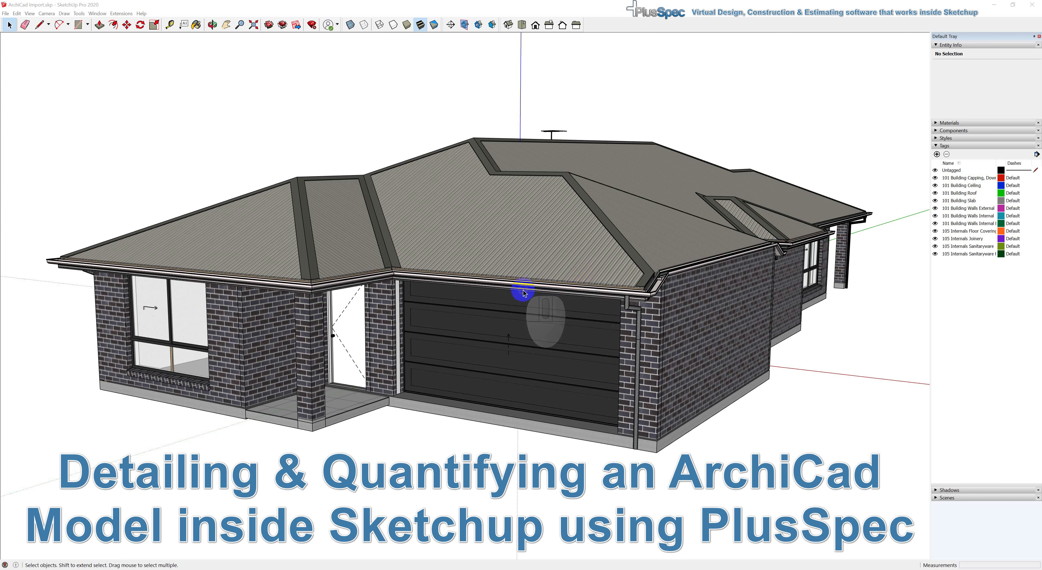
- Hide the building capping, ceiling and roof tags to expose the walls of the house
middle_click_drag(516, 291, 471, 284)
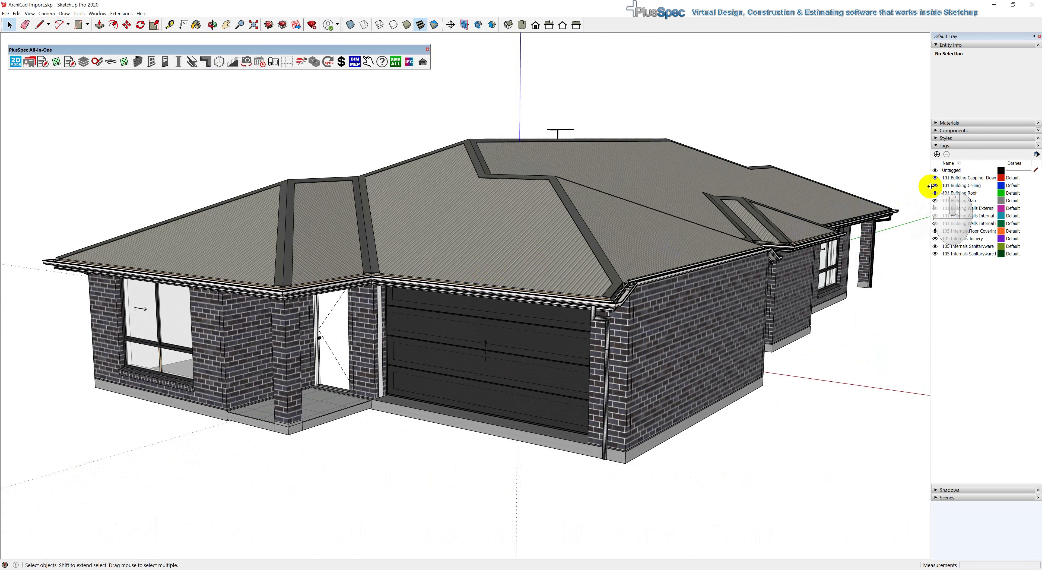
left_click(935, 178)
left_click(935, 185)
left_click(935, 193)
- Toggle the slab and external walls tags to check them, leaving the slab hidden and the external walls shown
left_click(935, 201)
left_click(935, 201)
left_click(935, 208)
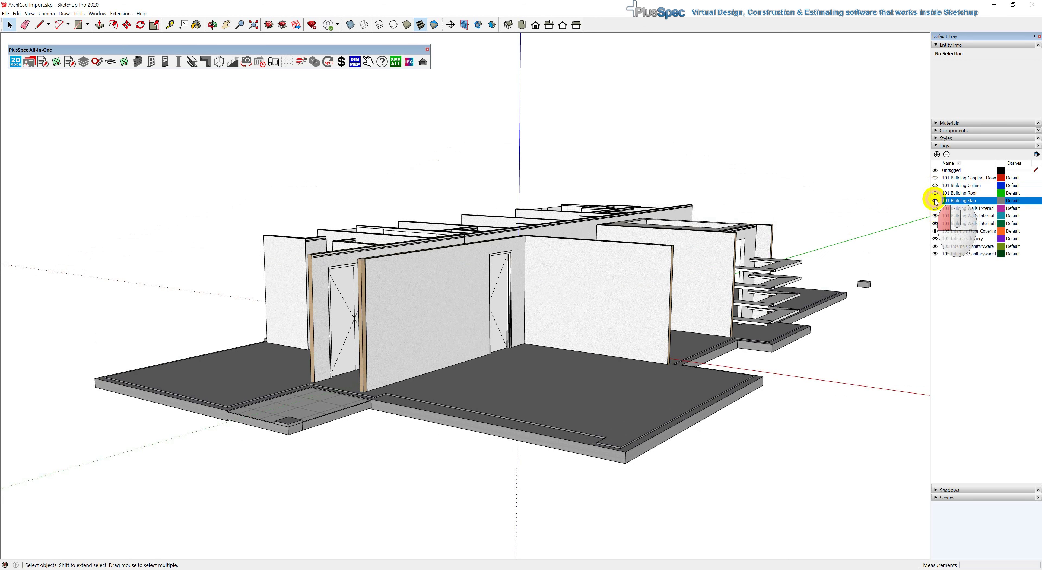
left_click(935, 201)
left_click(935, 208)
left_click(935, 201)
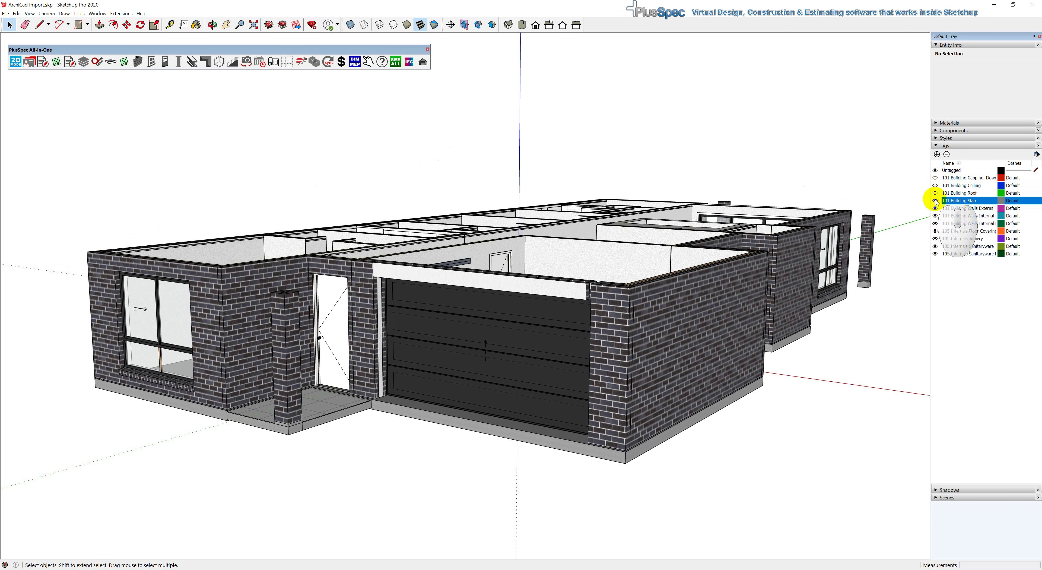
left_click(934, 208)
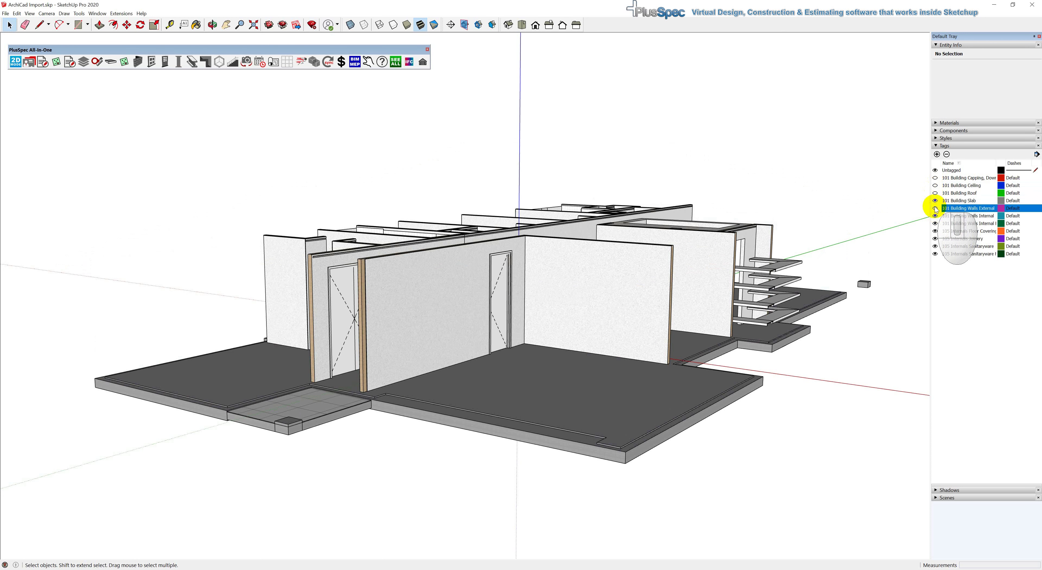
left_click(935, 201)
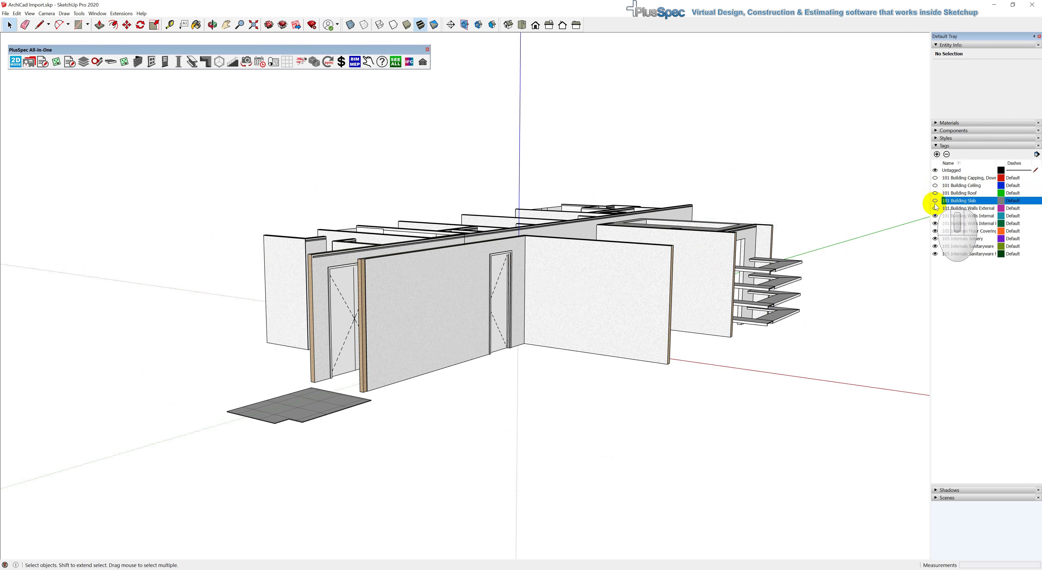
left_click(935, 208)
- Frame the house walls from the garage side, add a scene of this view and name it walls
middle_click_drag(733, 268, 665, 277)
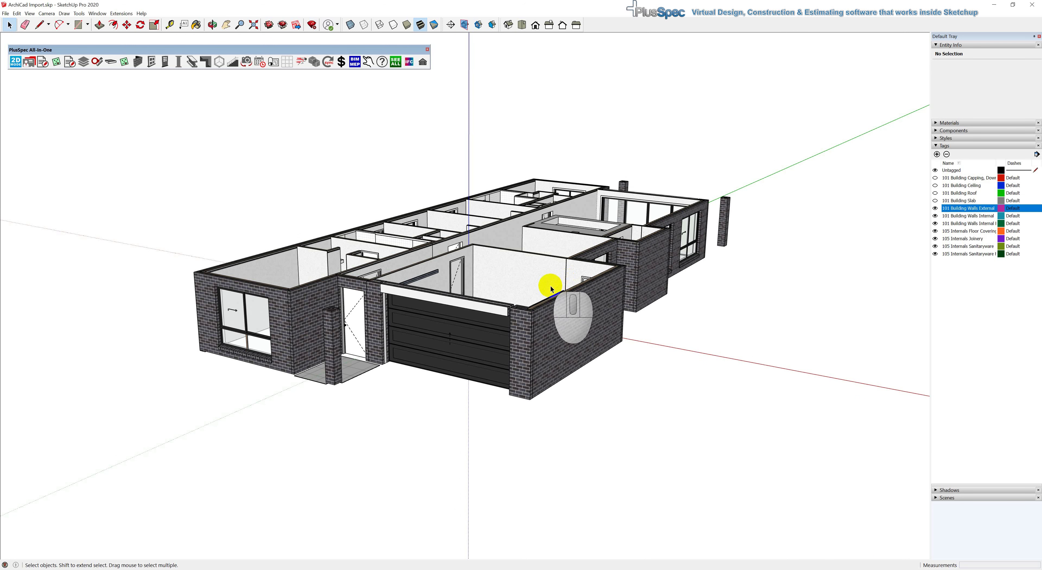
scroll(543, 292, "up", 5)
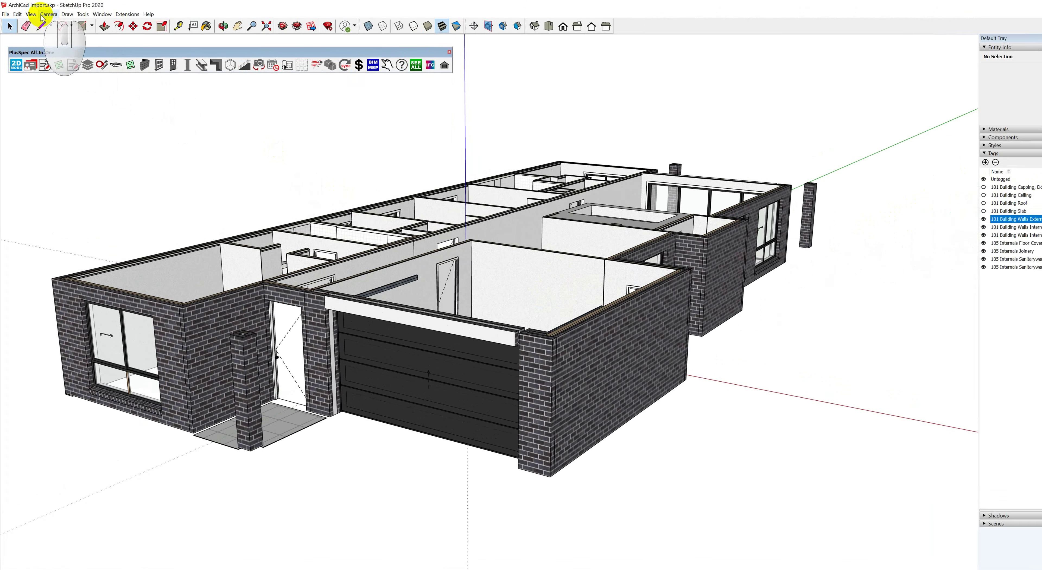
left_click(30, 14)
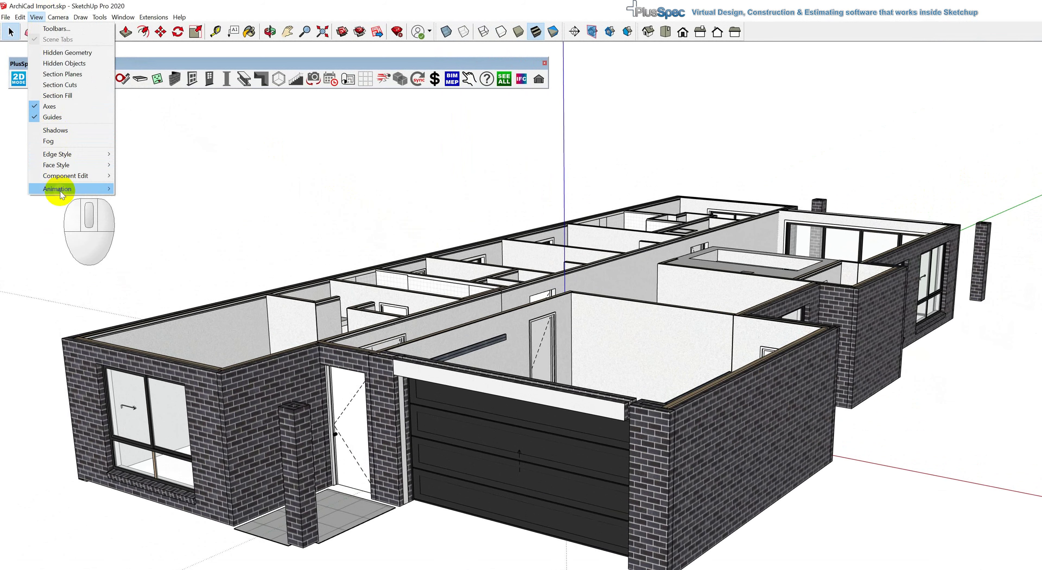
mouse_move(53, 189)
left_click(133, 187)
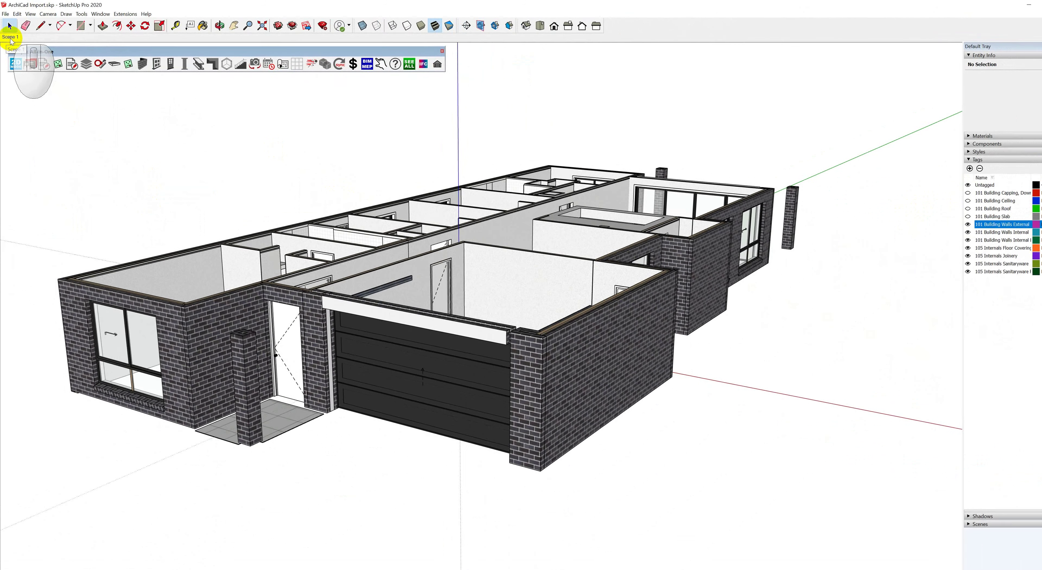
right_click(10, 37)
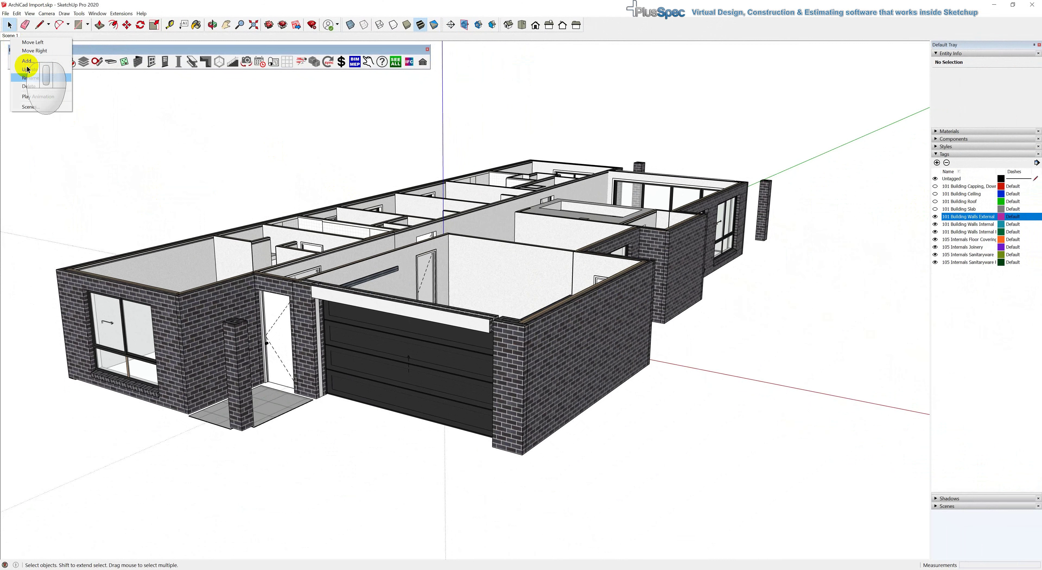
left_click(39, 79)
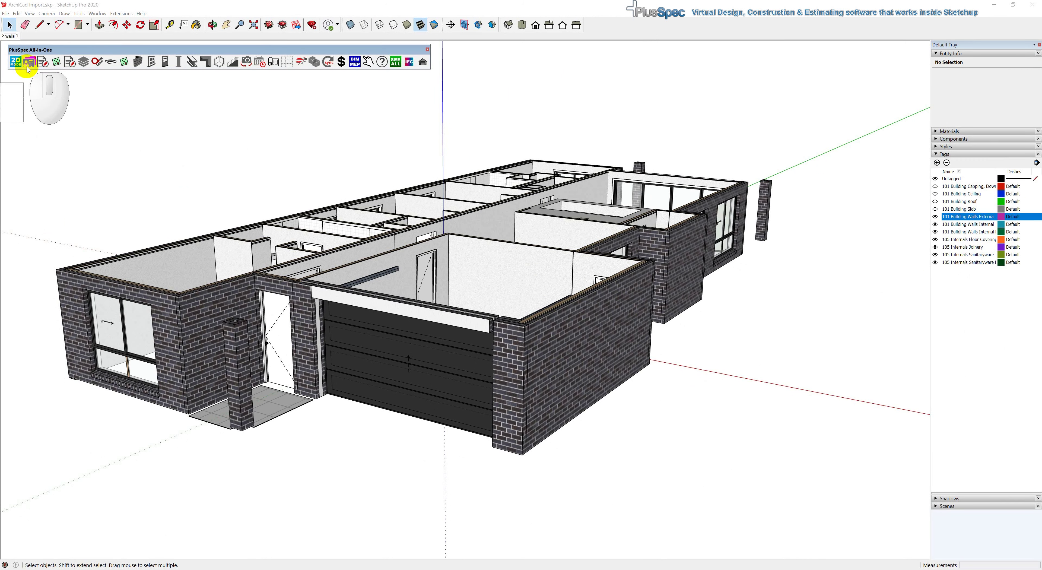
key("Return")
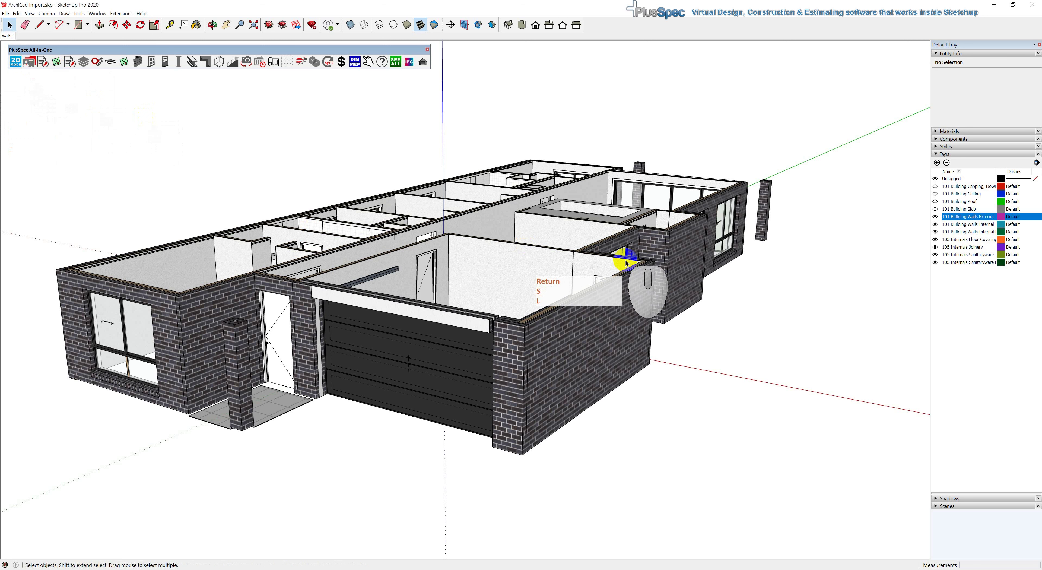
- Show the slab, roof, ceiling and capping tags again, and recall the walls scene to test it
left_click(935, 209)
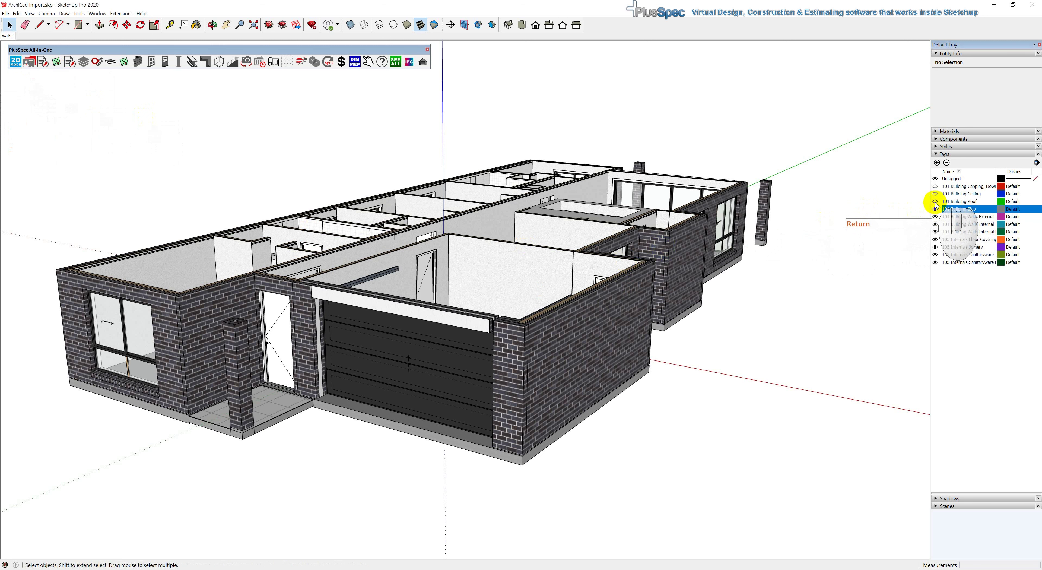
left_click(935, 201)
left_click(935, 194)
left_click(935, 186)
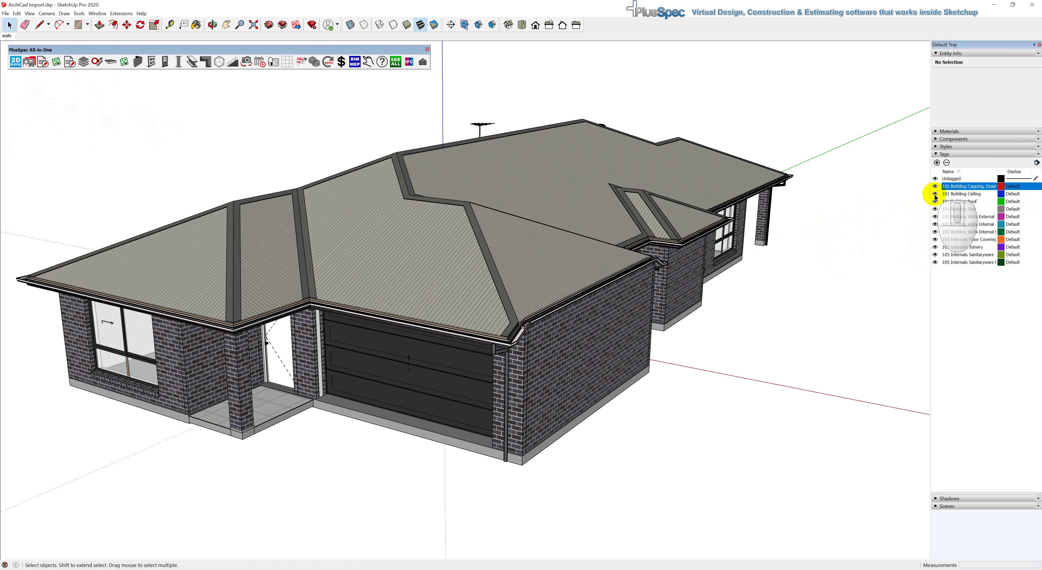
left_click(9, 36)
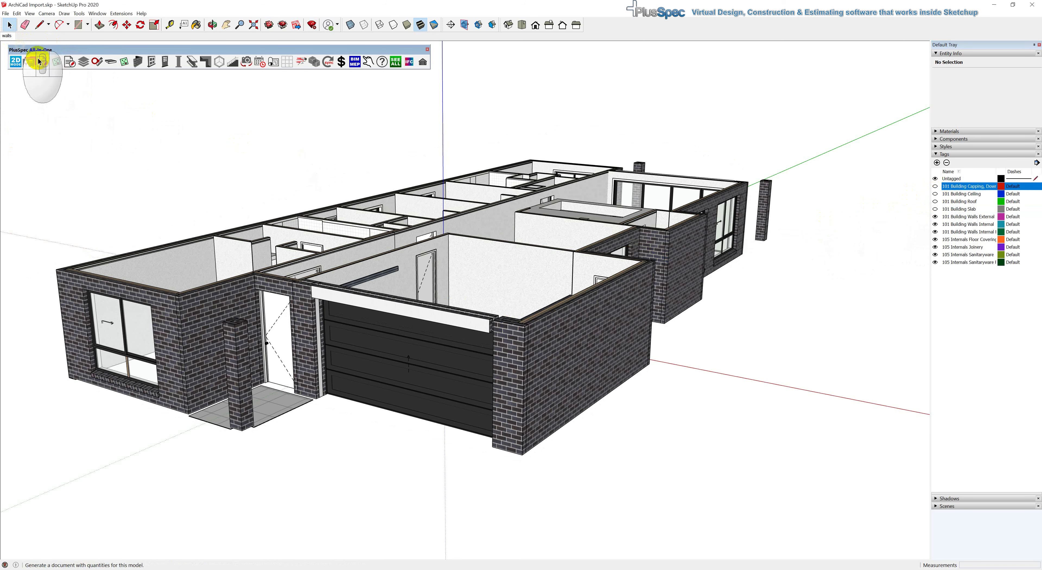
- Show the building roof tag and hide all wall, floor covering, joinery and sanitaryware tags to isolate the roof
middle_click_drag(546, 366, 530, 326)
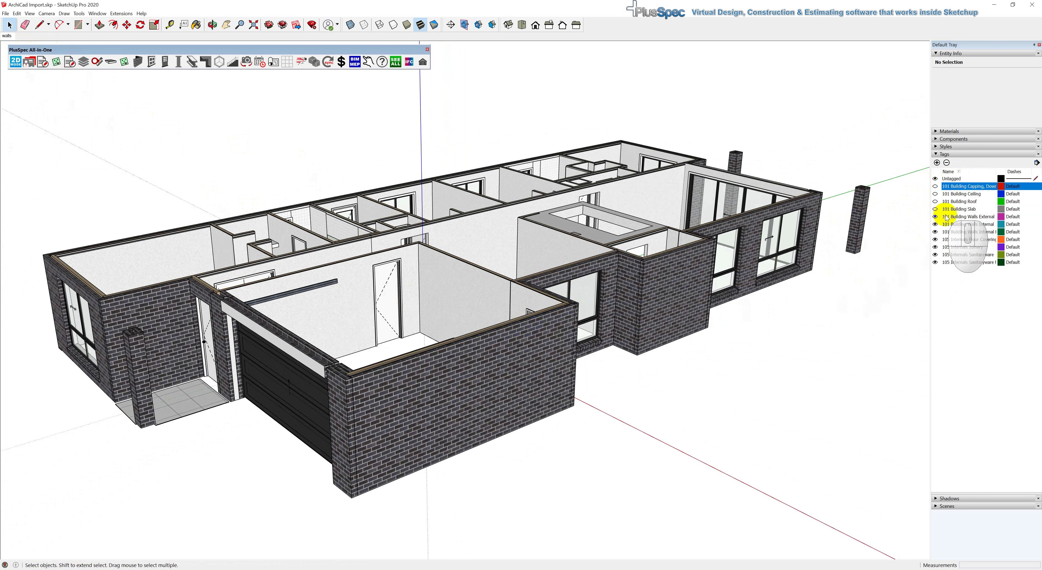
left_click(935, 202)
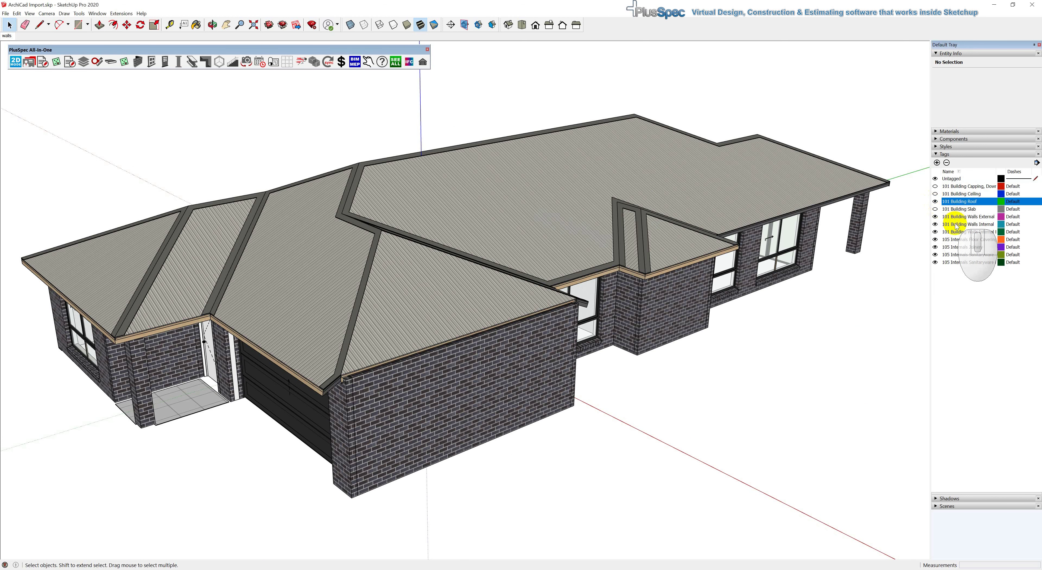
left_click(935, 217)
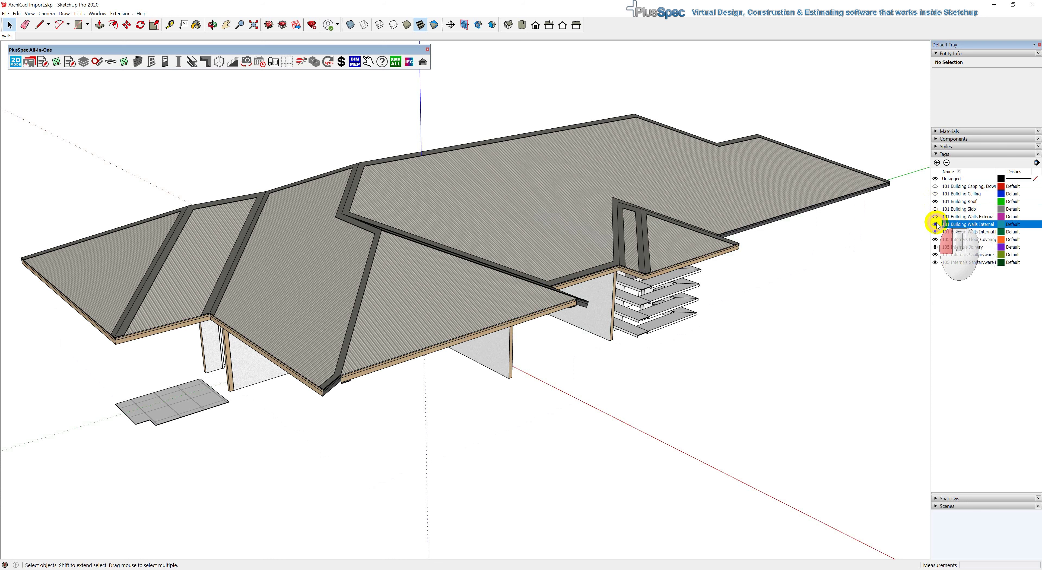
left_click(935, 224)
left_click(934, 232)
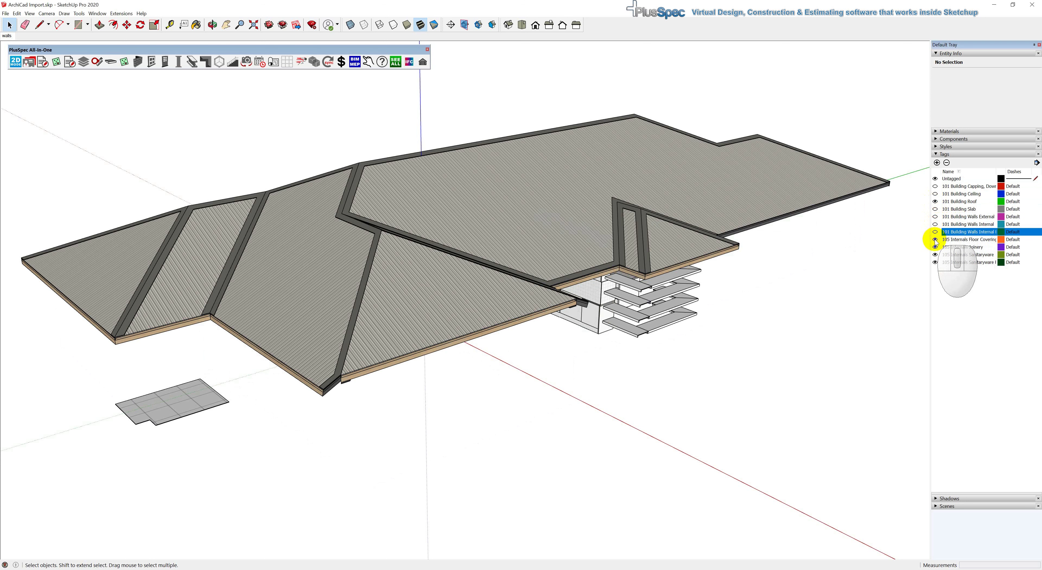
left_click(935, 239)
left_click(934, 247)
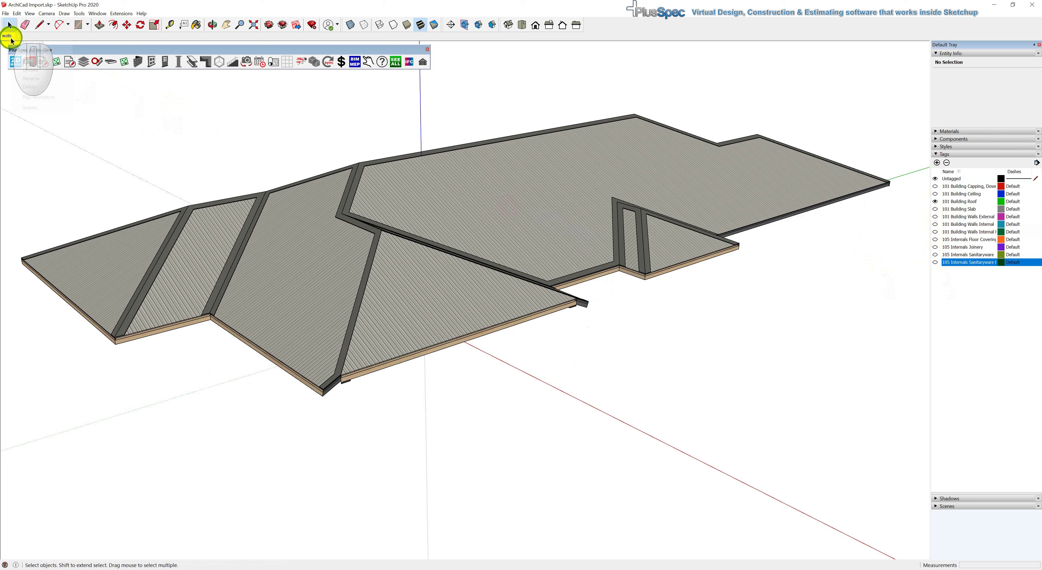
- Add a scene of the isolated roof and name it roof
left_click(32, 61)
right_click(21, 36)
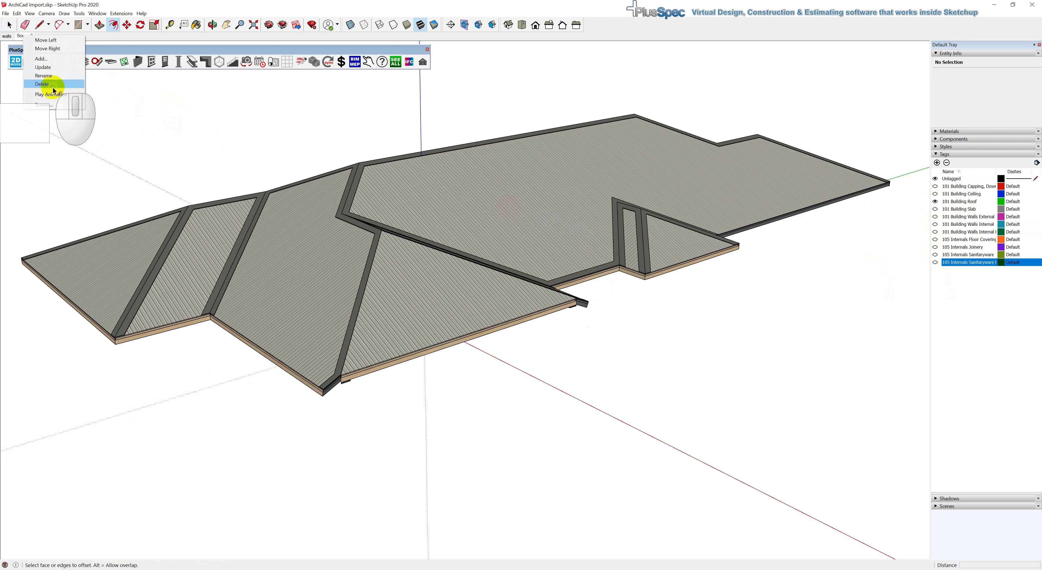
left_click(52, 77)
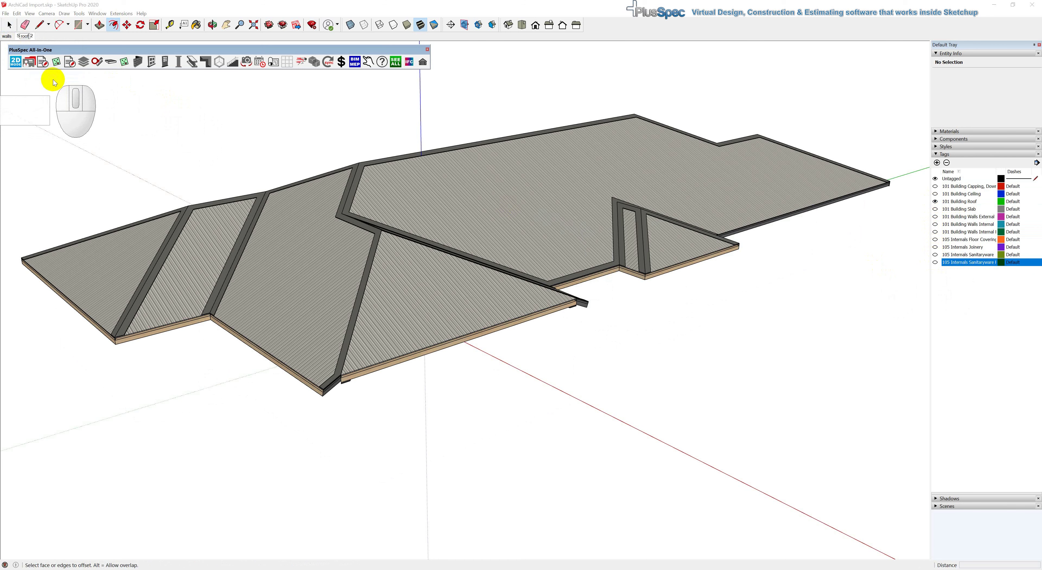
type("roof")
- Switch to the walls scene and back to the roof scene, and move the PlusSpec toolbar clear of the scene names
left_click(7, 36)
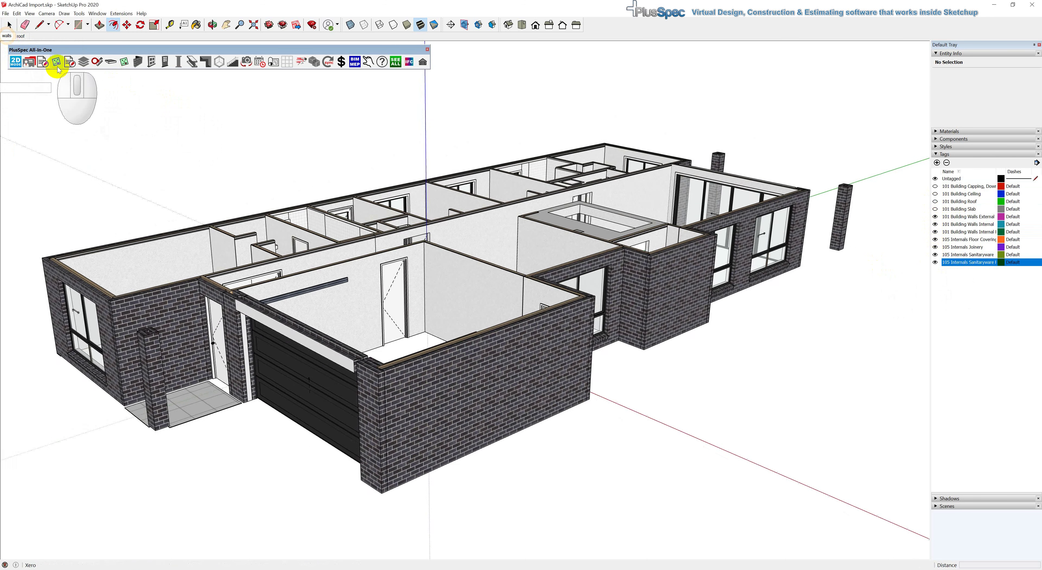
key("Return")
left_click_drag(178, 50, 218, 80)
left_click(22, 36)
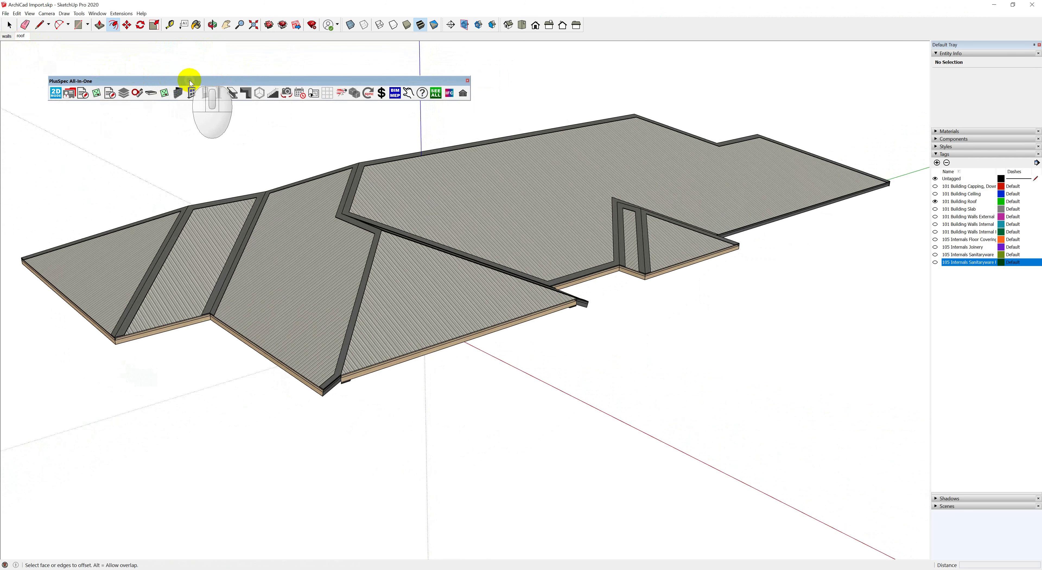
middle_click_drag(563, 276, 527, 341)
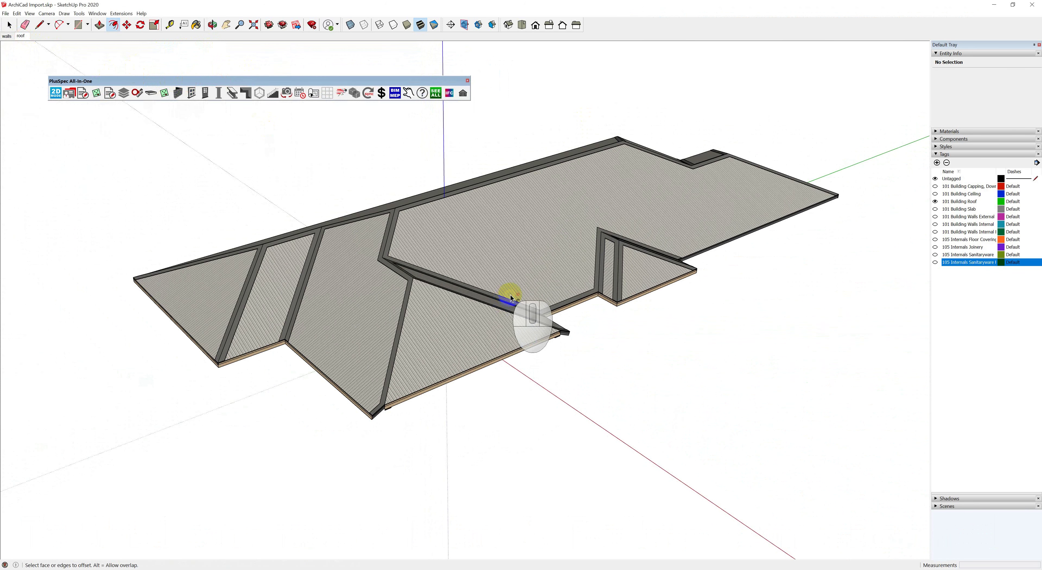
- Select the roof planes one by one to check which pieces are separate groups
key("space")
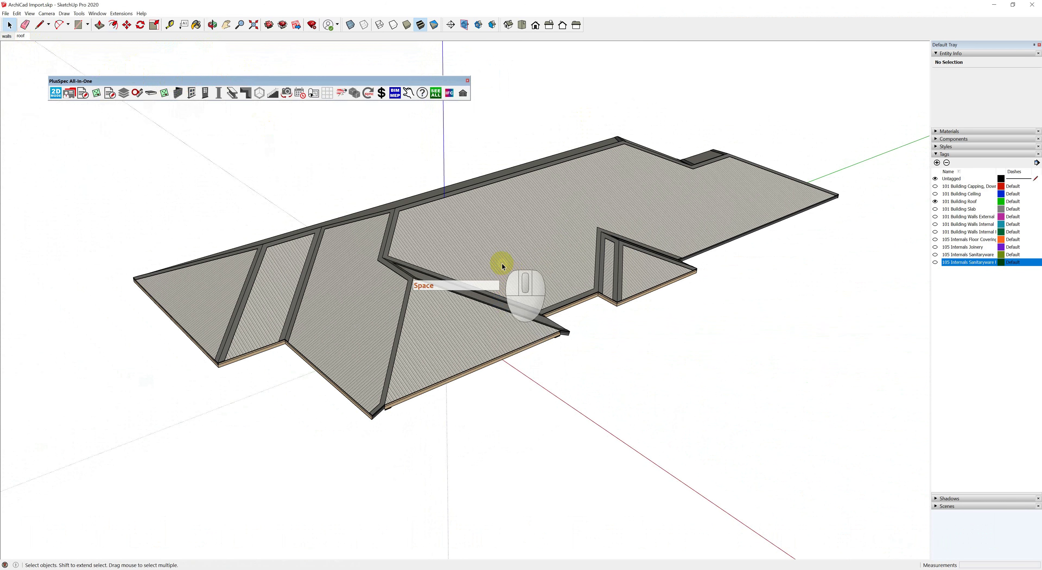
left_click(491, 251)
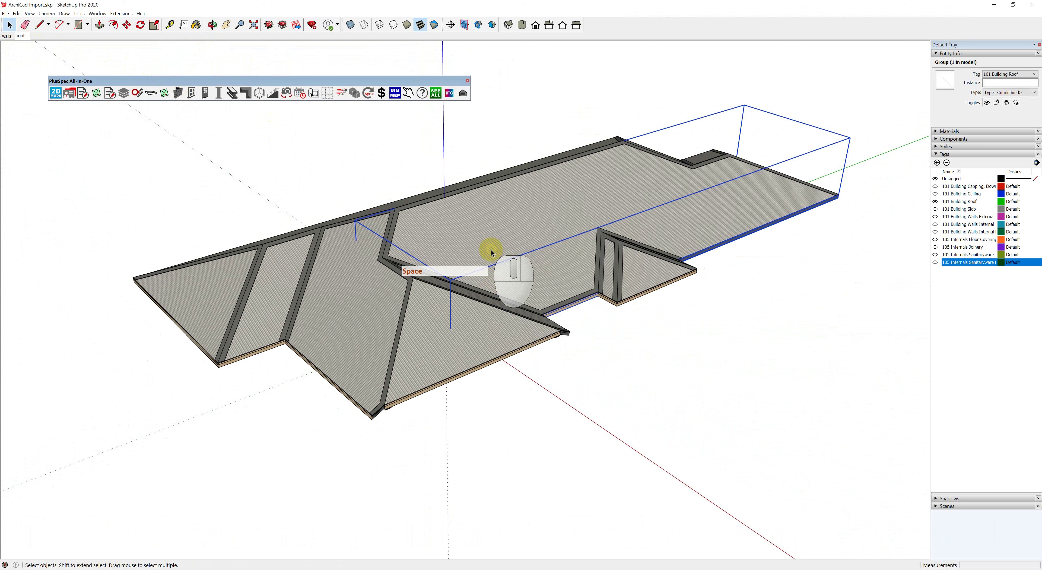
left_click(430, 308)
left_click(374, 271)
left_click(319, 285)
left_click(267, 291)
left_click(232, 281)
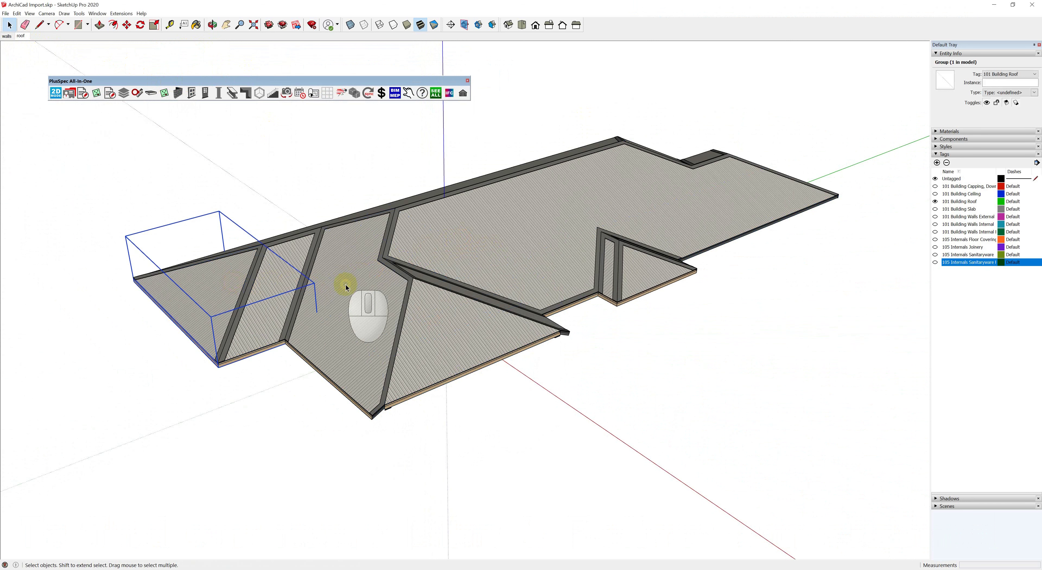
- Frame the large roof plane inside its group using the Rafter Tool with 600mm rafter spacing, 1200mm batten spacing and 190x45 H2 timber, and exit the group
double_click(473, 229)
left_click(473, 228)
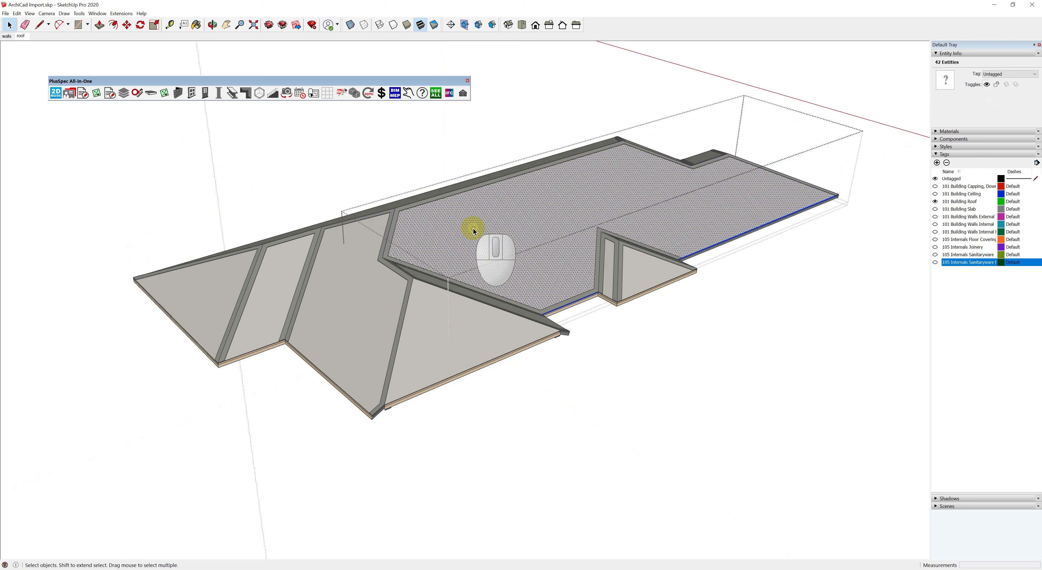
right_click(474, 232)
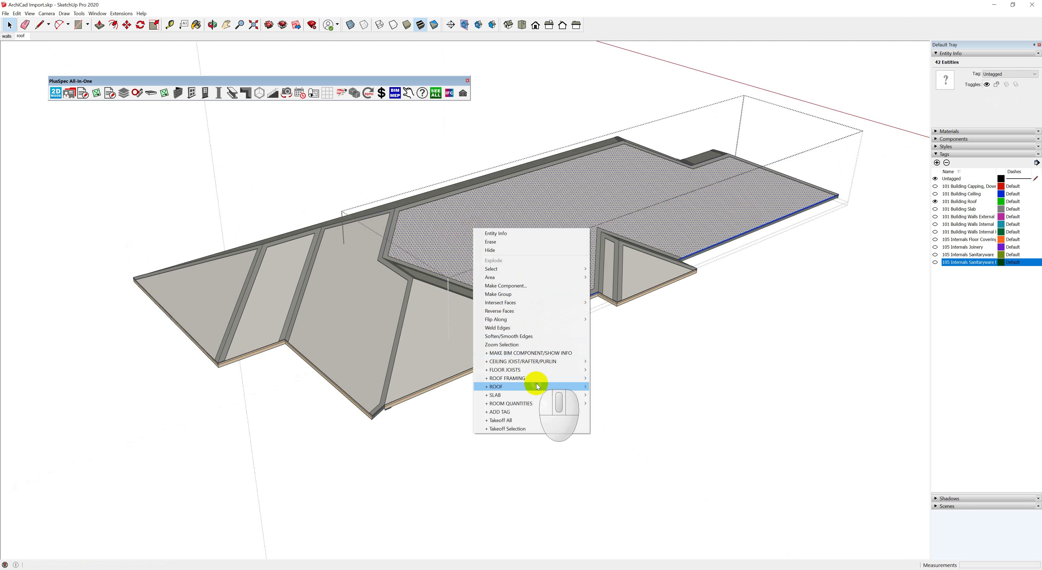
left_click(602, 378)
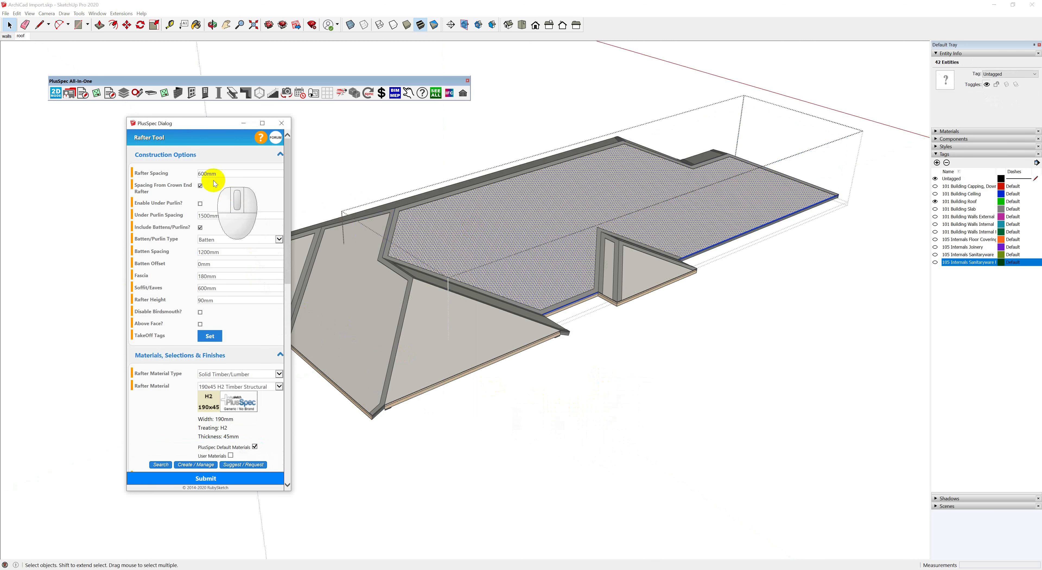
mouse_move(133, 177)
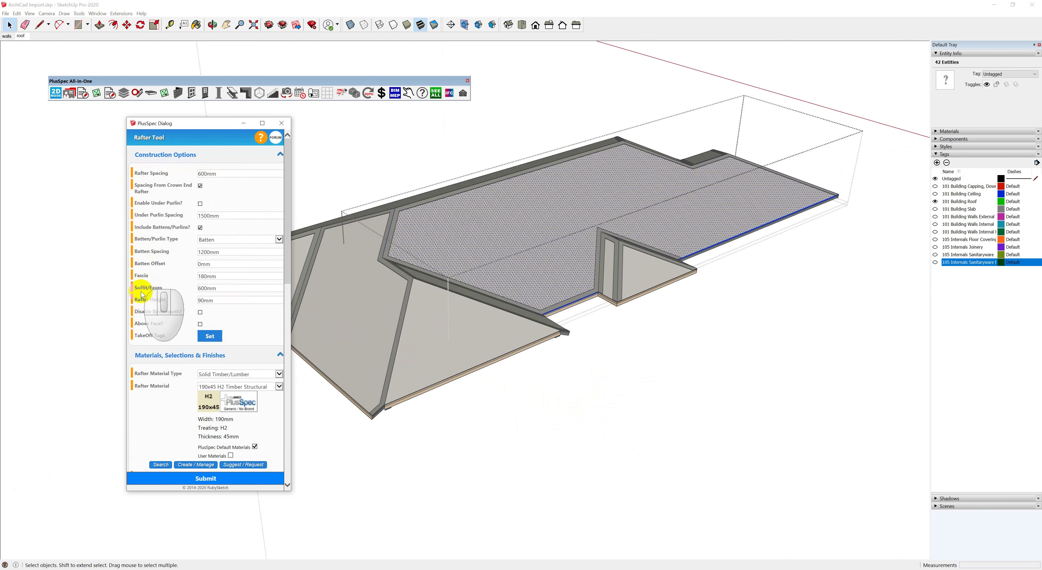
left_click(174, 479)
middle_click_drag(528, 410, 548, 338)
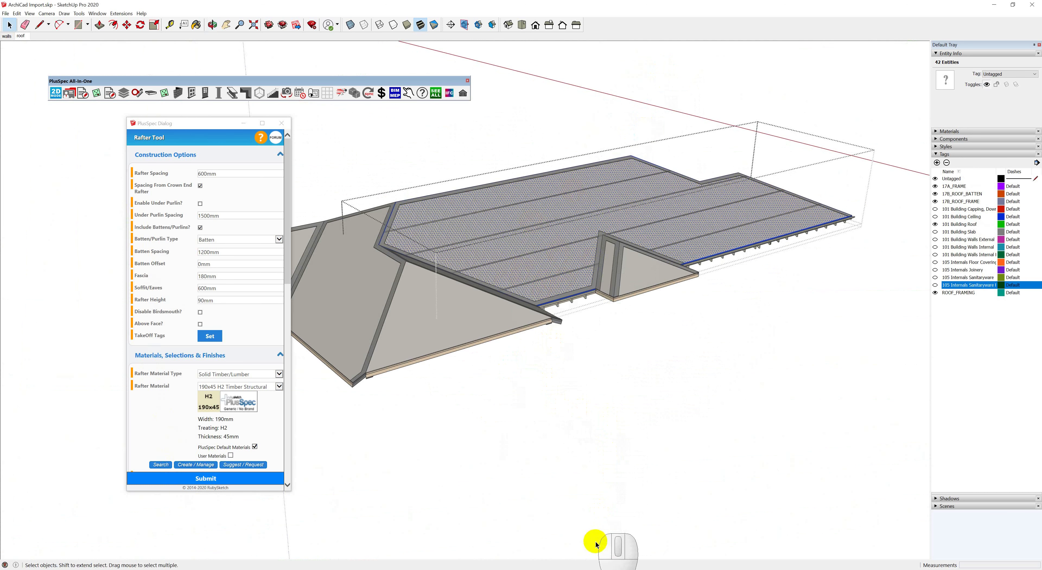
left_click(591, 419)
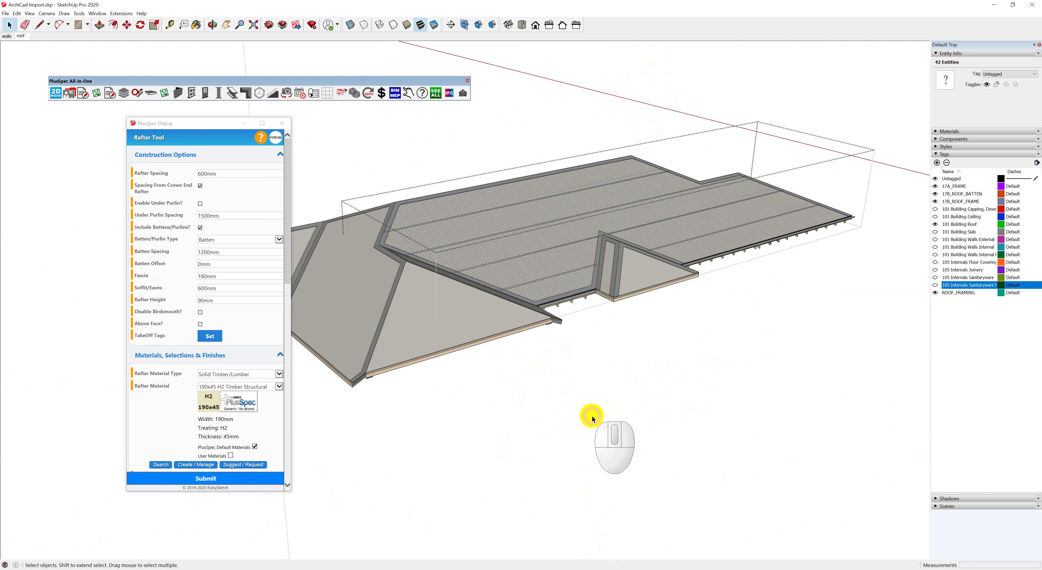
left_click(592, 396)
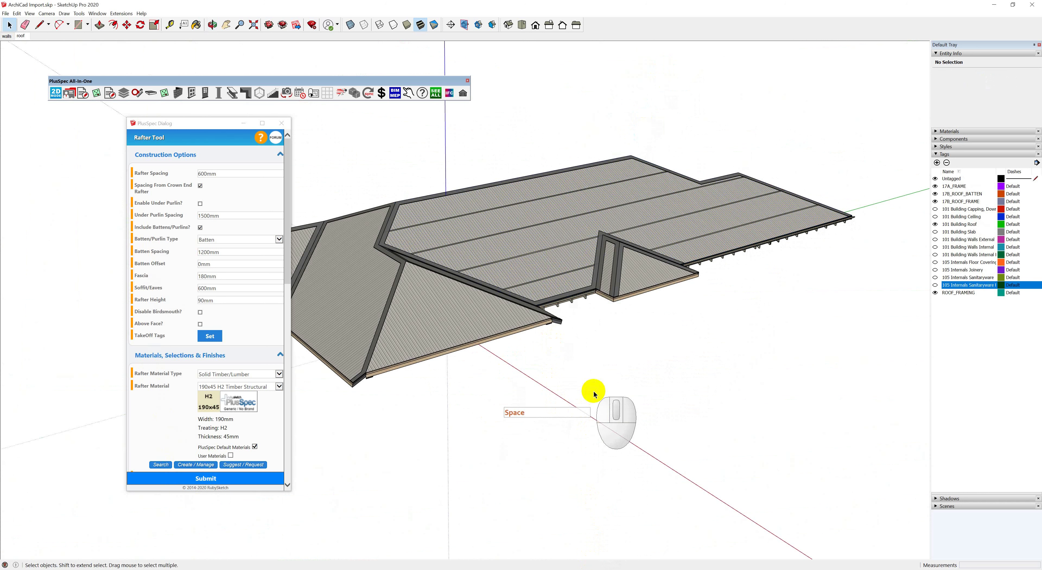
- Undo the rafter and batten framing of the large roof plane
key("ctrl+z")
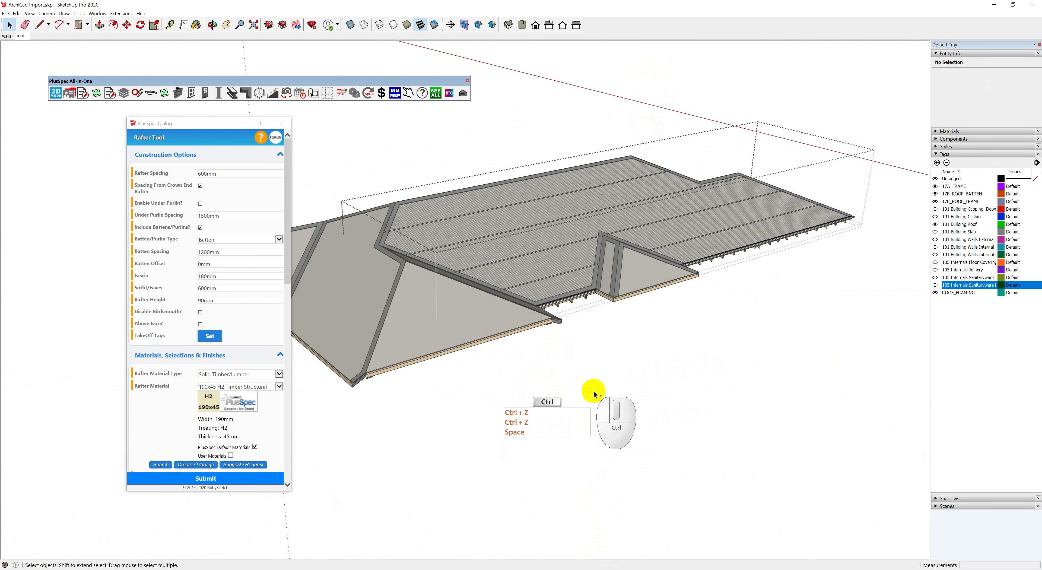
key("ctrl+z")
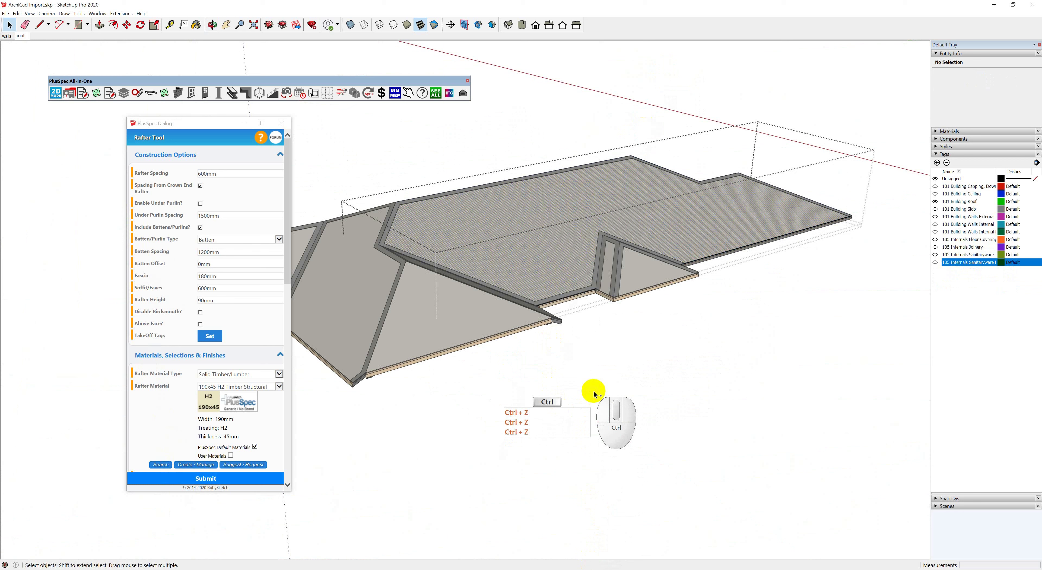
key("ctrl+z")
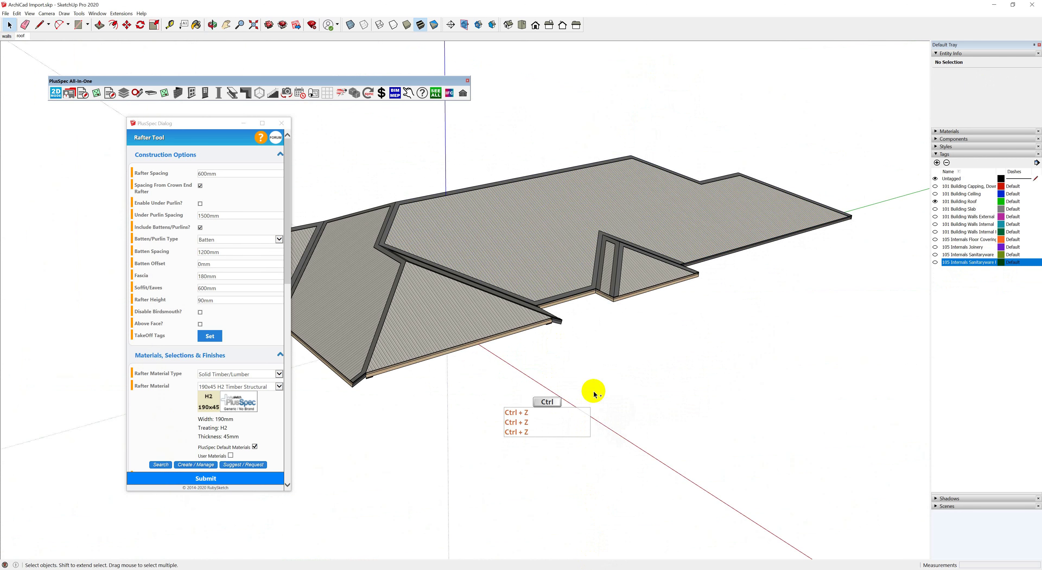
- Draw a triangular face at the eave edge of the garage-side roof plane to show its slope, and group it
middle_click_drag(553, 331, 743, 307)
scroll(566, 348, "up", 10)
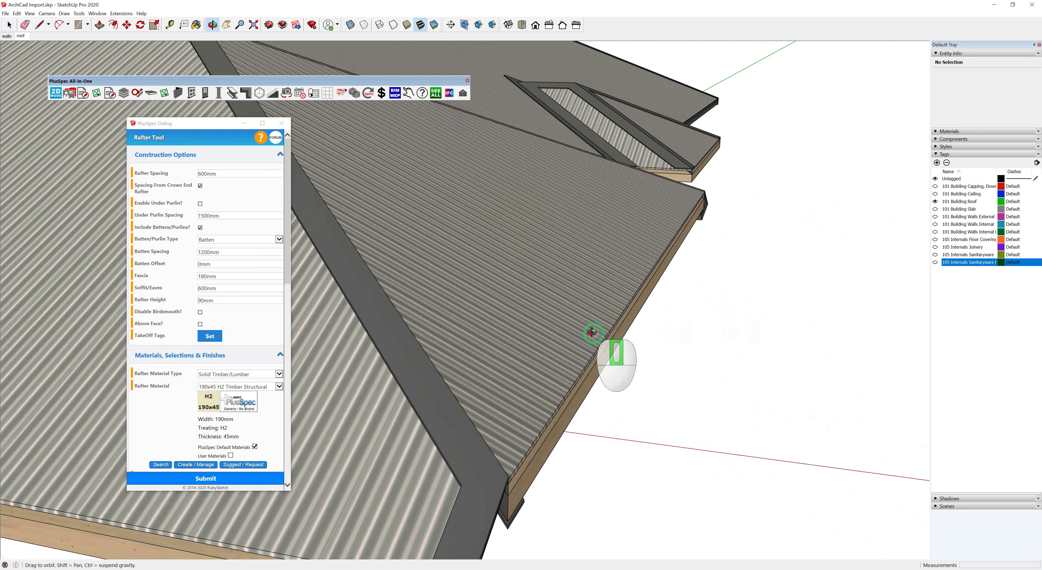
mouse_move(591, 332)
middle_mouse_down()
mouse_move(601, 322)
mouse_move(608, 329)
middle_mouse_up()
key("l")
left_click(618, 327)
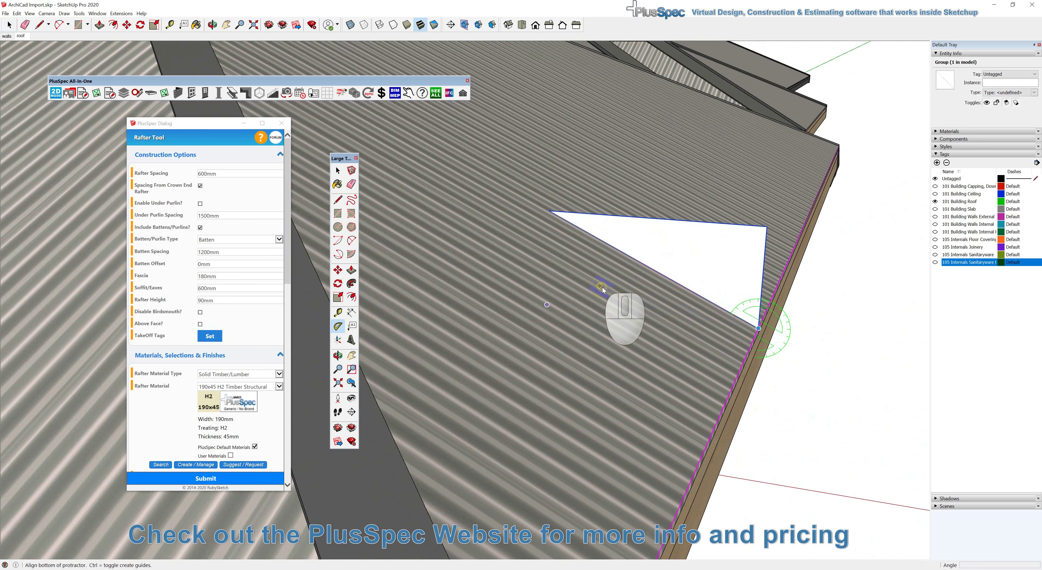
- Place a section plane aligned to the roof edge at the triangle, named Section 29
left_click(451, 24)
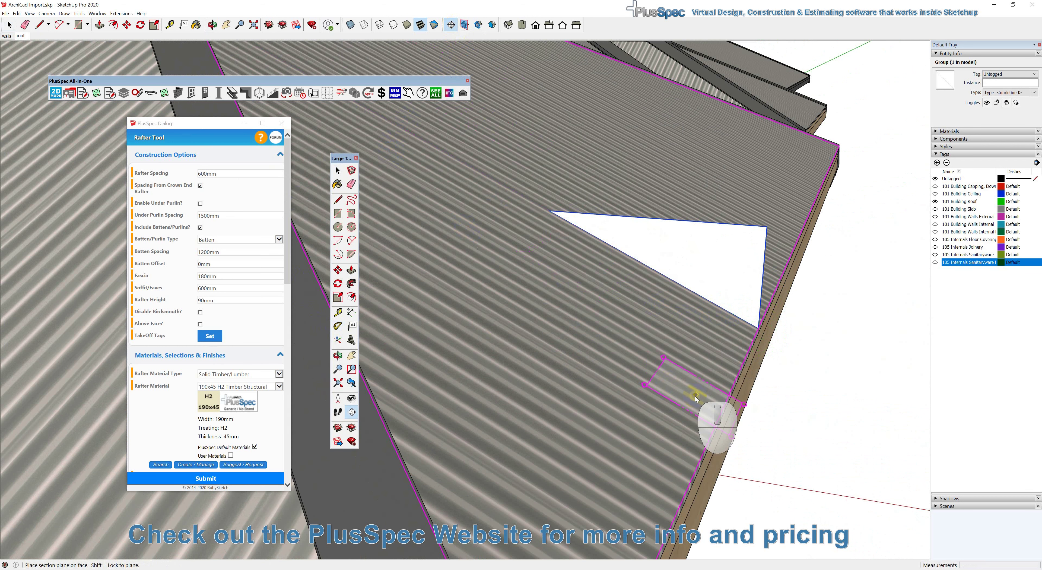
left_click(715, 289)
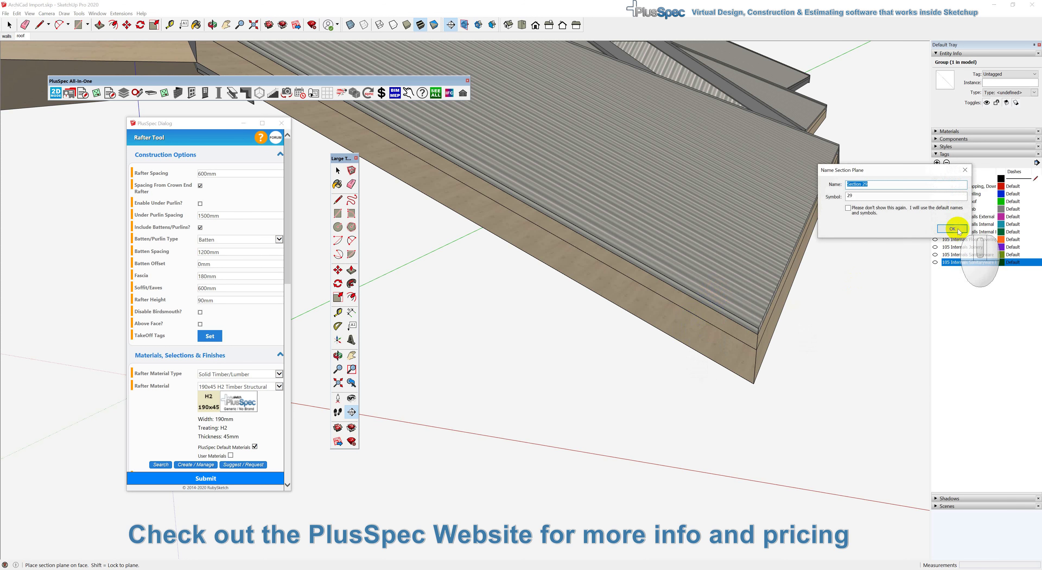
left_click(953, 229)
scroll(721, 372, "down", 10)
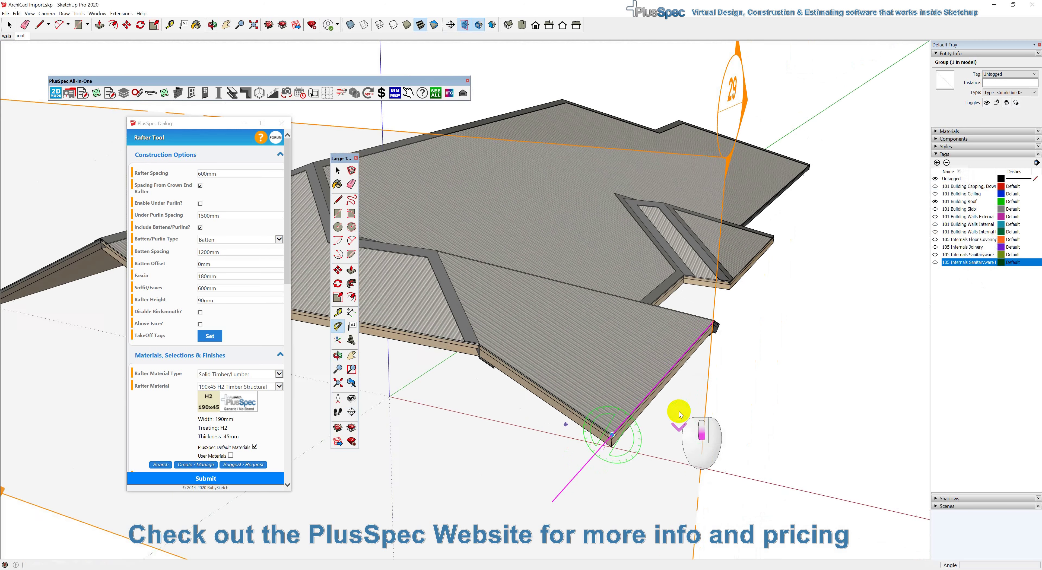
- Move the section plane slightly so that the cut clears the triangle at the eave
key("space")
left_click(667, 438)
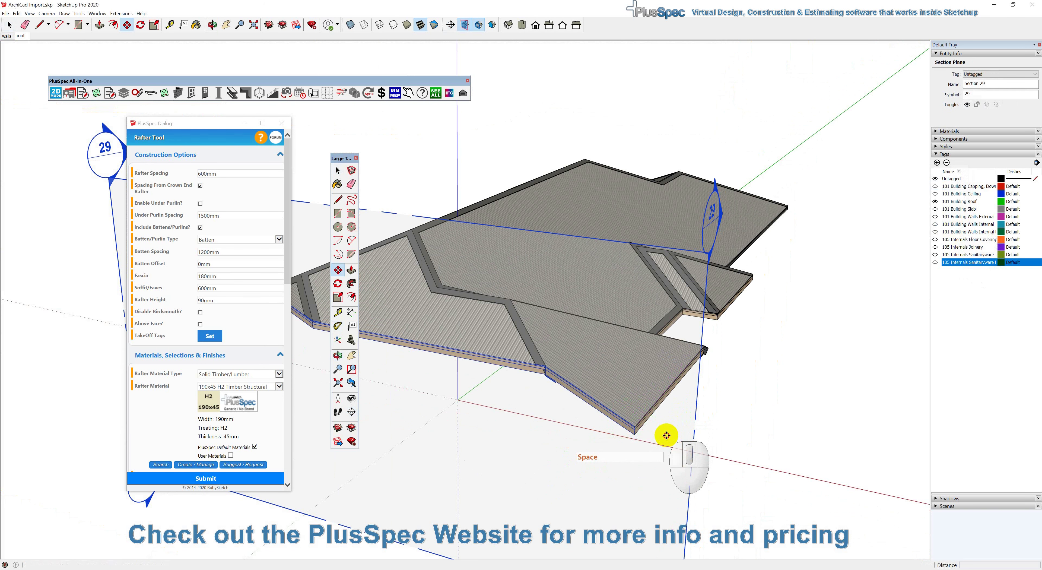
key("m")
left_click(666, 435)
left_click(646, 424)
scroll(623, 417, "up", 3)
key("m")
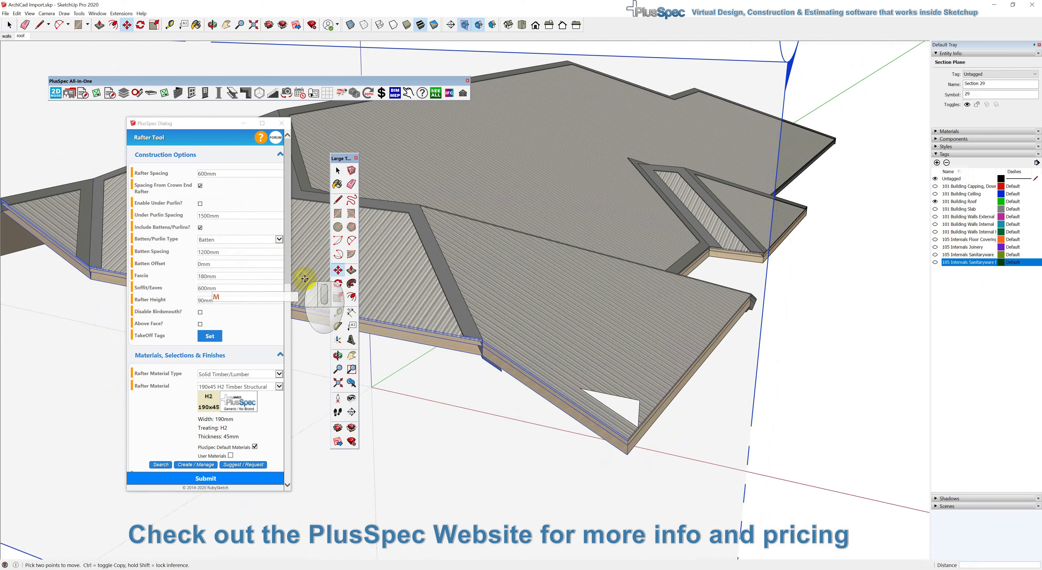
- Measure the roof pitch with the Protractor from the triangle's lower corner, using its horizontal base and upper corner
left_click(338, 326)
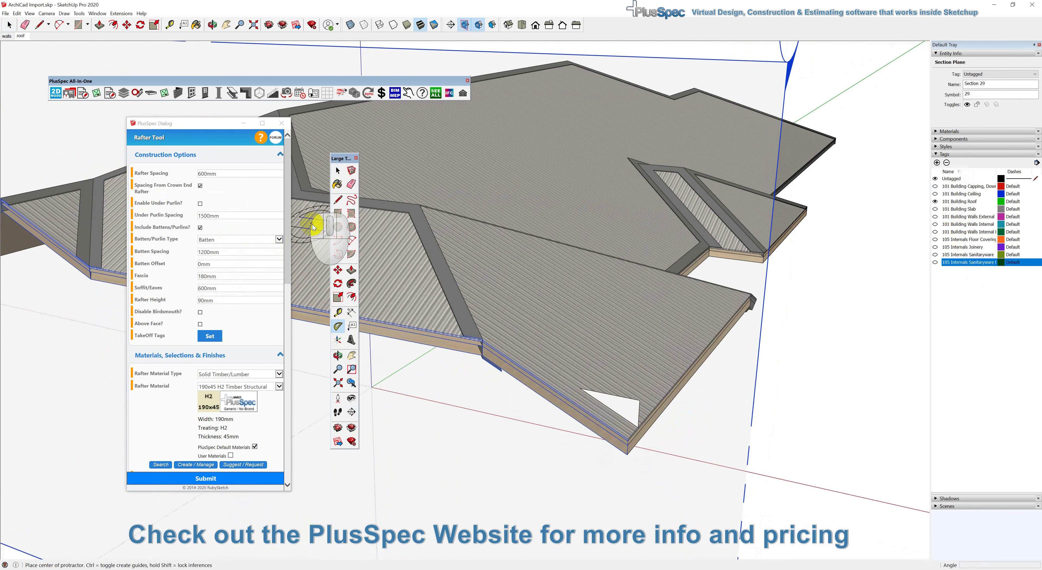
scroll(691, 394, "up", 5)
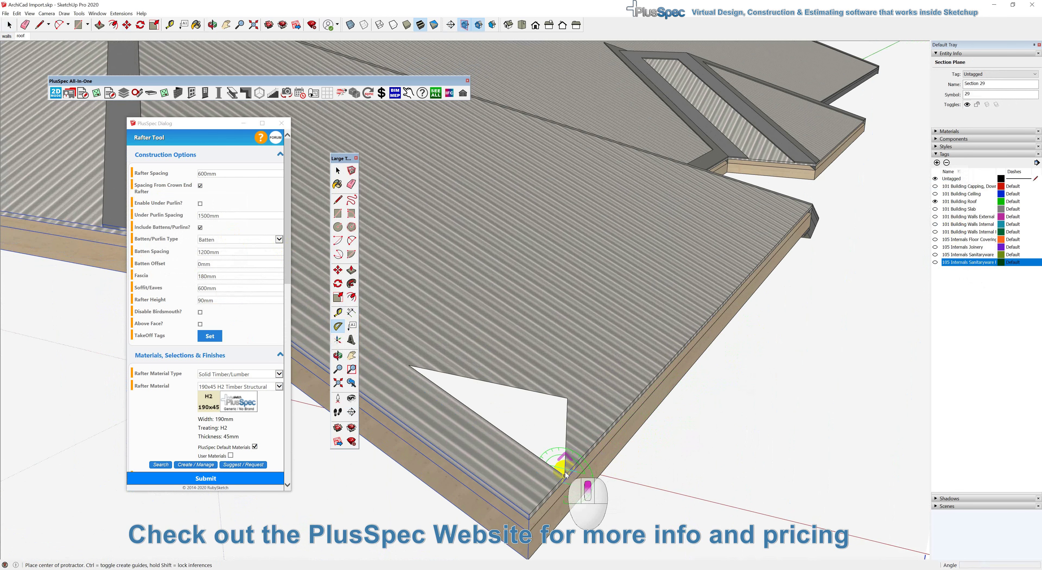
middle_click_drag(552, 458, 722, 469)
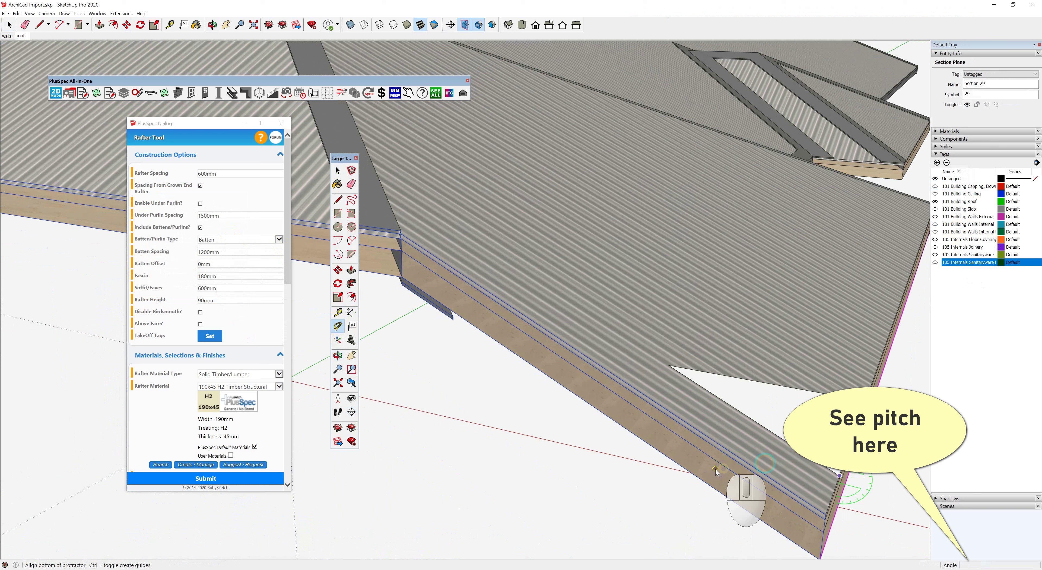
left_click(530, 411)
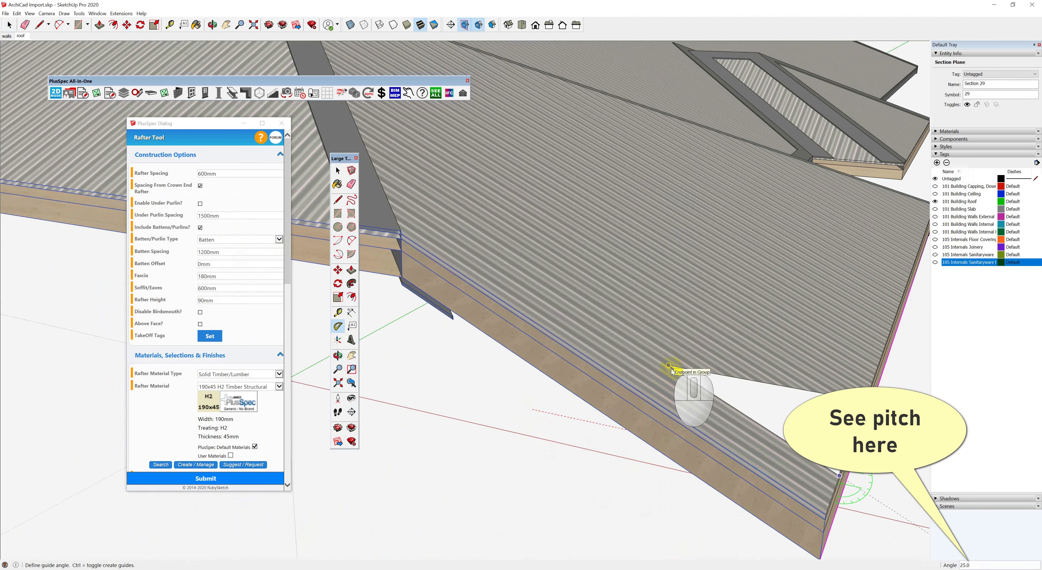
- Delete the section plane from the roof model
scroll(671, 370, "down", 8)
middle_click_drag(692, 388, 574, 359)
key("space")
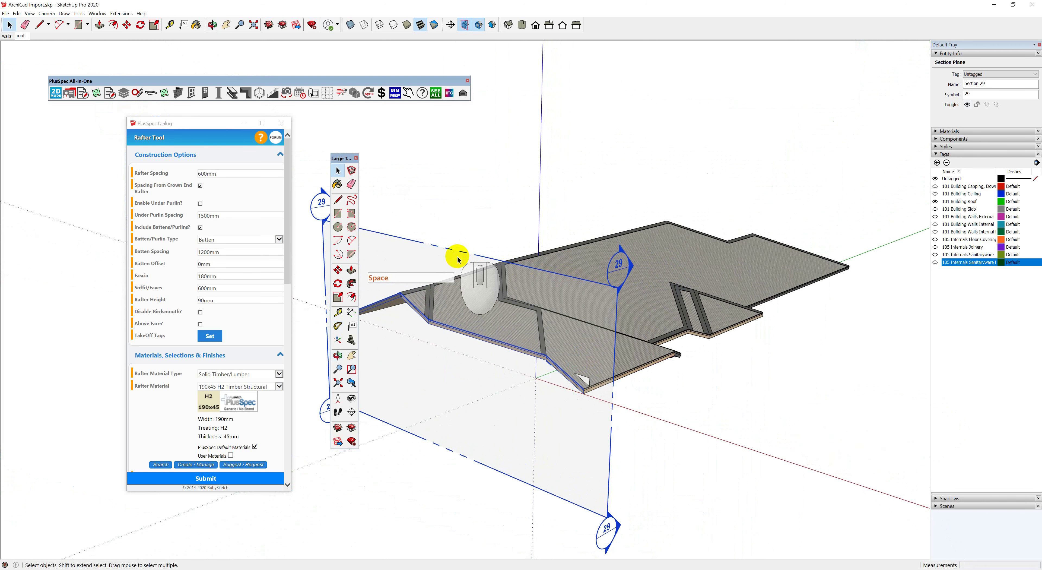
key("Delete")
- Show the 101 Building Ceiling tag, view it without and with the 101 Building Roof tag, and examine both from below
mouse_move(611, 391)
middle_mouse_down()
mouse_move(691, 364)
mouse_move(664, 362)
middle_mouse_up()
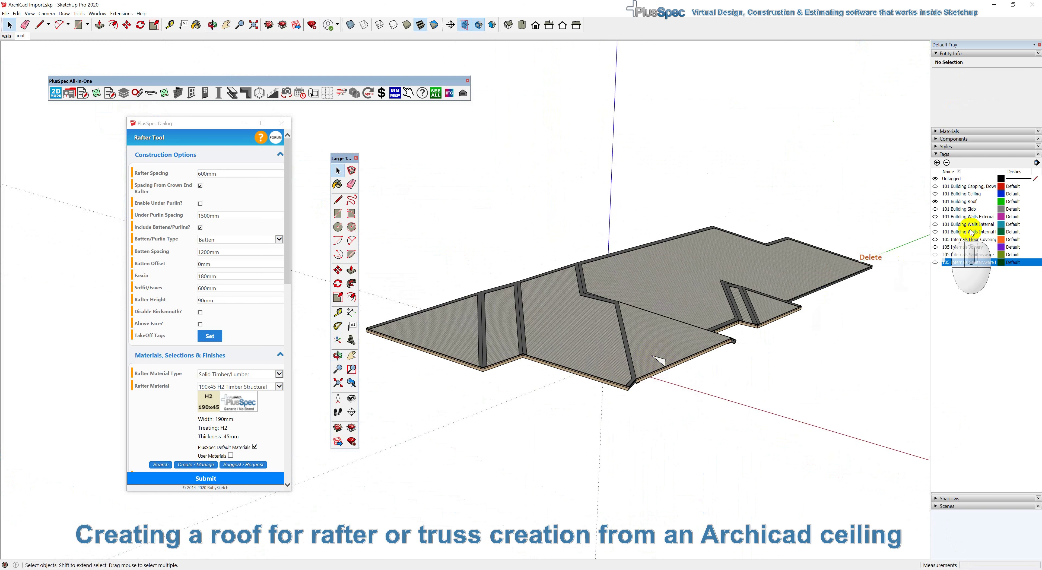
left_click(935, 195)
mouse_move(574, 356)
middle_mouse_down()
mouse_move(618, 456)
mouse_move(726, 383)
middle_mouse_up()
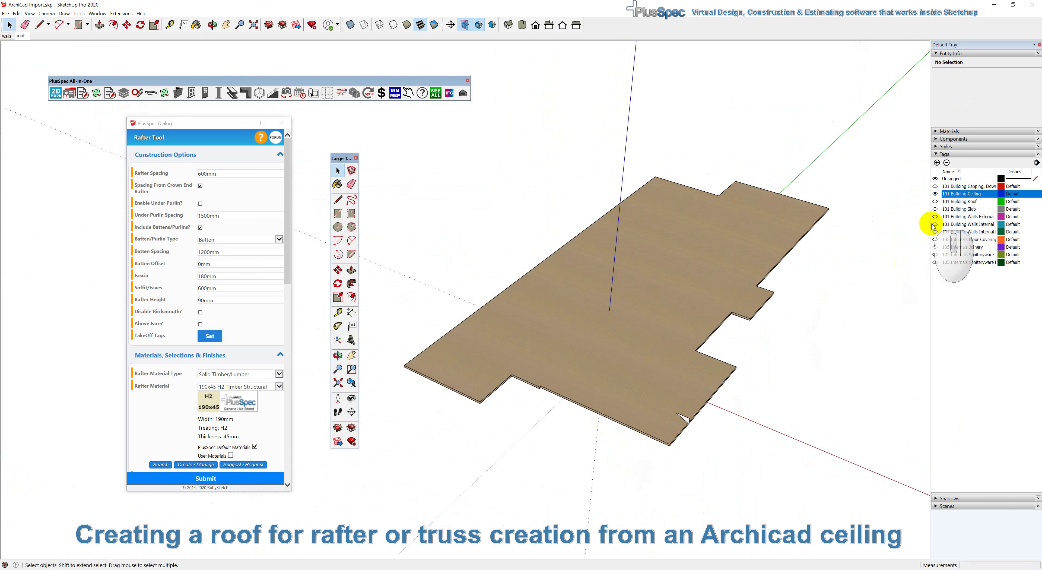
left_click(935, 201)
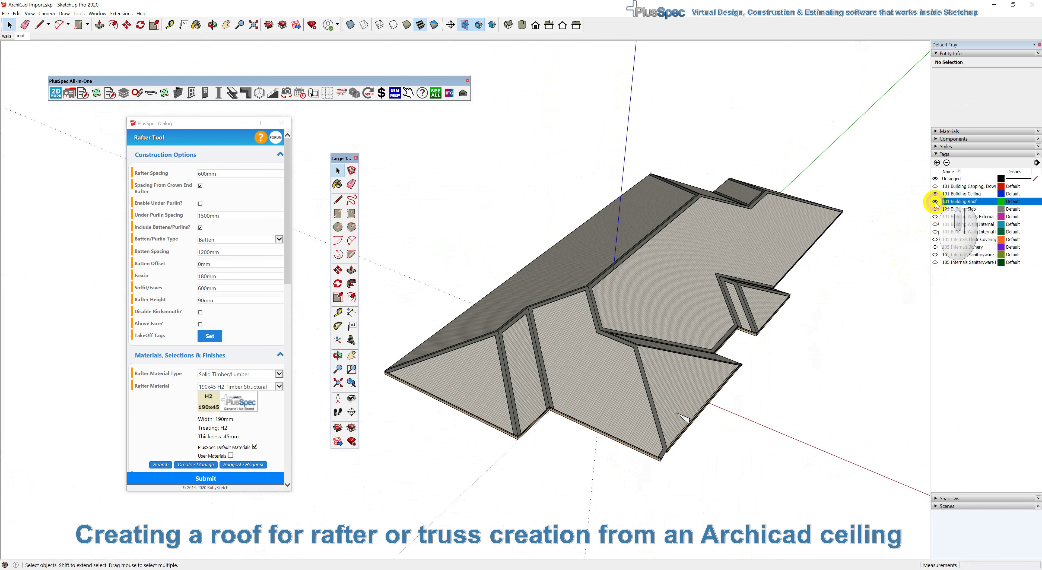
middle_click_drag(598, 301, 579, 161)
scroll(579, 161, "up", 10)
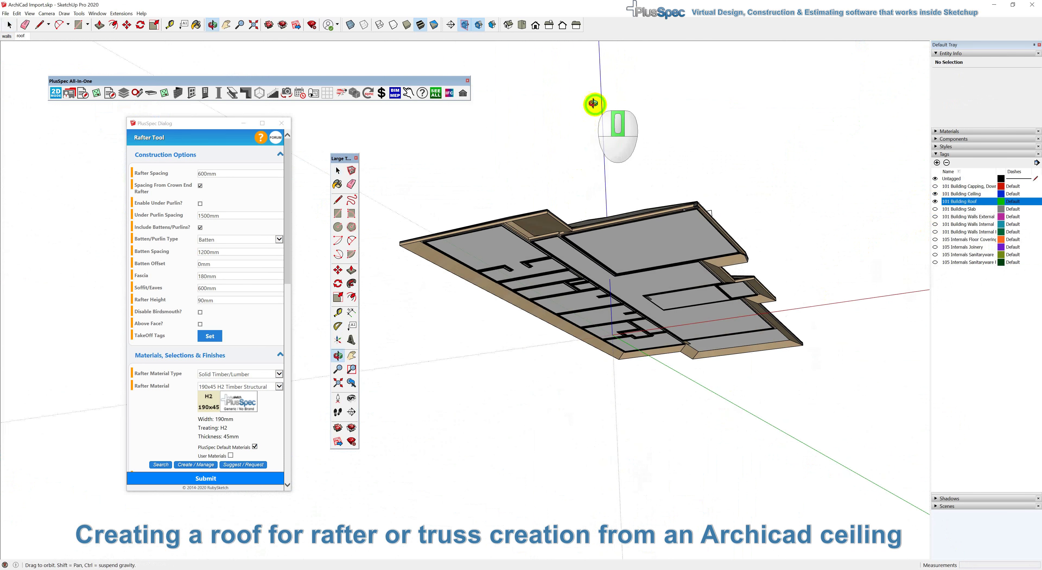
scroll(517, 244, "down", 6)
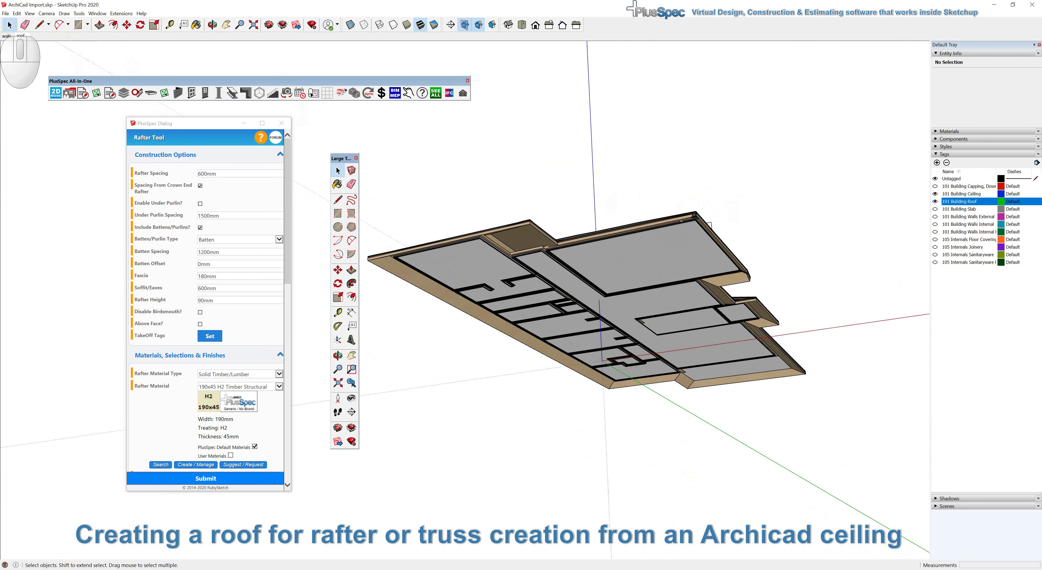
- Return to the walls scene and show the roof, slab, ceiling and capping tags so the whole house is visible
left_click(9, 36)
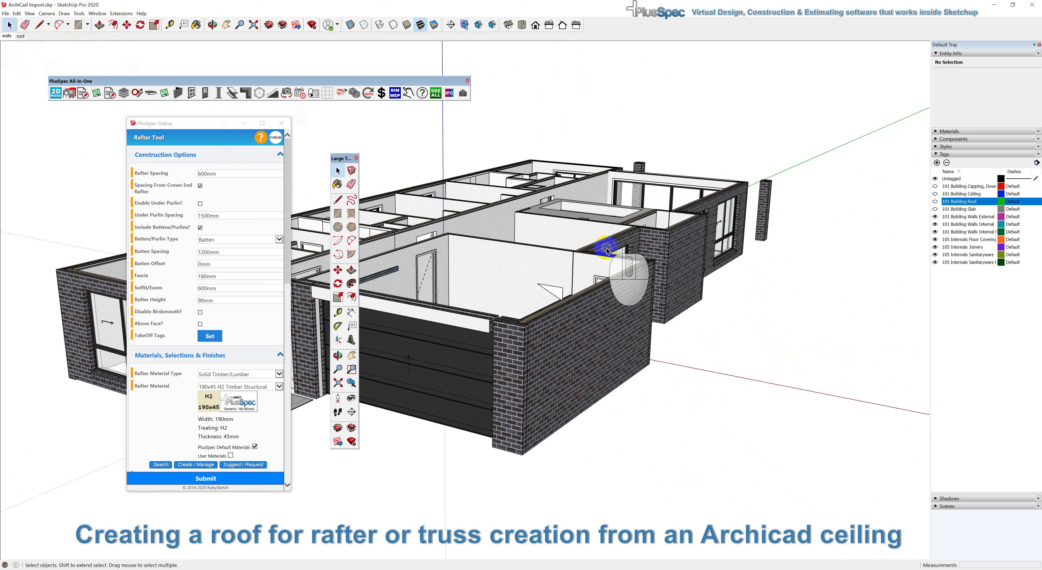
scroll(606, 248, "down", 2)
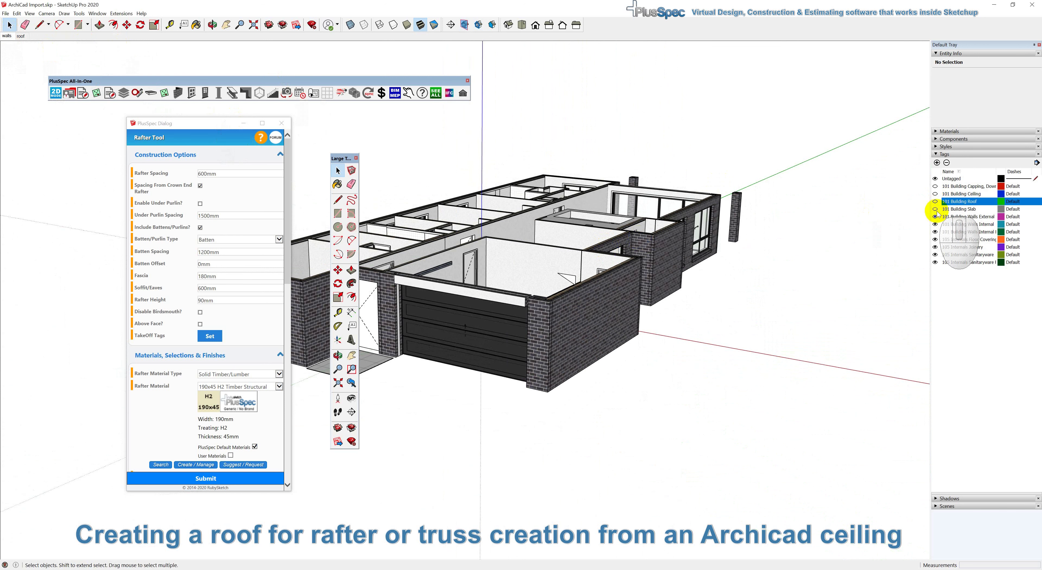
left_click(935, 201)
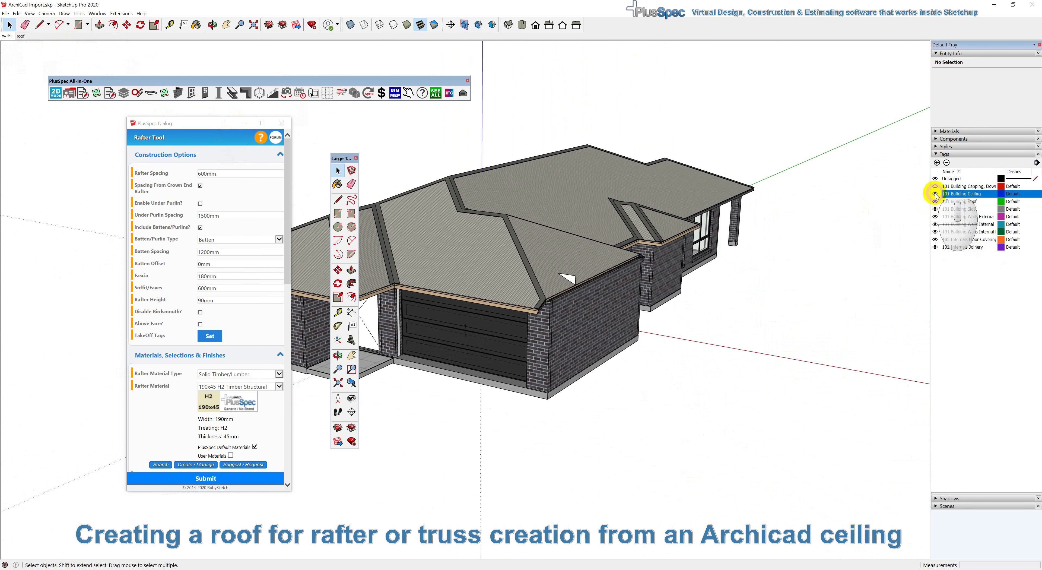
left_click(935, 186)
middle_click_drag(477, 243, 472, 160)
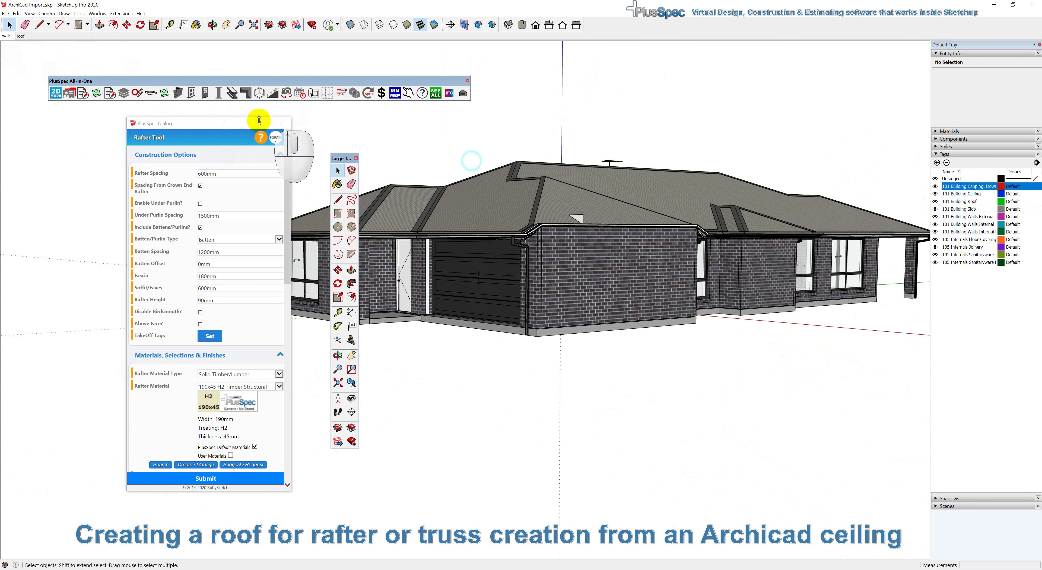
- Add a scene of the complete house and name it All
right_click(19, 36)
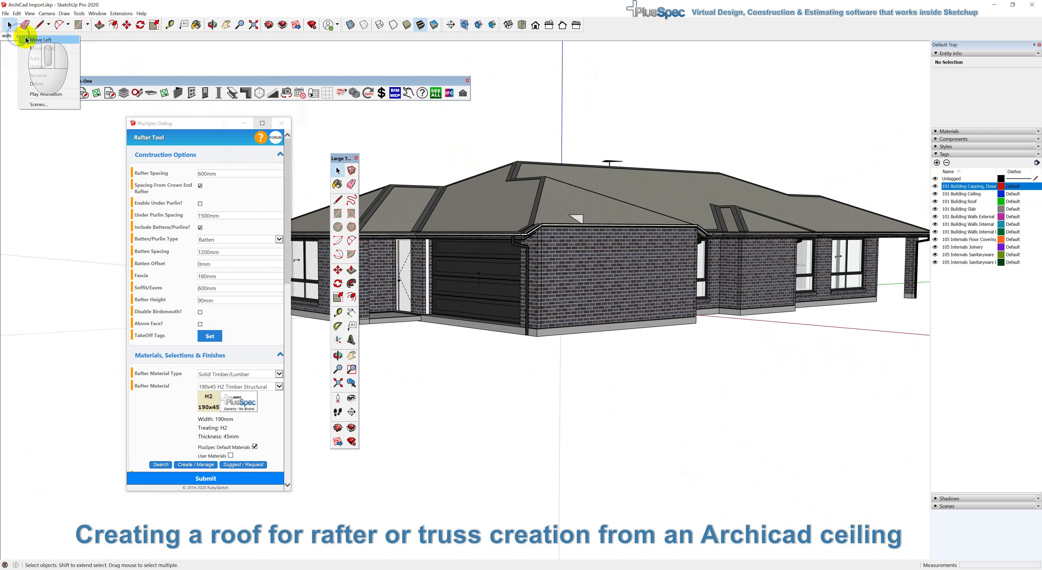
left_click(44, 62)
right_click(39, 37)
left_click(58, 78)
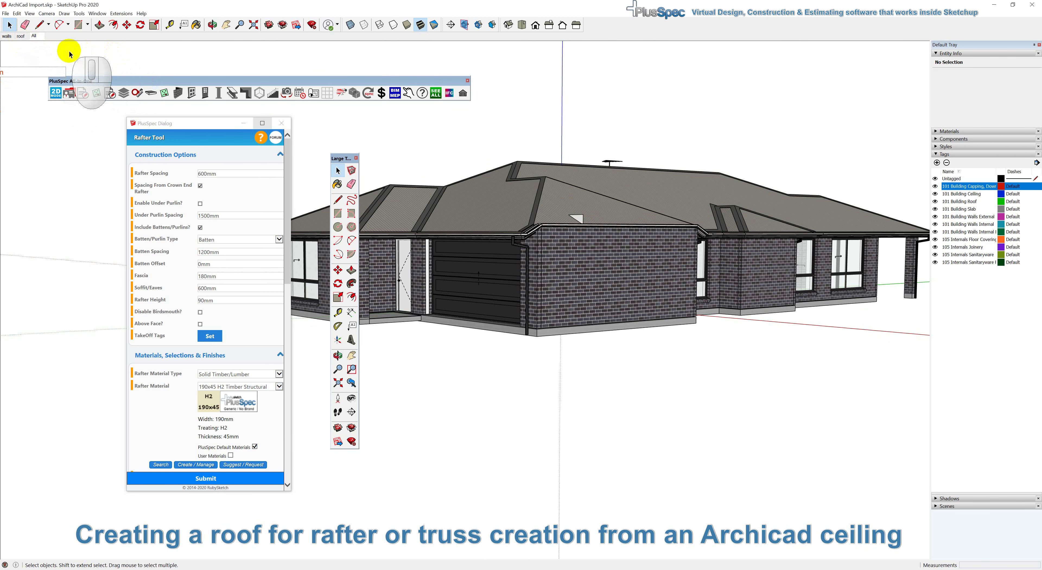
- Switch through the walls, roof and All scenes to check them, and move the large tool set clear of the model
left_click(8, 36)
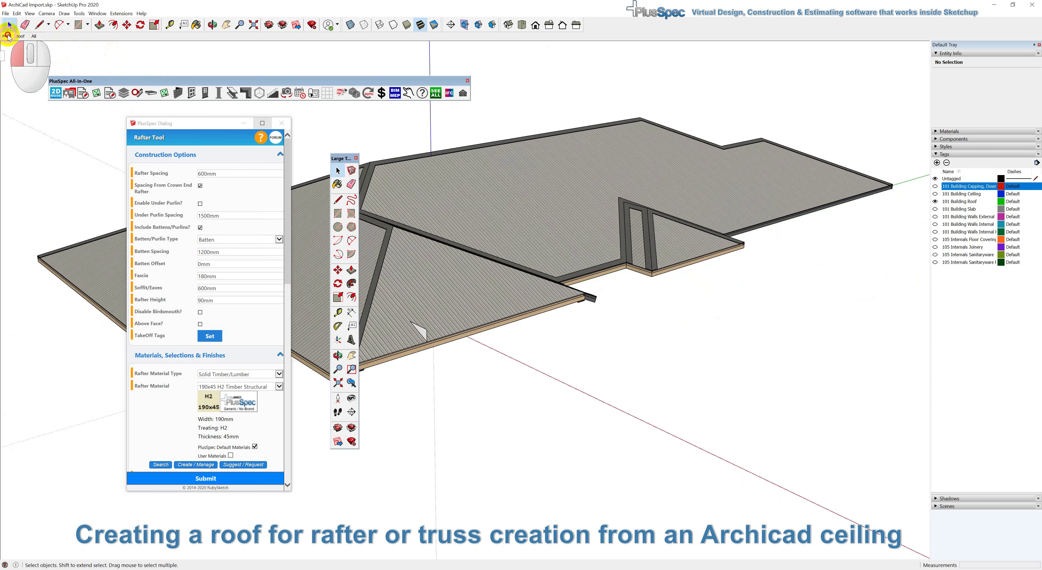
left_click(21, 35)
left_click(34, 36)
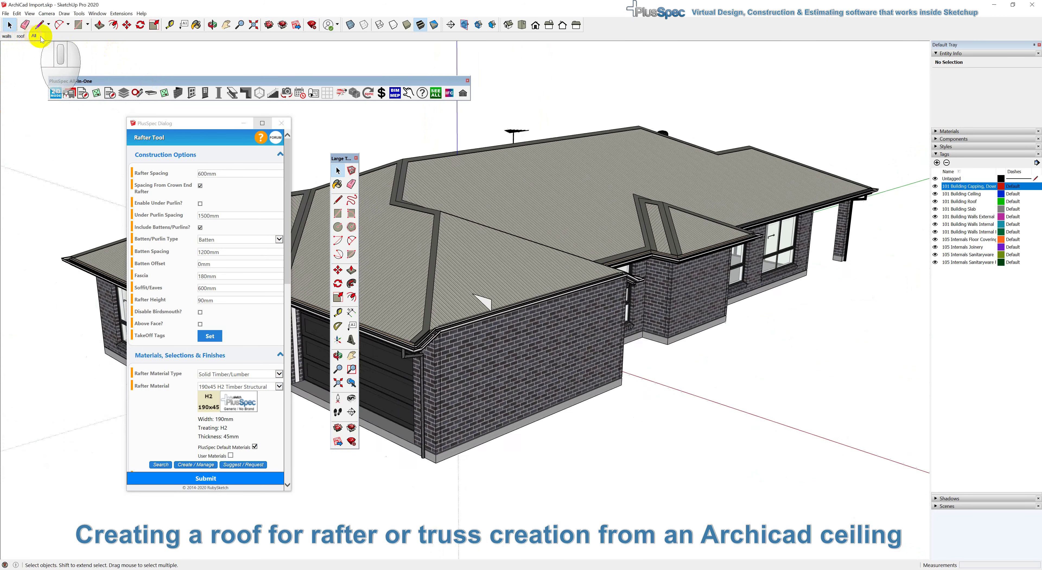
middle_click_drag(575, 353, 372, 197)
left_click_drag(348, 158, 12, 149)
middle_click_drag(574, 308, 646, 319)
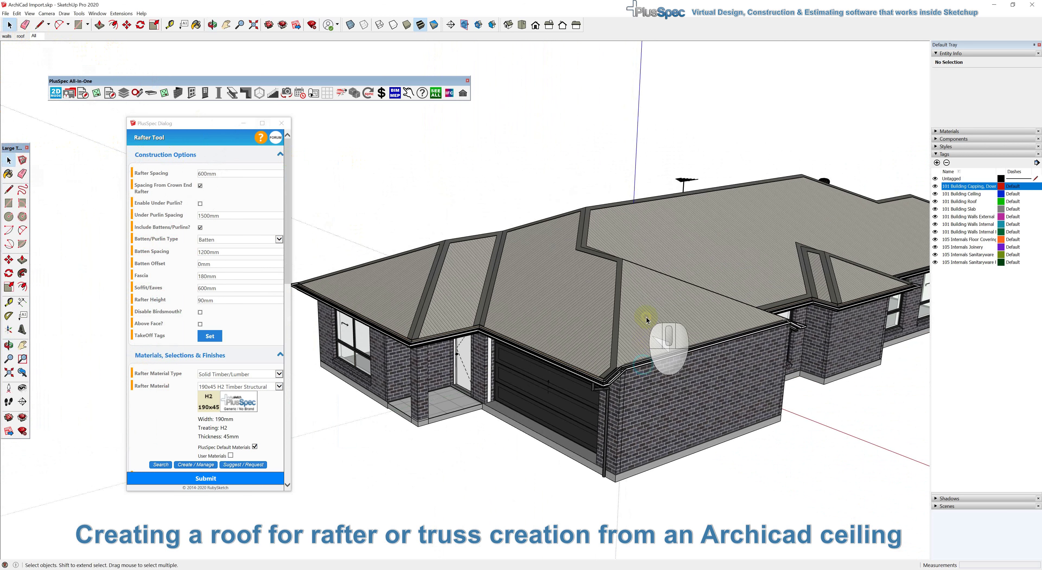
- Select the front roof planes one after another to check them as individual groups
left_click(577, 295)
left_click(503, 277)
left_click(434, 290)
left_click(411, 279)
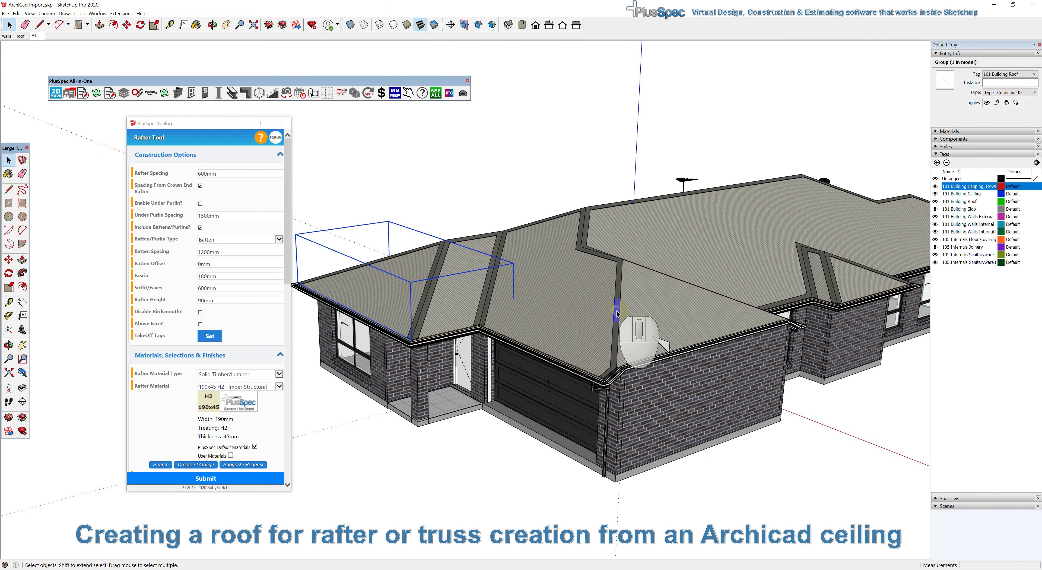
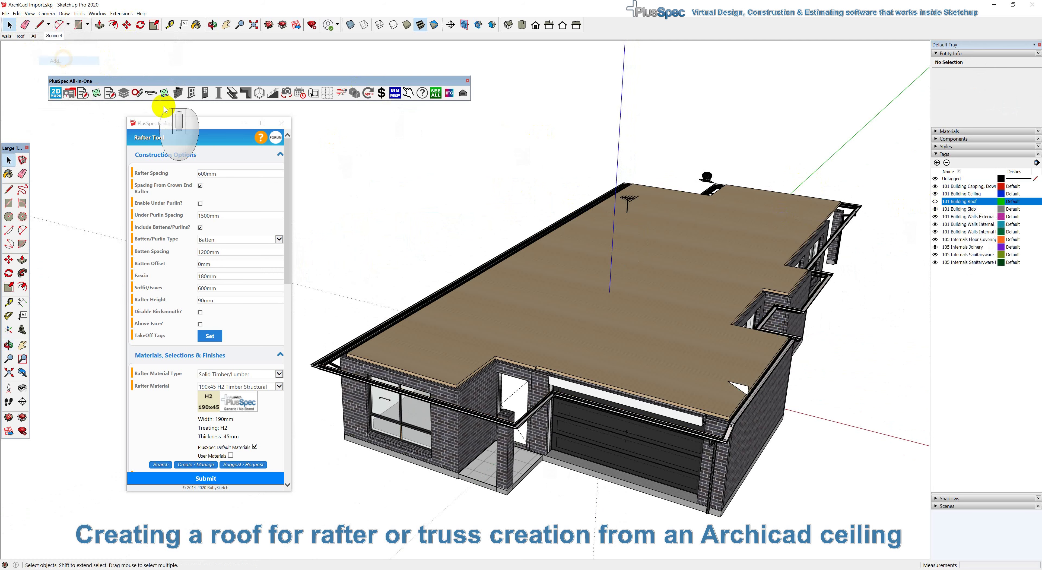
- Select the imported ceiling group and move it slightly at its front corner beside the entry to align it with the wall below
scroll(592, 394, "up", 8)
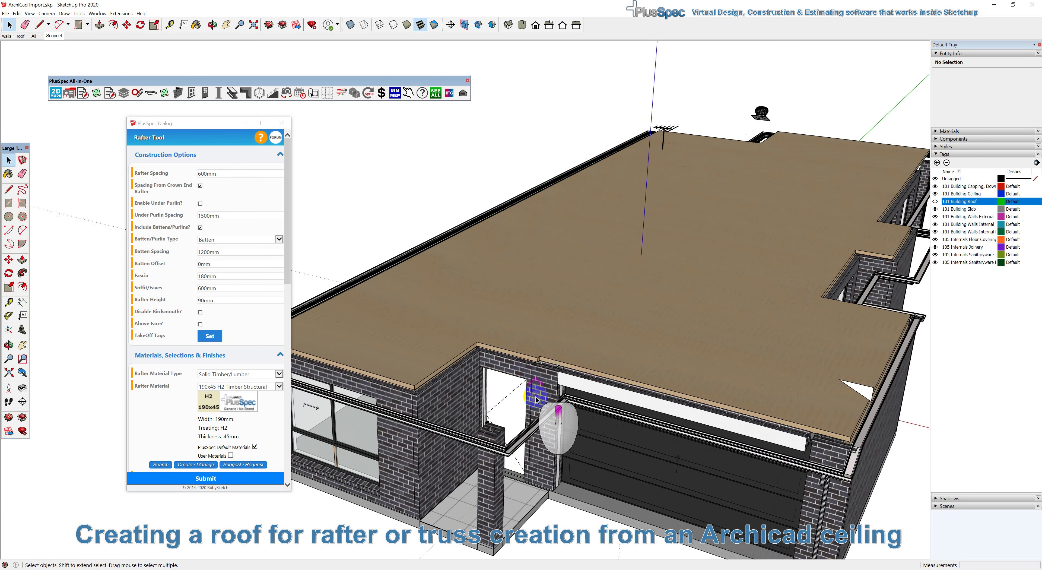
middle_click_drag(542, 382, 534, 434)
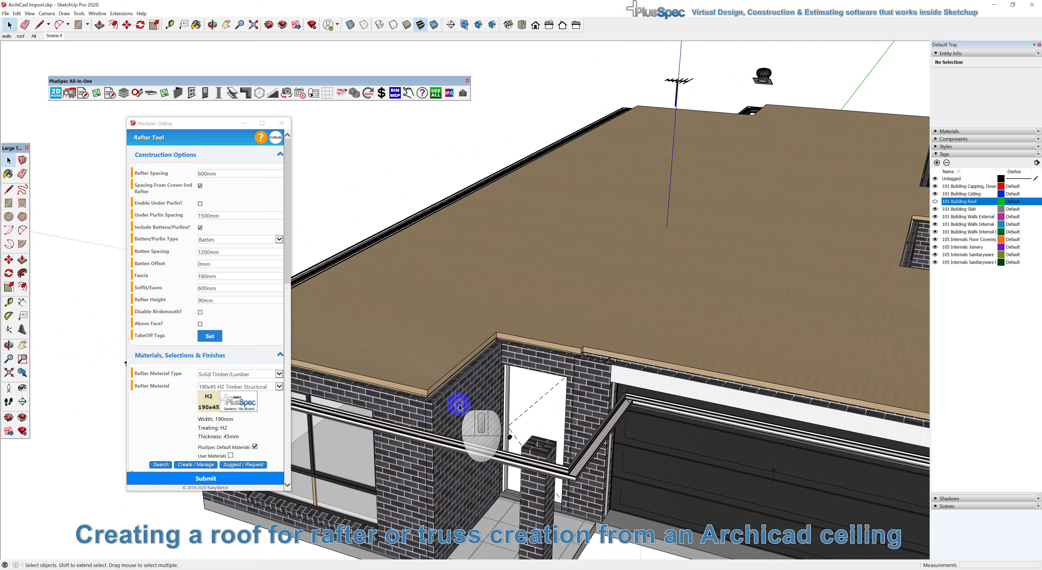
scroll(431, 395, "up", 5)
middle_click_drag(424, 397, 483, 396)
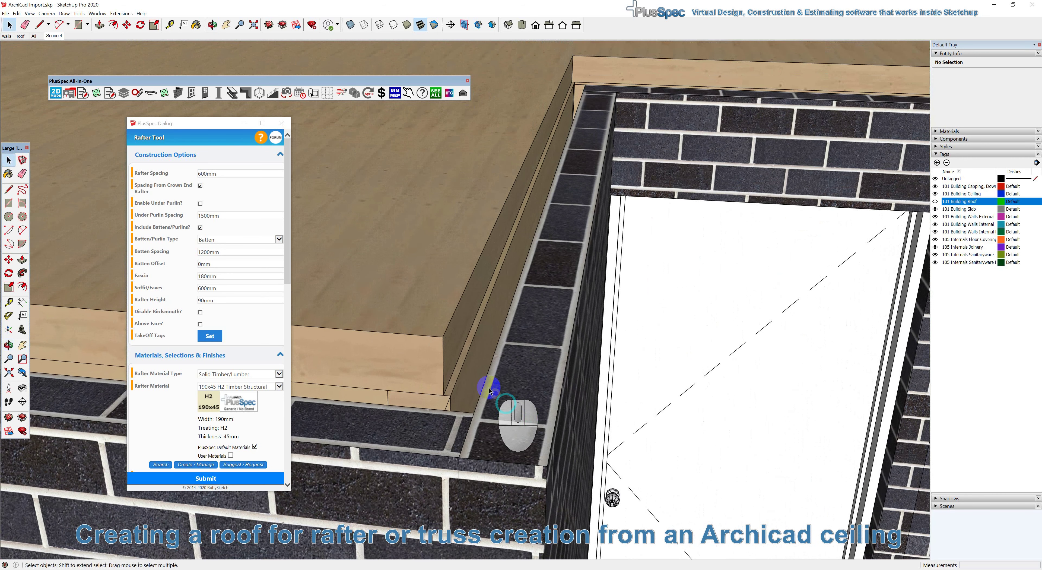
scroll(449, 375, "up", 3)
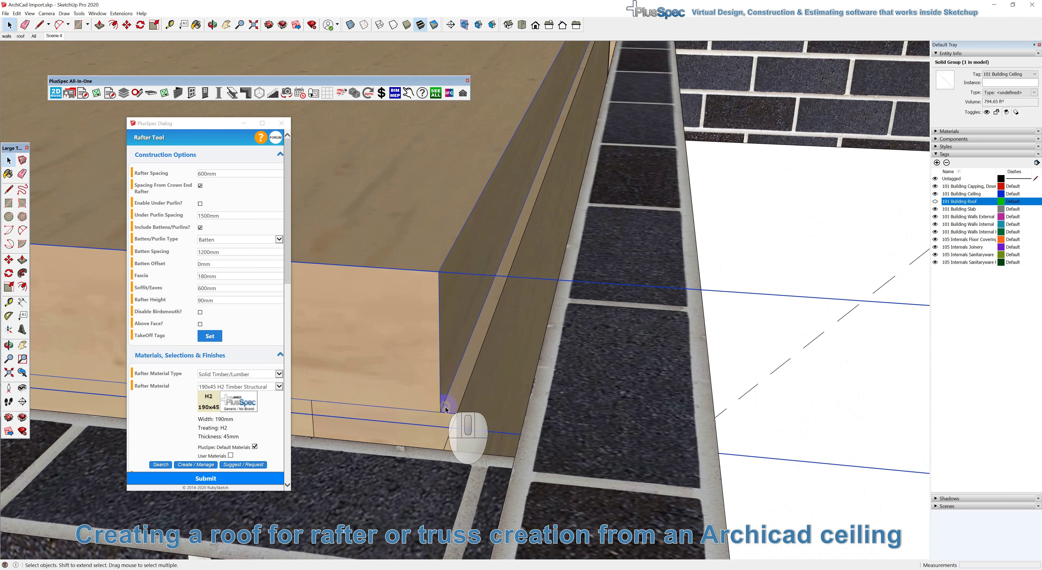
left_click(440, 411)
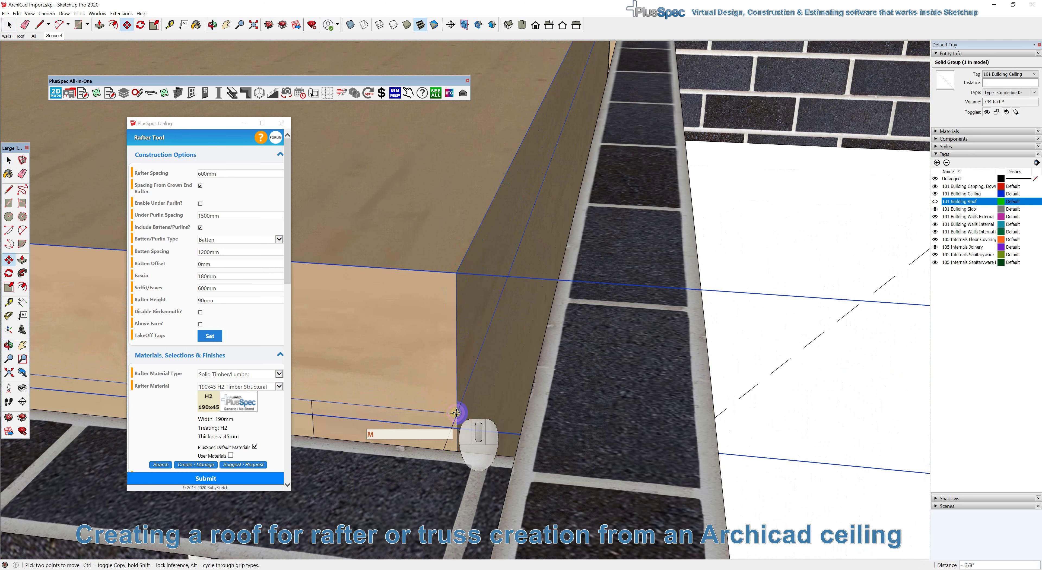
middle_click_drag(456, 412, 551, 401)
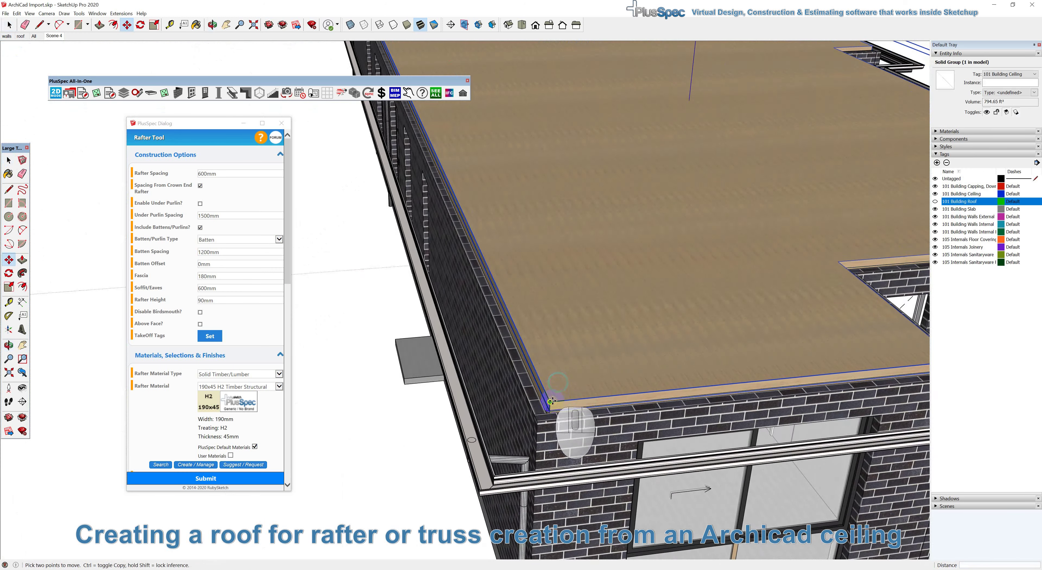
- Open the ceiling group and Push/Pull its edge face beside the entry recess out about 5' 7 5/16" to the porch pier
scroll(552, 400, "down", 5)
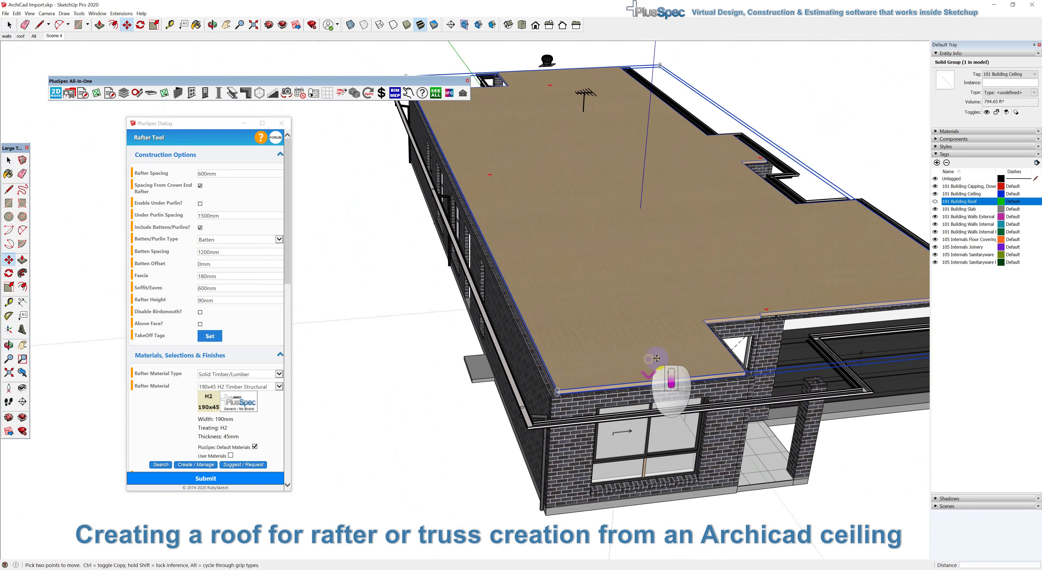
scroll(656, 358, "down", 3)
middle_click_drag(647, 353, 695, 332)
scroll(511, 321, "up", 3)
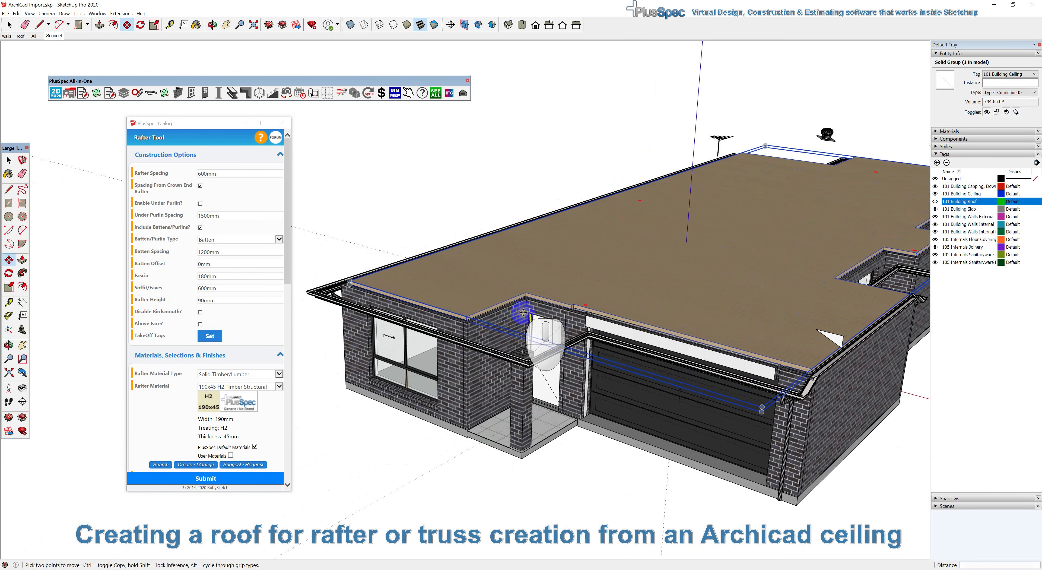
scroll(524, 317, "up", 5)
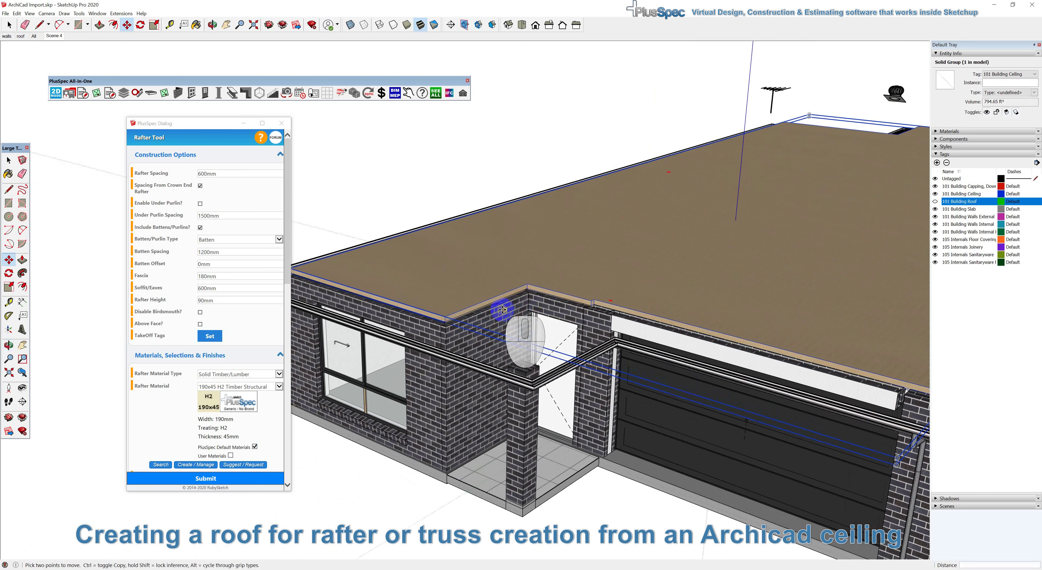
key("space")
triple_click(487, 294)
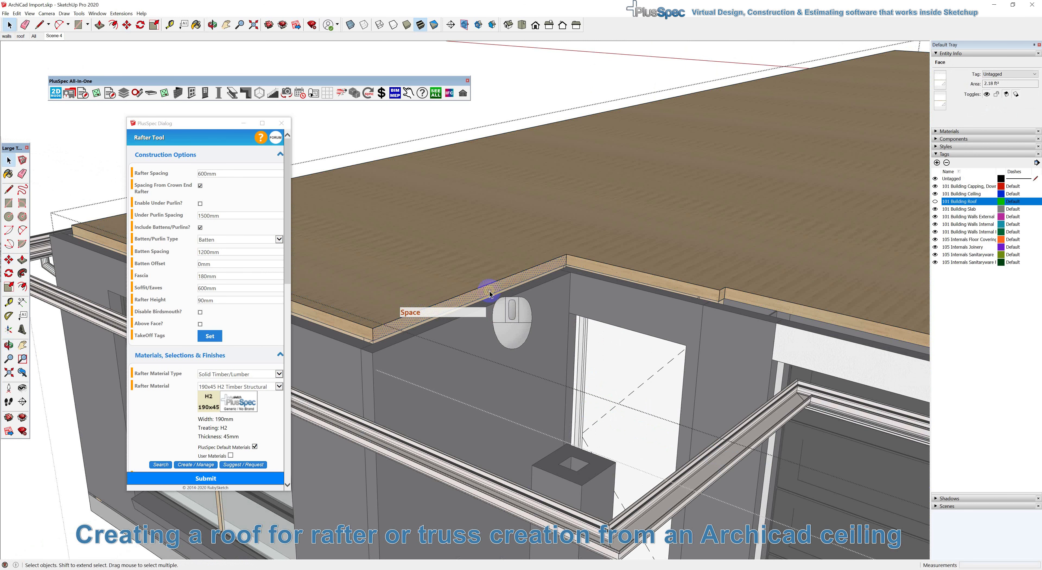
key("p")
left_click(496, 295)
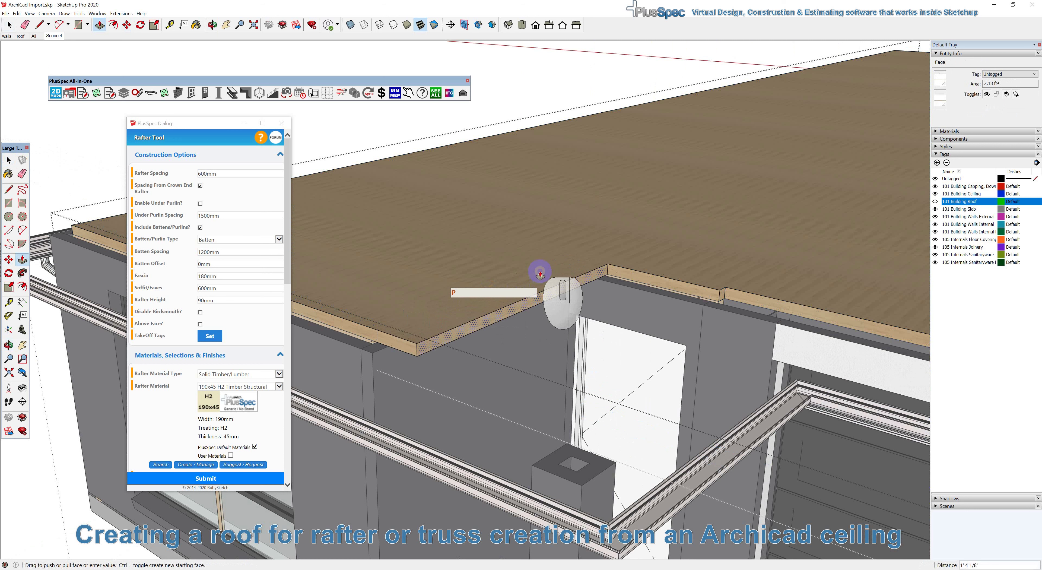
left_click(583, 468)
scroll(741, 297, "up", 5)
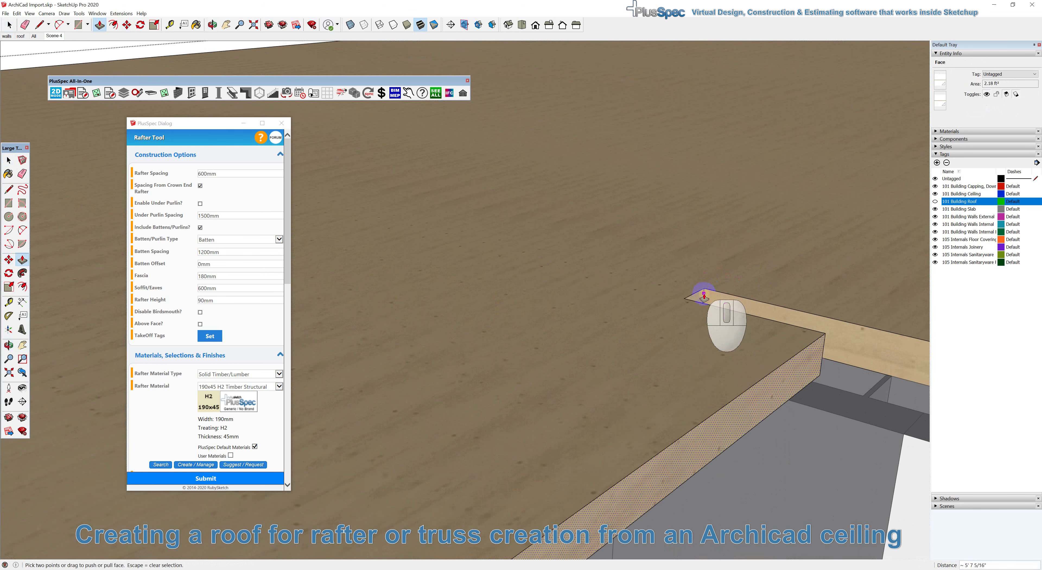
- Push/Pull the small step face at the ceiling's porch corner about 1' 3/16" and erase the leftover seam edge
left_click(701, 298)
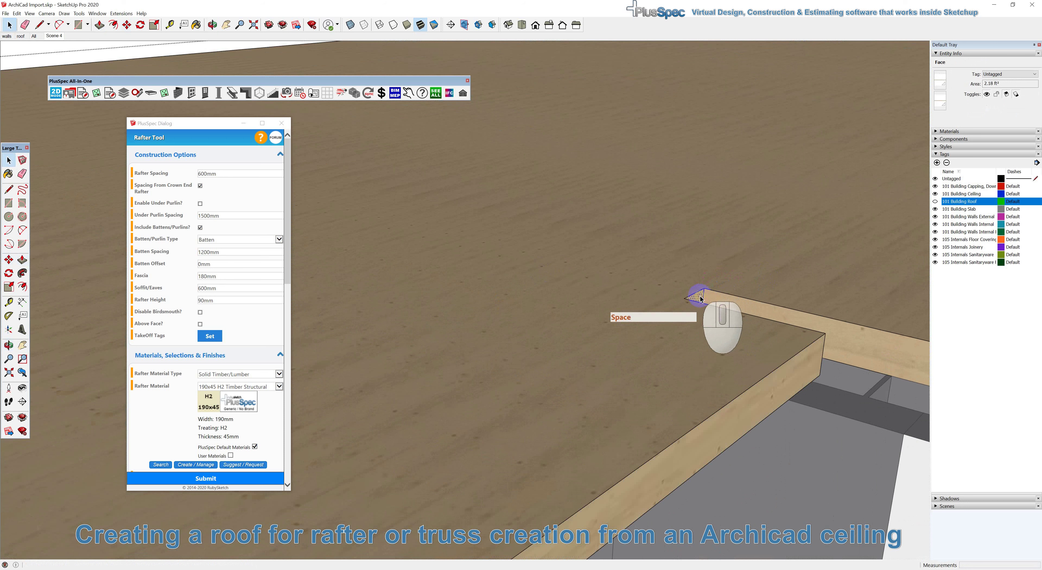
key("p")
left_click(796, 385)
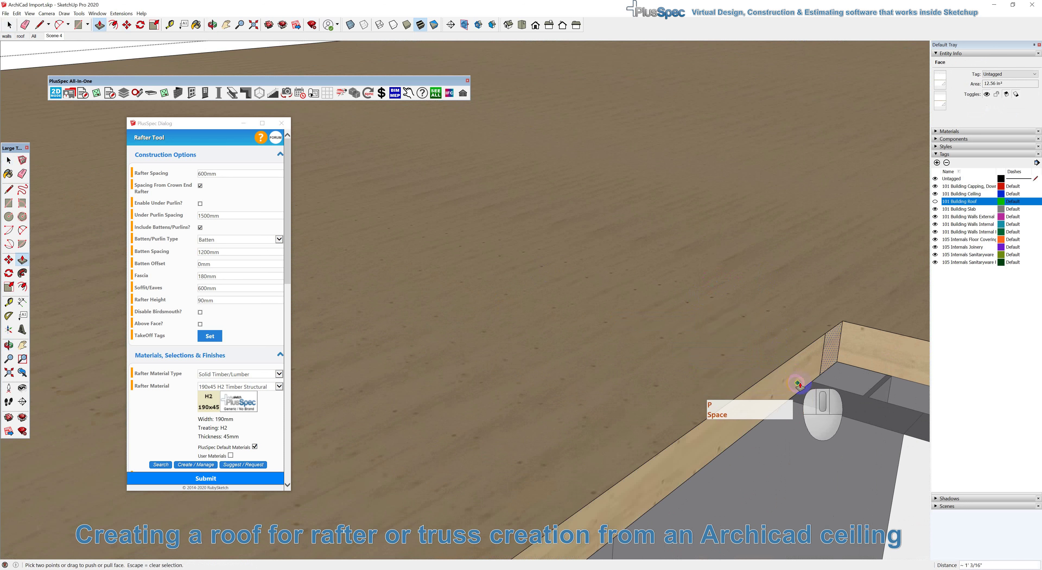
key("space")
key("e")
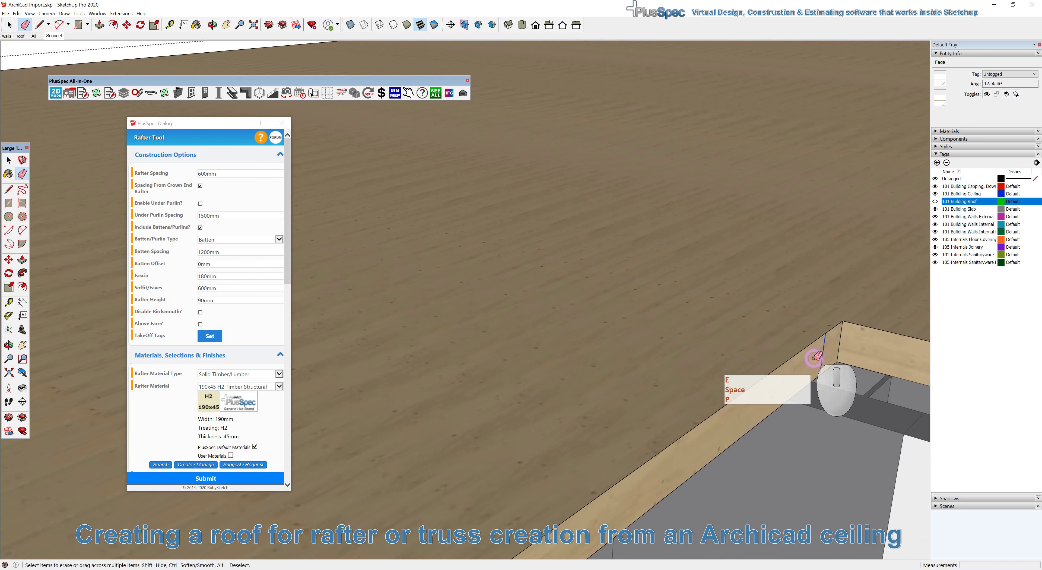
- Create a hip roof with a 25 degree pitch from the ceiling's underside face and move the roof group by 90 mm
scroll(809, 358, "down", 5)
scroll(804, 356, "down", 5)
middle_click_drag(787, 364, 766, 254)
scroll(687, 191, "up", 3)
key("space")
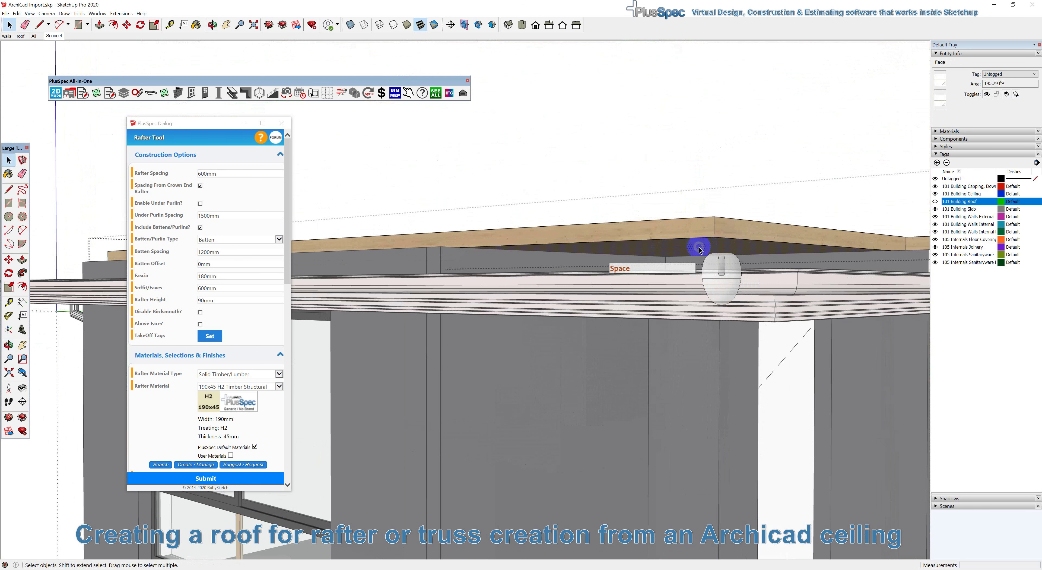
left_click(275, 93)
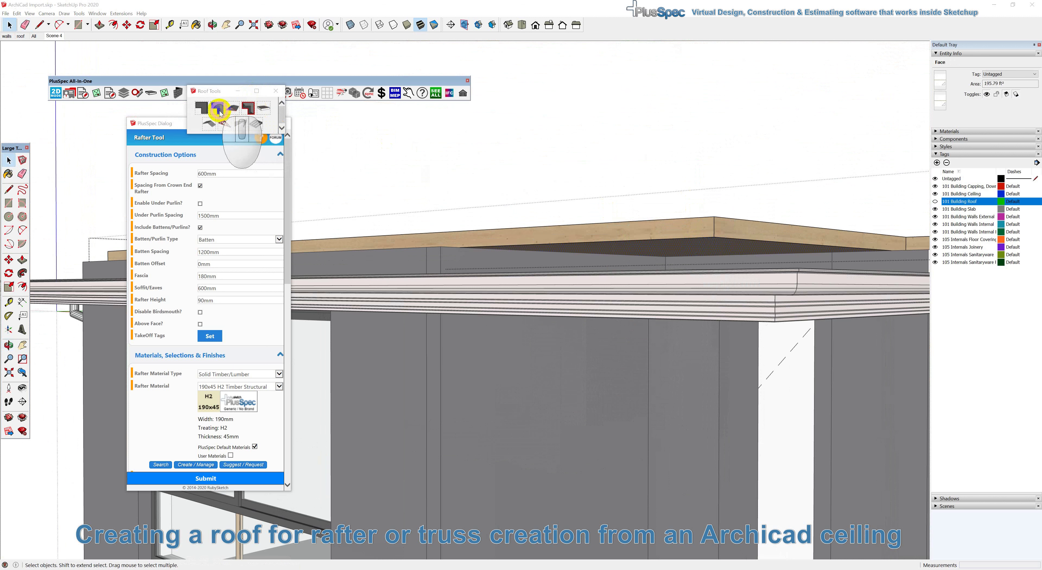
left_click(218, 110)
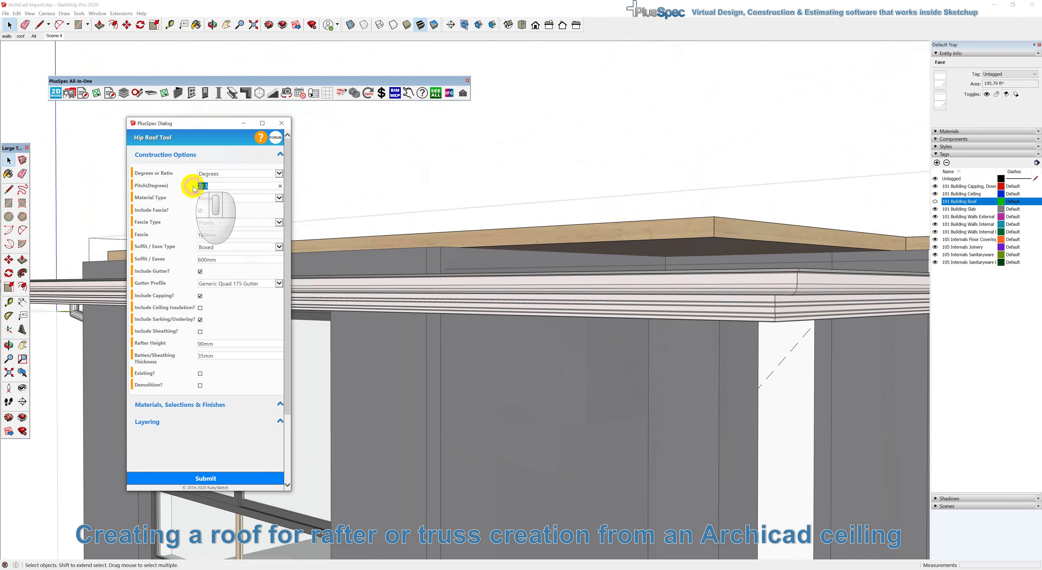
type("25")
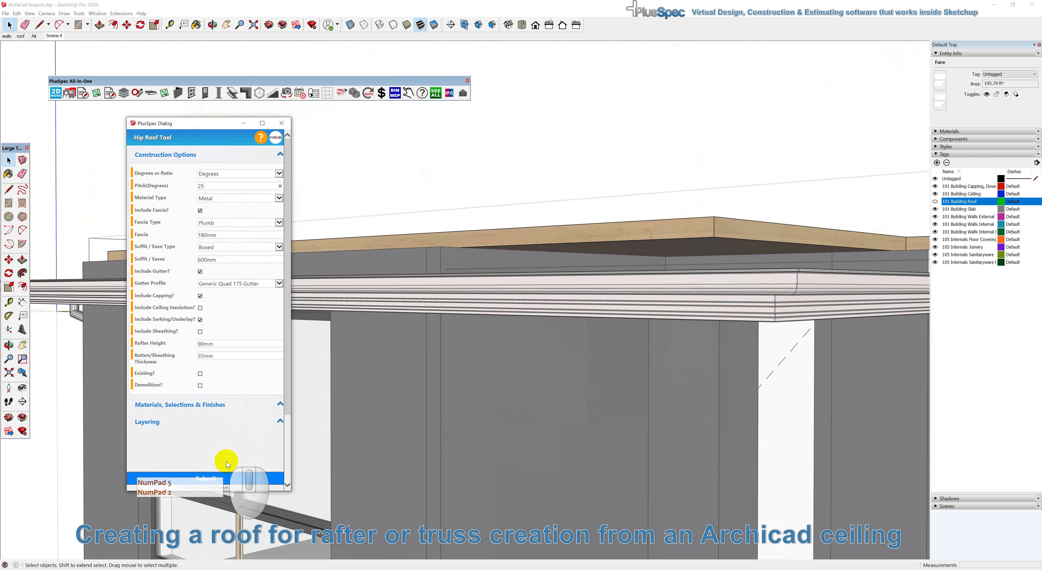
left_click(219, 478)
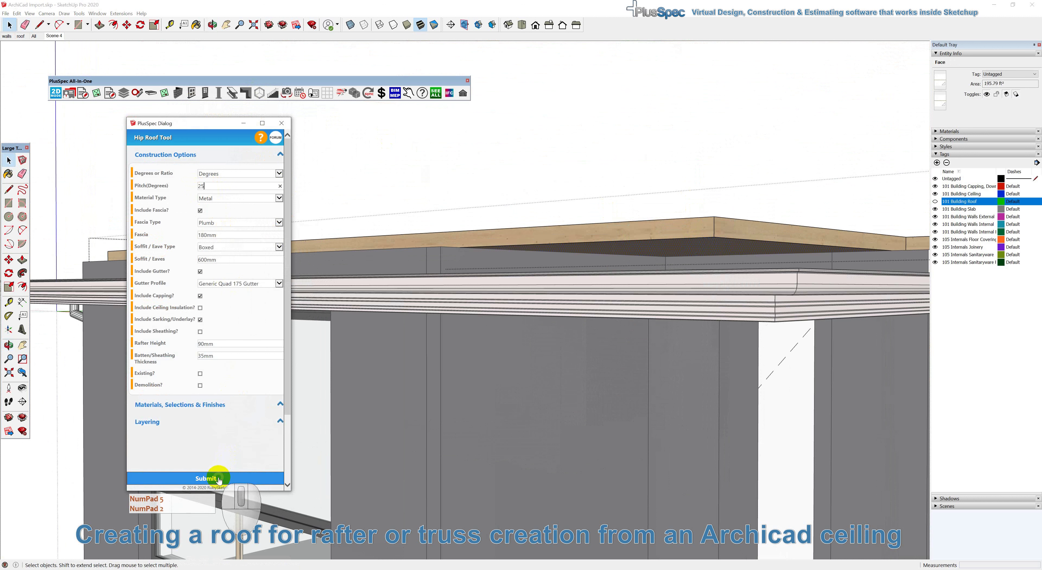
left_click(539, 281)
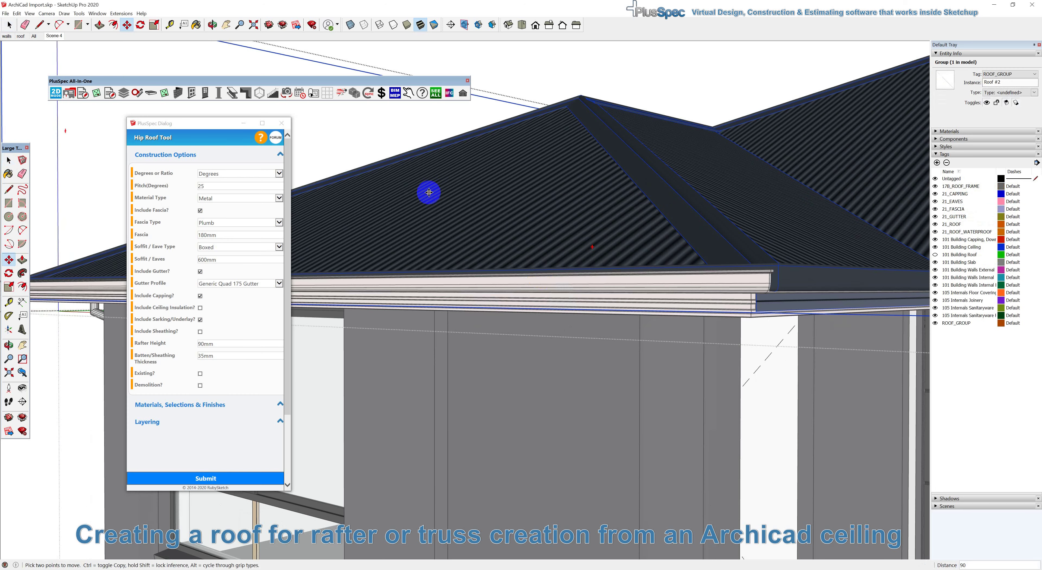
- Edit the garage-side roof plane as a gable with 90 degrees pitch and a 180 mm reverse Dutch gable height
scroll(438, 192, "down", 10)
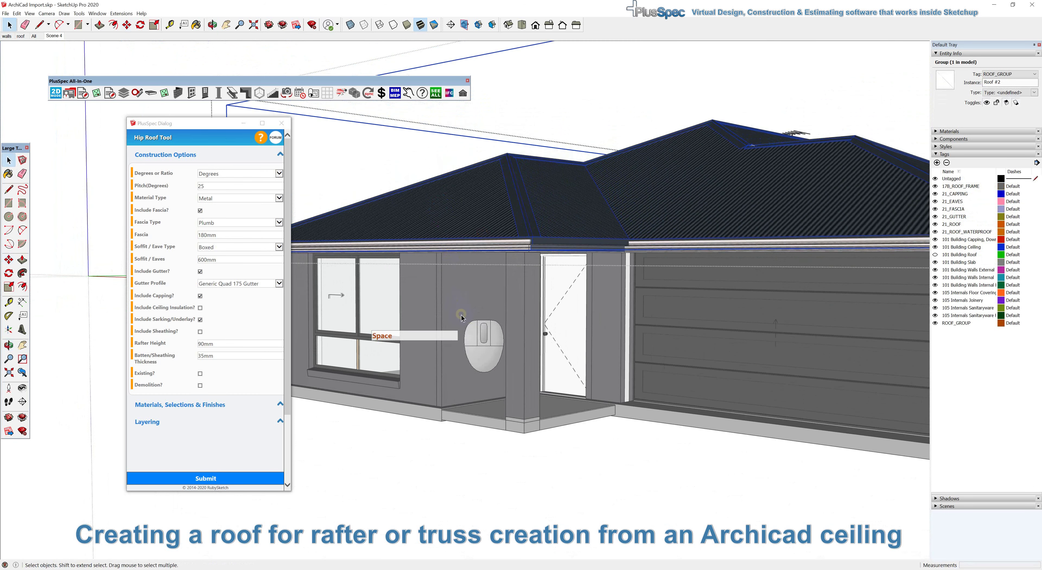
key("space")
scroll(459, 313, "up", 8)
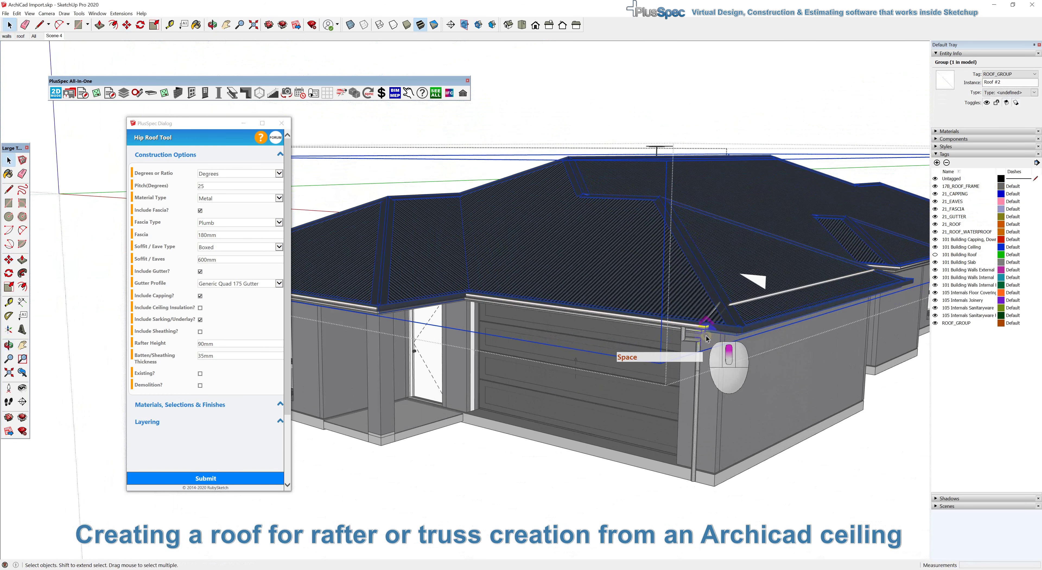
scroll(704, 337, "down", 6)
scroll(668, 337, "up", 4)
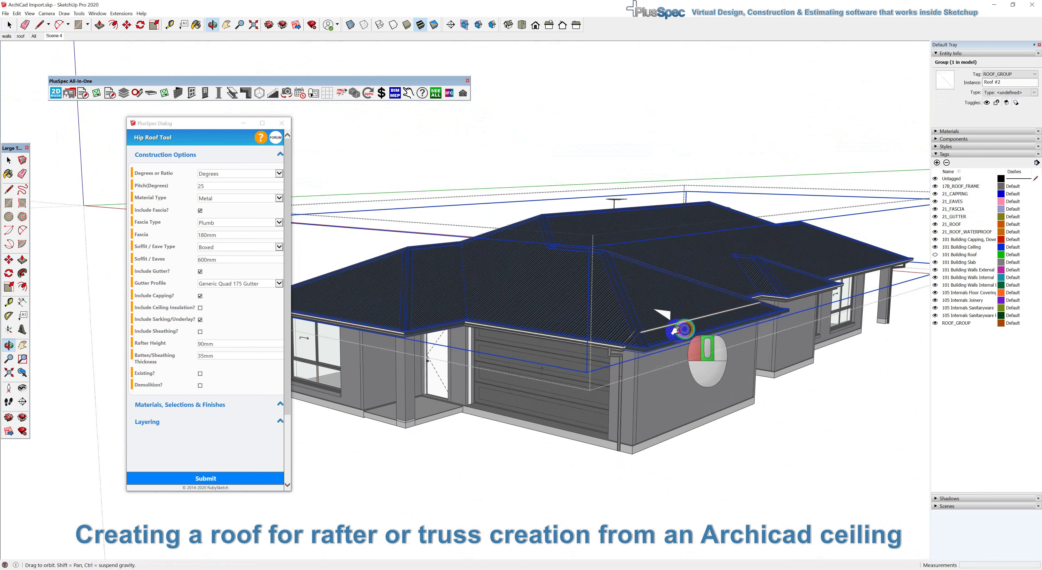
scroll(659, 341, "up", 2)
right_click(656, 337)
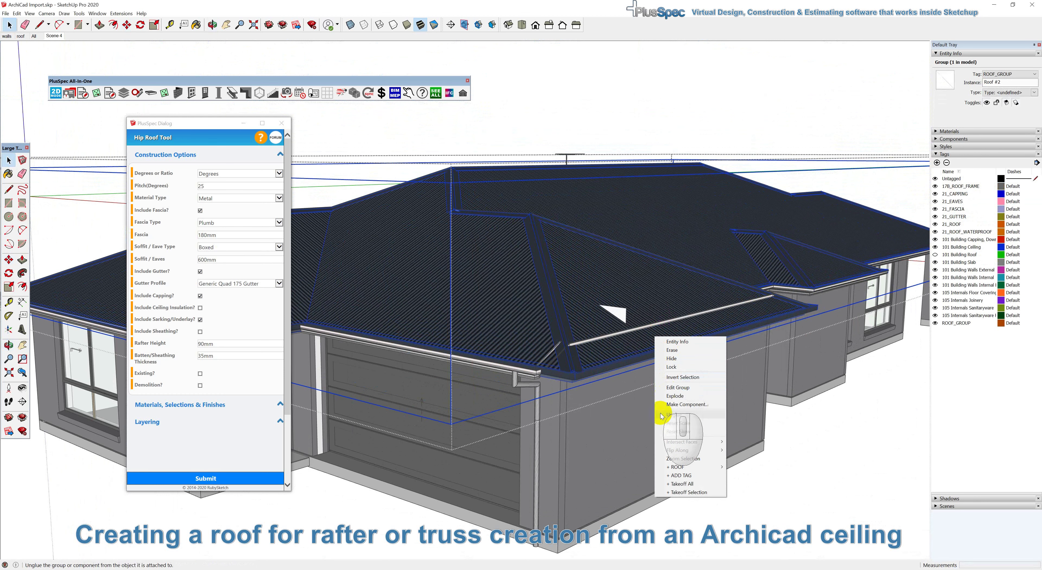
mouse_move(678, 470)
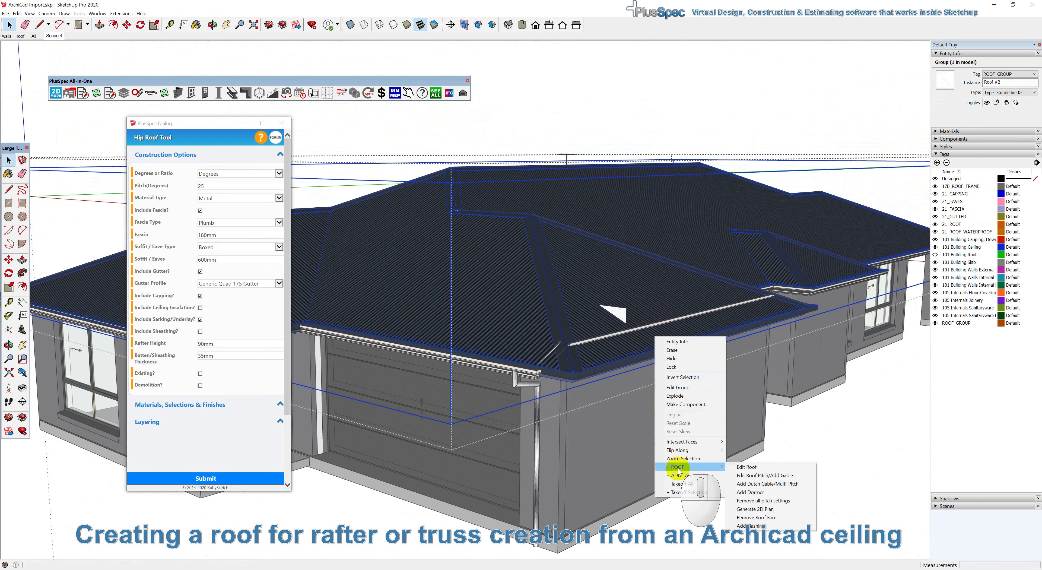
left_click(761, 475)
left_click(601, 297)
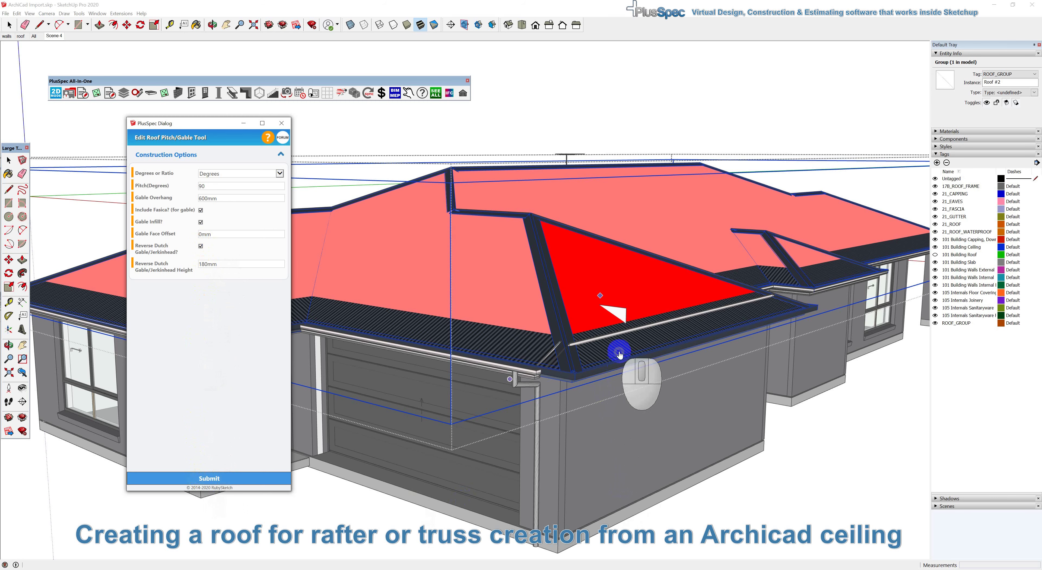
left_click(629, 314)
- Inspect the edited roof edge above the garage corner, leave the roof pitch editing and clear the selection
middle_click_drag(617, 336, 662, 322)
scroll(662, 323, "up", 10)
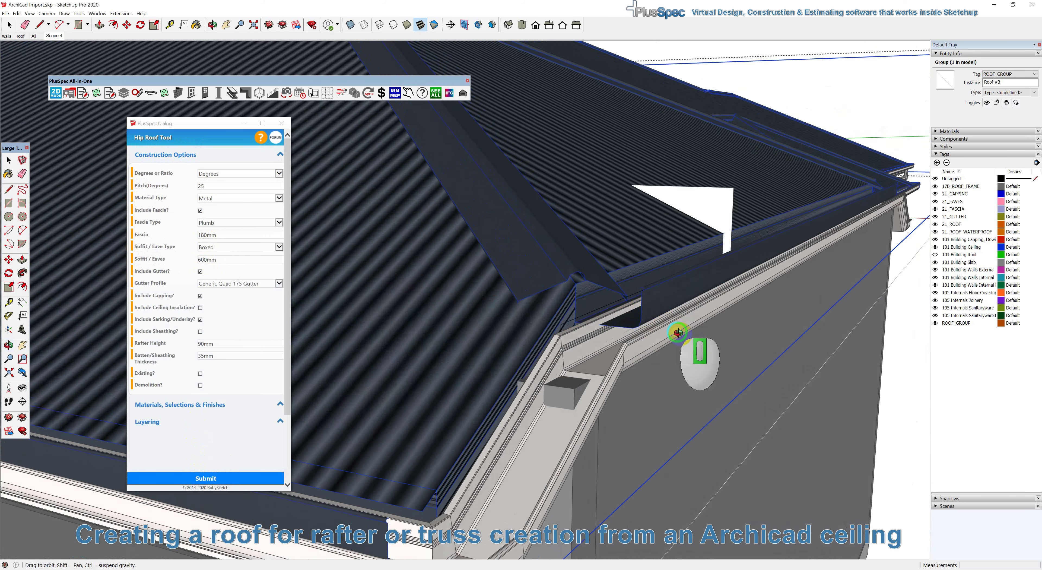
scroll(720, 341, "down", 10)
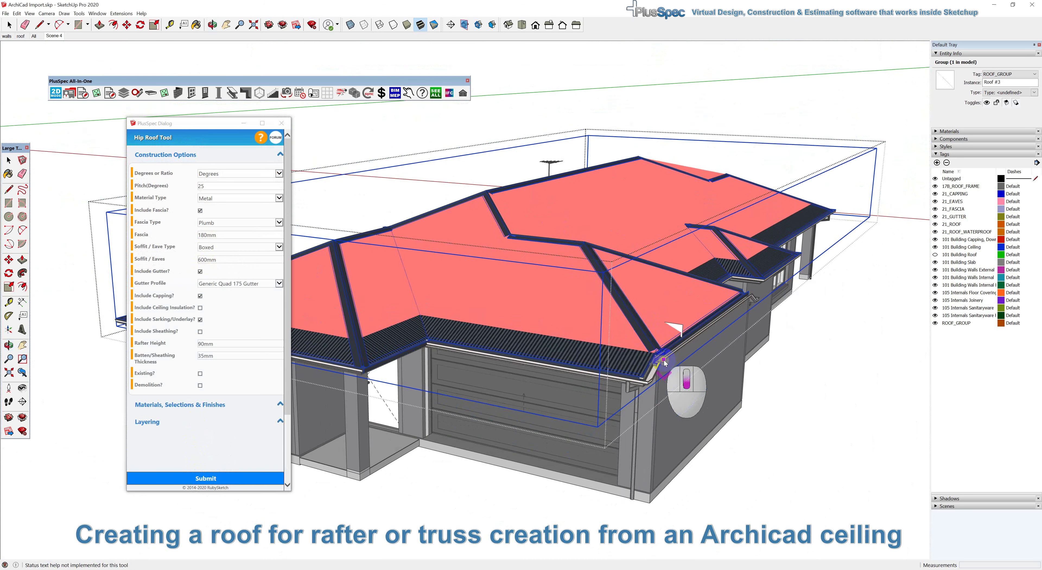
key("space")
left_click(626, 364)
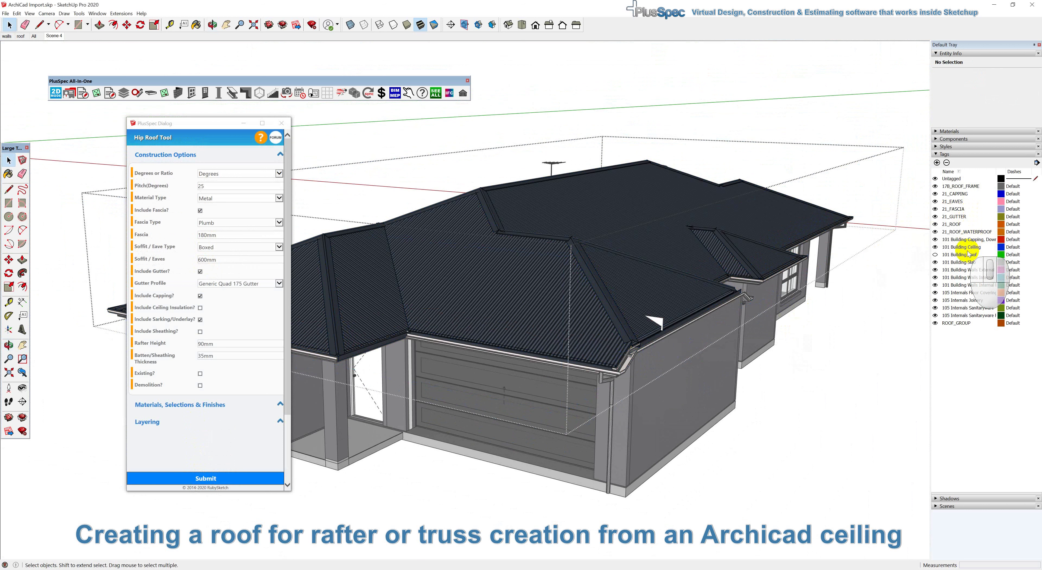
- Toggle the 101 Building Roof tag on and off to compare the imported roof with the new hip roof, finishing with it hidden
left_click(935, 255)
middle_click_drag(828, 344, 805, 345)
key("space")
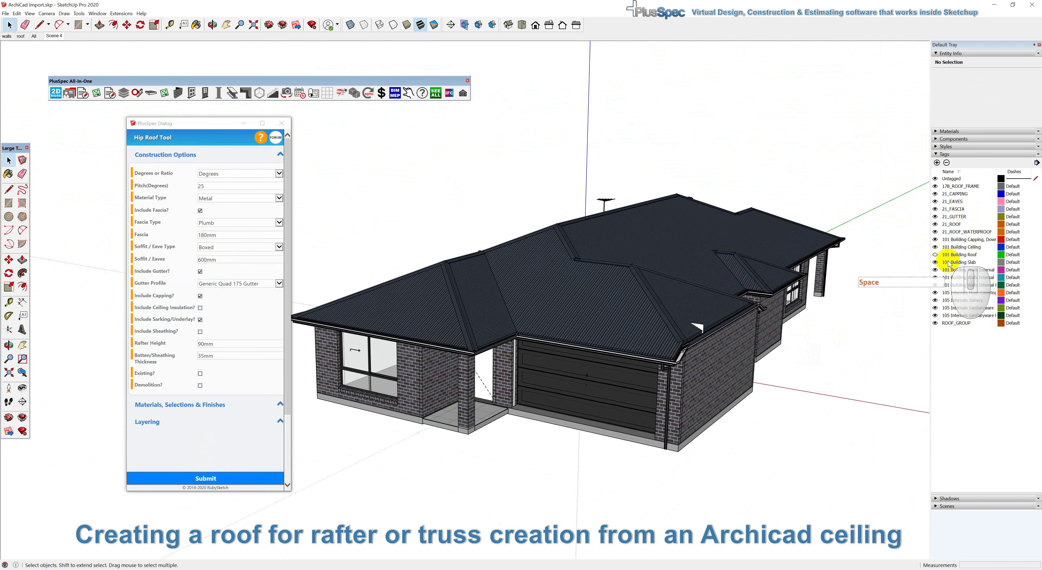
left_click(935, 255)
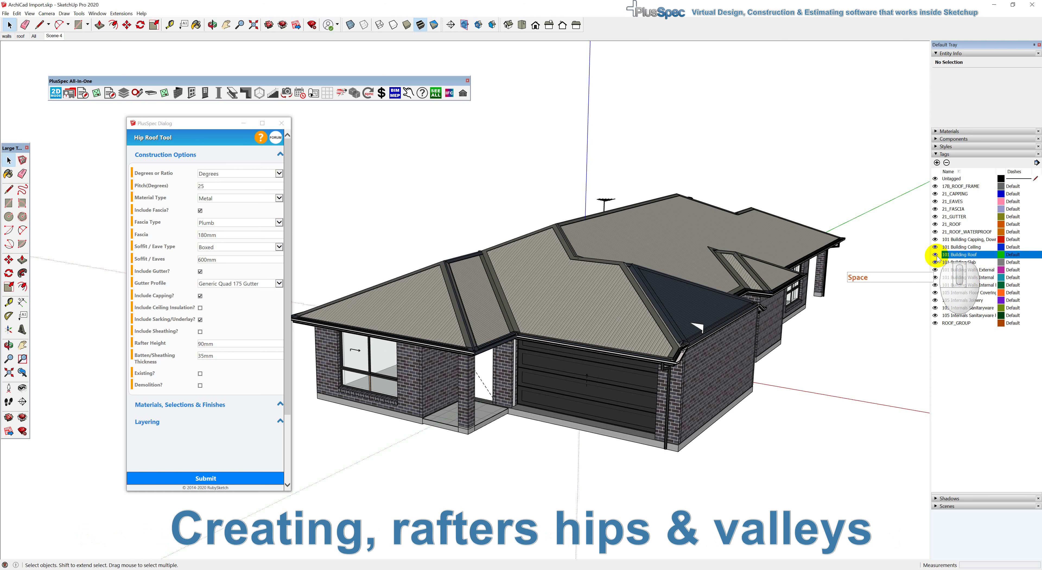
left_click(935, 255)
left_click(935, 255)
left_click(935, 255)
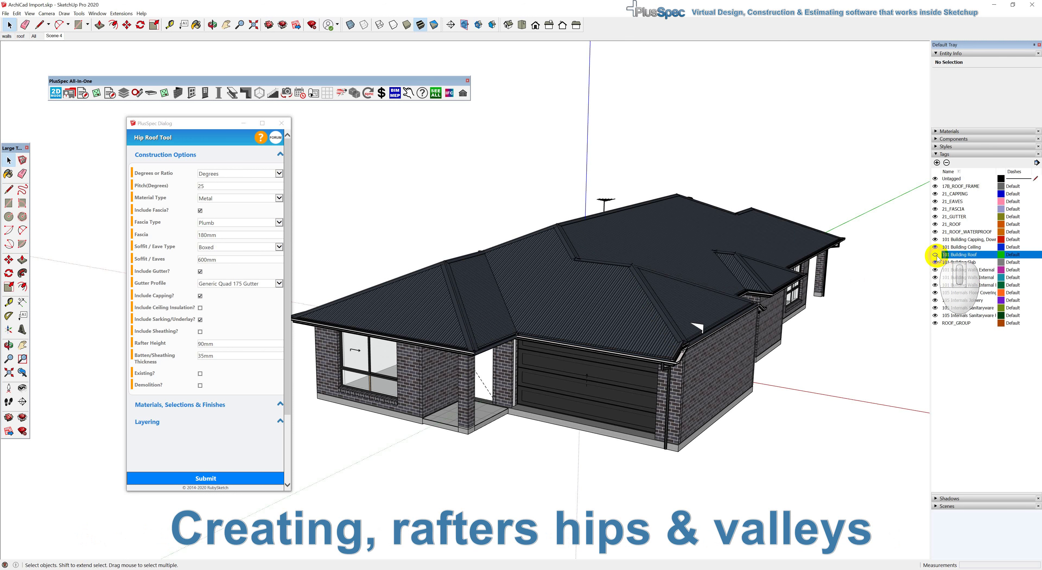
- Open the ceiling group from above and select the new hip roof inside it
middle_click_drag(862, 275, 521, 298)
key("space")
left_click(628, 291)
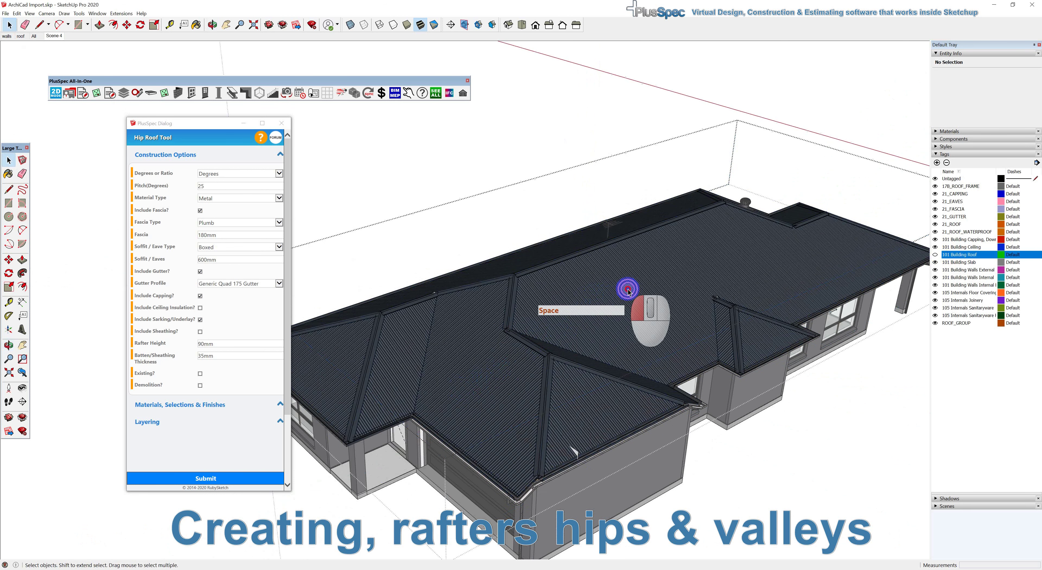
double_click(632, 291)
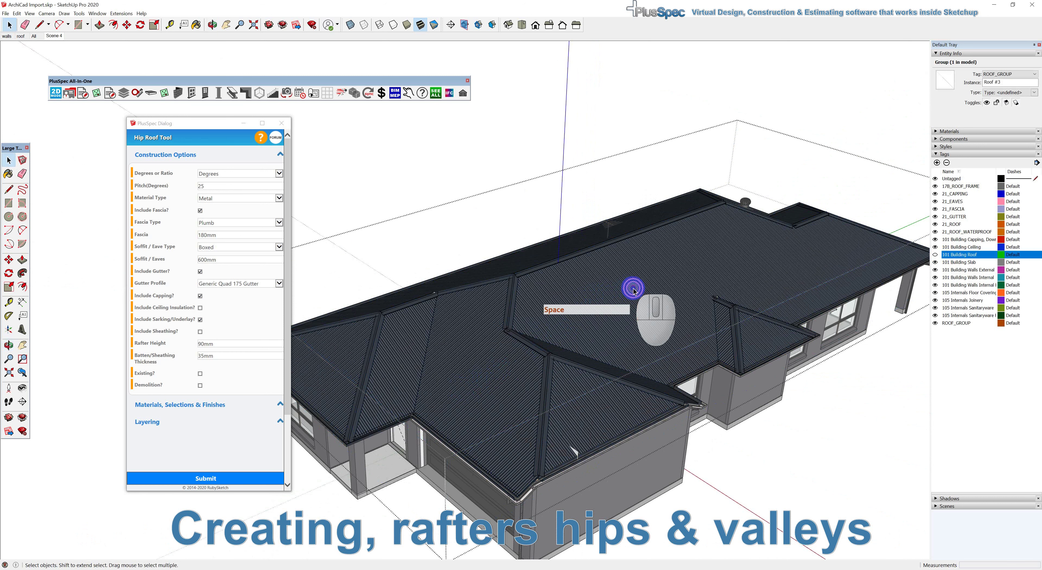
- Create roof framing from all the hip roof's faces with under purlins enabled, and clear the selection
left_click(633, 291)
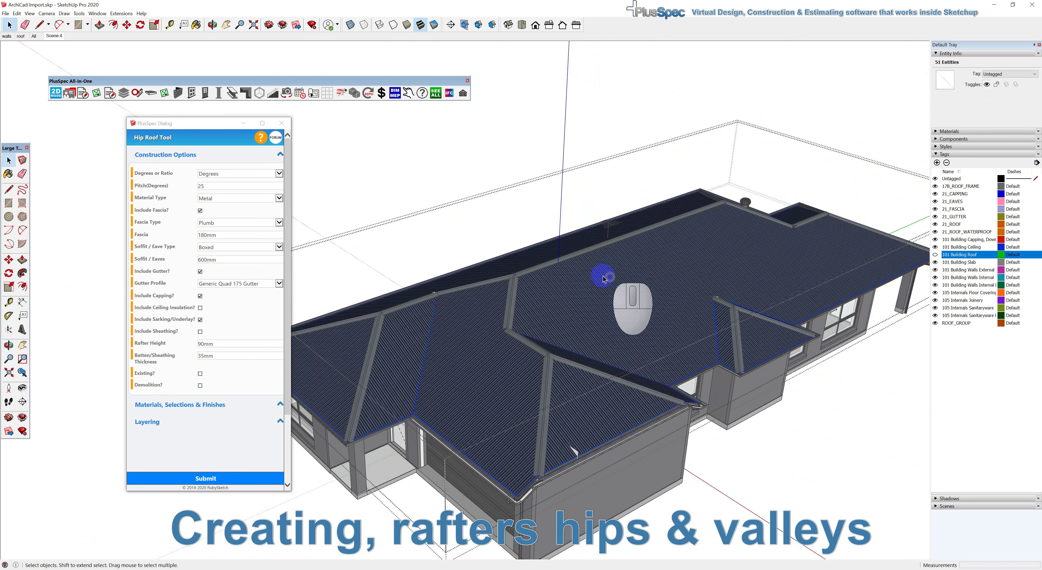
left_click(611, 350)
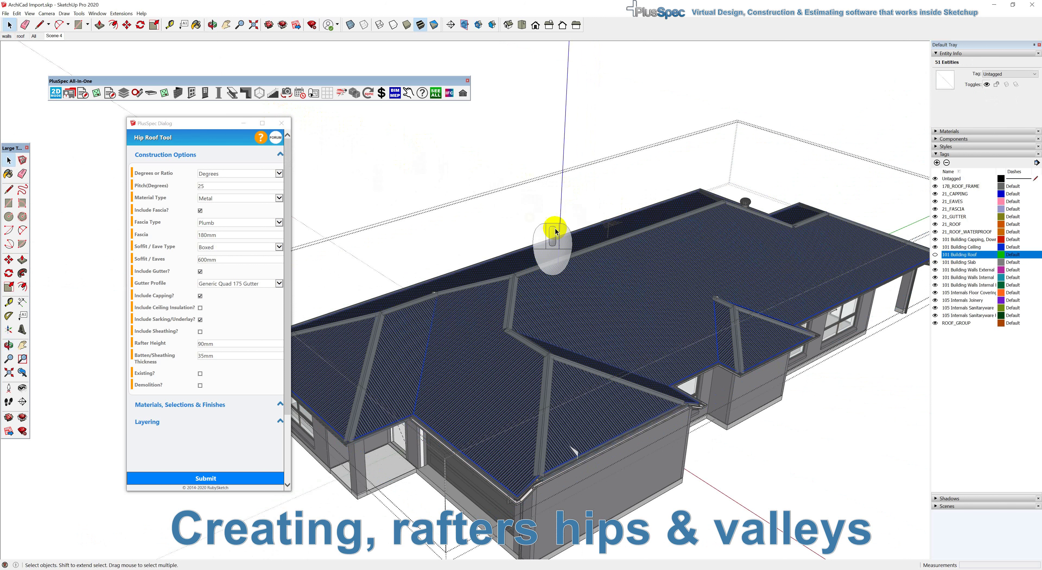
right_click(620, 270)
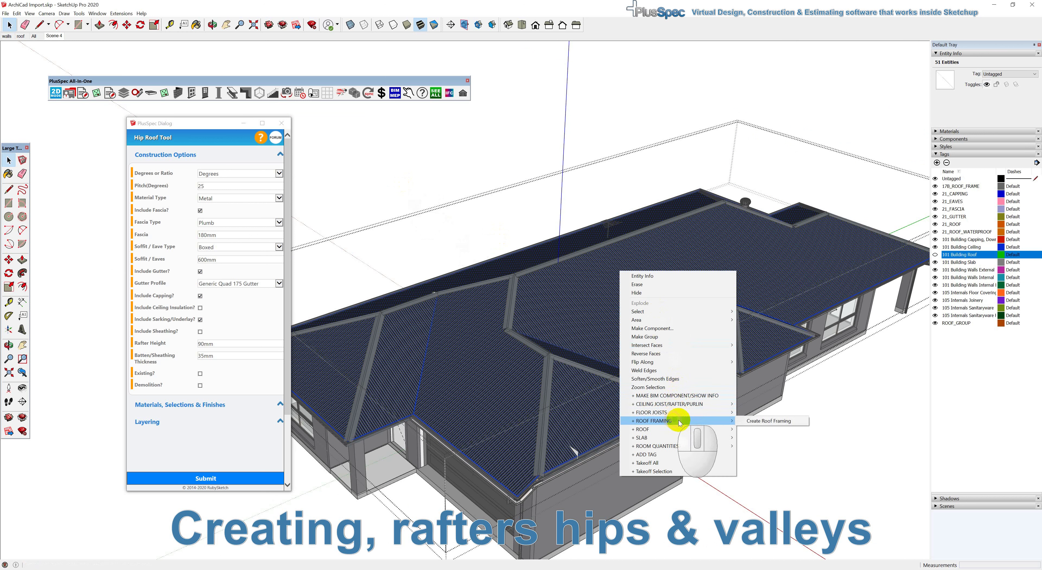
left_click(765, 421)
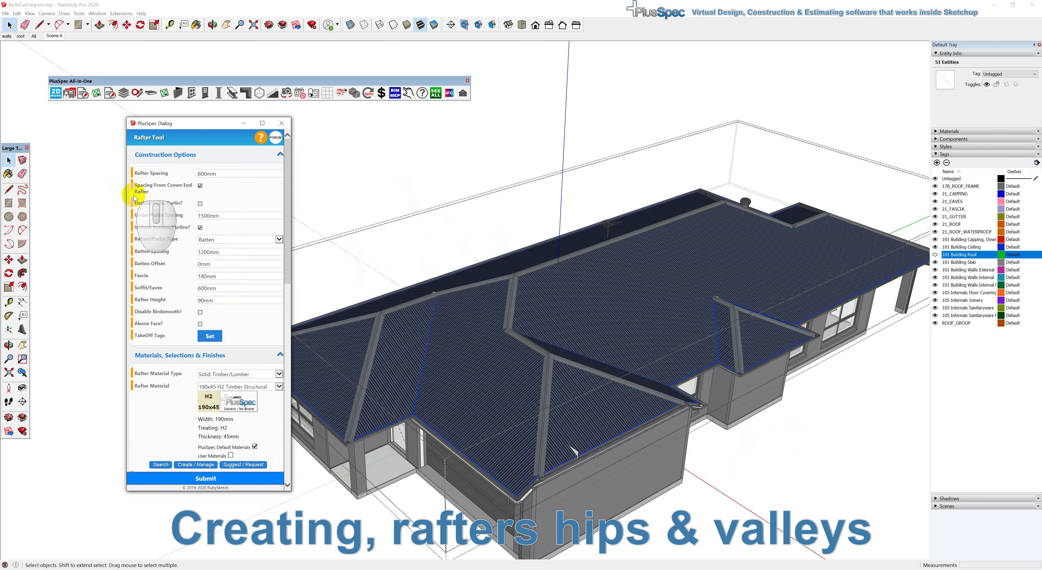
mouse_move(133, 204)
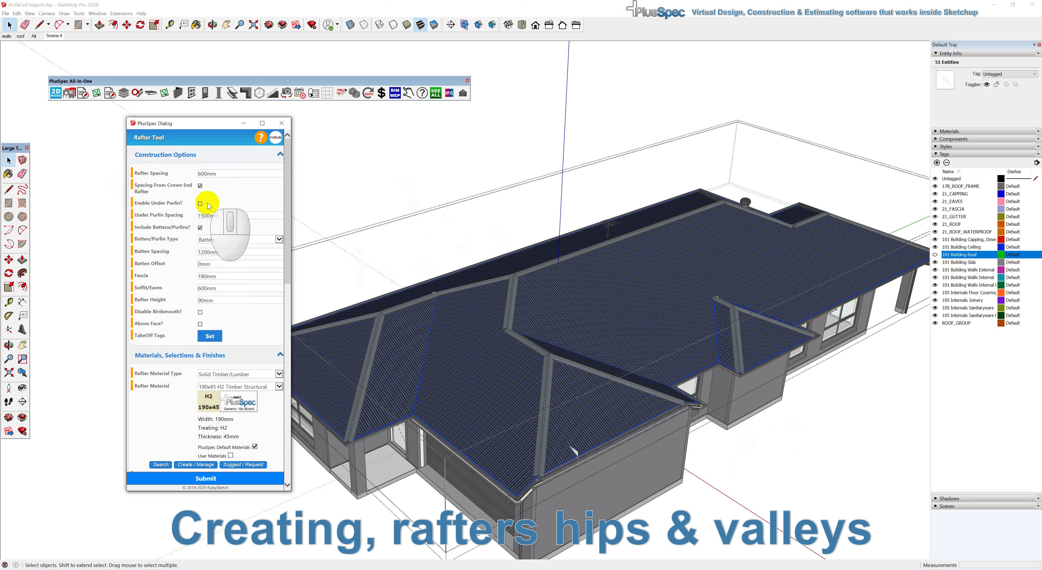
left_click(239, 479)
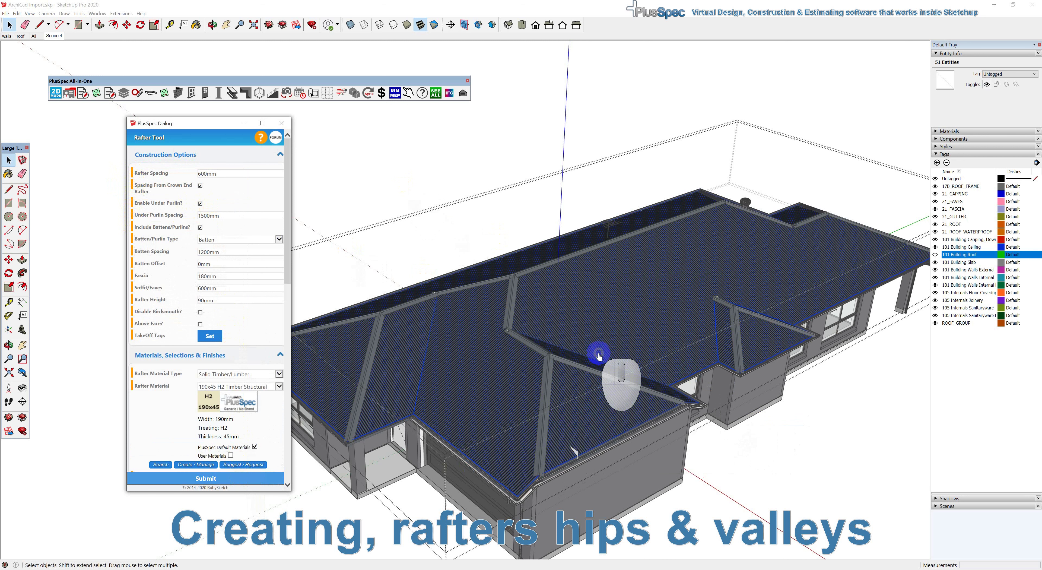
scroll(599, 356, "down", 6)
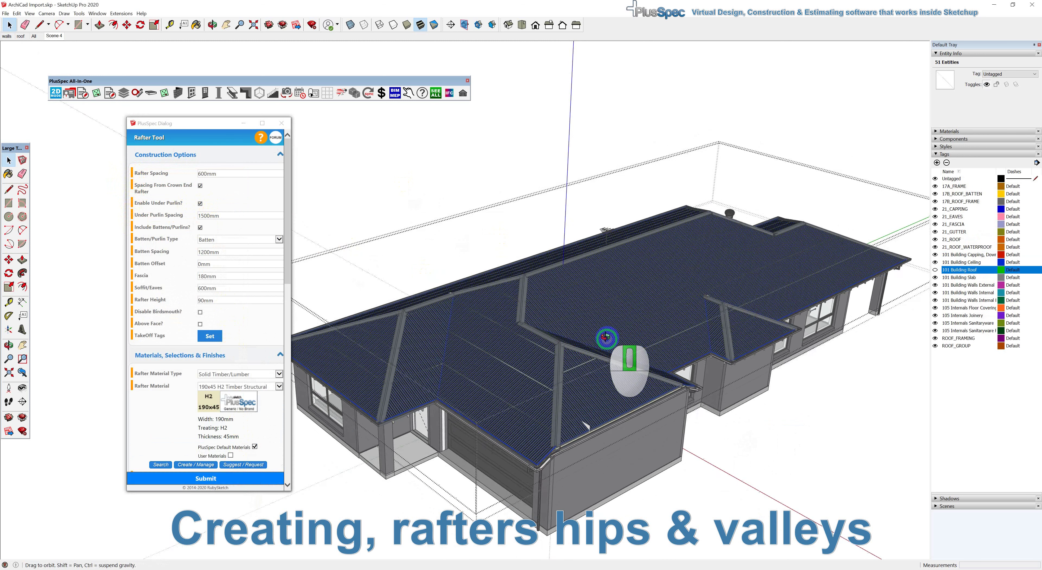
left_click(420, 149)
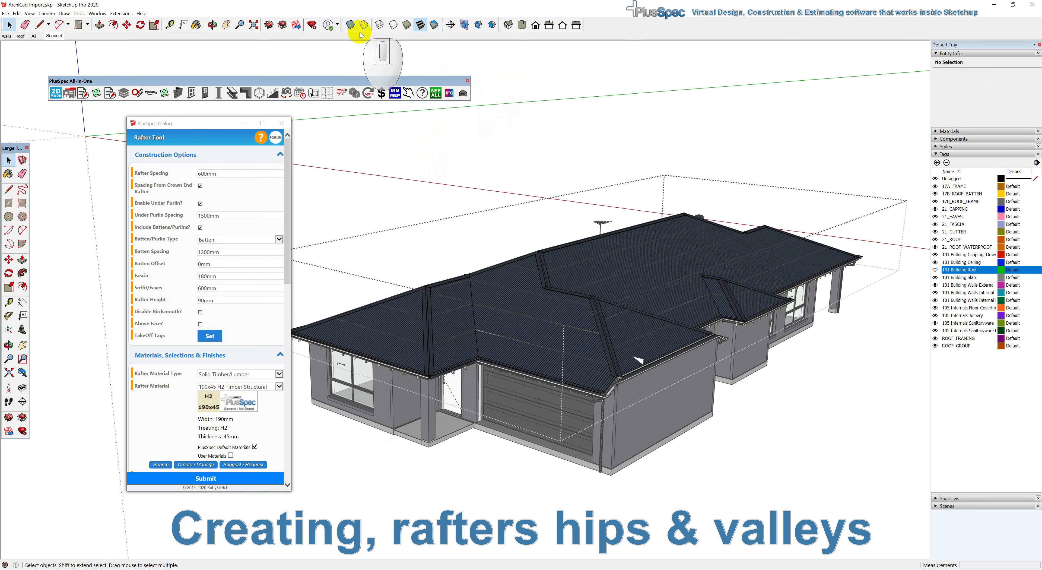
- Turn on X-ray display and inspect the rafters and battens from both long sides of the house
left_click(351, 24)
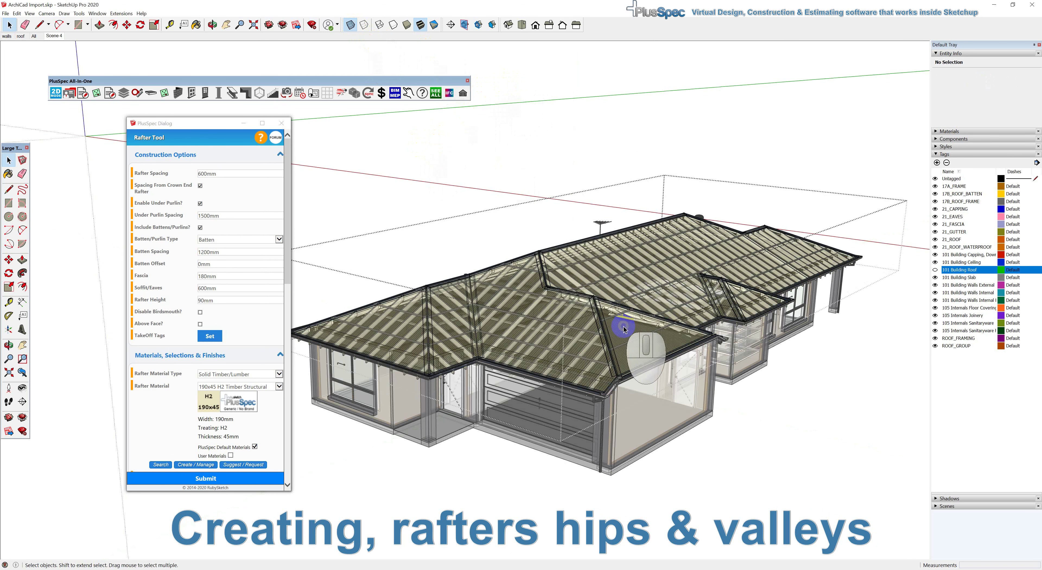
scroll(603, 334, "up", 2)
middle_click_drag(603, 334, 920, 302)
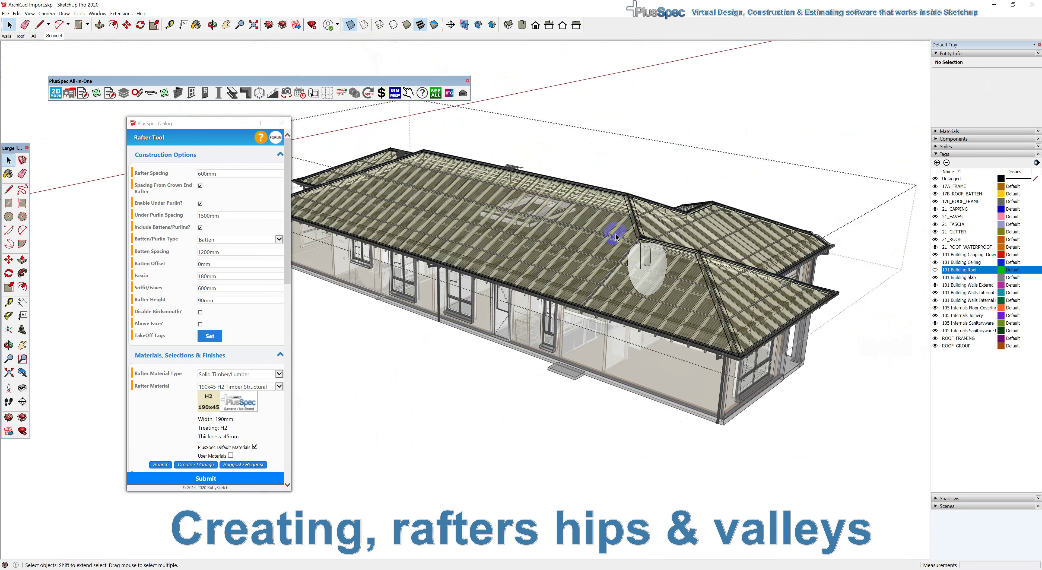
middle_click_drag(579, 222, 568, 247)
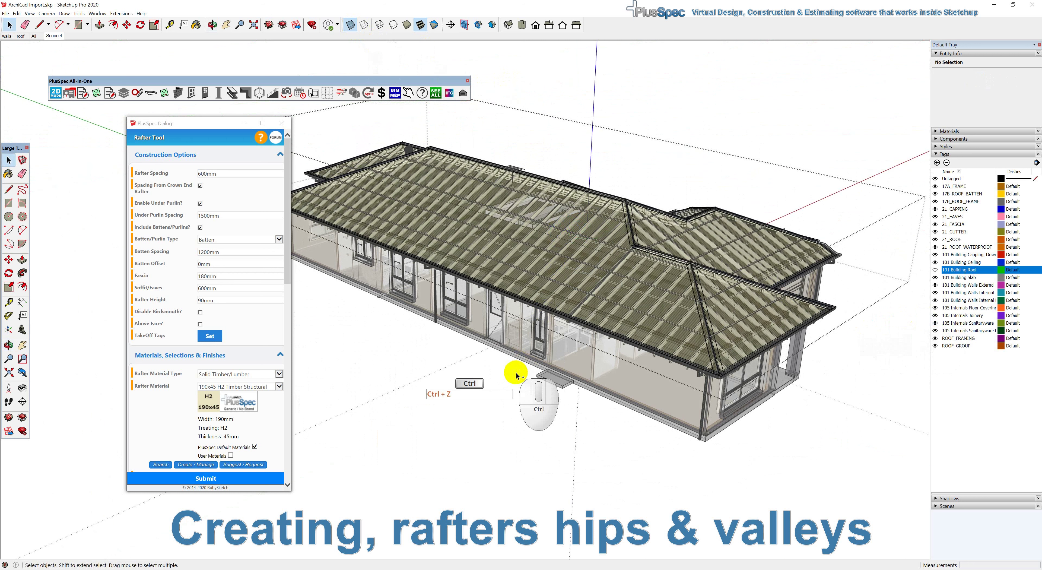
- Undo the roof framing and view the whole hip roof from above
key("ctrl+z")
key("ctrl+z")
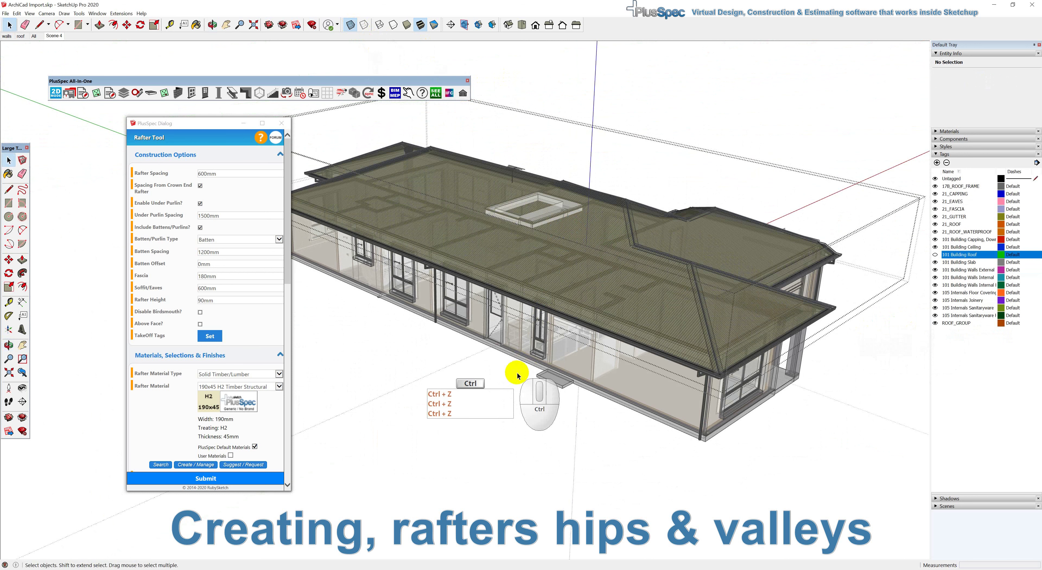
key("space")
middle_click_drag(540, 372, 364, 301)
key("space")
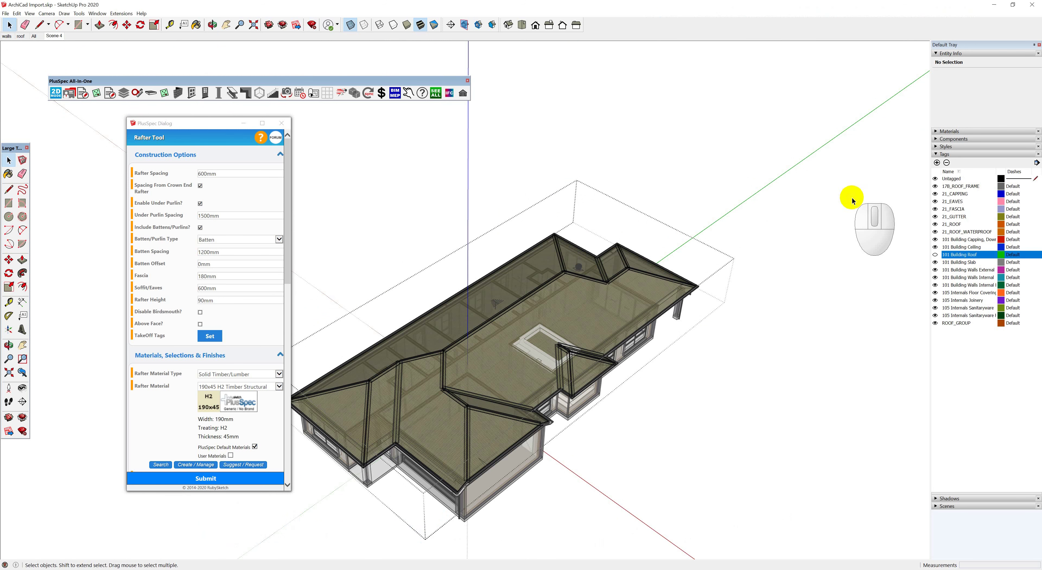
- Hide the 21_ROOF, 21_GUTTER, 21_FASCIA, 21_CAPPING, 21_EAVES and 21_ROOF_WATERPROOF tags
left_click(935, 224)
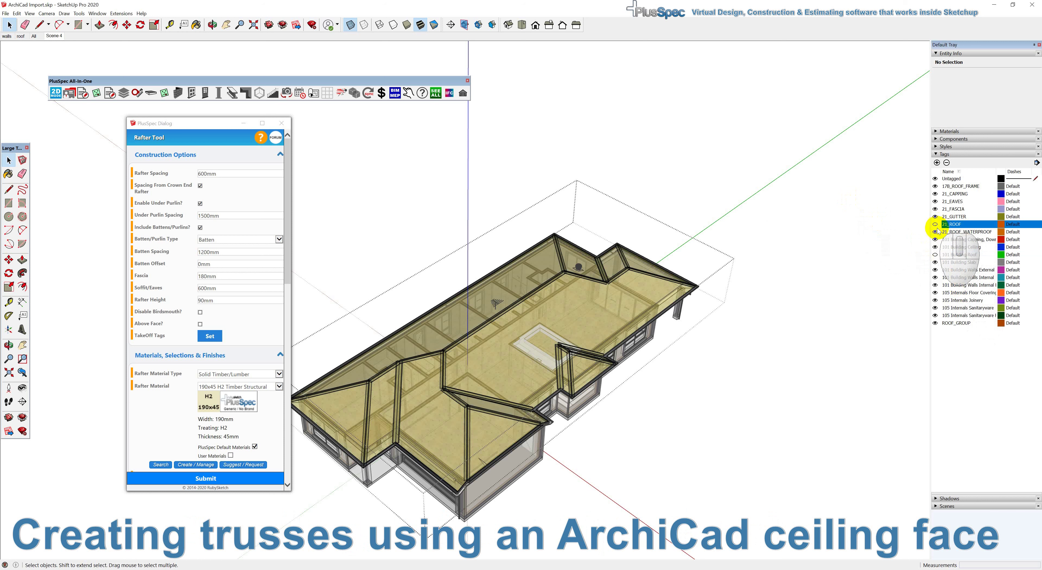
left_click(935, 217)
left_click(935, 208)
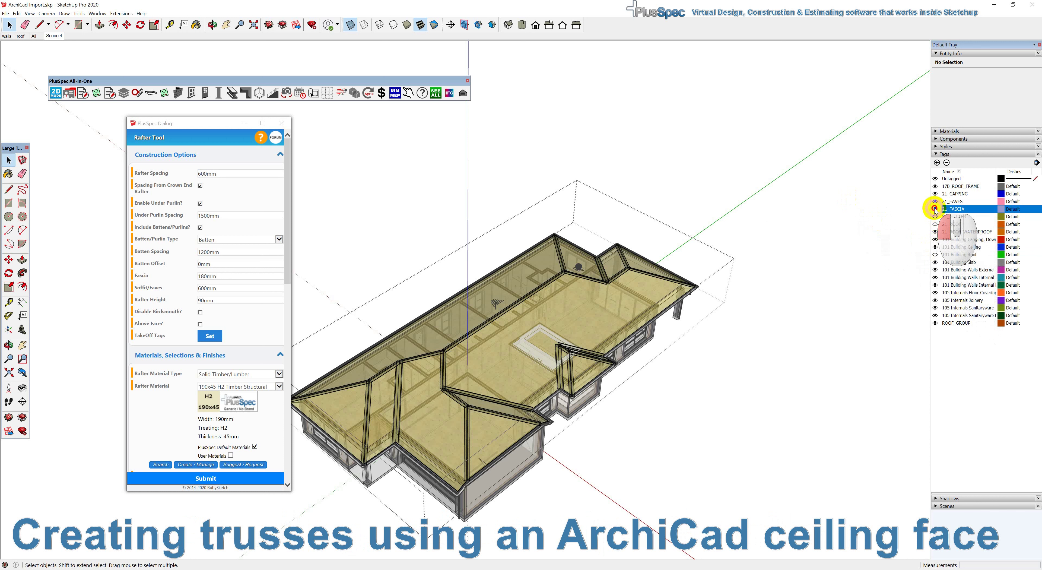
left_click(935, 194)
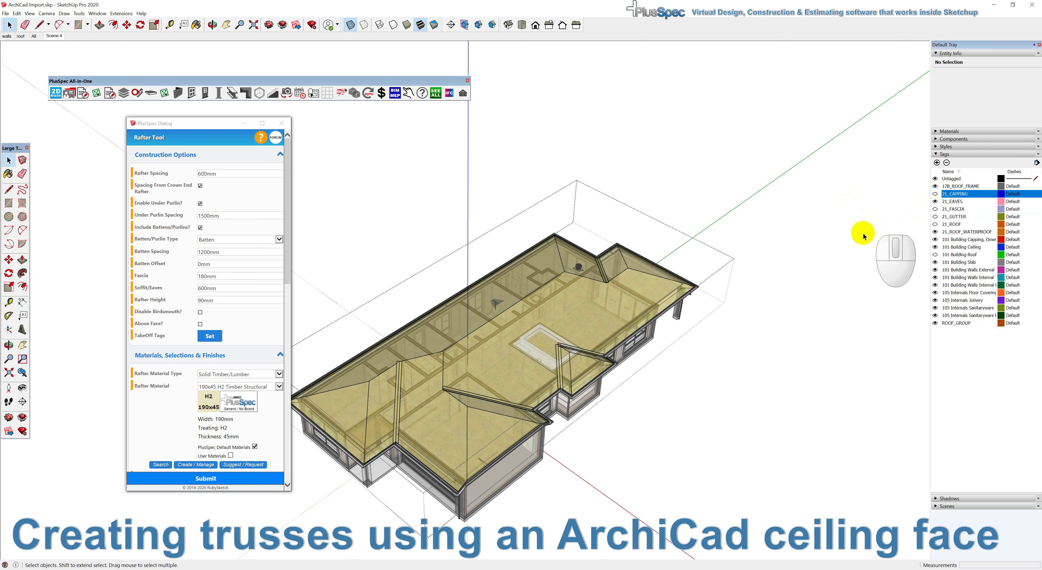
middle_click_drag(654, 318, 740, 233)
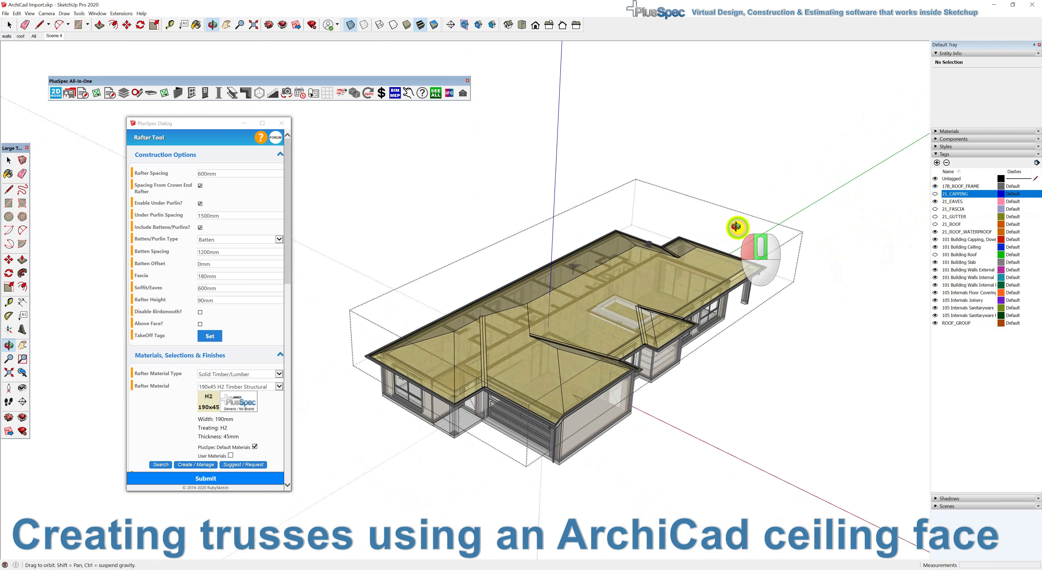
left_click(936, 201)
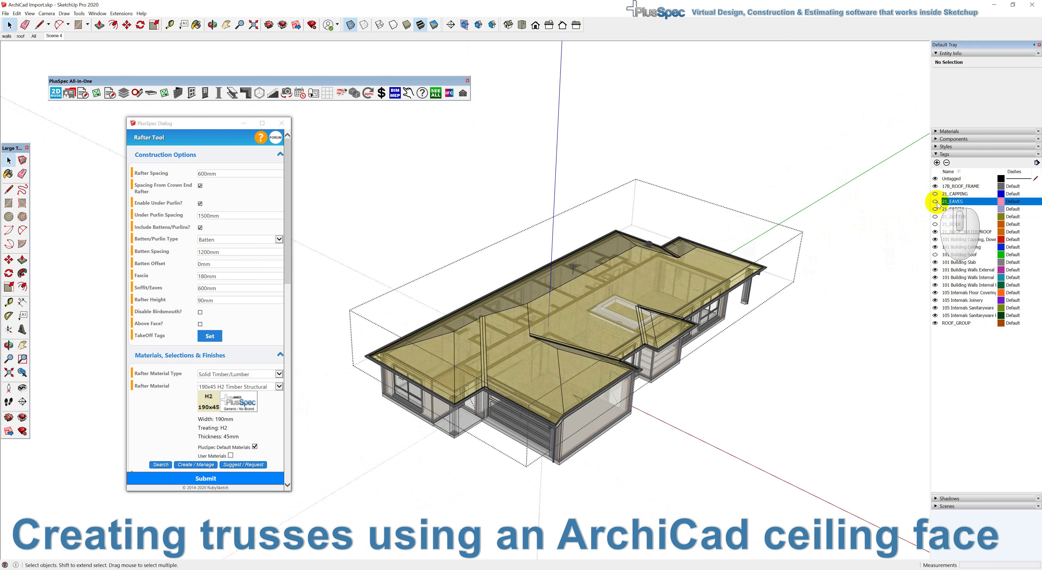
left_click(935, 232)
- Close the Rafter Tool and Hip Roof Tool settings dialogs to clear the view of the exposed ceiling
mouse_move(767, 258)
middle_mouse_down()
mouse_move(658, 291)
mouse_move(592, 217)
mouse_move(528, 173)
mouse_move(495, 170)
mouse_move(495, 240)
mouse_move(551, 447)
middle_mouse_up()
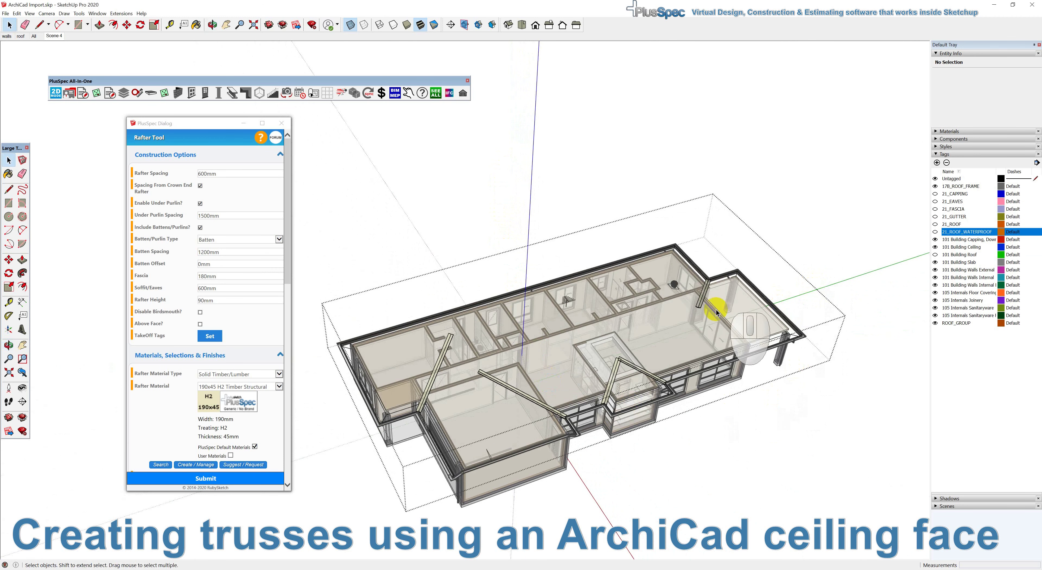
scroll(691, 333, "up", 6)
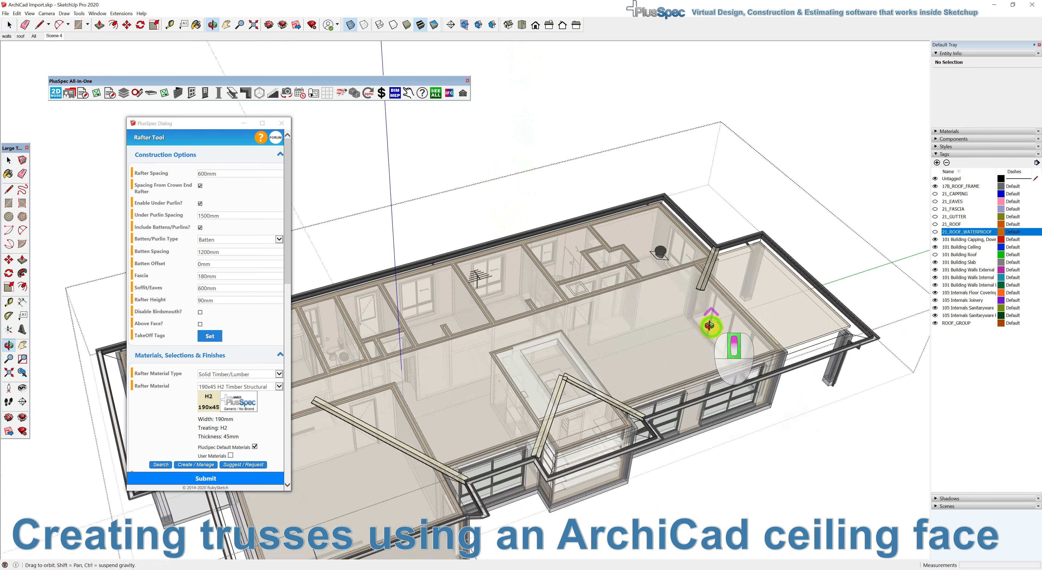
mouse_move(690, 326)
middle_mouse_down()
mouse_move(608, 301)
mouse_move(395, 291)
mouse_move(342, 257)
mouse_move(391, 291)
mouse_move(332, 173)
middle_mouse_up()
left_click(281, 123)
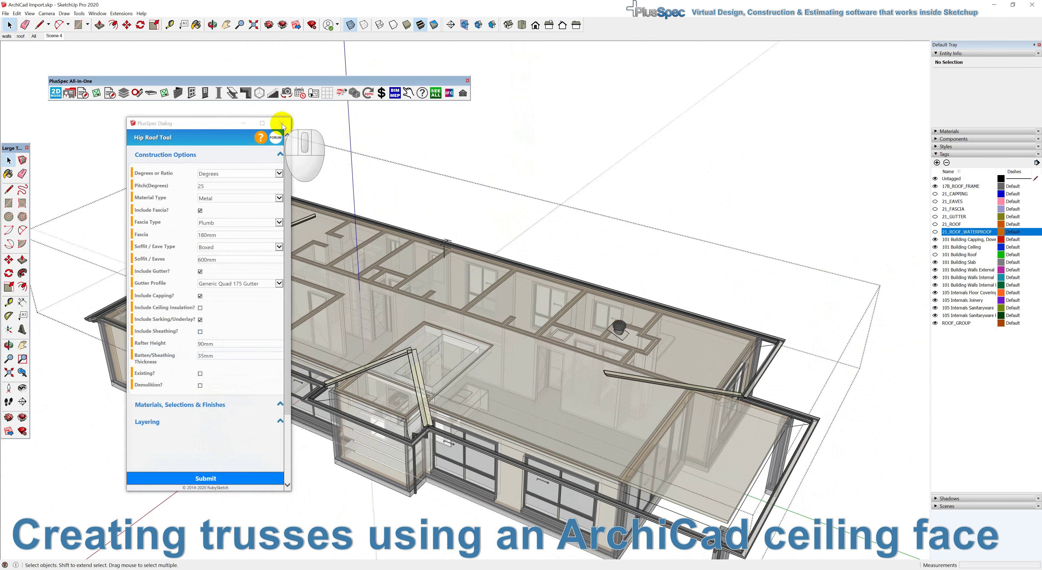
left_click(282, 124)
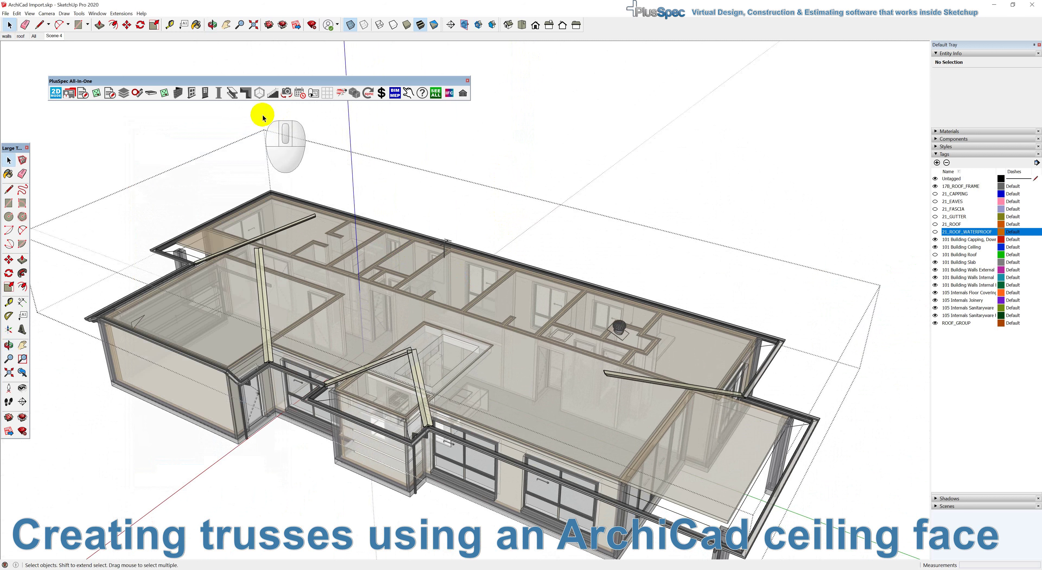
- Start the Truss tool and set the left, right and front rafter overhangs to 450 mm
left_click(245, 94)
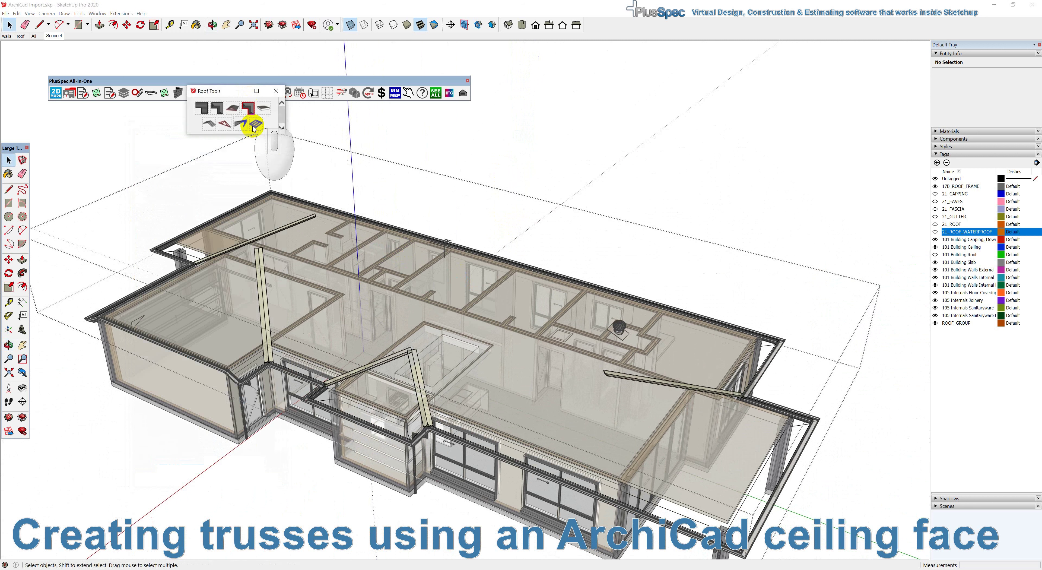
left_click(234, 126)
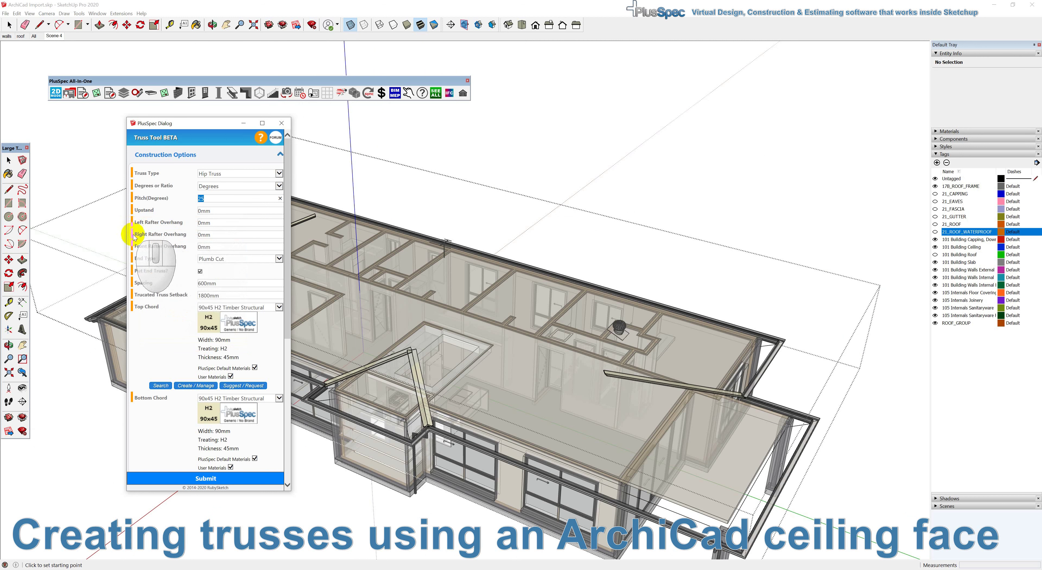
left_click(220, 223)
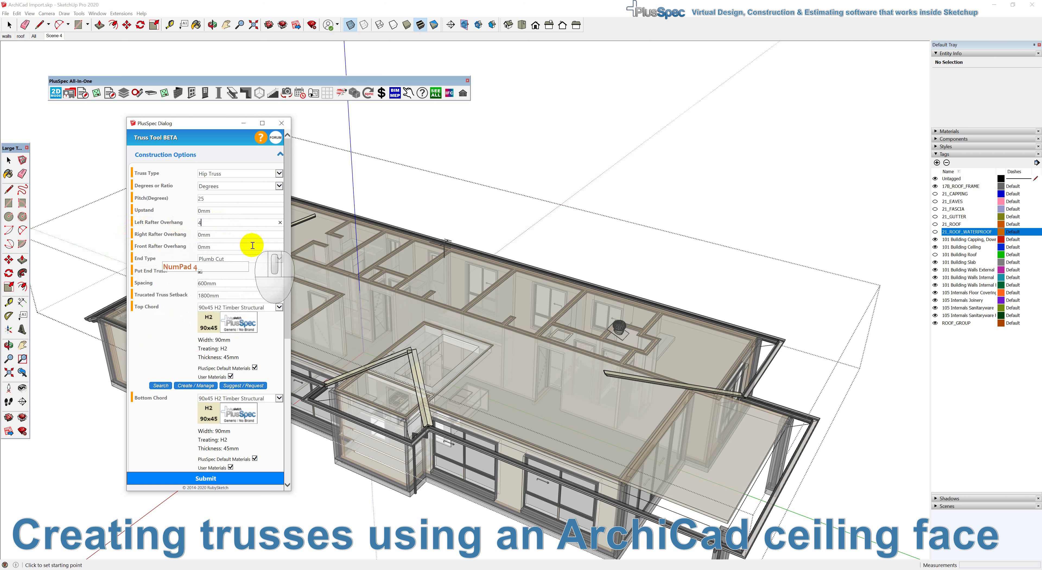
type("450")
left_click(199, 238)
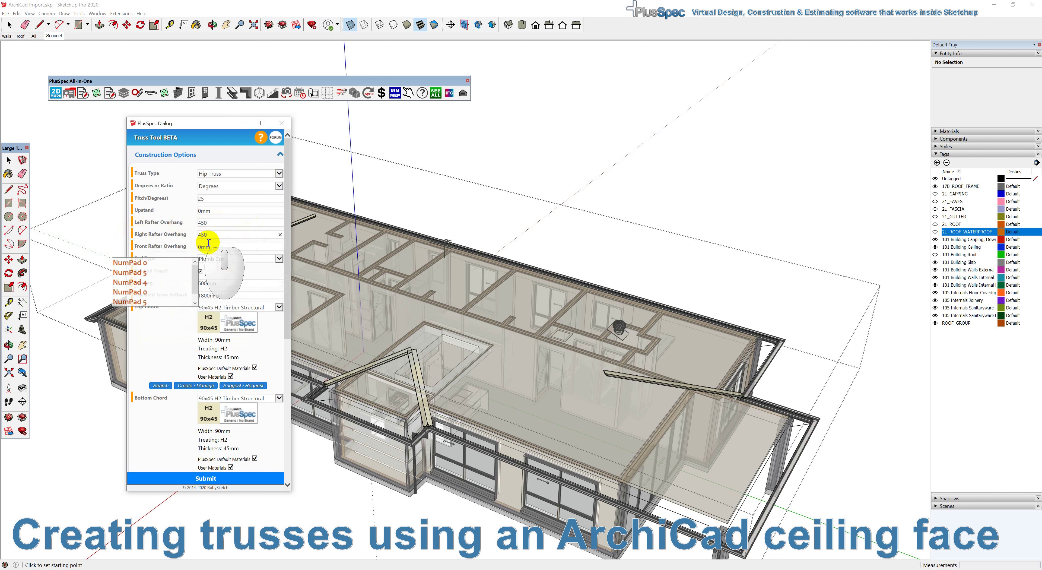
left_click(195, 250)
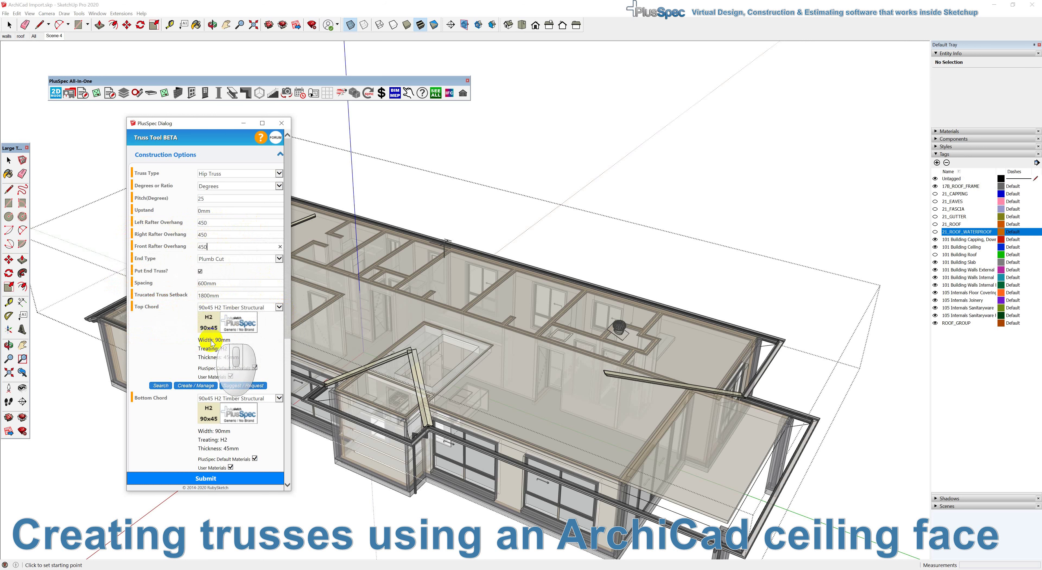
- Place hip trusses across the about 9410 mm wide end of the house, running along the long wall to the far side of the small projecting bay
middle_click_drag(763, 395, 744, 366)
scroll(740, 364, "up", 3)
left_click(741, 357)
scroll(726, 367, "down", 10)
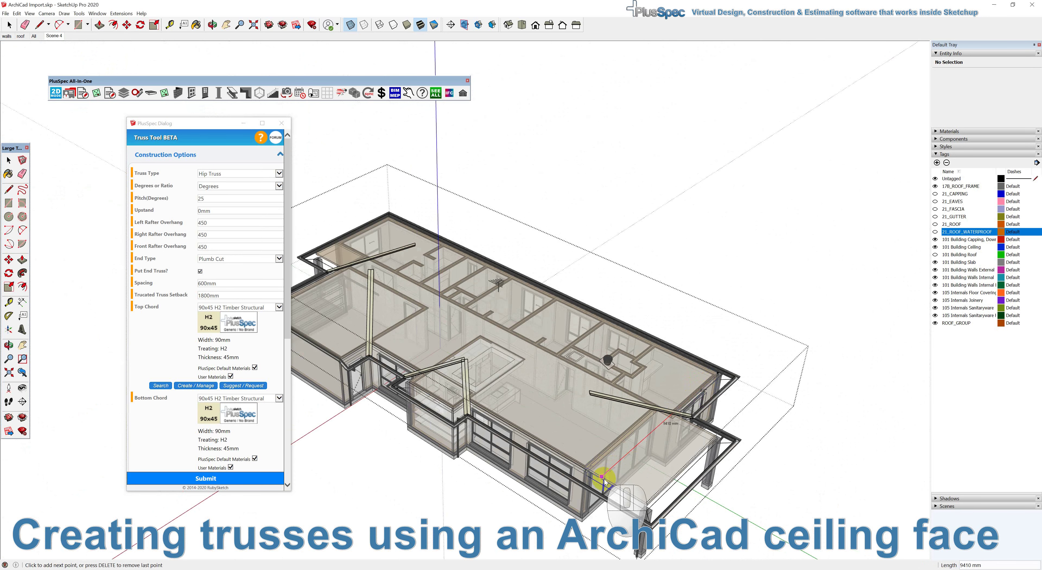
middle_click_drag(542, 435, 744, 405)
scroll(621, 399, "up", 3)
scroll(733, 407, "up", 5)
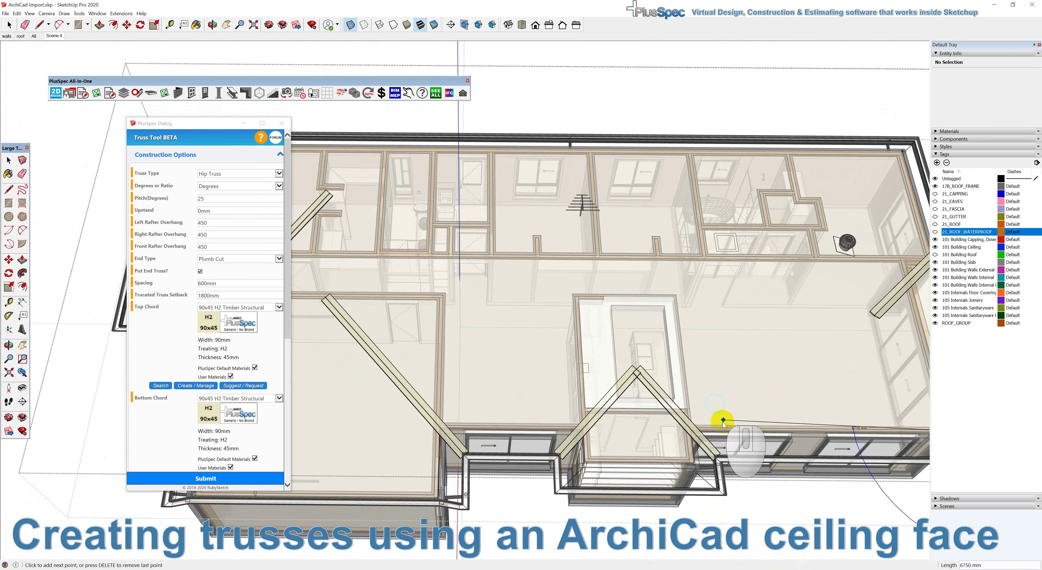
scroll(716, 430, "up", 2)
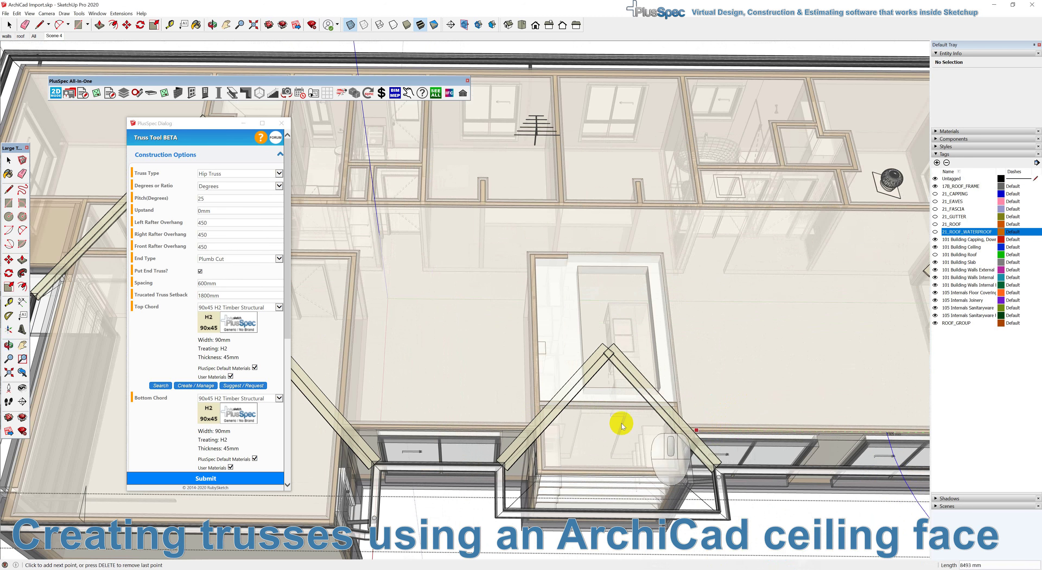
left_click(507, 428)
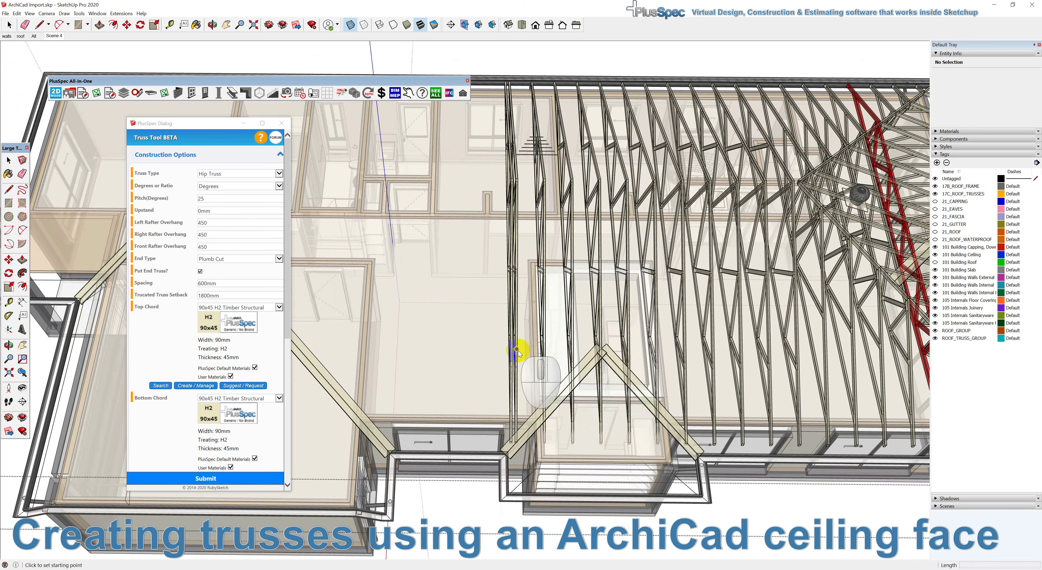
- Inspect the hip trusses and their eave overhangs up close, and check the help for the truss options, including End Type
middle_click_drag(530, 349, 646, 303)
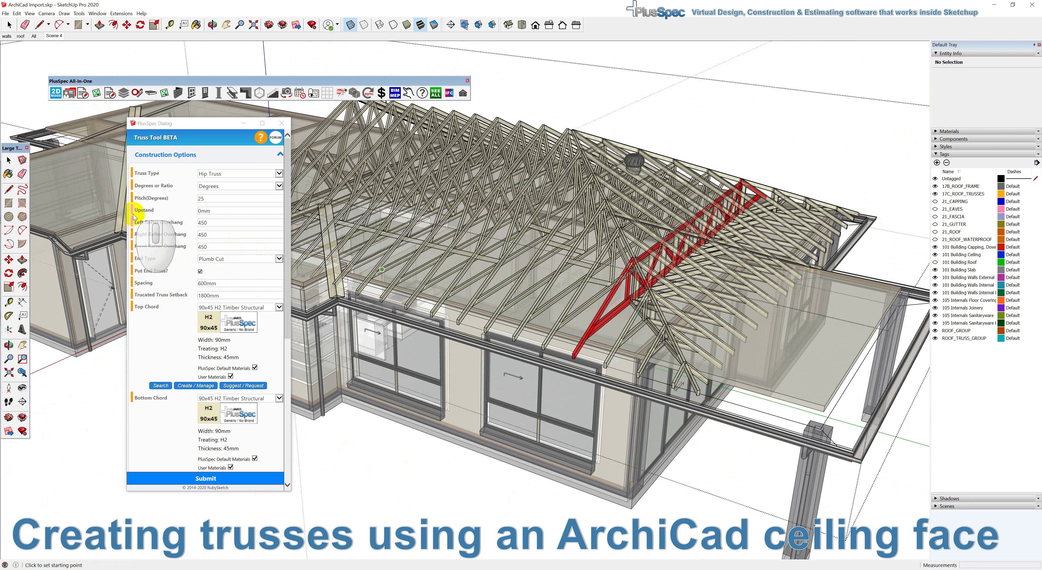
left_click(133, 227)
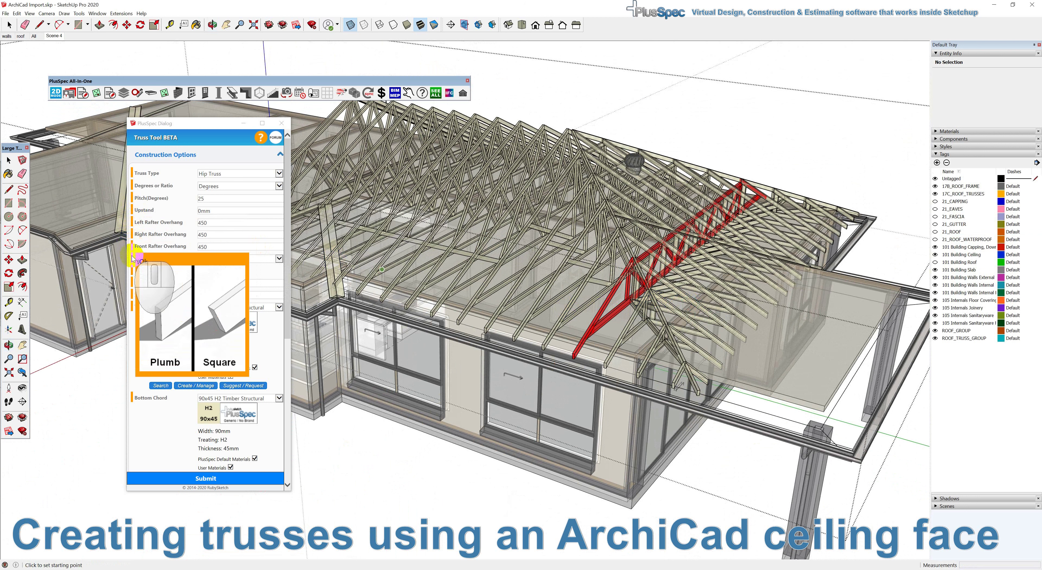
mouse_move(132, 272)
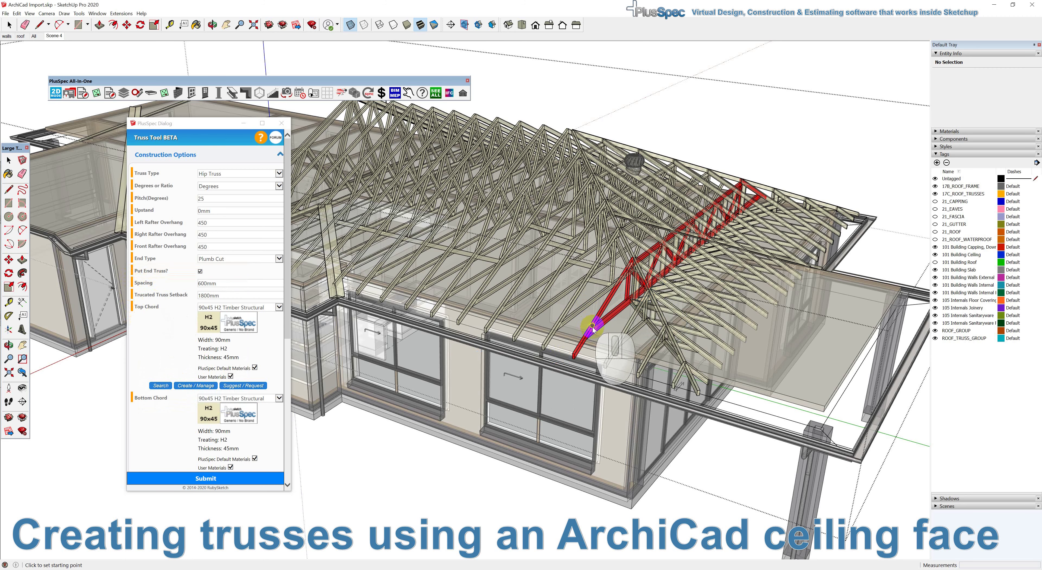
middle_click_drag(591, 353, 654, 304)
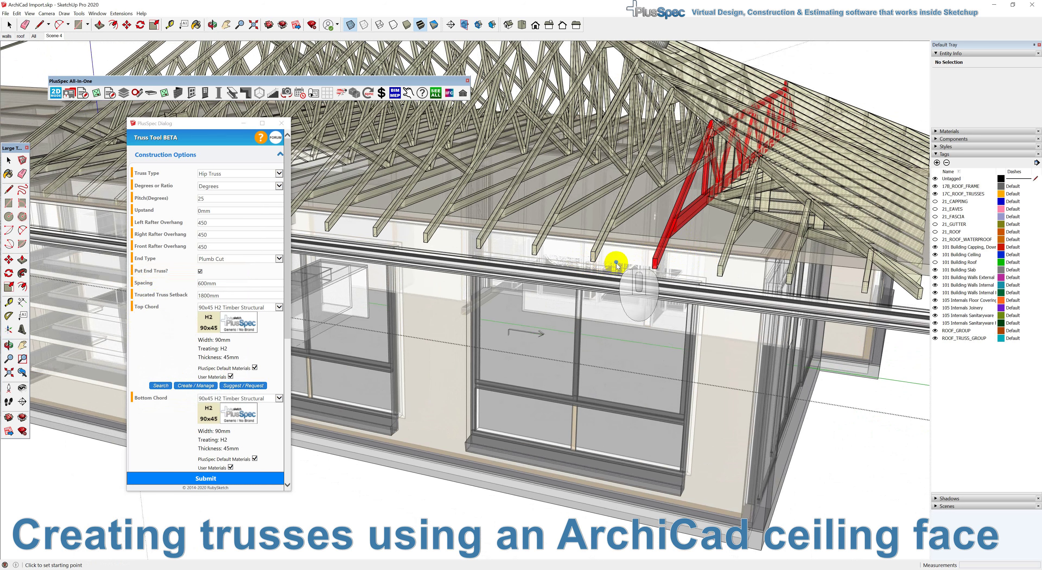
- Turn on Include Valley Truss in the Truss tool's valley truss options
scroll(601, 265, "down", 3)
scroll(597, 267, "down", 5)
middle_click_drag(598, 283, 600, 326)
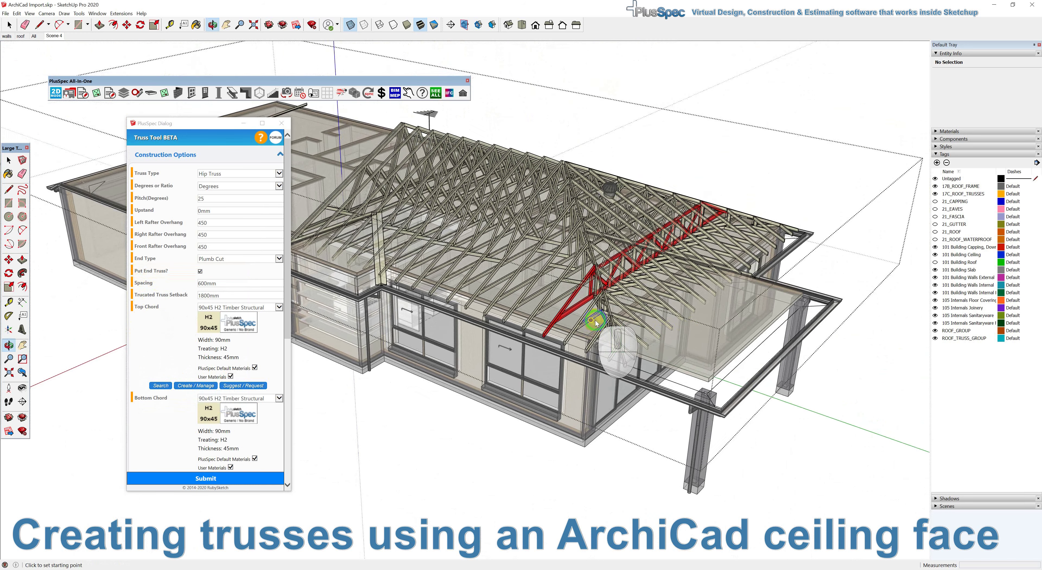
scroll(259, 352, "down", 4)
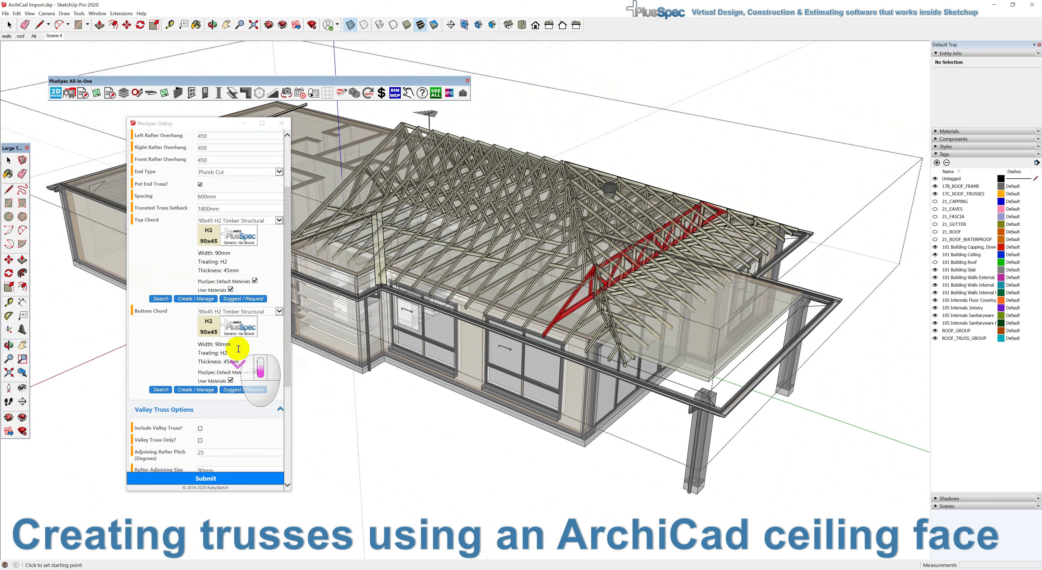
left_click(200, 353)
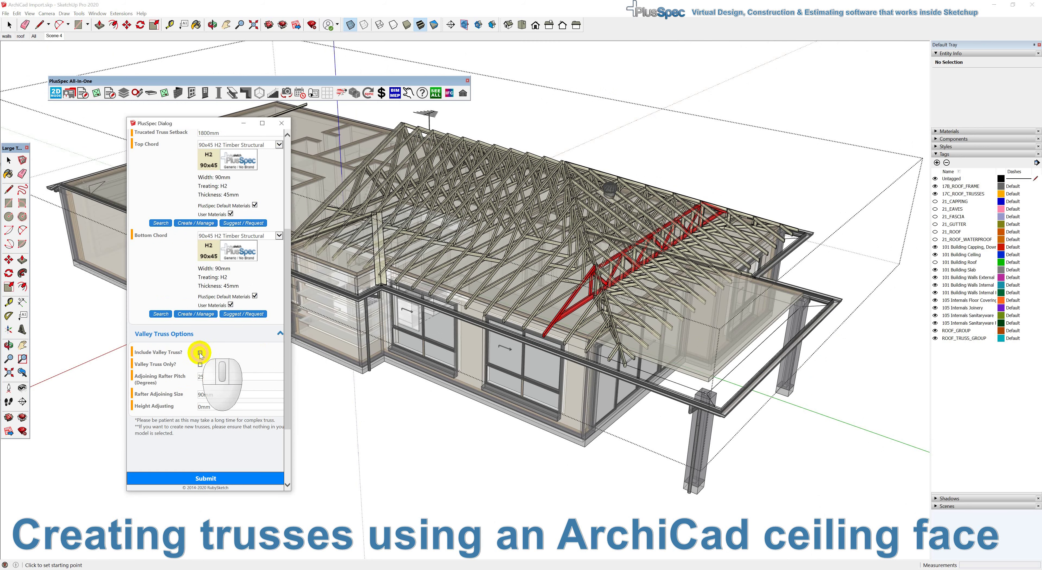
- Place hip trusses with valley trusses over the projecting patio, starting at its outer ceiling corner and running across its width
scroll(783, 339, "up", 5)
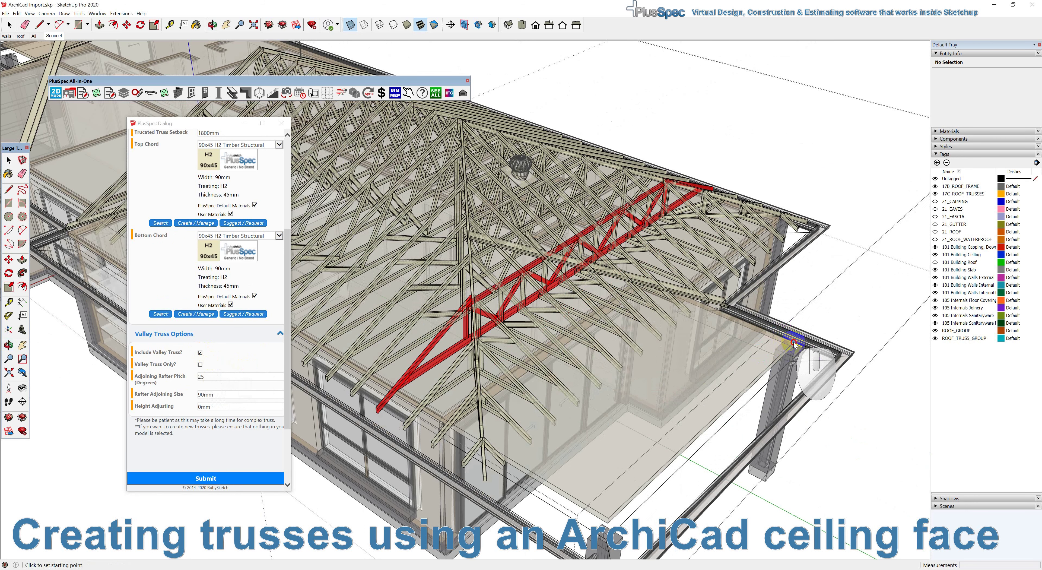
left_click(794, 342)
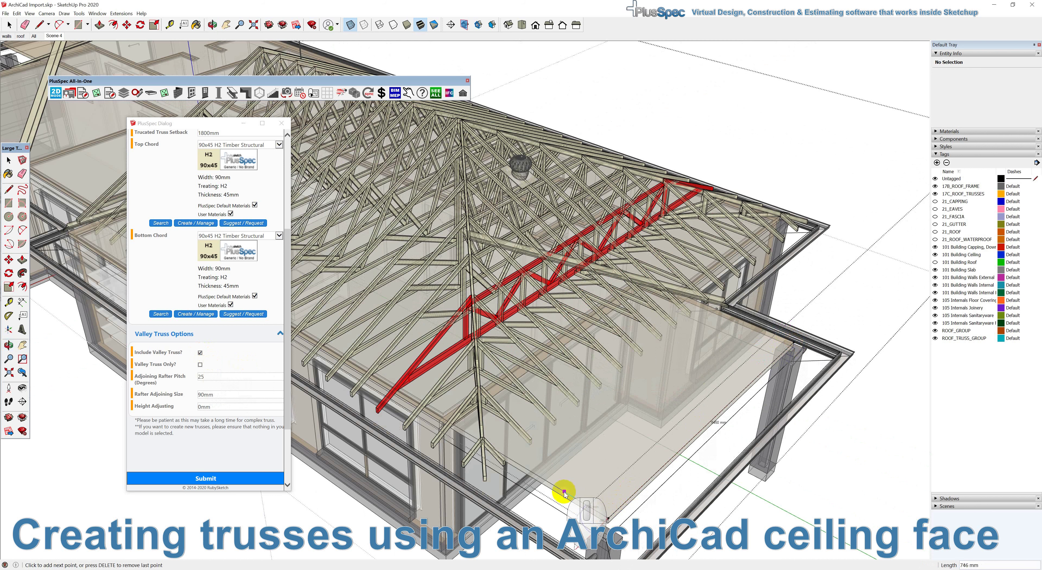
left_click(548, 484)
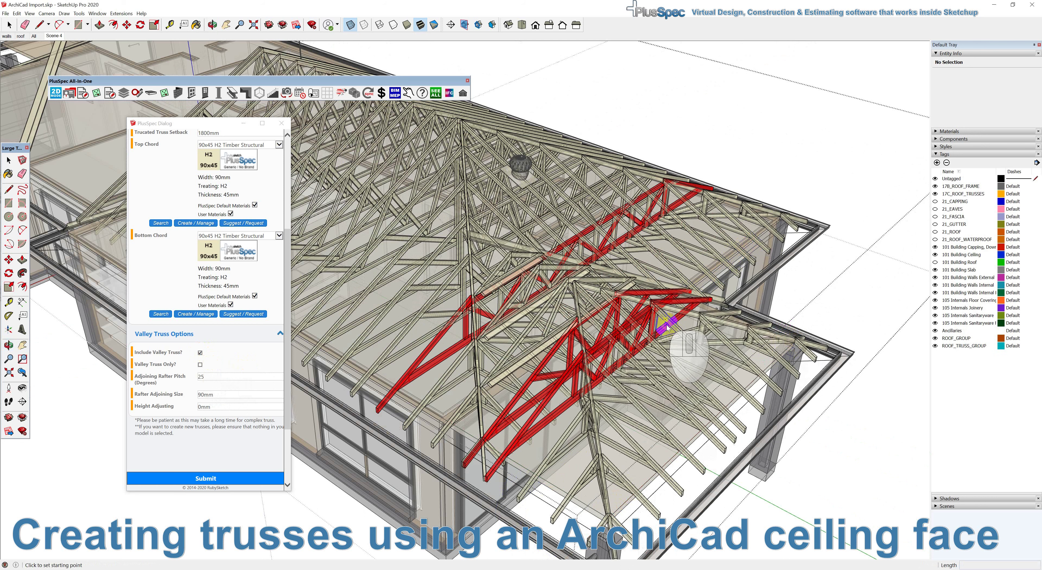
- Close the truss settings and examine the patio trusses, the valley trusses and their junction with the main hip trusses
middle_click_drag(538, 425, 645, 335)
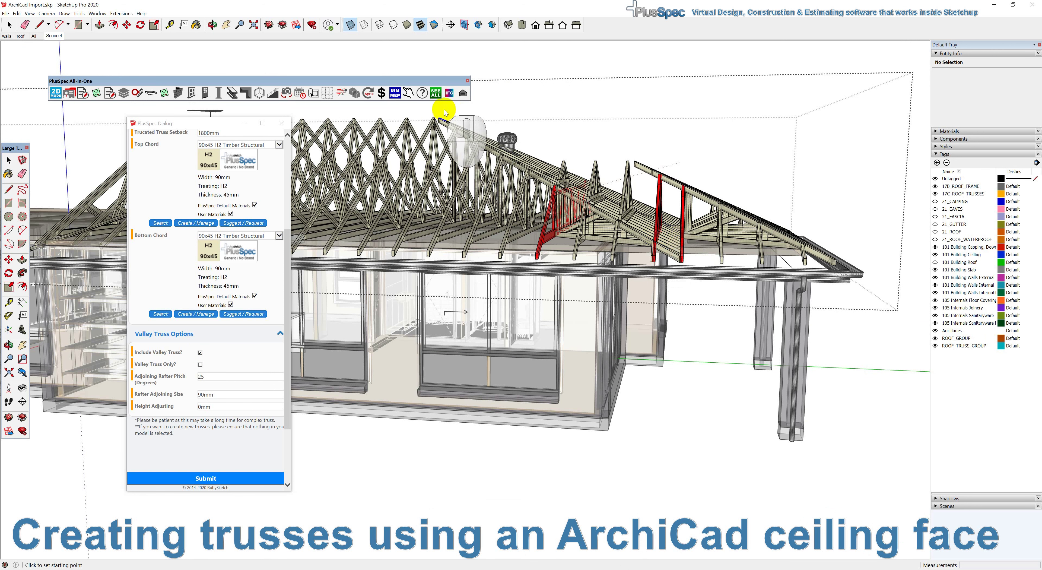
left_click(411, 97)
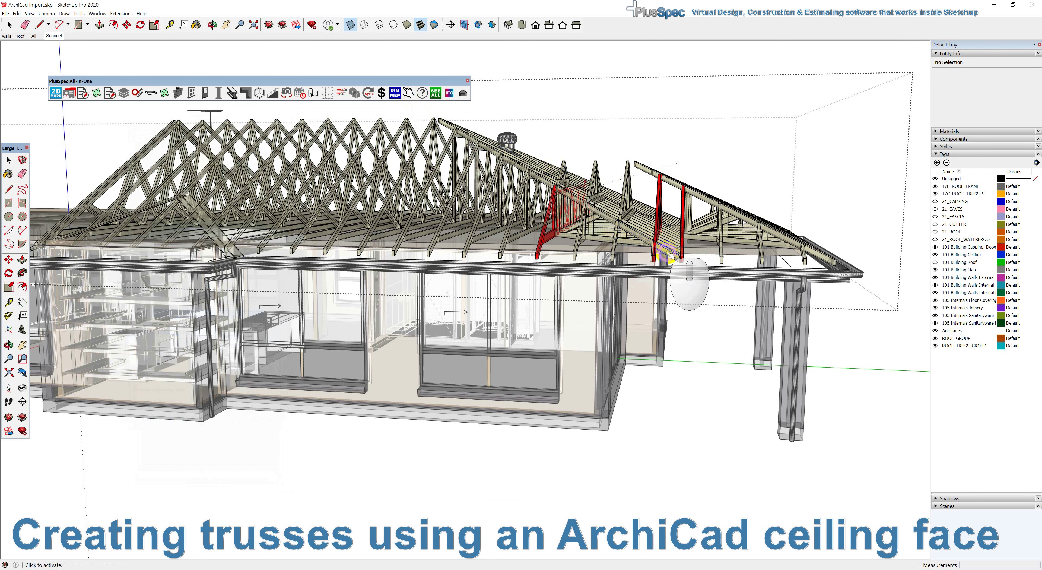
scroll(671, 253, "up", 2)
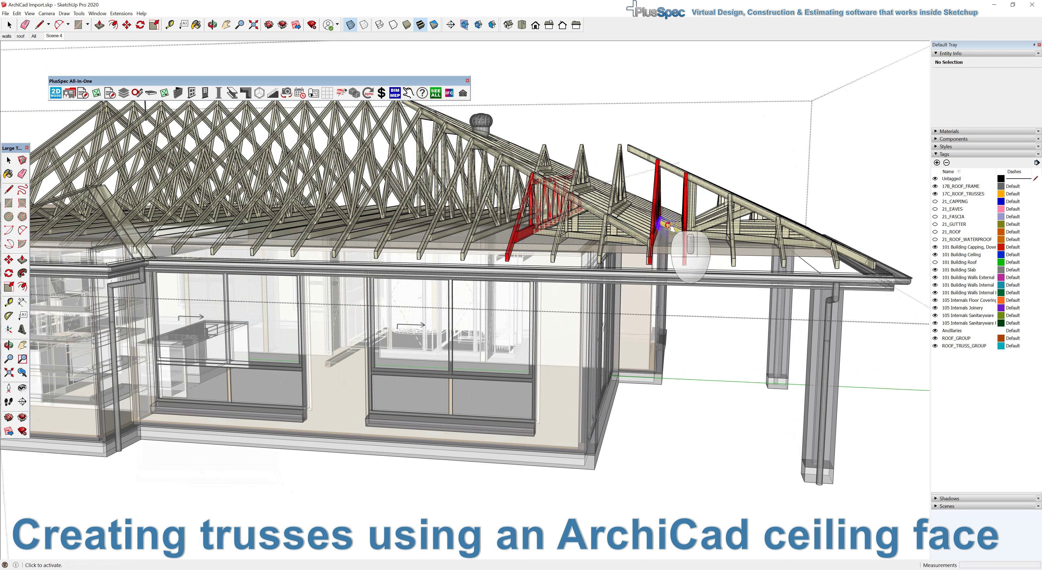
middle_click_drag(668, 226, 611, 396)
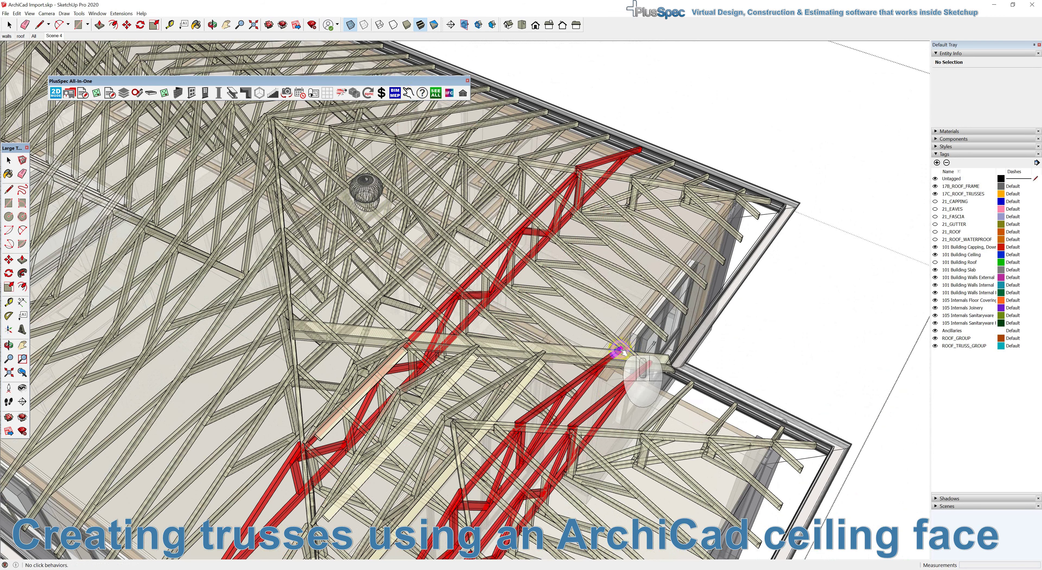
scroll(630, 351, "up", 3)
scroll(625, 351, "up", 3)
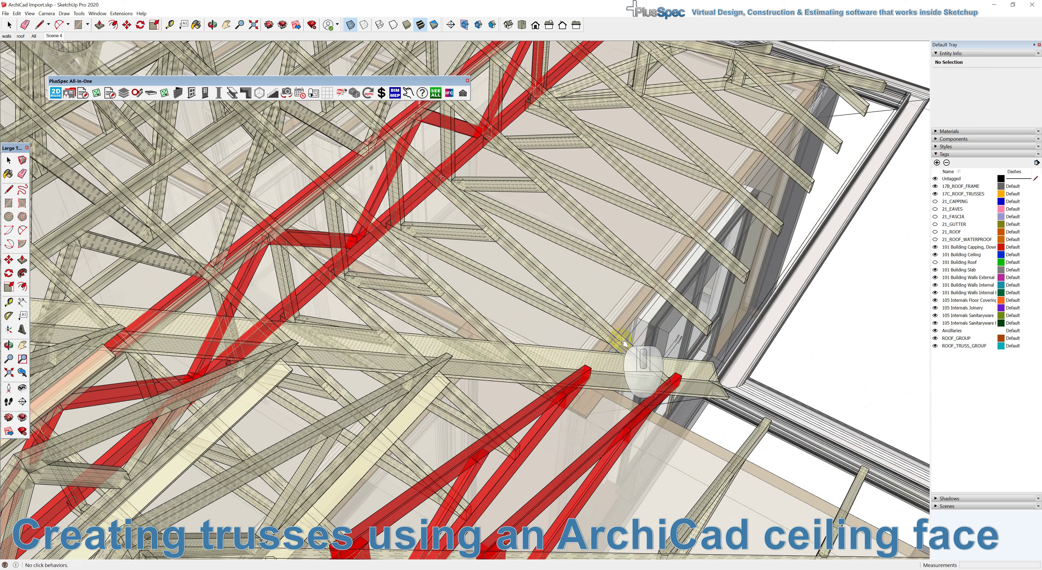
scroll(623, 348, "down", 10)
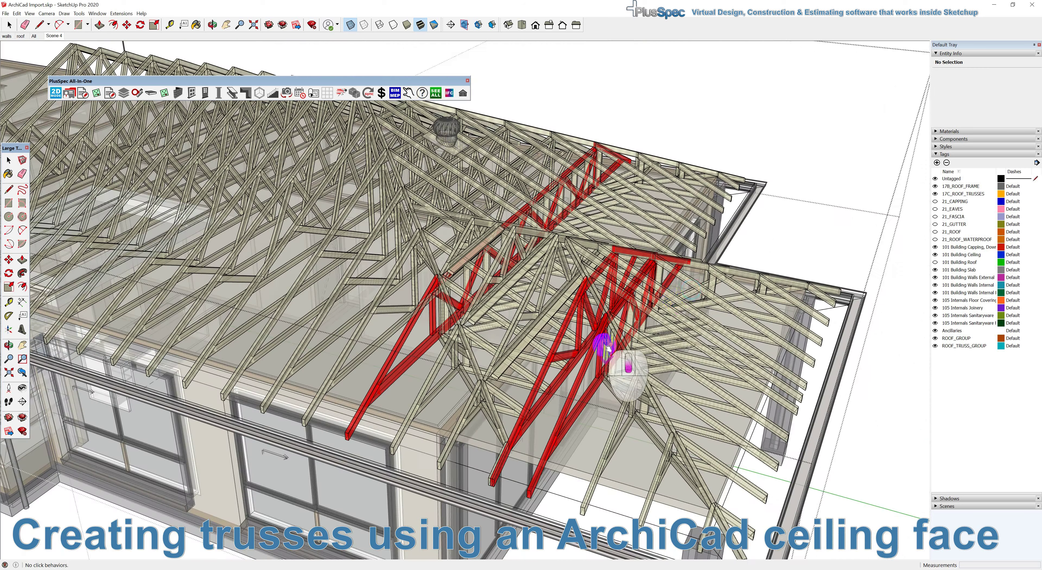
middle_click_drag(608, 348, 463, 329)
scroll(694, 329, "down", 5)
scroll(469, 334, "down", 2)
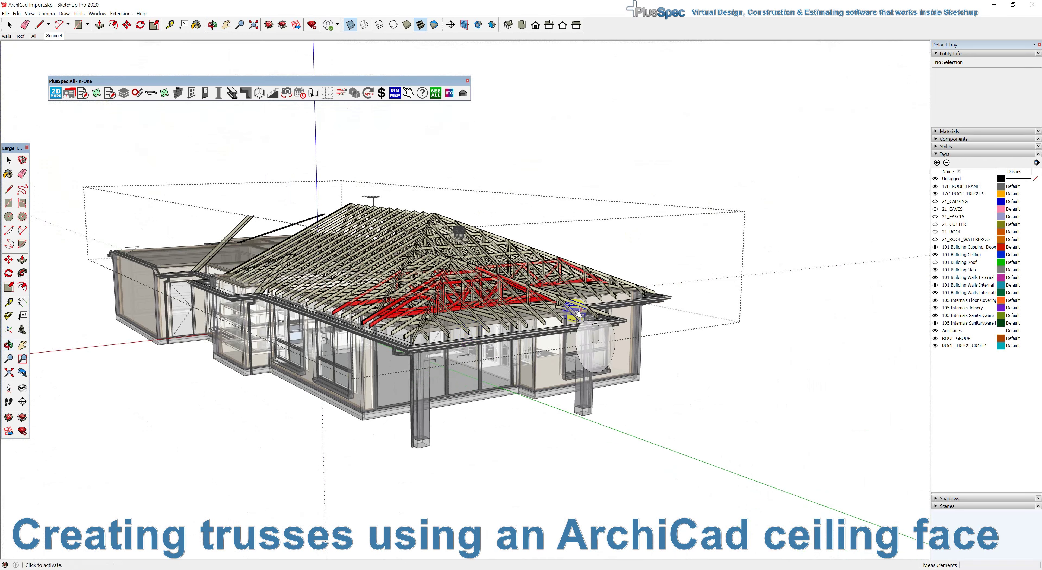
- Run a takeoff of the main truss group, review its 17C roof trusses quantities, and close it without turning on all geometry
key("space")
right_click(412, 244)
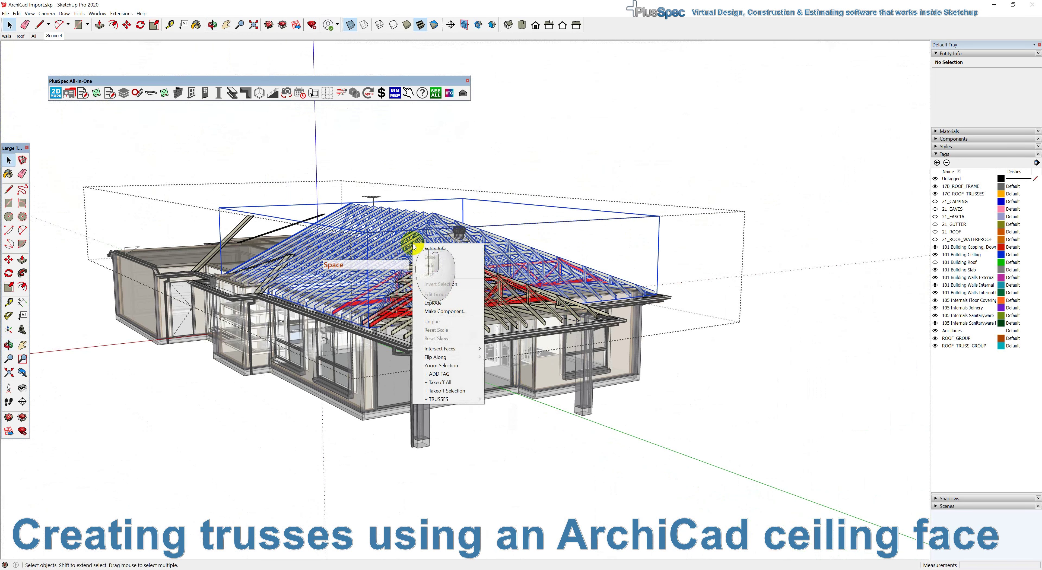
left_click(453, 394)
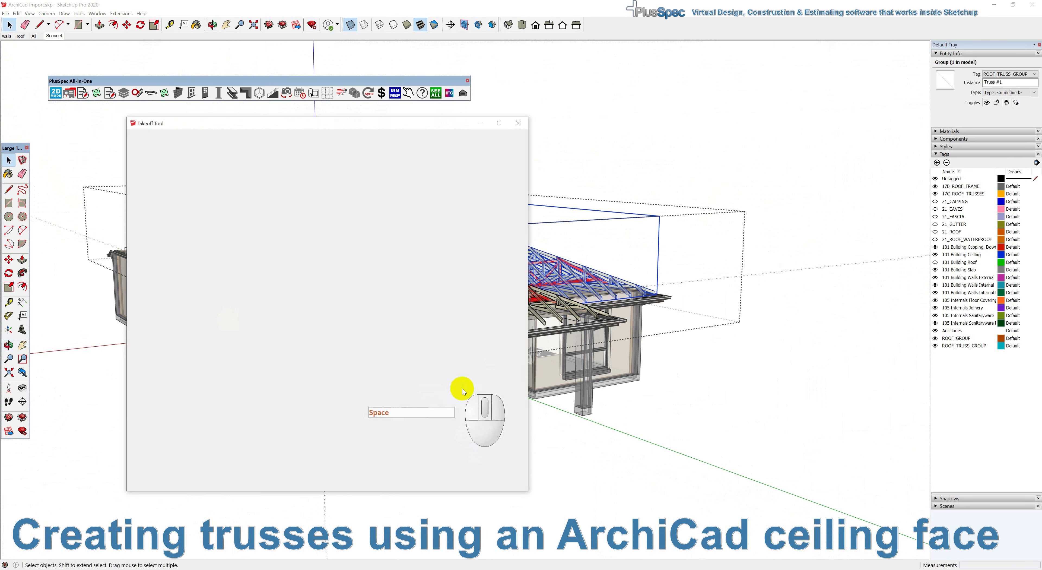
left_click(192, 214)
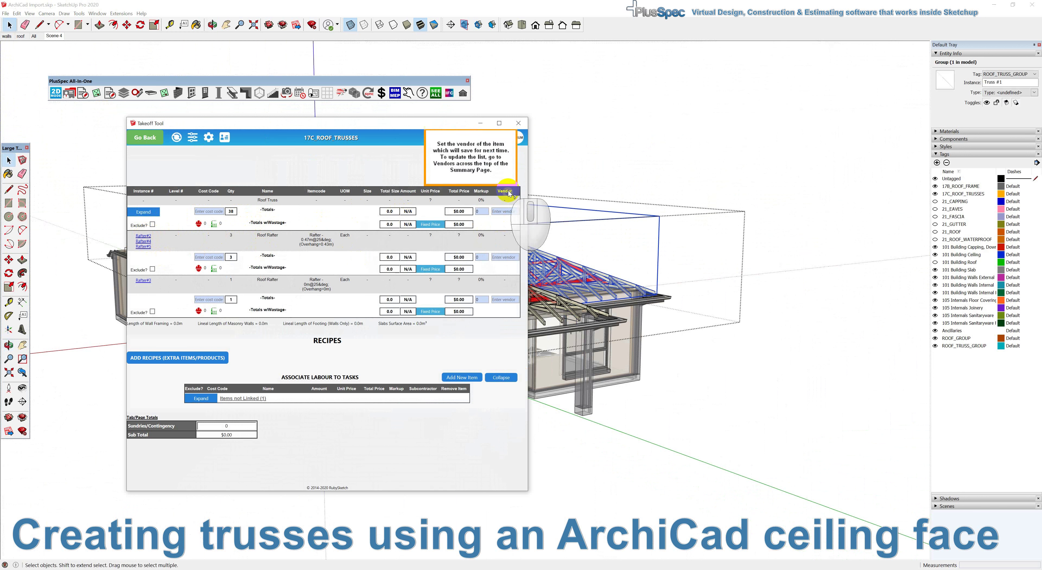
left_click(516, 123)
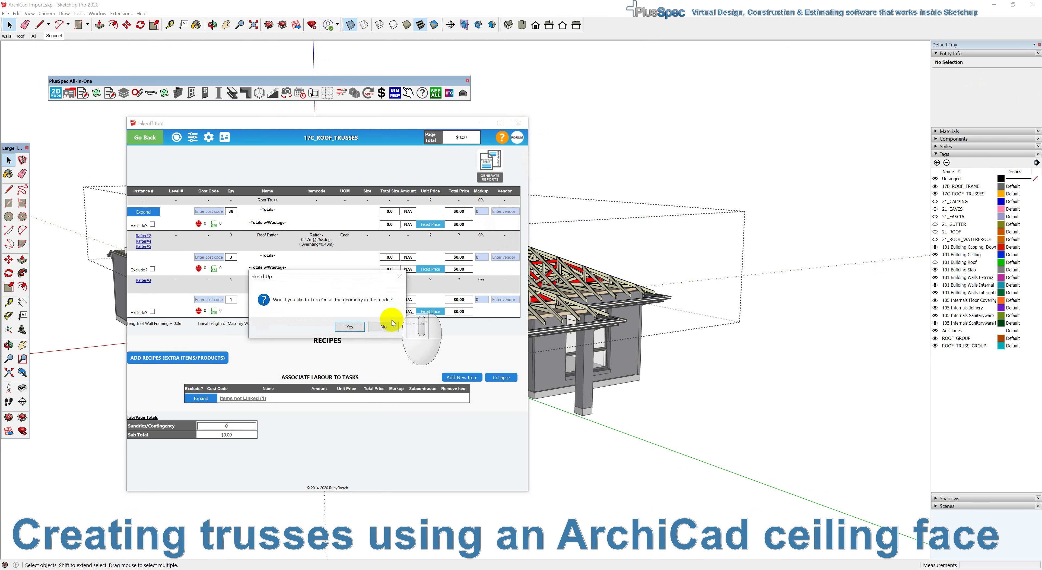
left_click(385, 327)
- Turn the model to show the exposed trusses from the garage side and save the view as a new scene
mouse_move(419, 297)
middle_mouse_down()
mouse_move(720, 304)
mouse_move(572, 285)
middle_mouse_up()
middle_click_drag(467, 262, 414, 263)
left_click(57, 36)
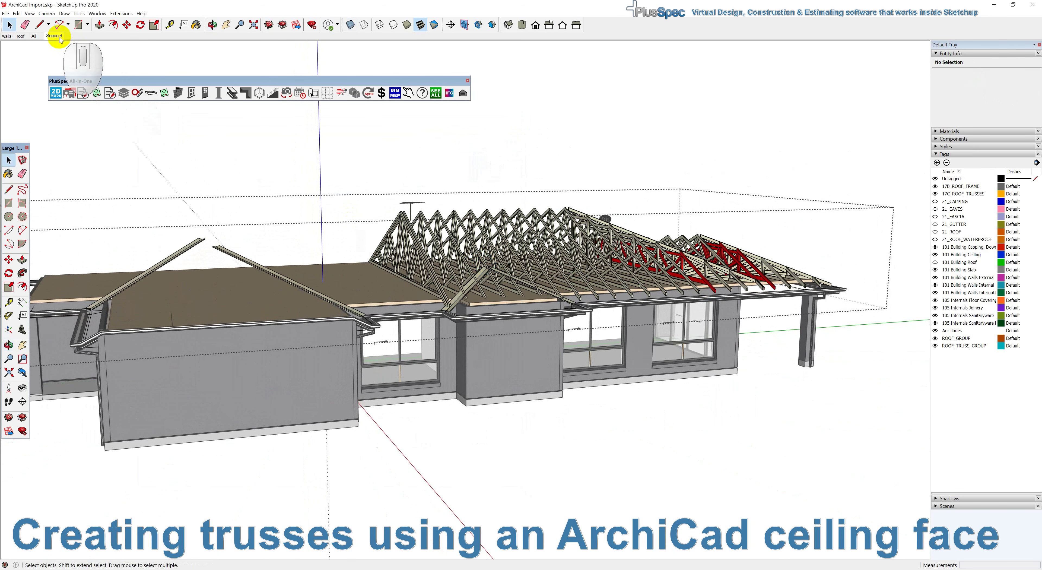
left_click(73, 59)
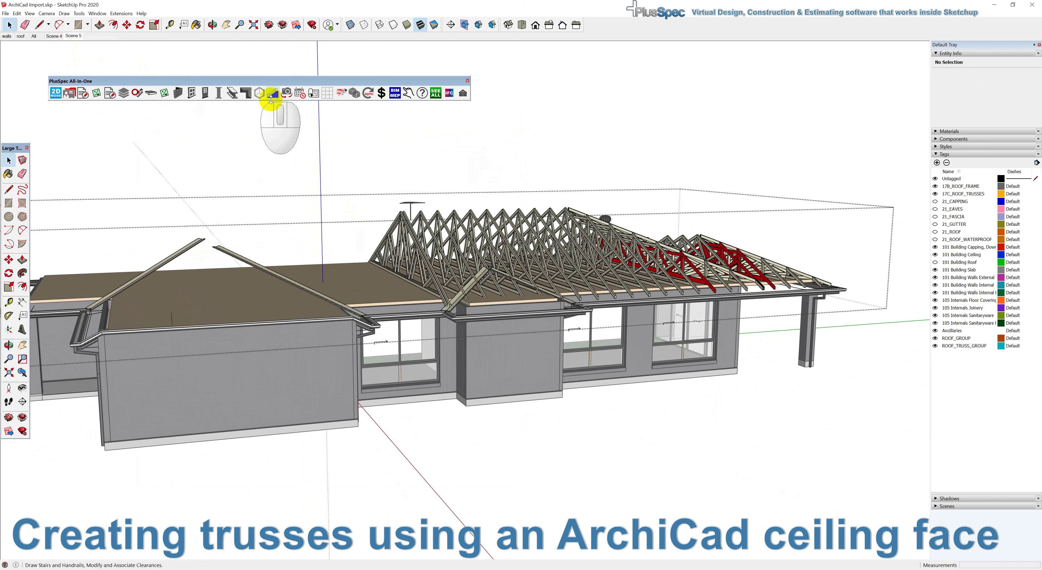
- Switch to the All scene and generate the All scene set in the Colour working drawing style without overwriting existing scenes
left_click(597, 155)
left_click(34, 36)
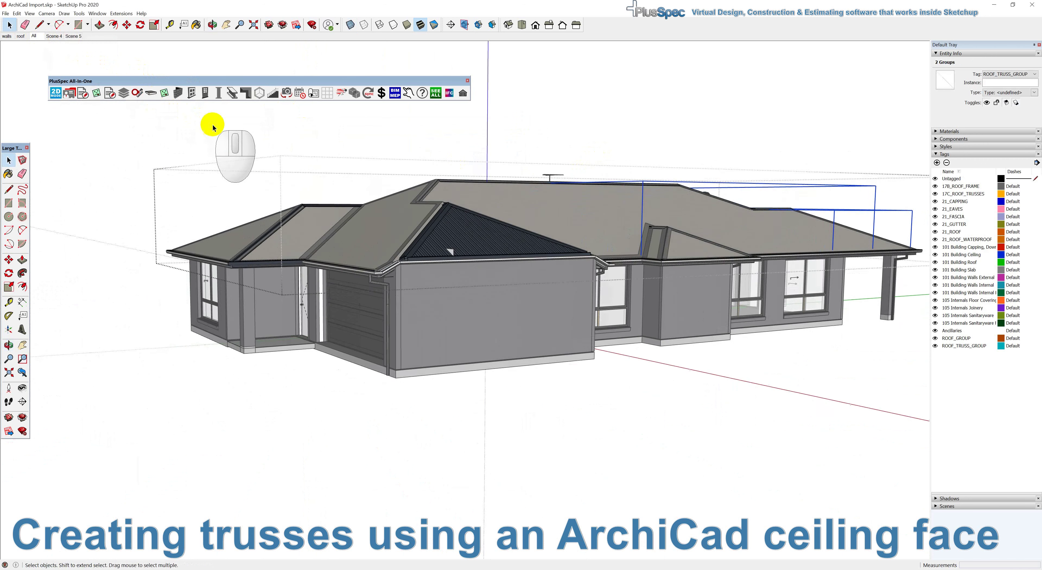
middle_click_drag(368, 177, 498, 283)
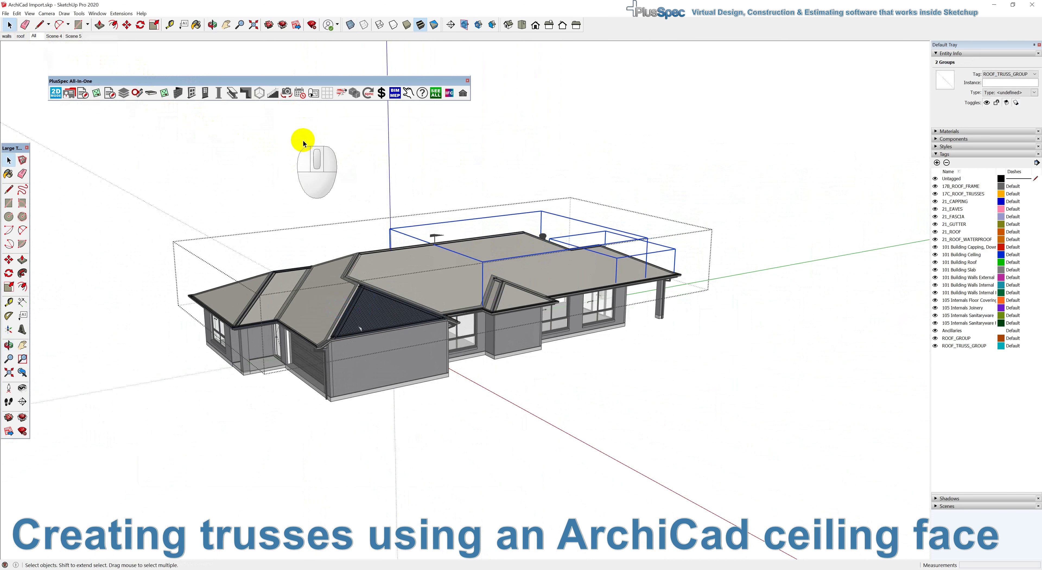
left_click(286, 92)
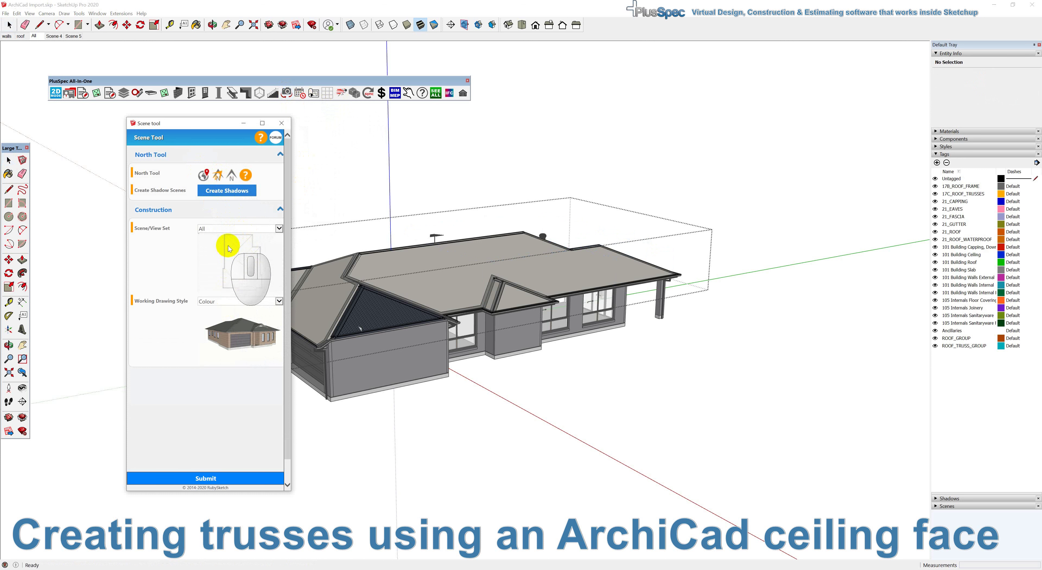
left_click(207, 478)
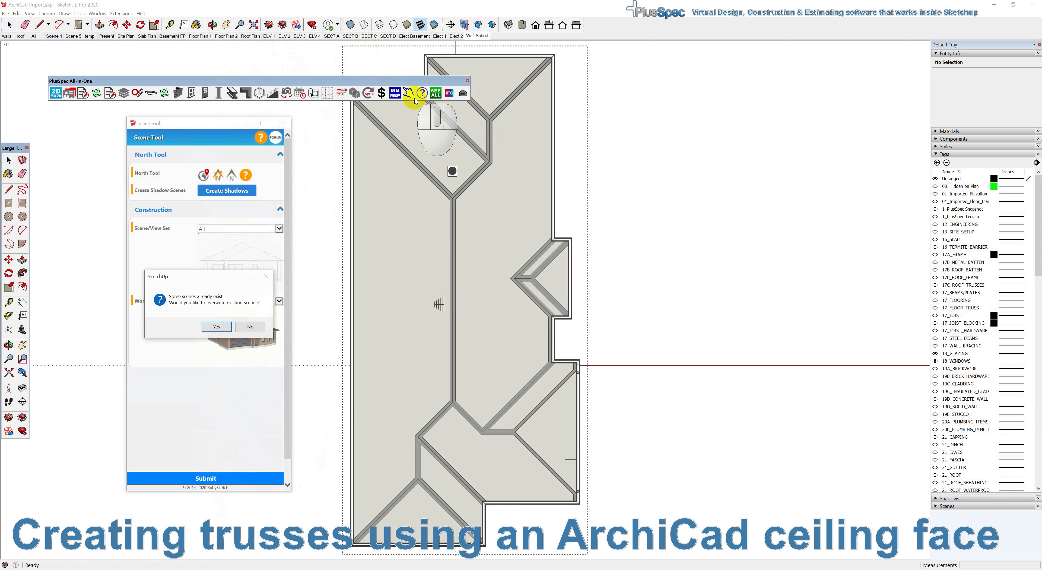
left_click(250, 327)
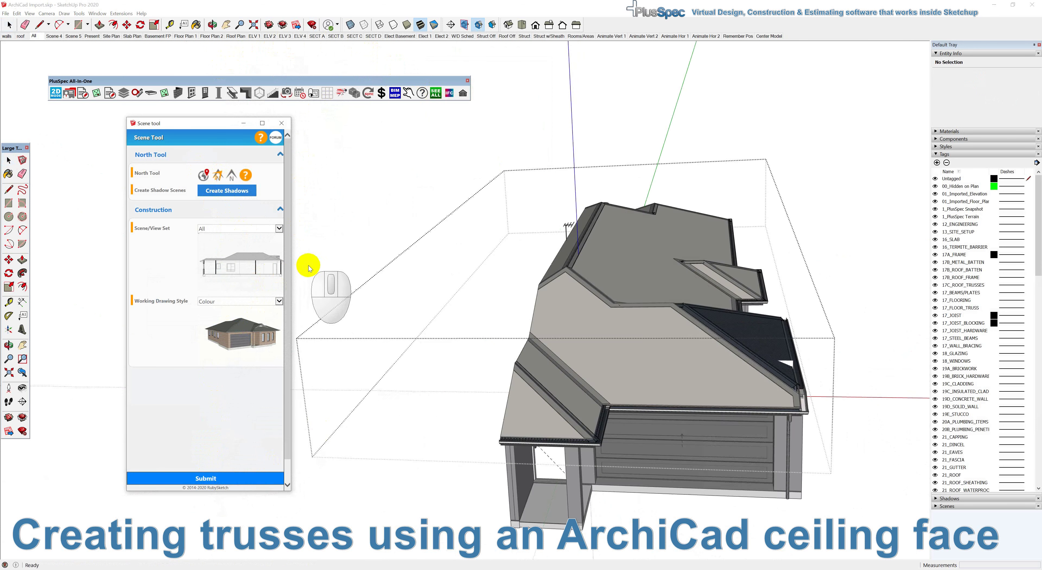
scroll(461, 341, "down", 6)
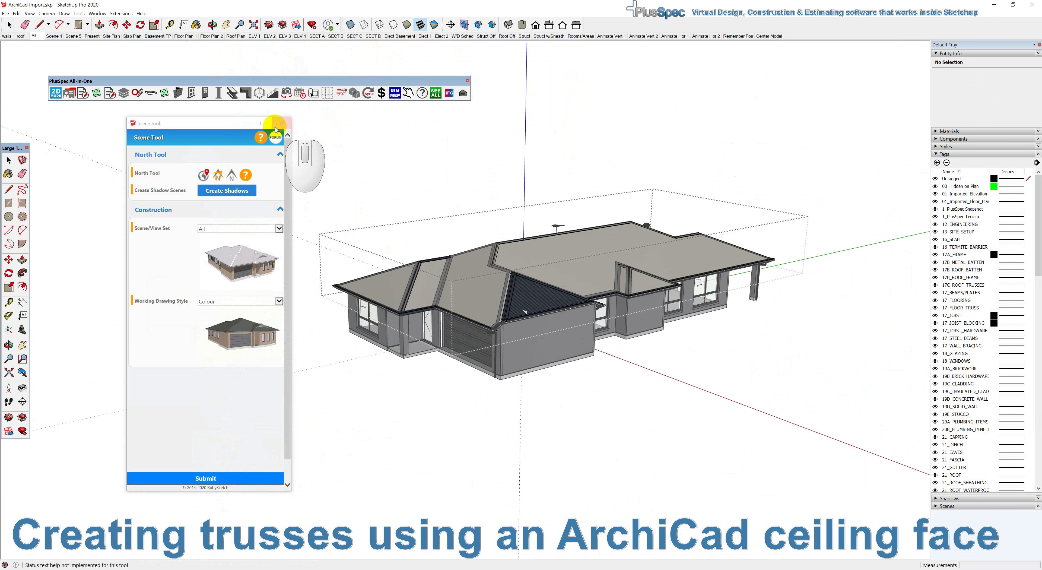
left_click(278, 120)
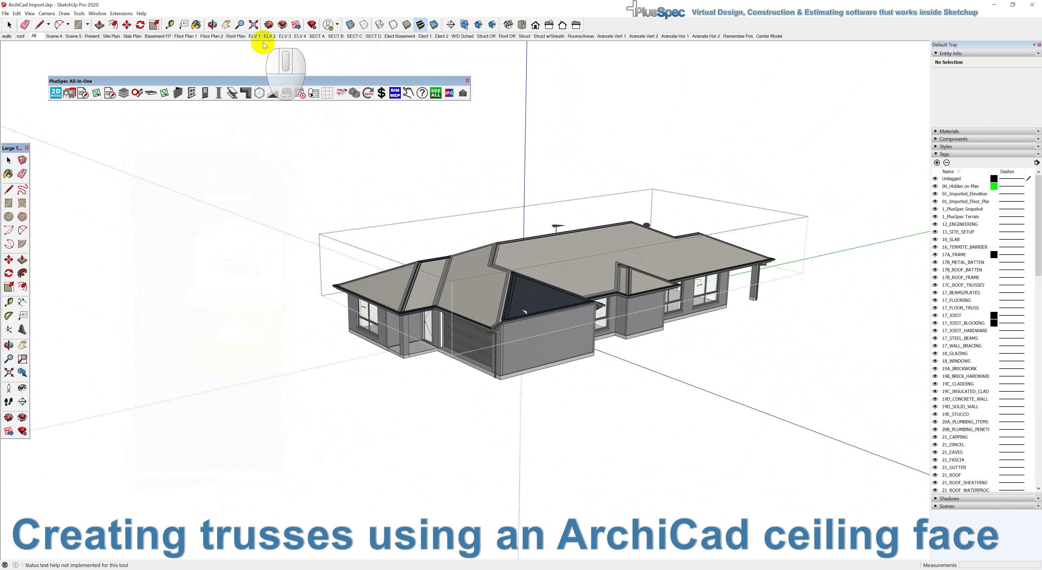
- Review the trusses in the SECT A scene and the complete house in the All and walls scenes
left_click(317, 36)
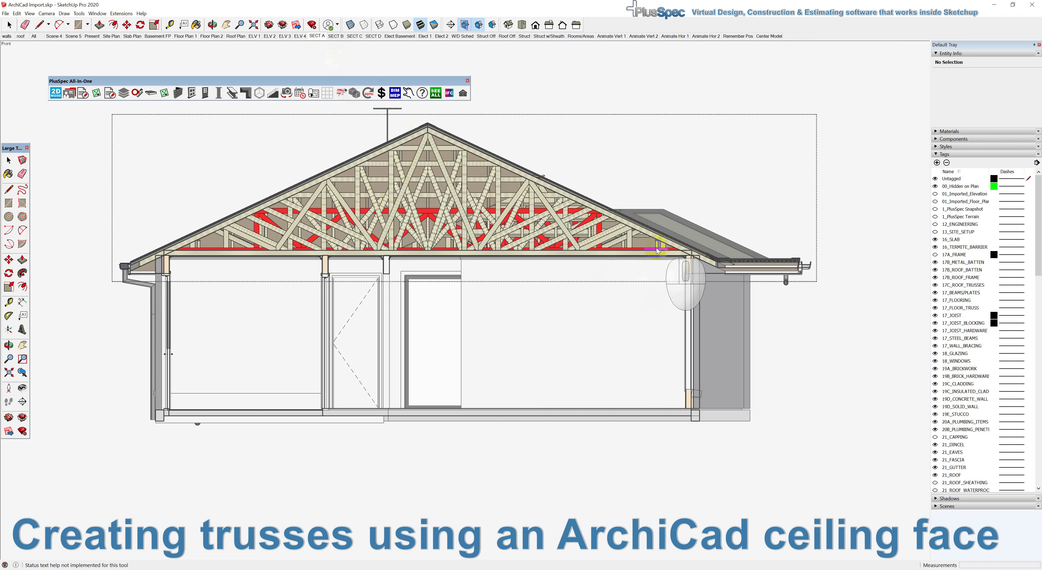
middle_click_drag(469, 188, 453, 199)
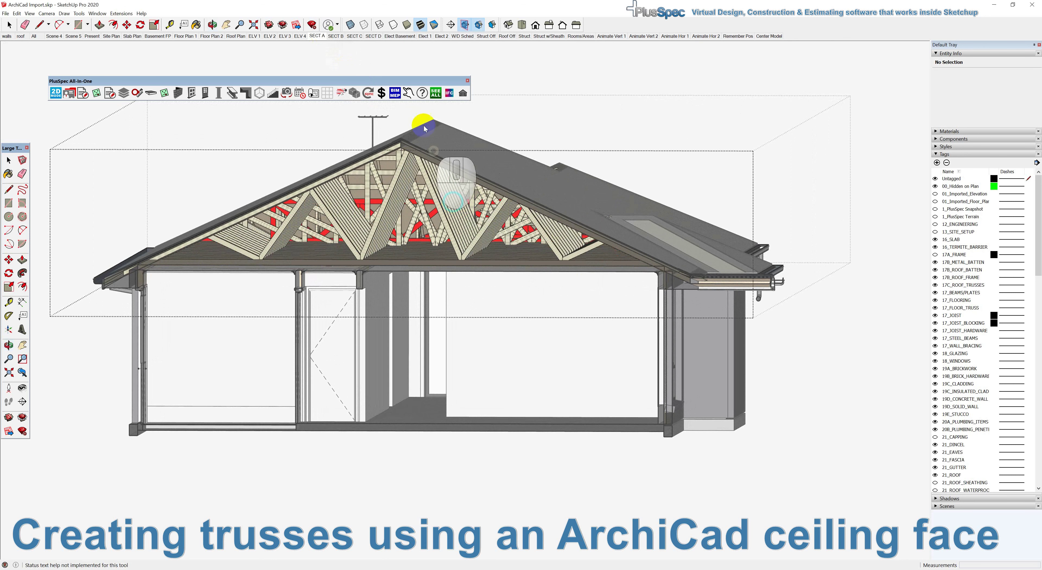
left_click(35, 36)
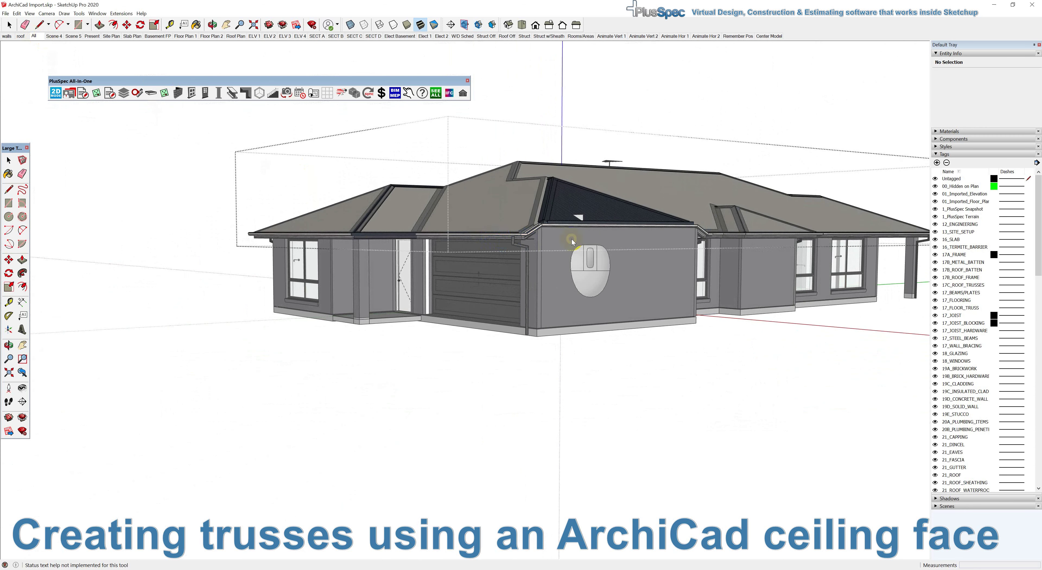
scroll(572, 241, "down", 5)
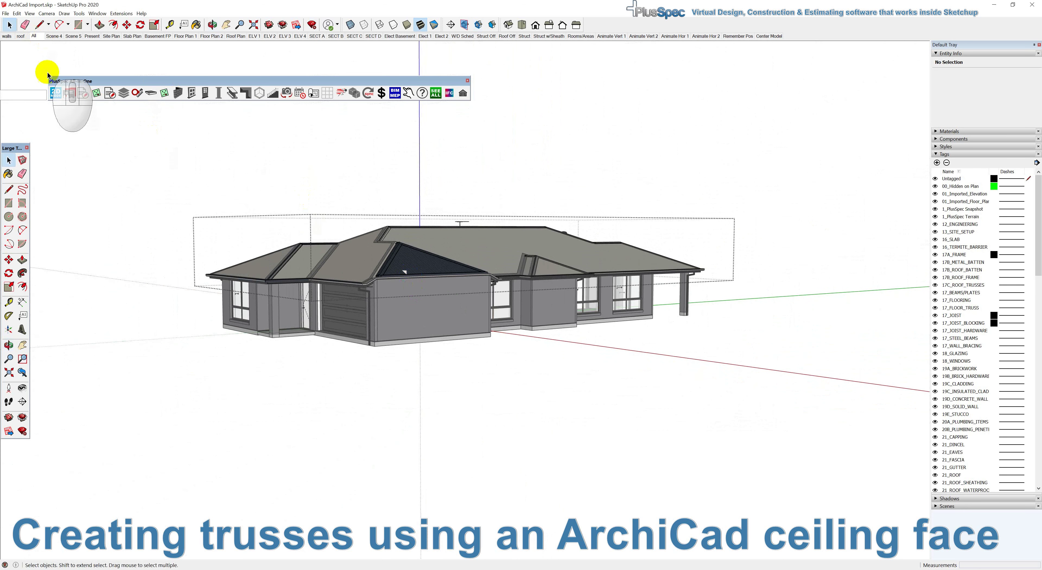
left_click(8, 36)
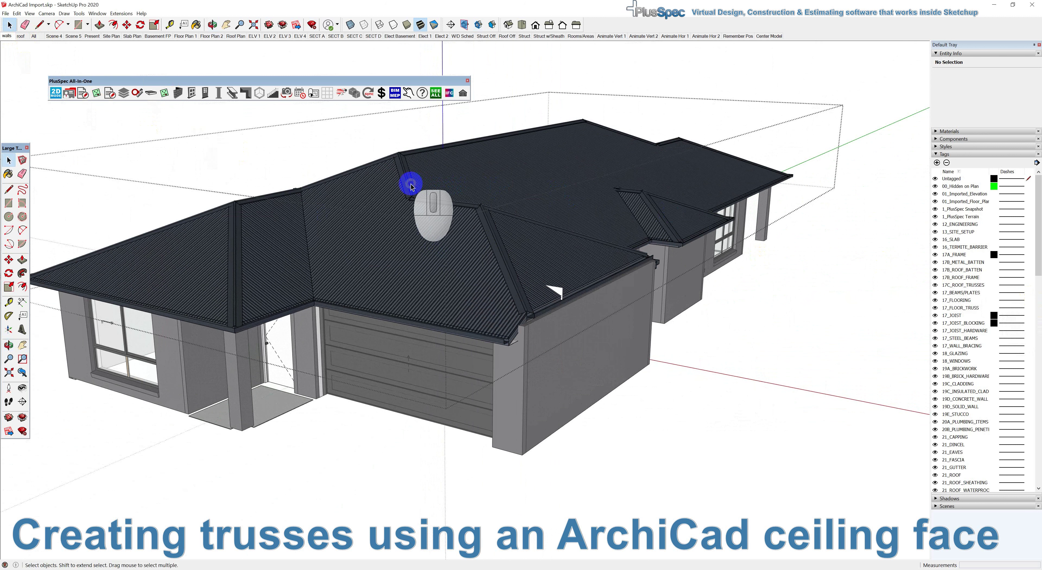
- Switch to the Roof Off scene, check the remaining roof's tag, hide 101 Building Roof and update the walls scene
left_click(507, 36)
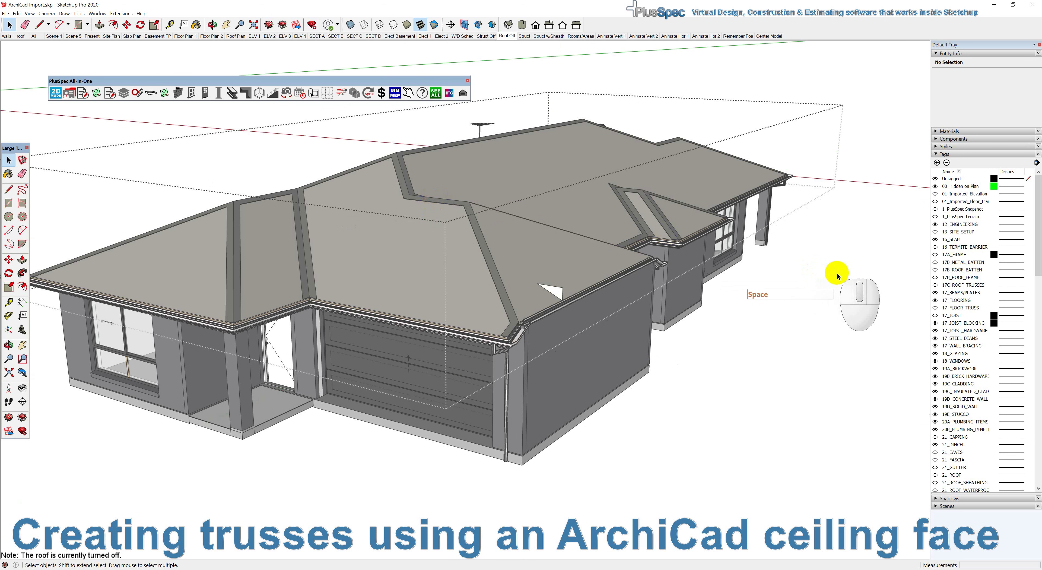
left_click(643, 207)
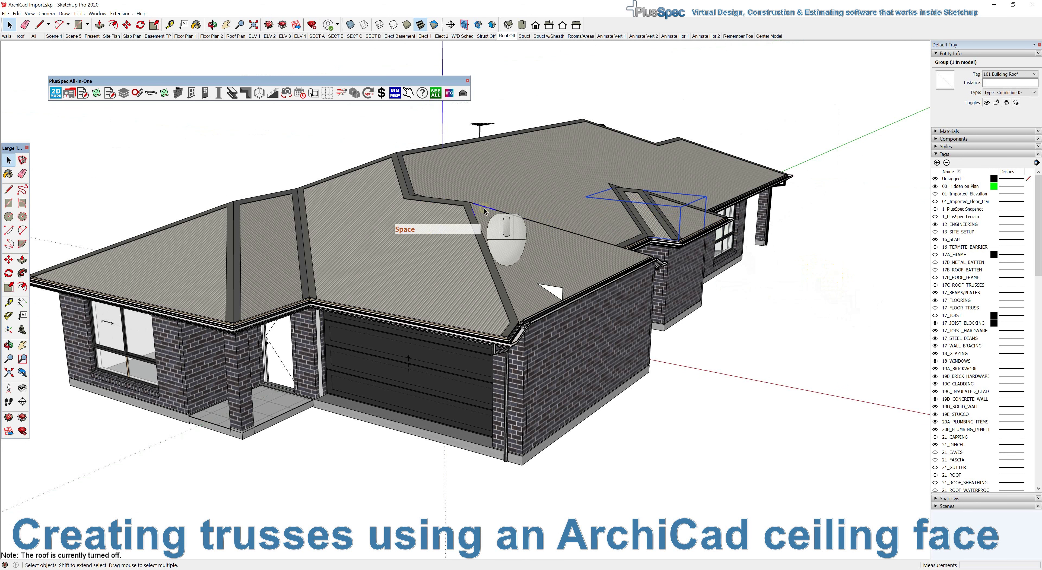
left_click(591, 237)
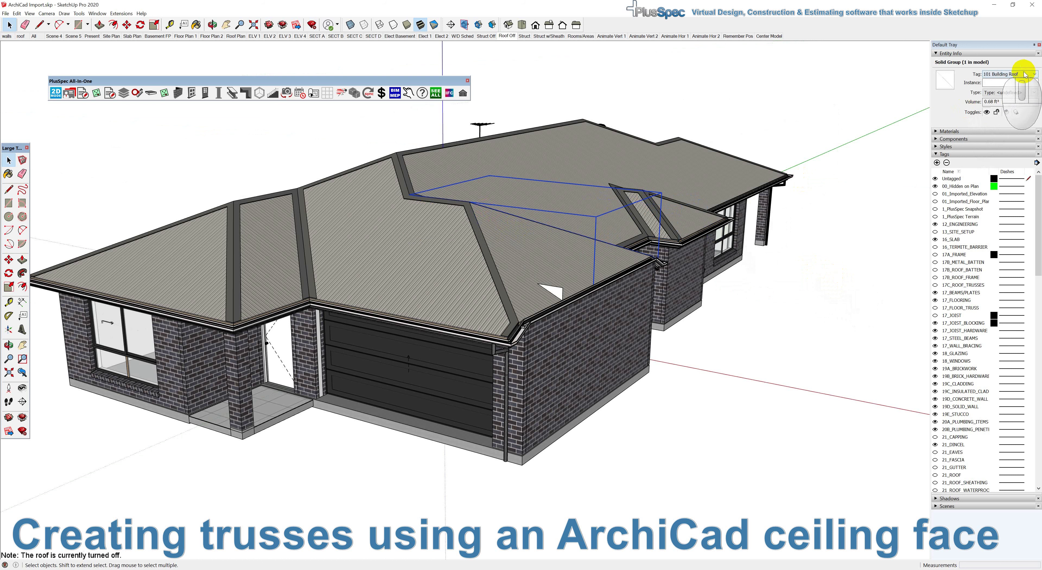
scroll(960, 361, "down", 1)
scroll(960, 362, "down", 8)
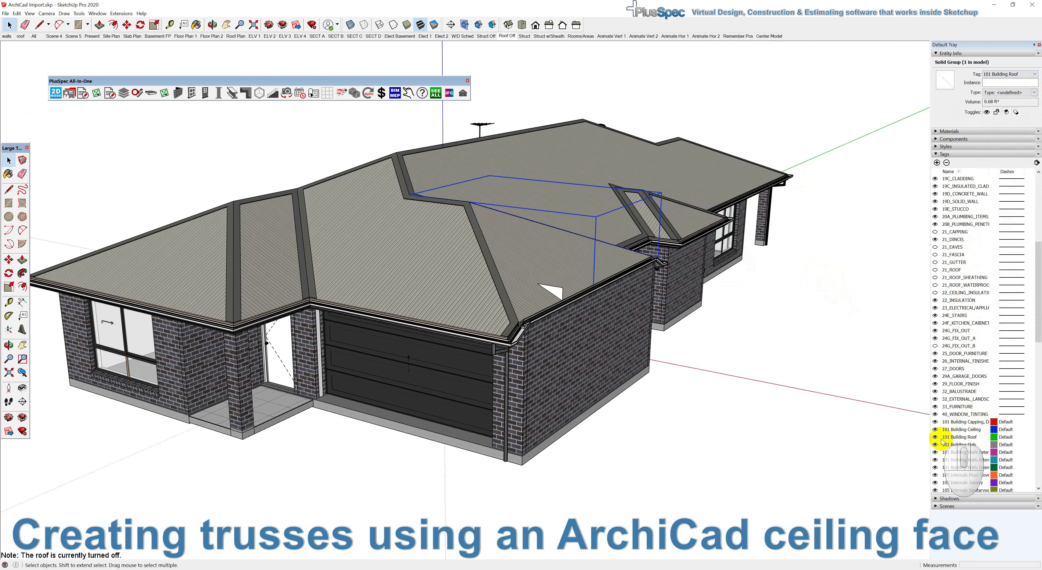
left_click(935, 438)
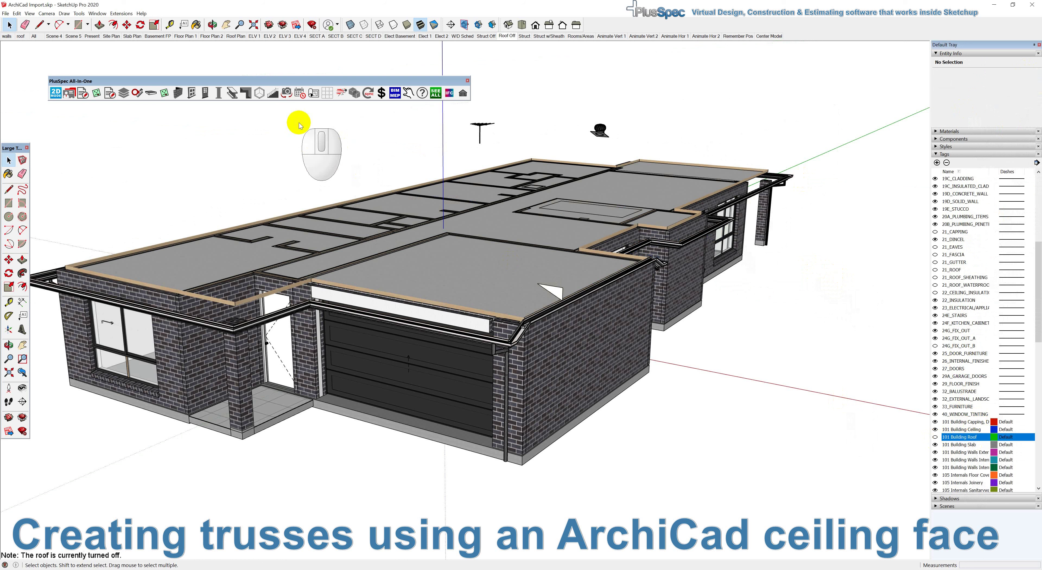
right_click(8, 38)
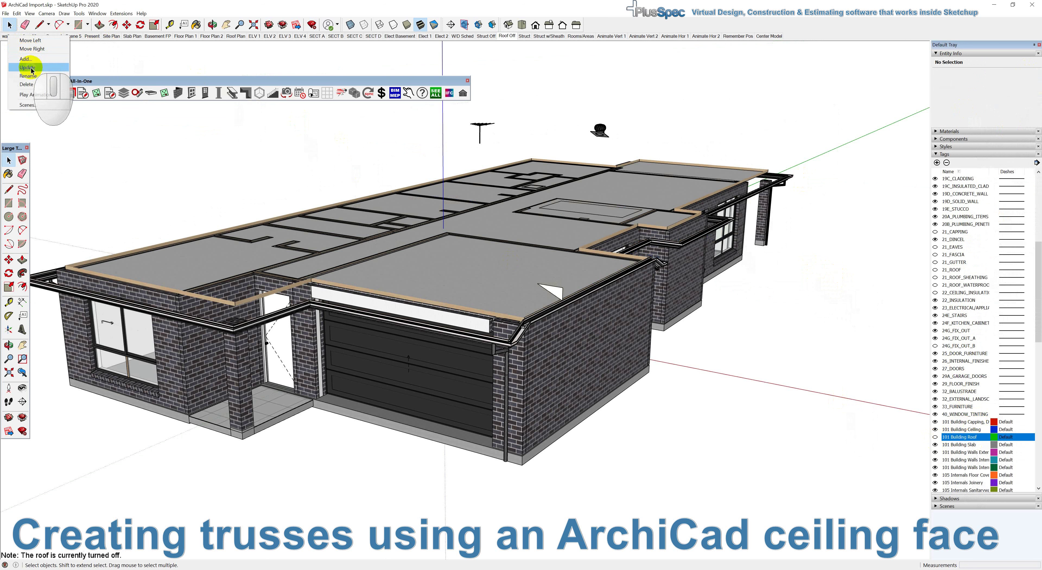
left_click(28, 67)
- Hide the 101 Building Ceiling and 101 Building Slab tags to open up the house interior
middle_click_drag(433, 268, 493, 256)
key("space")
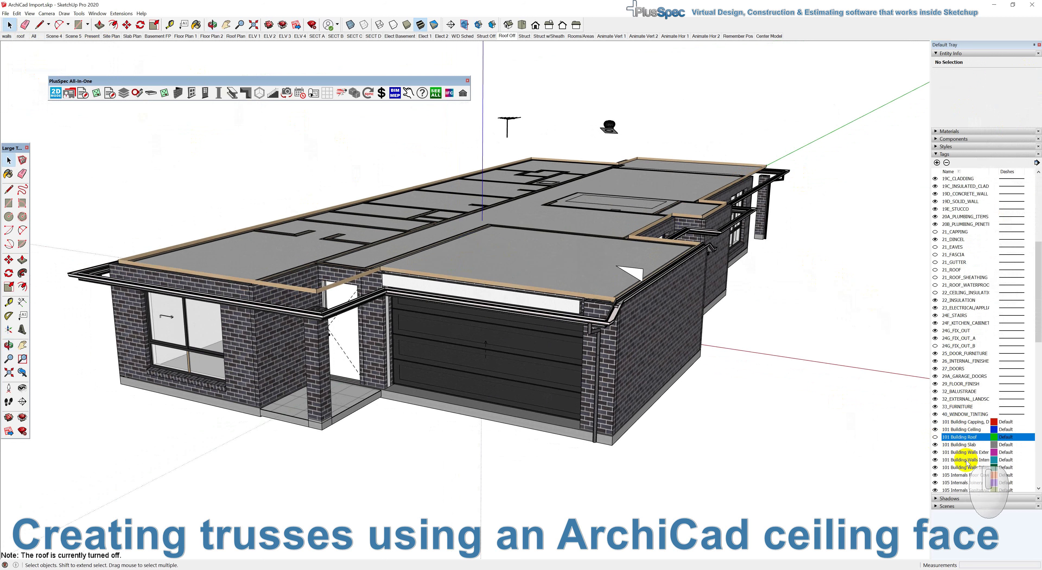
left_click(935, 429)
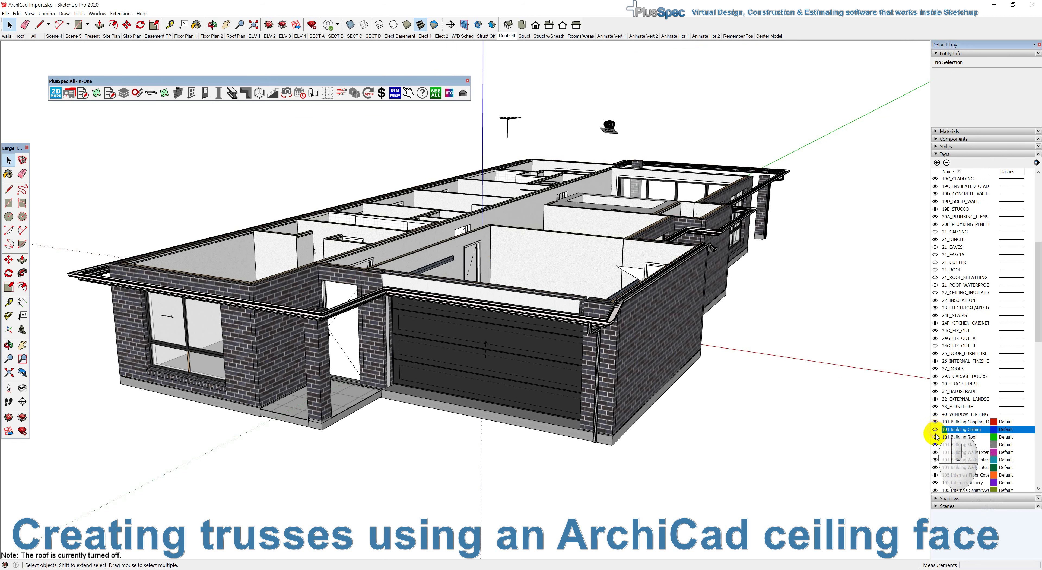
middle_click_drag(496, 263, 427, 305)
key("space")
left_click(935, 445)
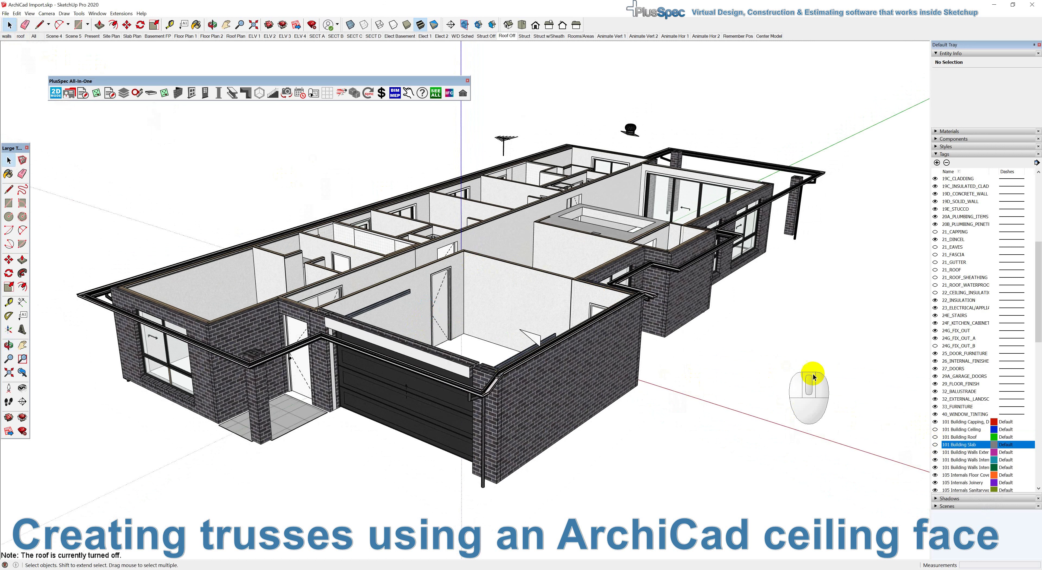
- Hide both 101 internal wall tags and the 105 Internals floor covering, joinery and sanitaryware tags, leaving the external walls
scroll(971, 441, "down", 2)
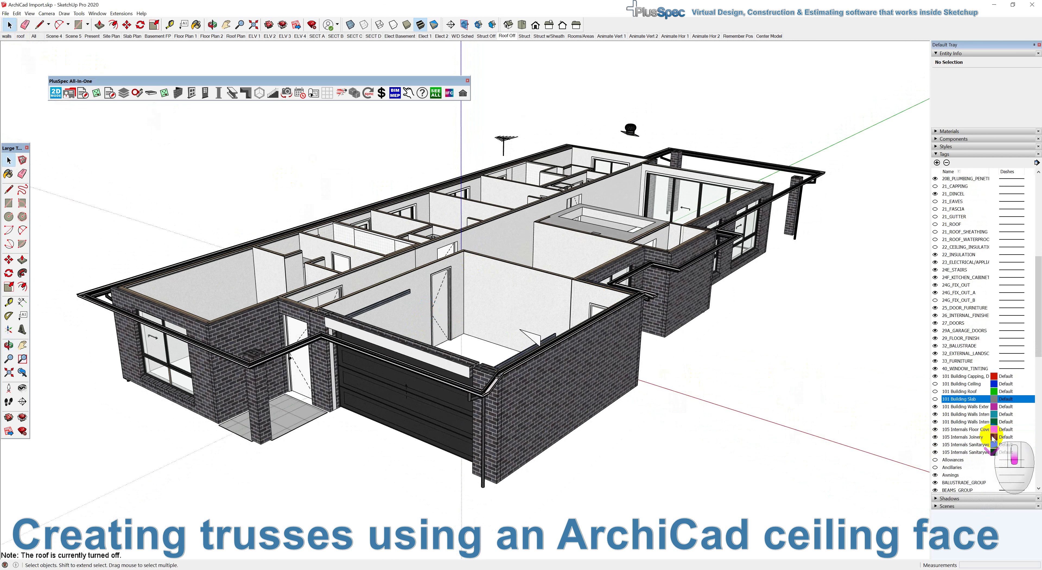
left_click(935, 414)
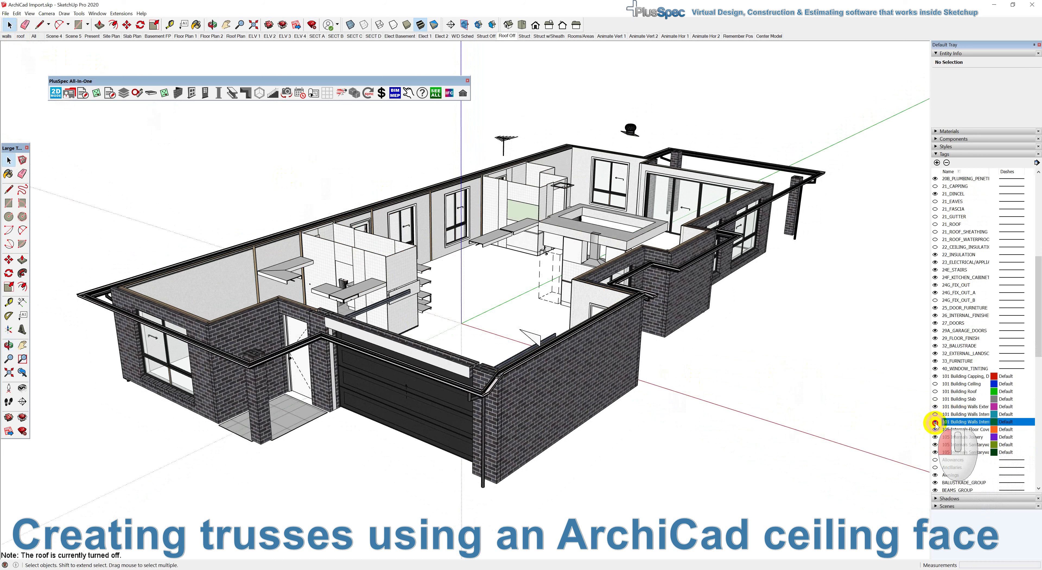
left_click(935, 429)
left_click(935, 436)
left_click(935, 444)
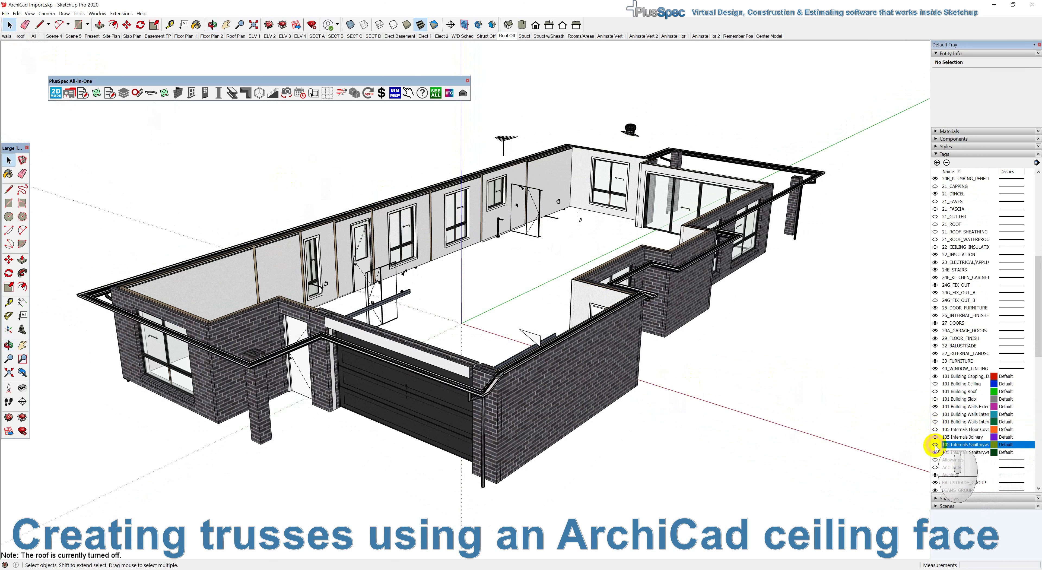
left_click(935, 452)
- Turn the model to show the bare external walls from the garage side and save the view as a new scene
middle_click_drag(349, 298, 672, 308)
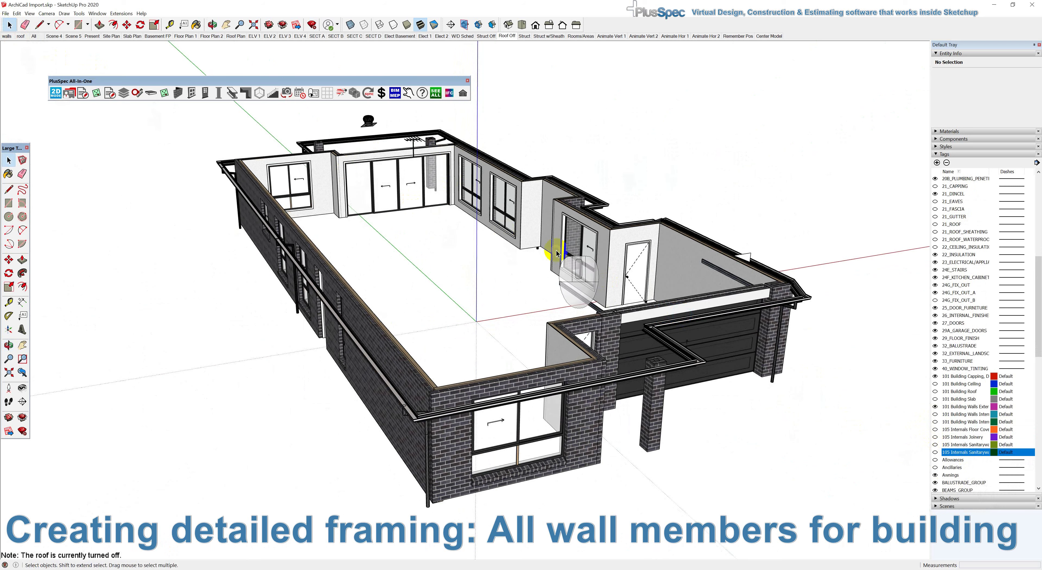
middle_click_drag(551, 232, 338, 251)
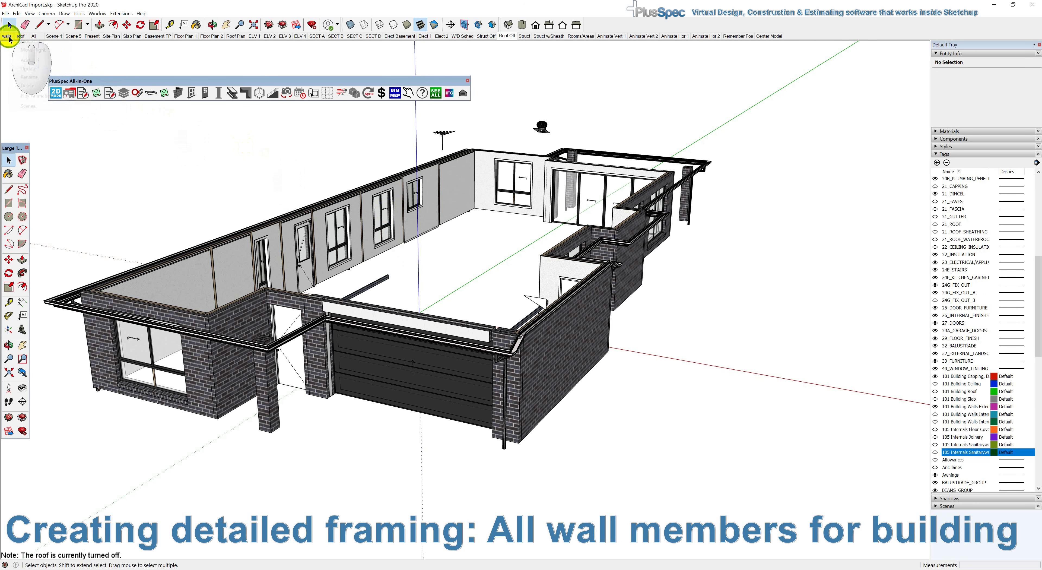
left_click(25, 61)
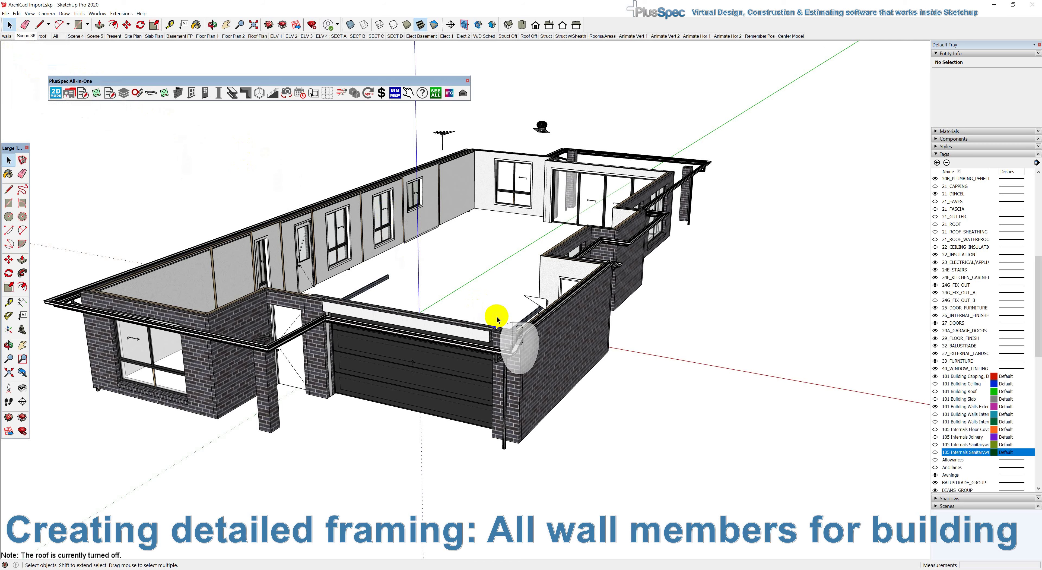
- Open the PlusSpec Wall Tool and review its wall height and construction settings
middle_click_drag(498, 317, 447, 374)
key("space")
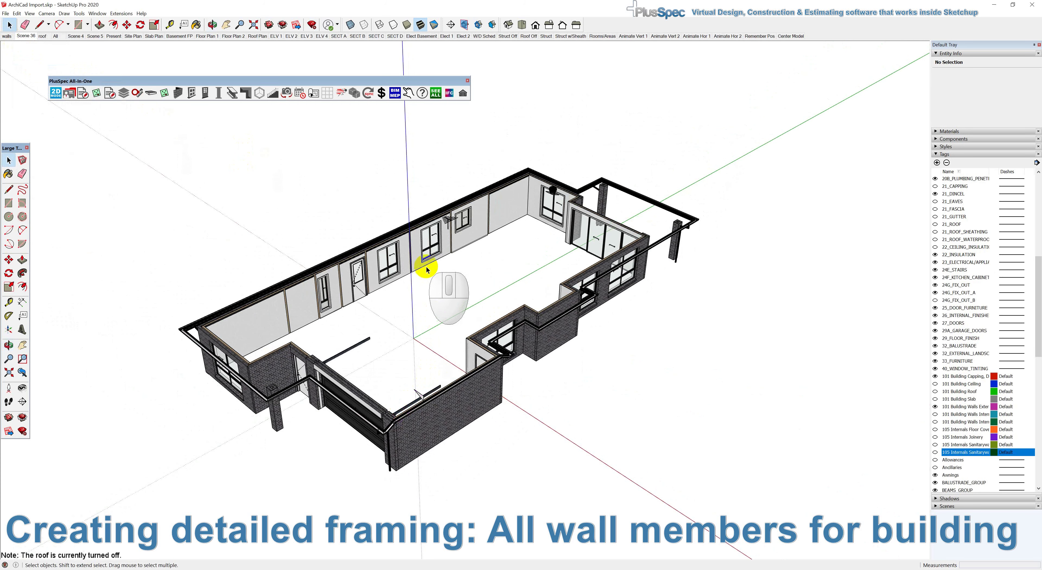
scroll(630, 276, "up", 5)
middle_click_drag(631, 277, 534, 279)
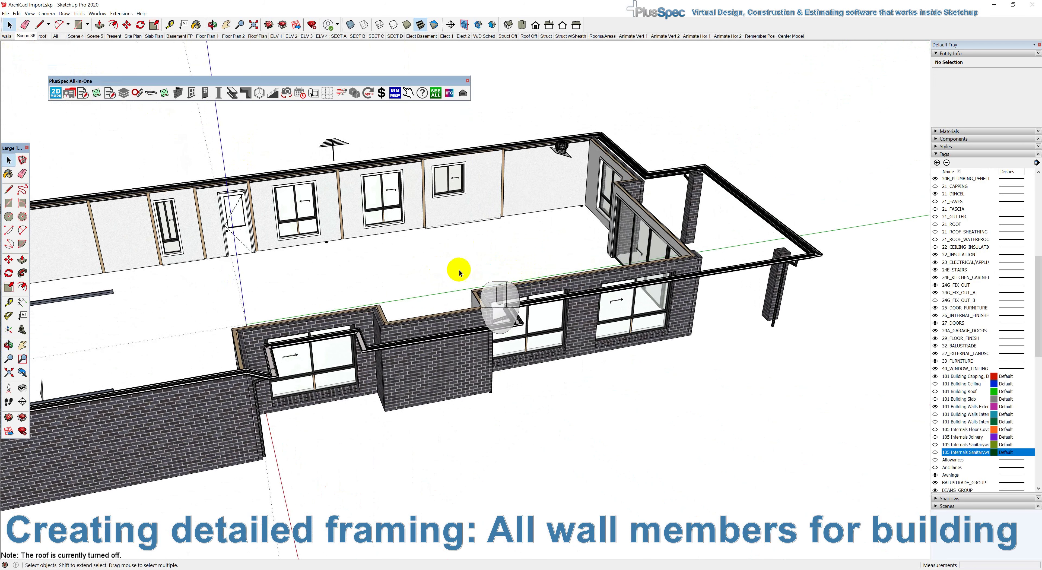
left_click(178, 93)
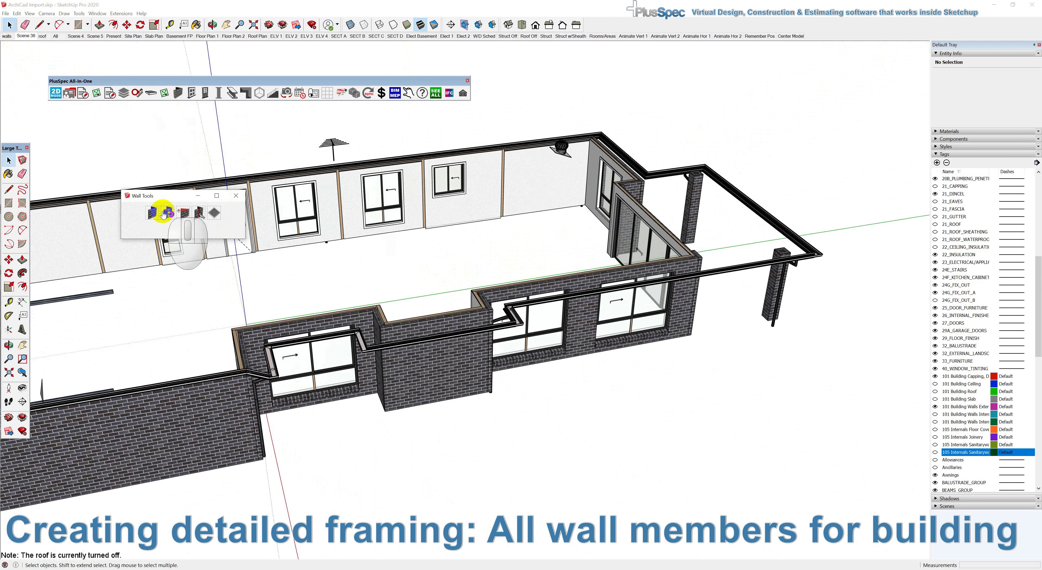
left_click(152, 212)
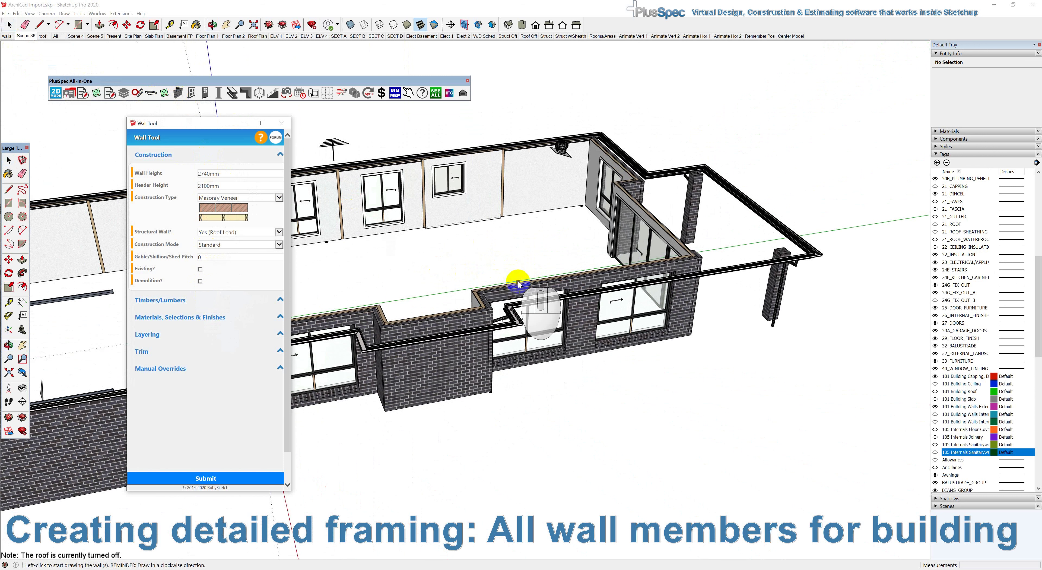
- Measure the internal wall height at the corner beside the sliding door without placing the dimension
scroll(631, 247, "up", 3)
scroll(623, 243, "down", 3)
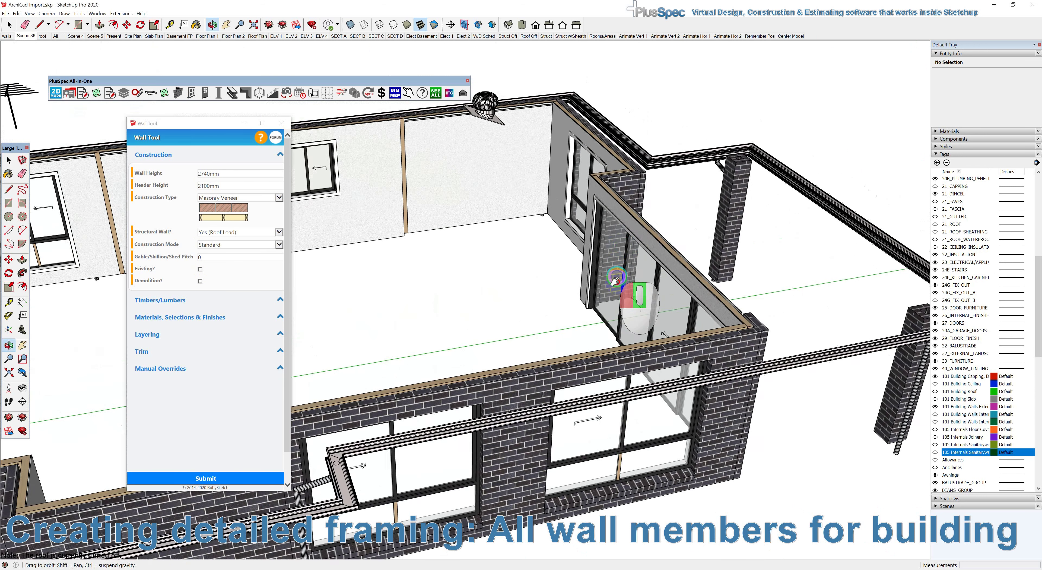
middle_click_drag(625, 283, 611, 340)
scroll(590, 337, "up", 3)
key("d")
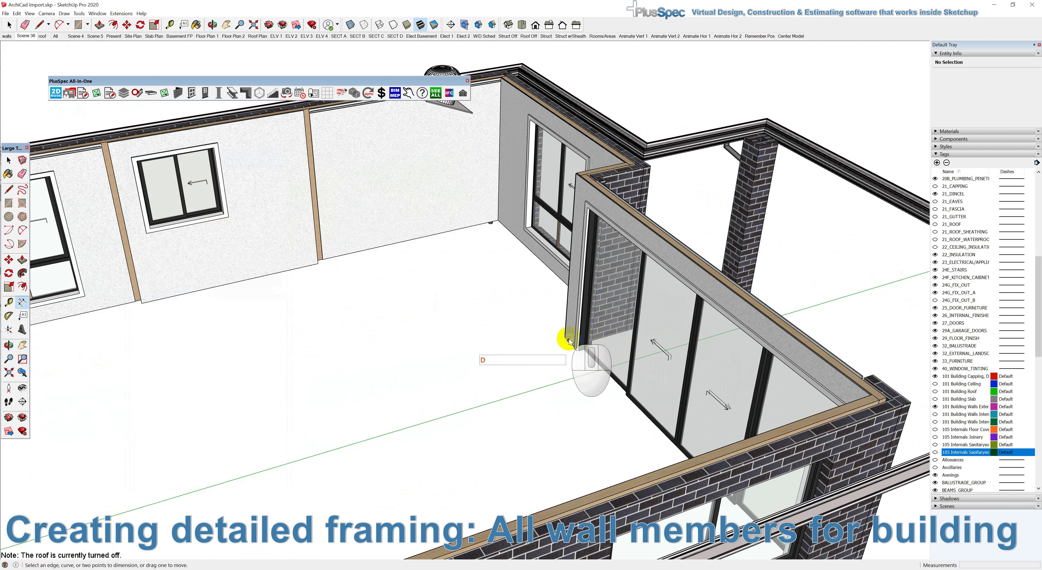
left_click(565, 338)
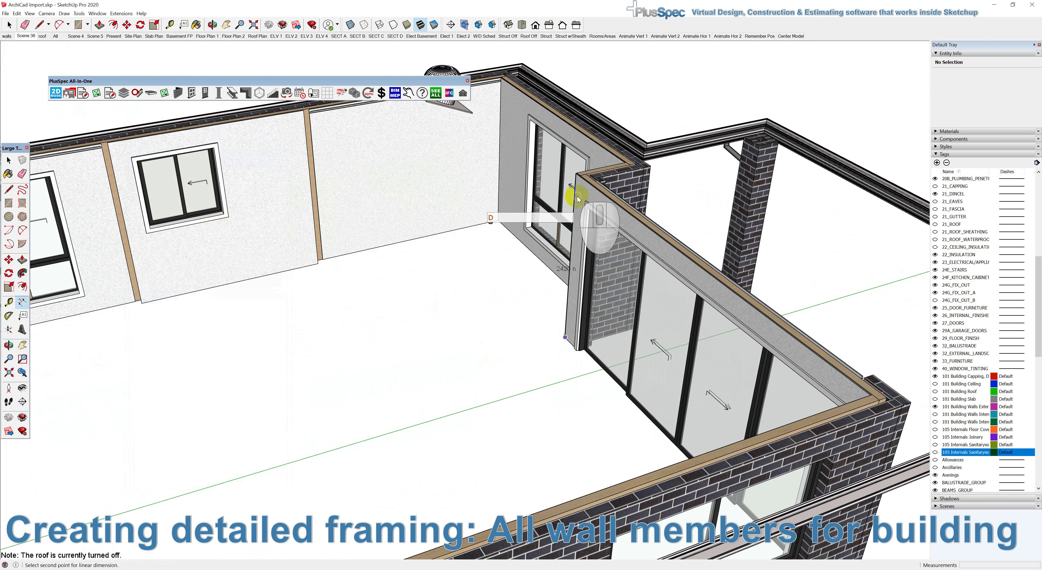
left_click(576, 174)
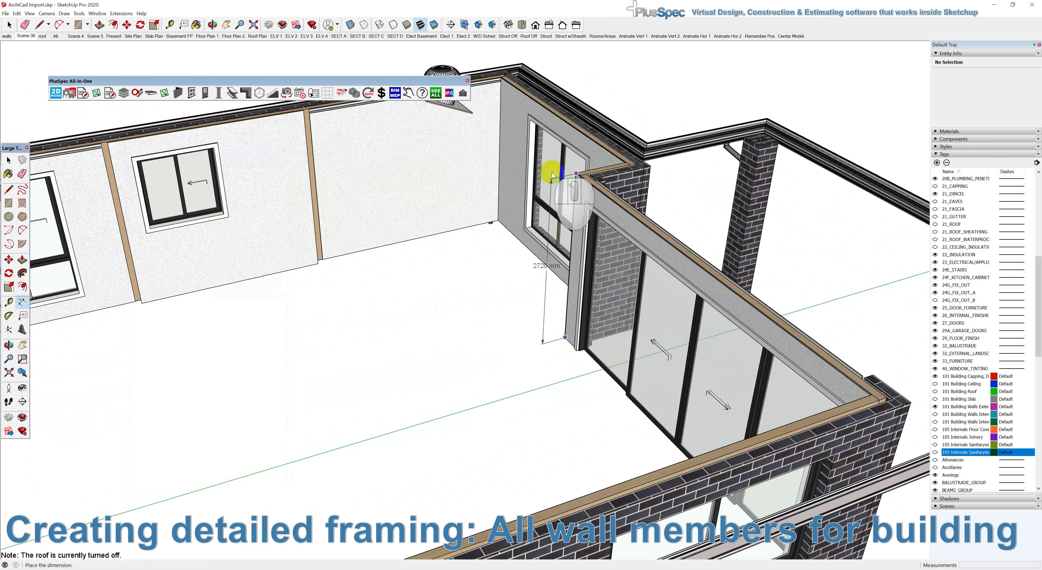
scroll(552, 174, "up", 2)
scroll(577, 169, "up", 3)
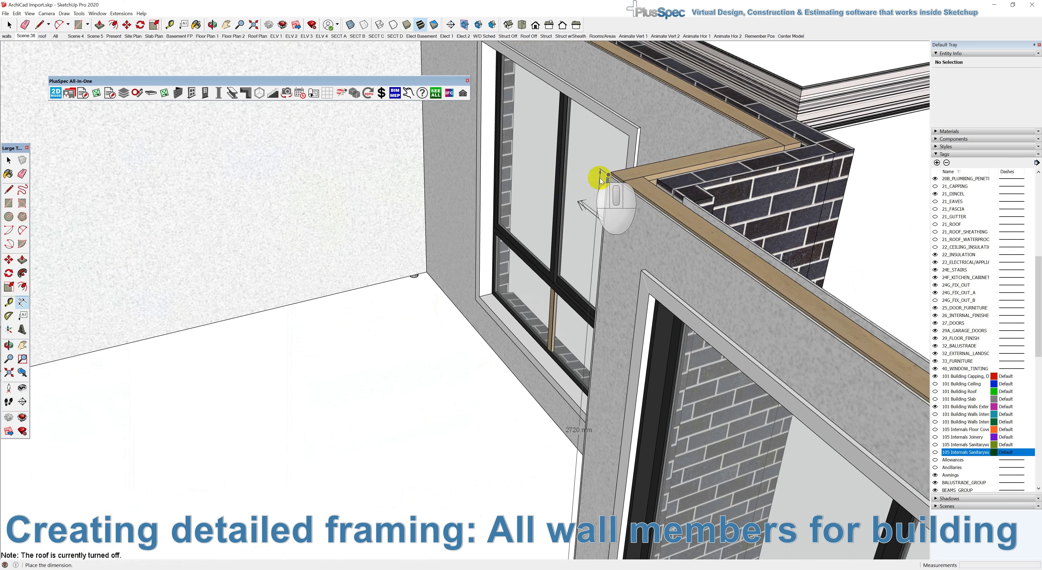
scroll(605, 176, "down", 6)
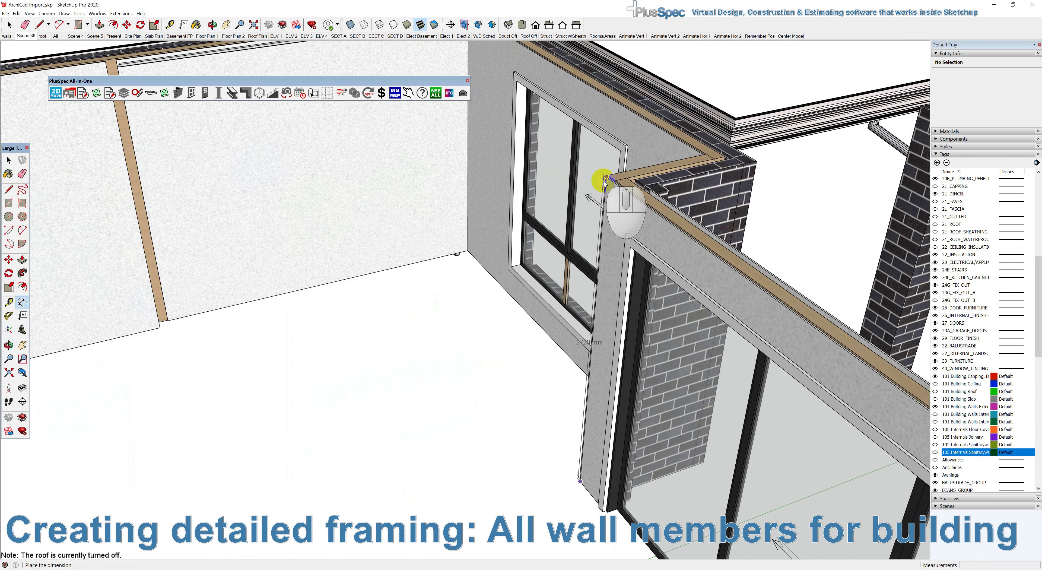
scroll(598, 189, "down", 3)
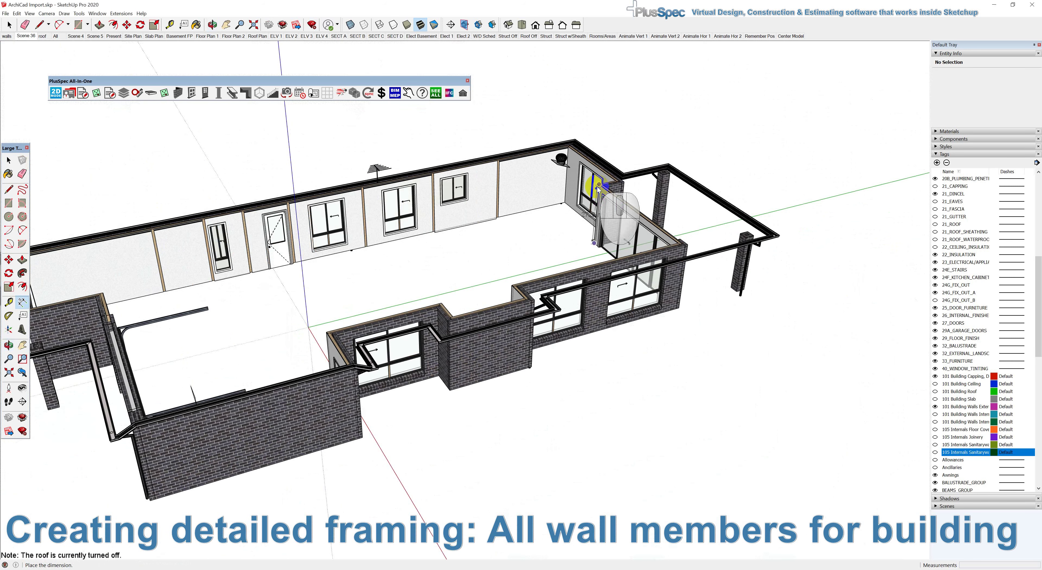
scroll(603, 192, "up", 2)
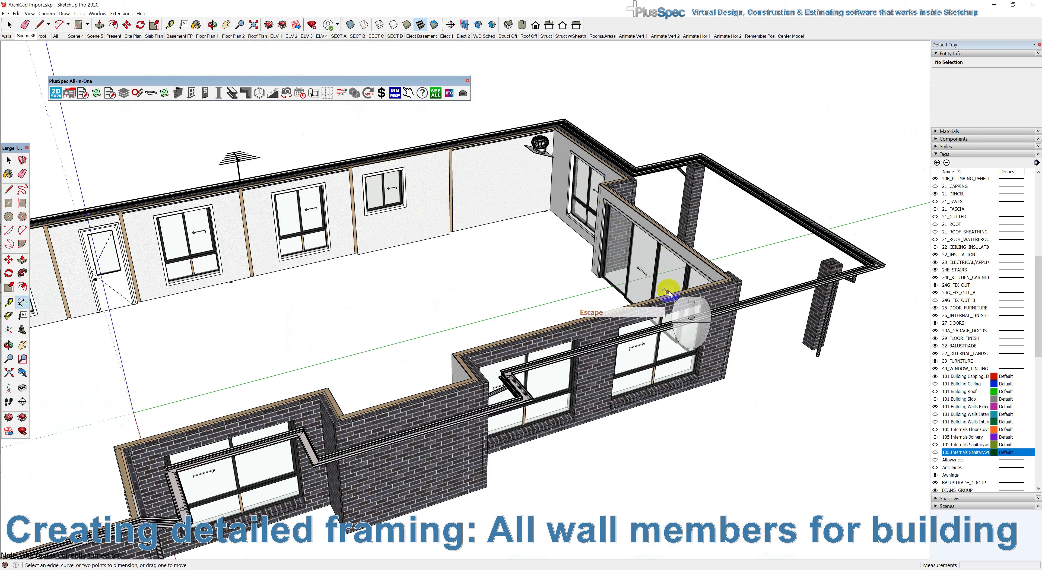
key("Escape")
- Dimension the height from the window head to the base of the brick wall at the alfresco corner
scroll(692, 296, "up", 2)
scroll(700, 297, "up", 2)
left_click(713, 301)
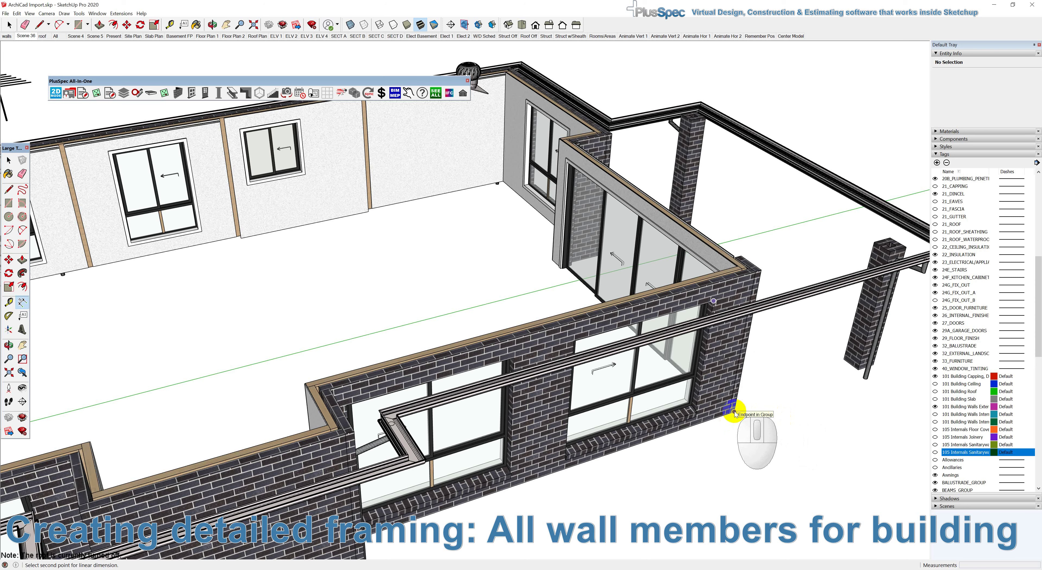
middle_click_drag(734, 413, 722, 291)
left_click(746, 375)
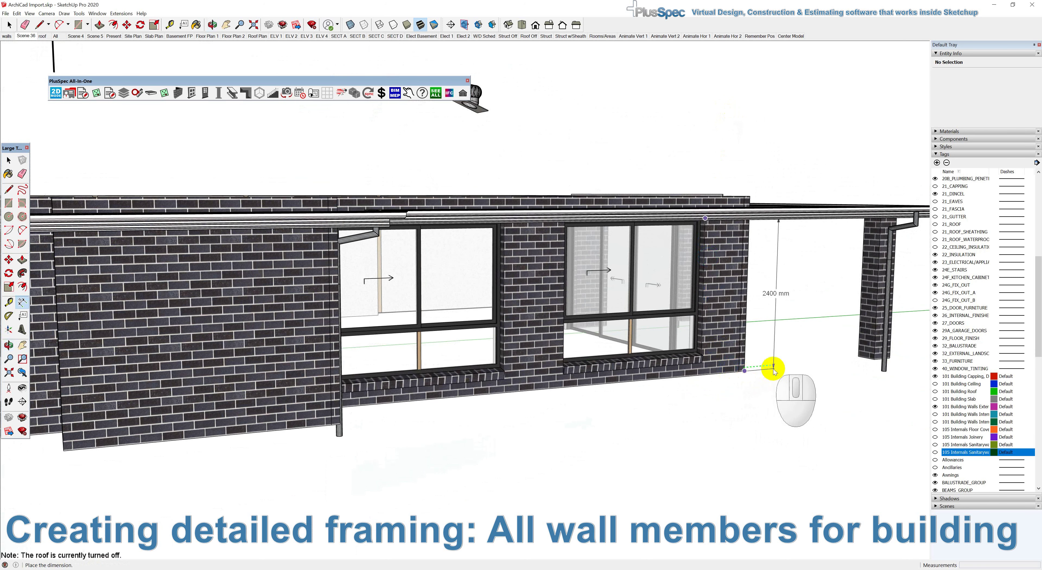
left_click(784, 367)
- Draw a line about 201 mm long along the green axis from the timber top plate at the internal corner
middle_click_drag(713, 354, 791, 522)
scroll(525, 119, "up", 5)
scroll(525, 119, "up", 4)
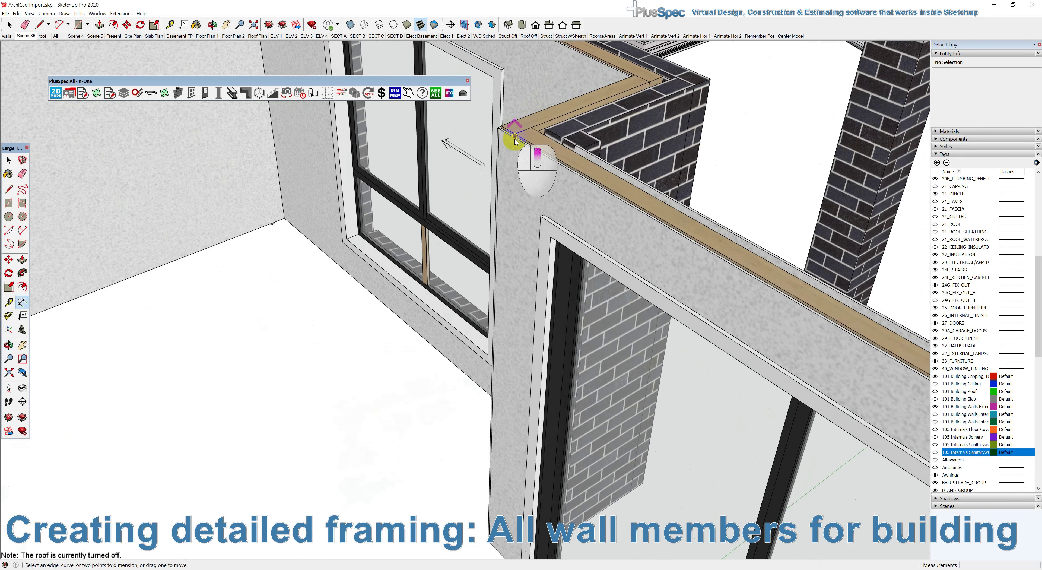
key("space")
scroll(519, 131, "up", 1)
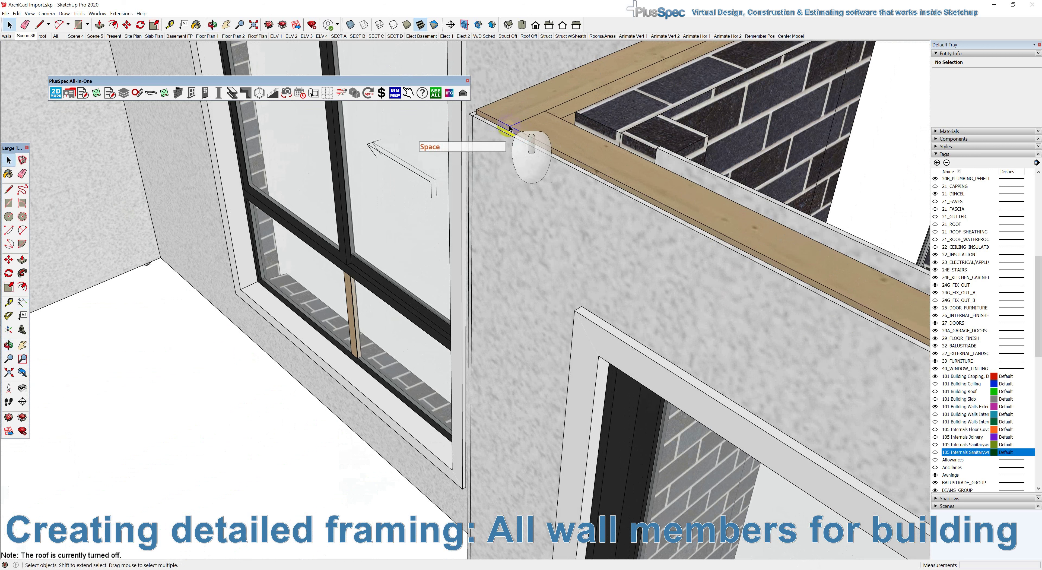
key("l")
left_click(510, 126)
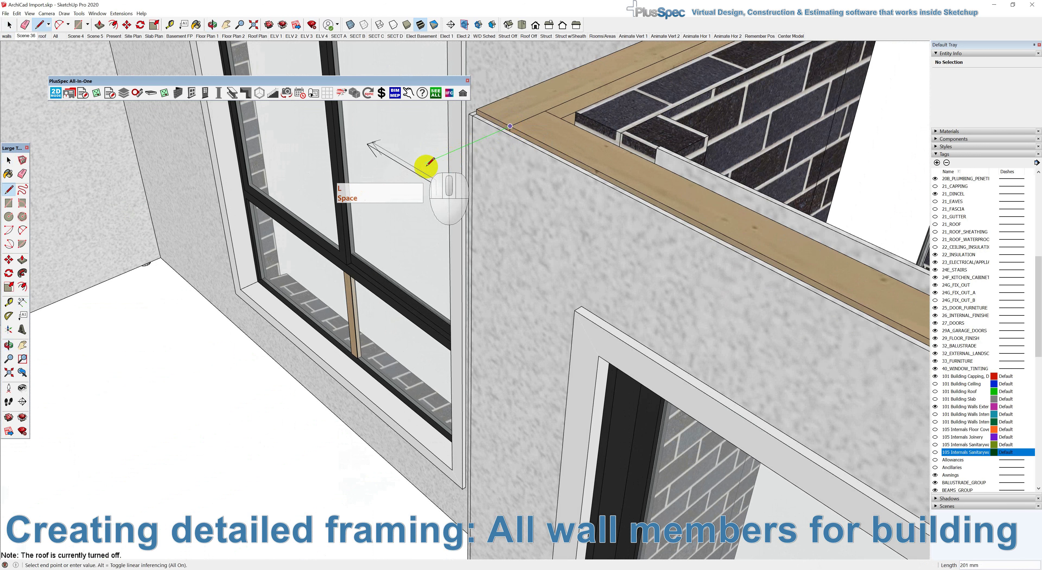
left_click(425, 163)
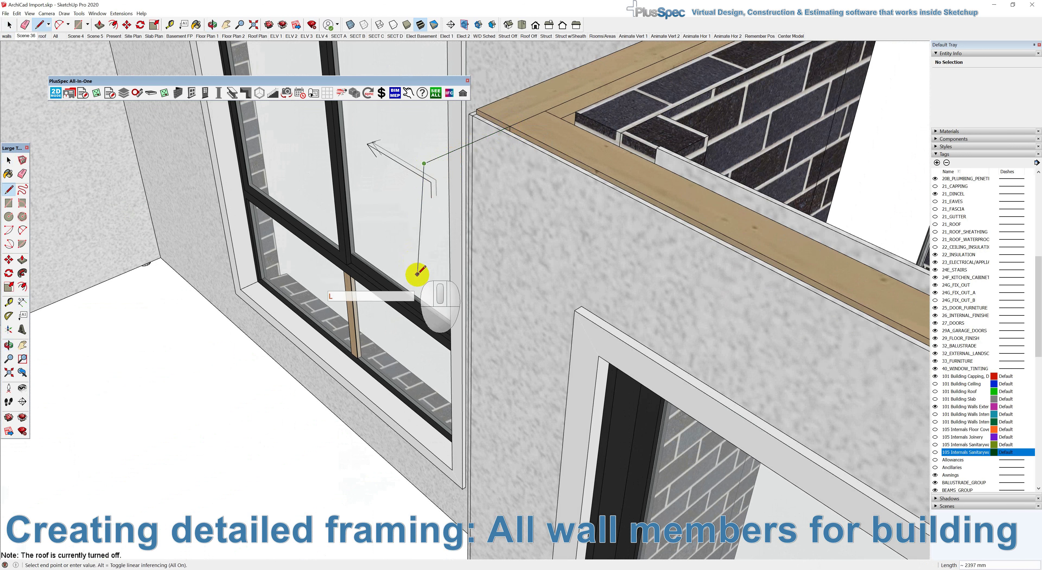
- Draw a vertical line about 2730 mm long from the free end of the short line down to the wall's base level
scroll(424, 272, "down", 3)
scroll(423, 272, "down", 5)
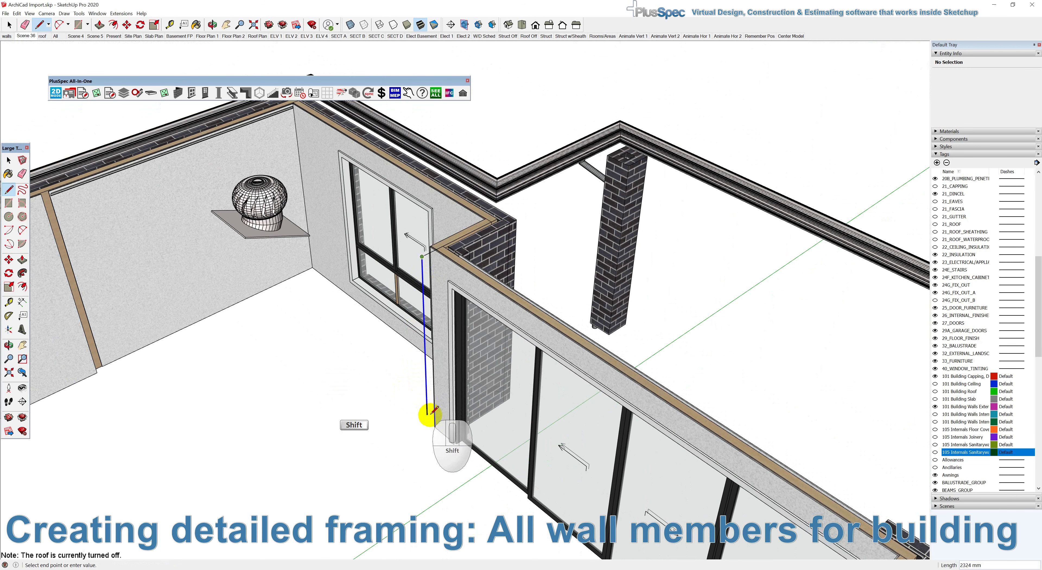
scroll(429, 416, "up", 3, "shift")
scroll(437, 428, "up", 2, "shift")
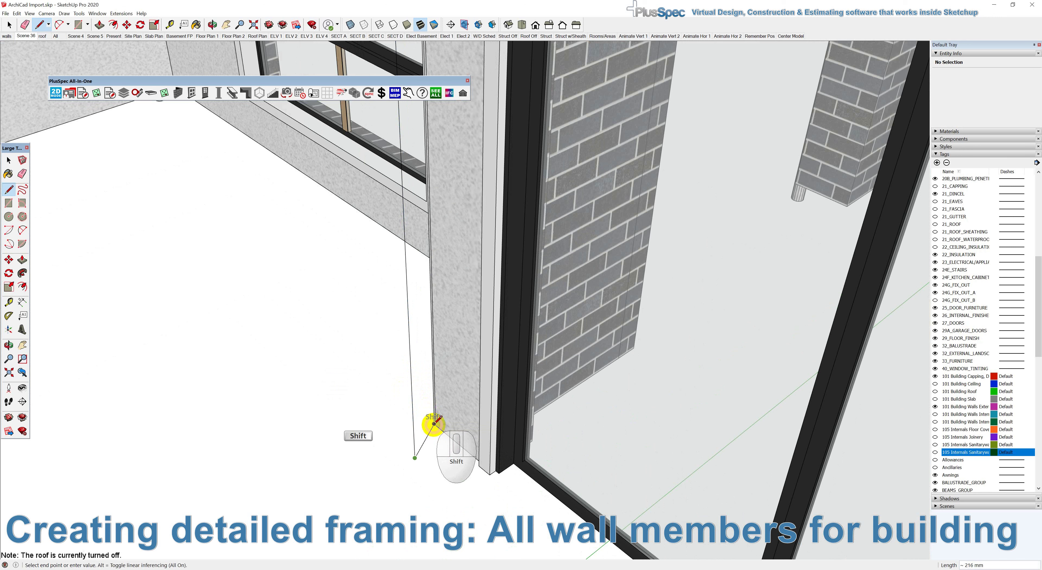
scroll(434, 423, "down", 4, "shift")
key("space")
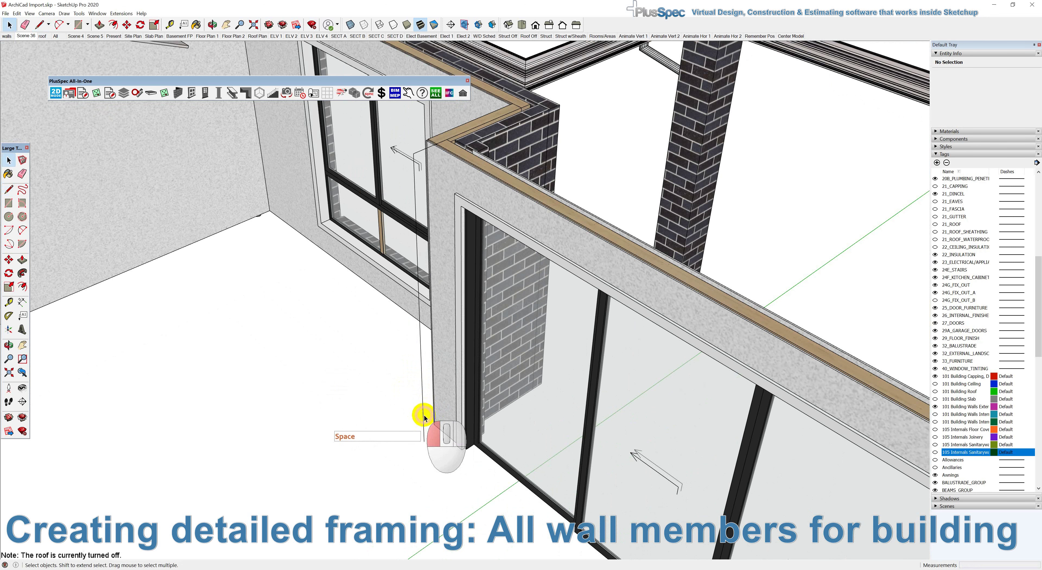
- Dimension the vertical line beside the internal corner and place the dimension on the room side
key("d")
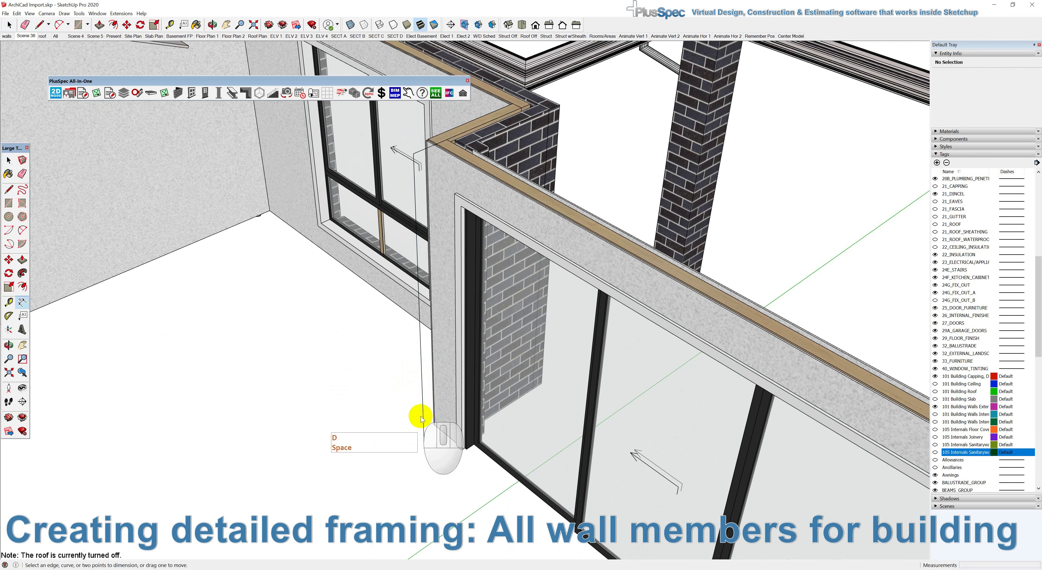
left_click(423, 419)
left_click(361, 421)
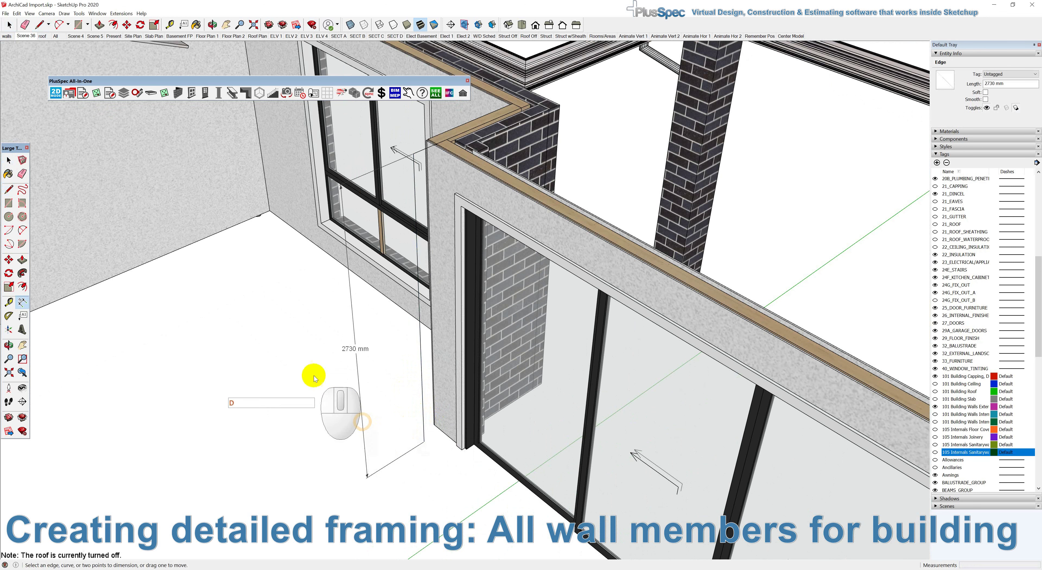
- Open the Wall Tool and review its timber settings, including stud size and spacing, plates, nogging and frame buffers
scroll(349, 319, "down", 5)
scroll(349, 320, "down", 3)
middle_click_drag(351, 311, 429, 194)
middle_click_drag(590, 329, 617, 318)
scroll(469, 254, "down", 3)
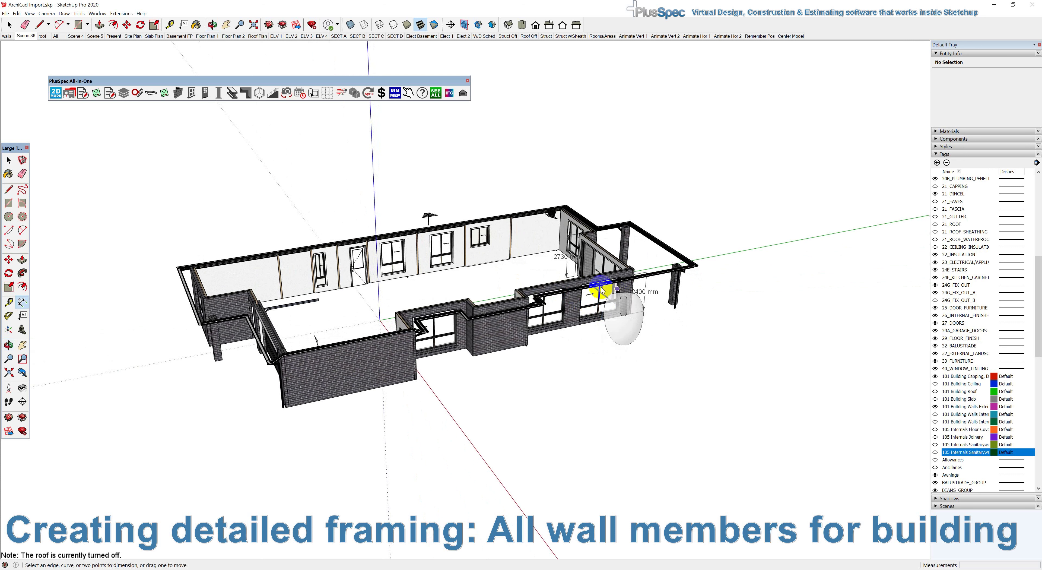
left_click(176, 91)
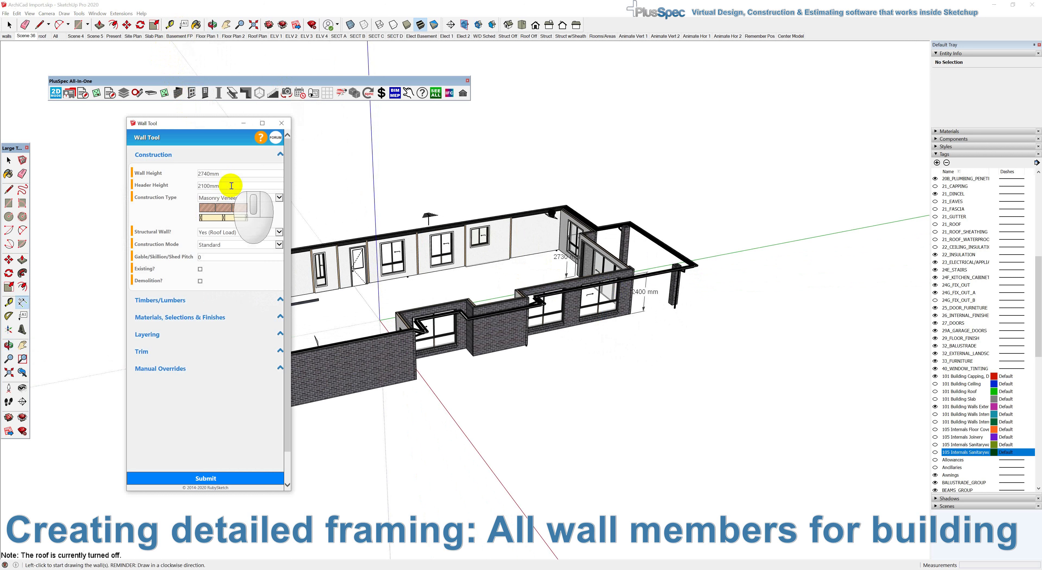
left_click_drag(186, 123, 159, 112)
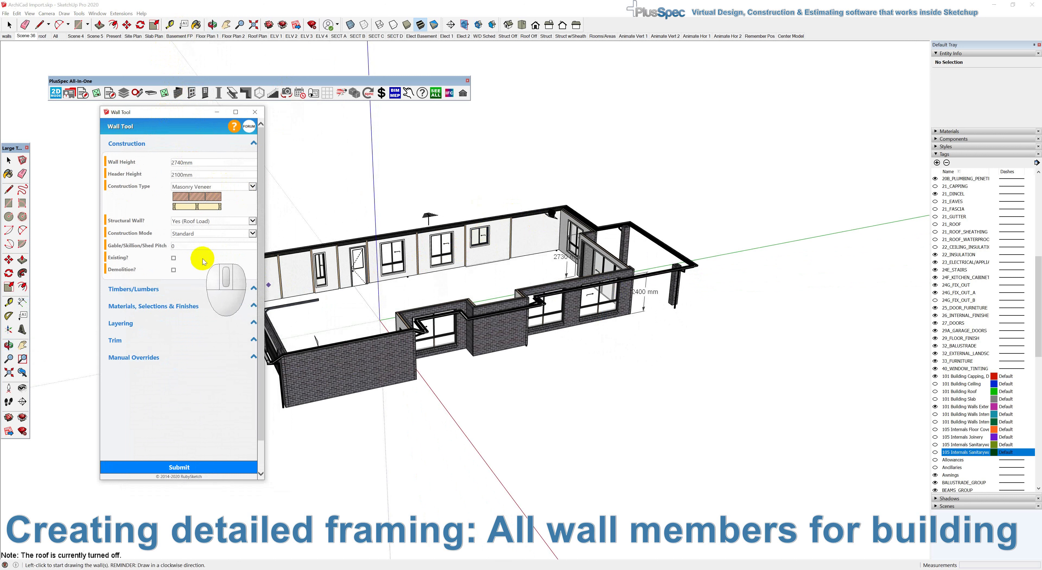
left_click(150, 294)
scroll(202, 263, "down", 1)
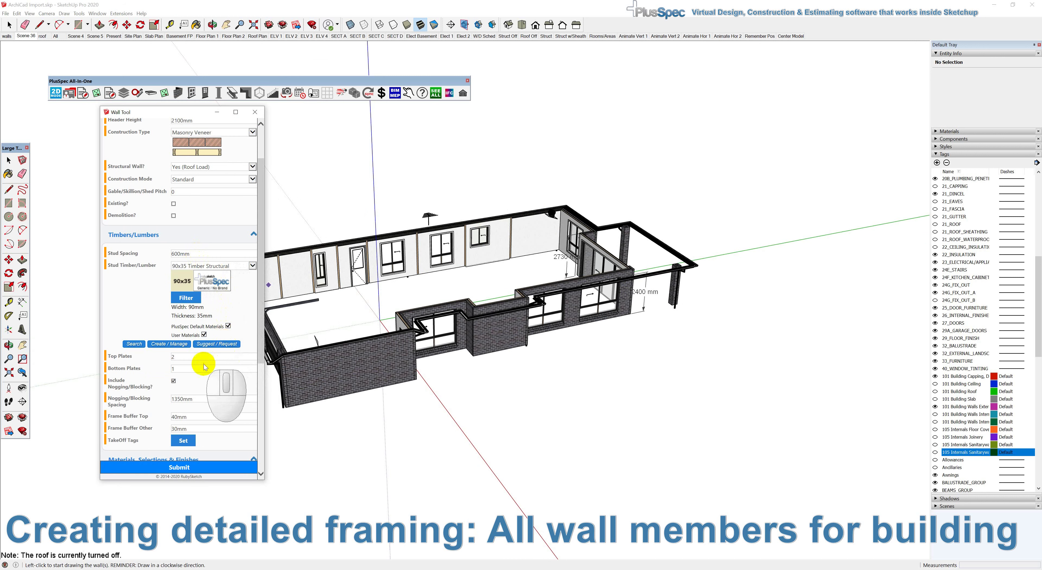
scroll(186, 376, "down", 3)
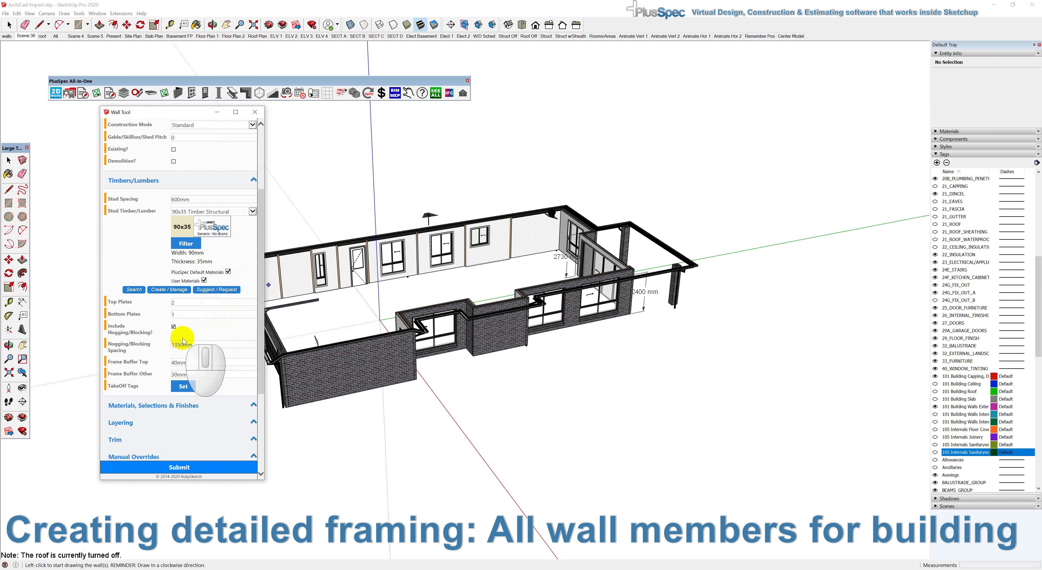
scroll(204, 338, "down", 3)
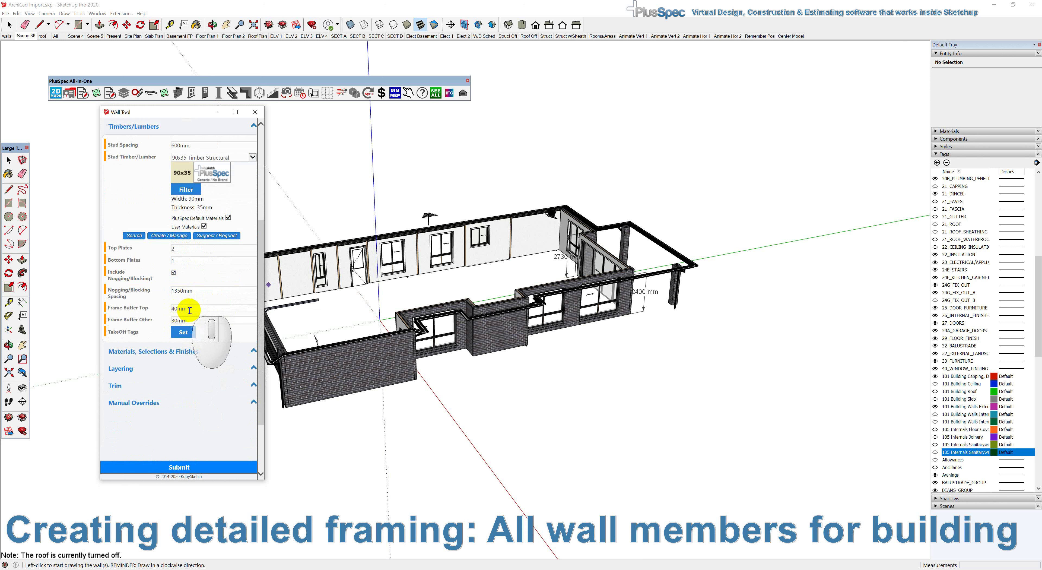
- Choose Austral Everyday Life Bricks Engage as the external brick in the wall's materials and finishes
left_click(190, 350)
scroll(204, 295, "down", 6)
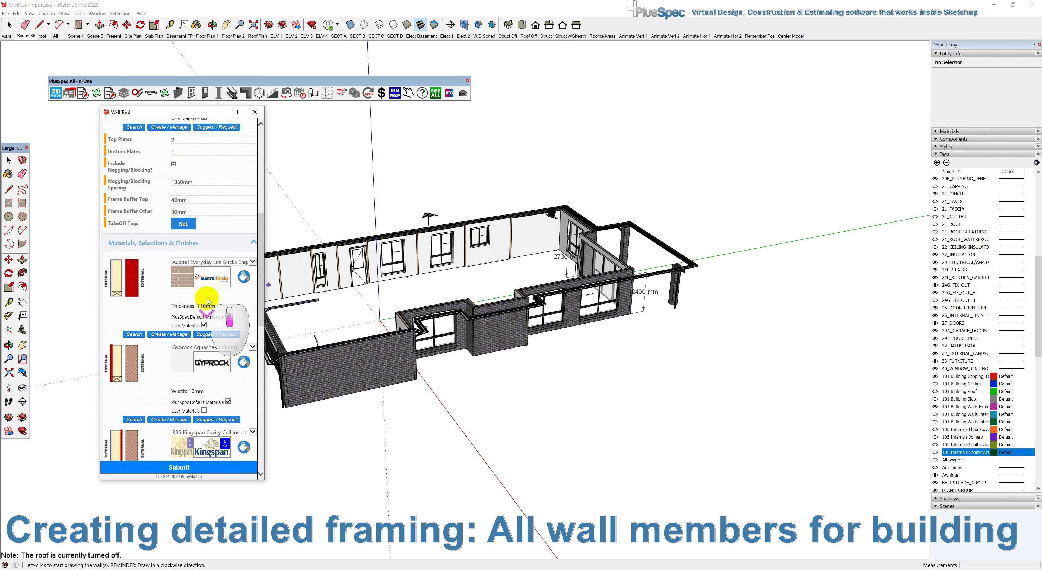
left_click(207, 262)
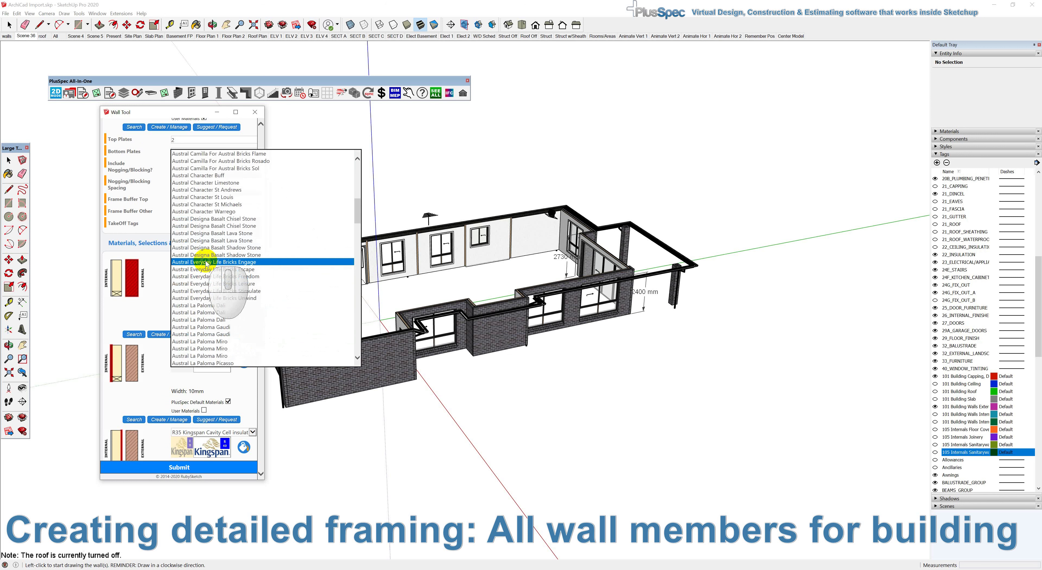
left_click(207, 262)
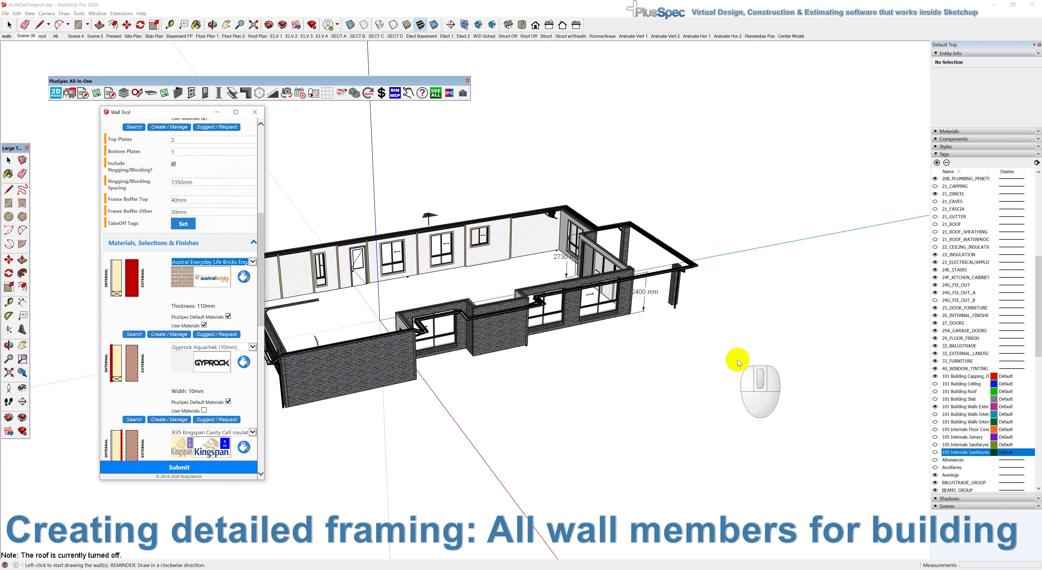
- Start the masonry veneer wall at the brick base corner beside the alfresco and trace it past the two windows through the next two corners
scroll(630, 315, "up", 2)
scroll(627, 317, "up", 6)
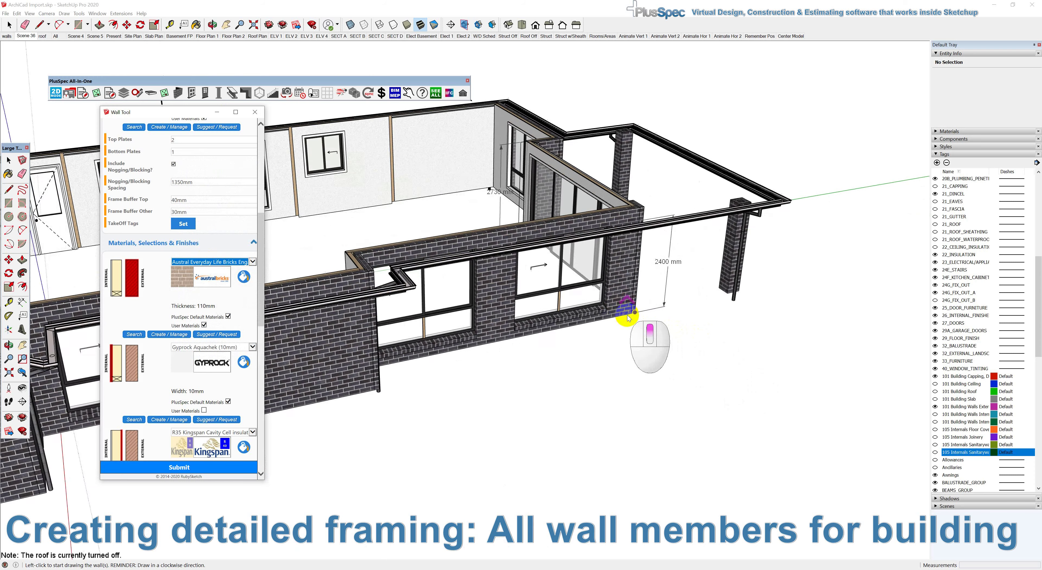
left_click(642, 311)
scroll(587, 330, "down", 3)
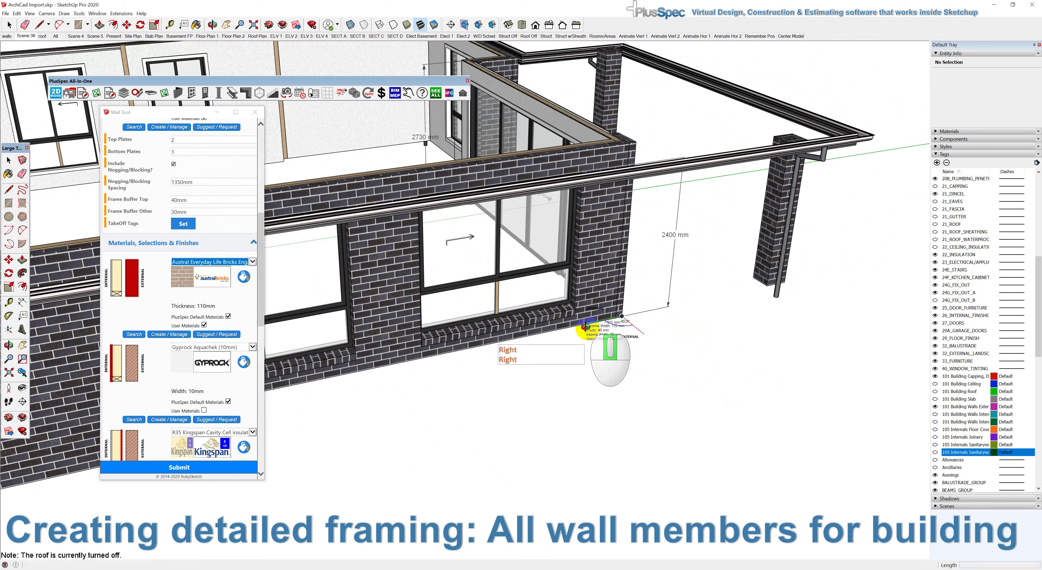
middle_click_drag(585, 326, 491, 298)
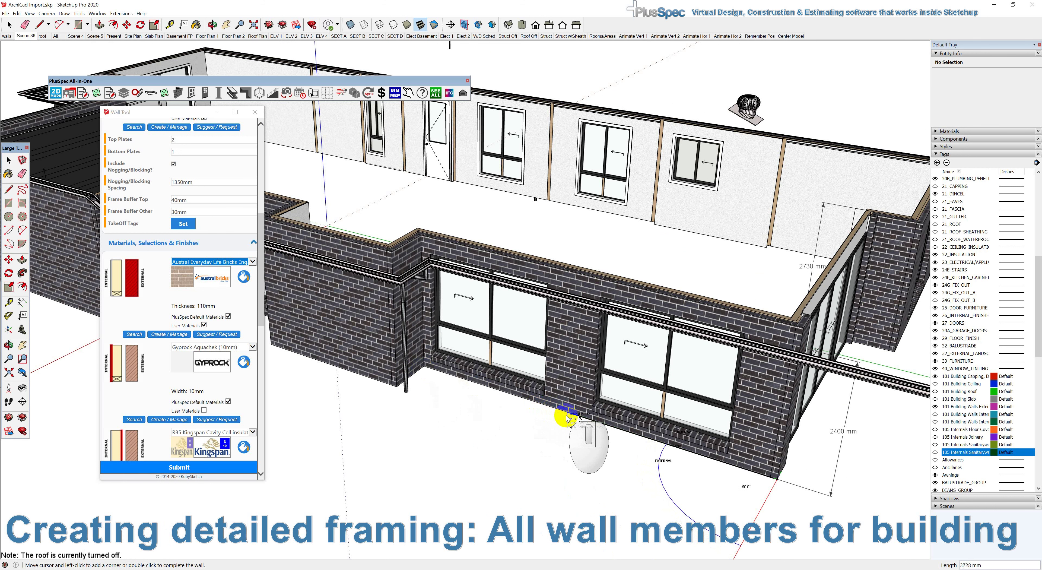
left_click(423, 366)
left_click(398, 385)
- Continue the wall around the projecting brick section and the recessed window to the side door recess and the garage corner
middle_click_drag(493, 384, 627, 399)
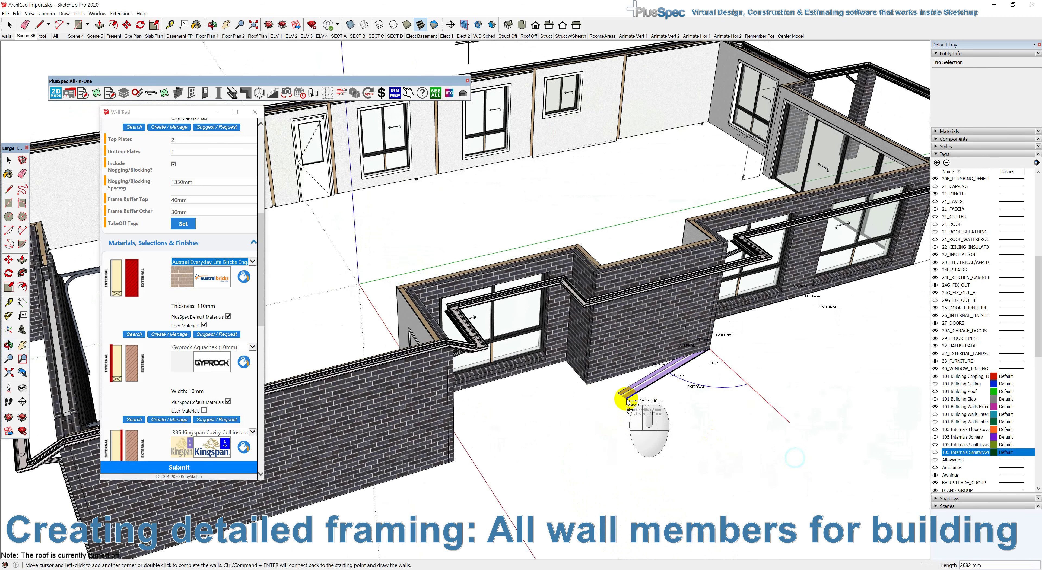
left_click(587, 384)
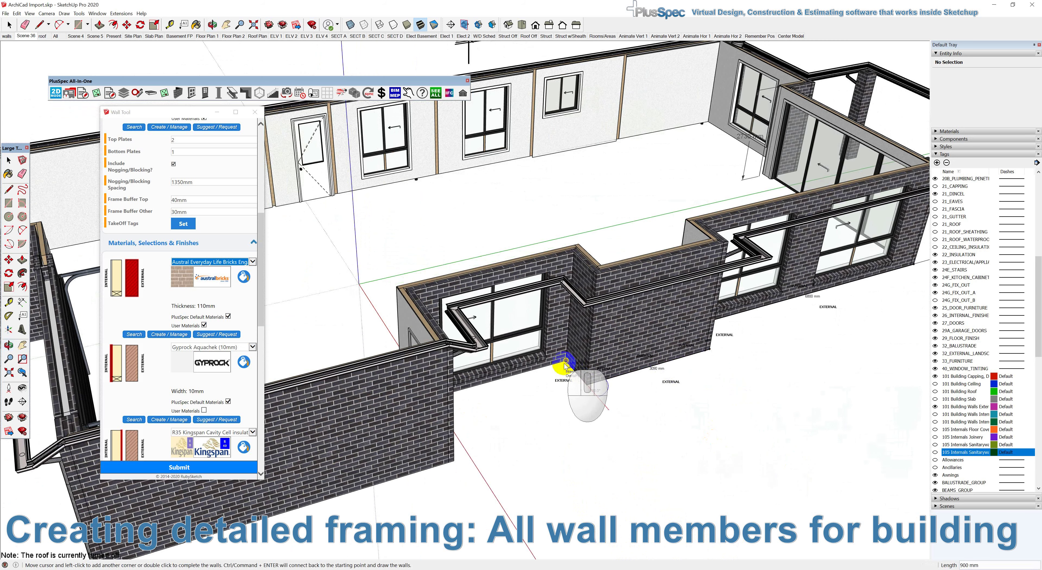
middle_click_drag(565, 364, 361, 348)
left_click(429, 390)
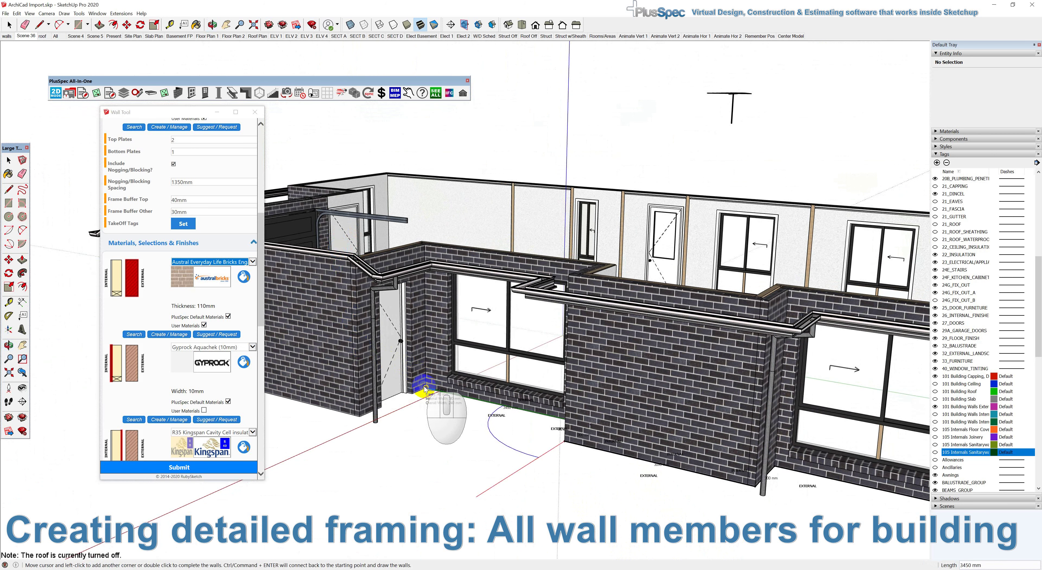
left_click(359, 416)
- Trace the wall along the garage's brick side and across the garage door to the corner at the entry door
middle_click_drag(351, 417, 625, 443)
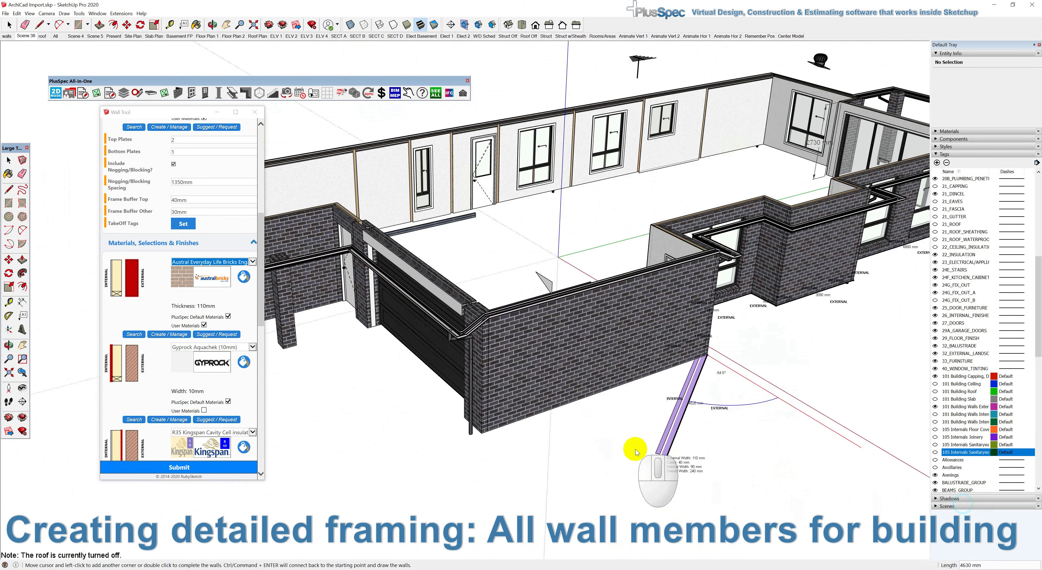
left_click(482, 432)
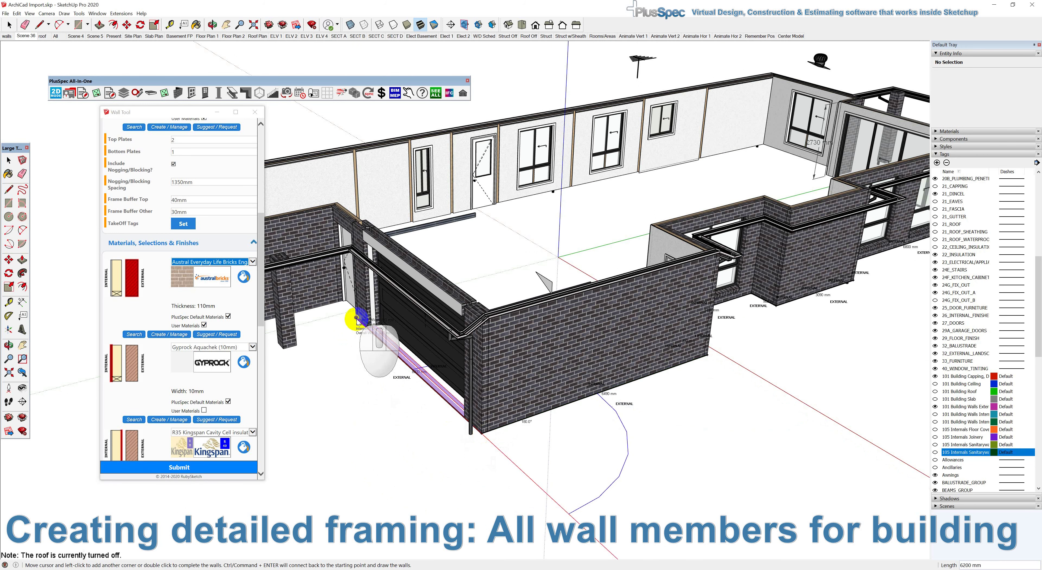
middle_click_drag(355, 318, 575, 422)
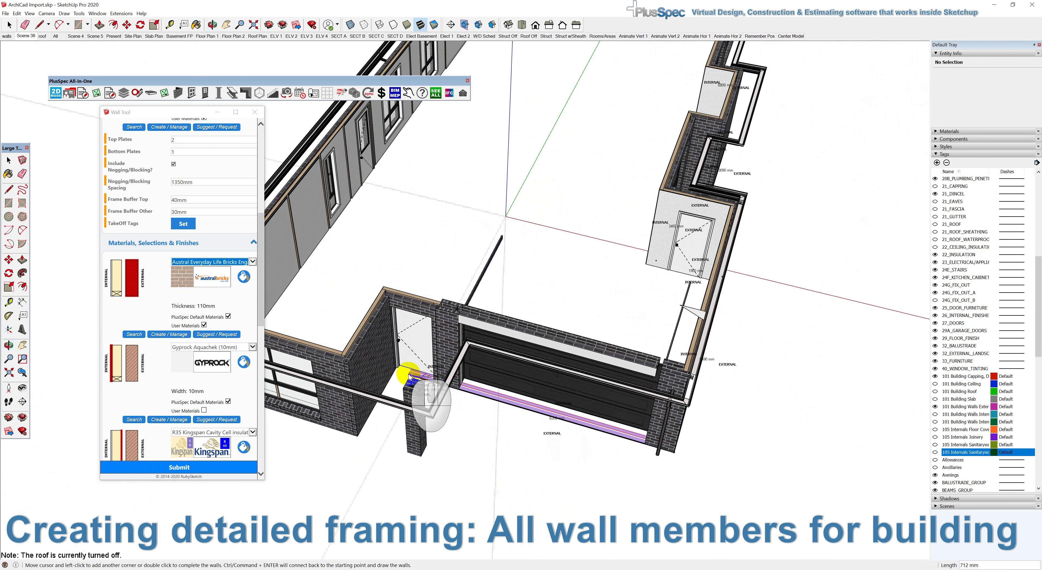
left_click(396, 370)
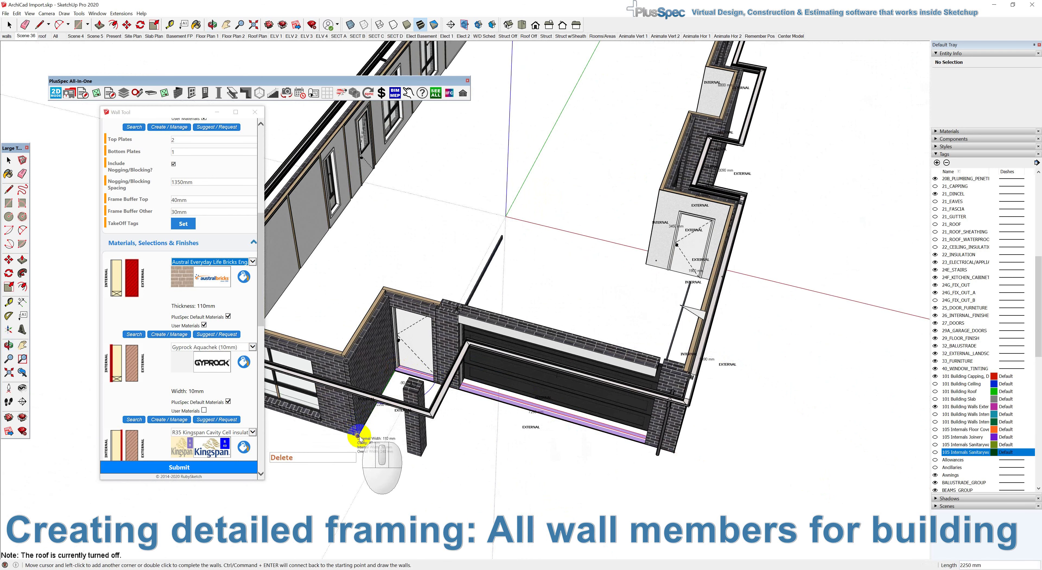
- Trace the wall around the front window room and along the full length of the opposite side to the rear corner
middle_click_drag(353, 417, 521, 428)
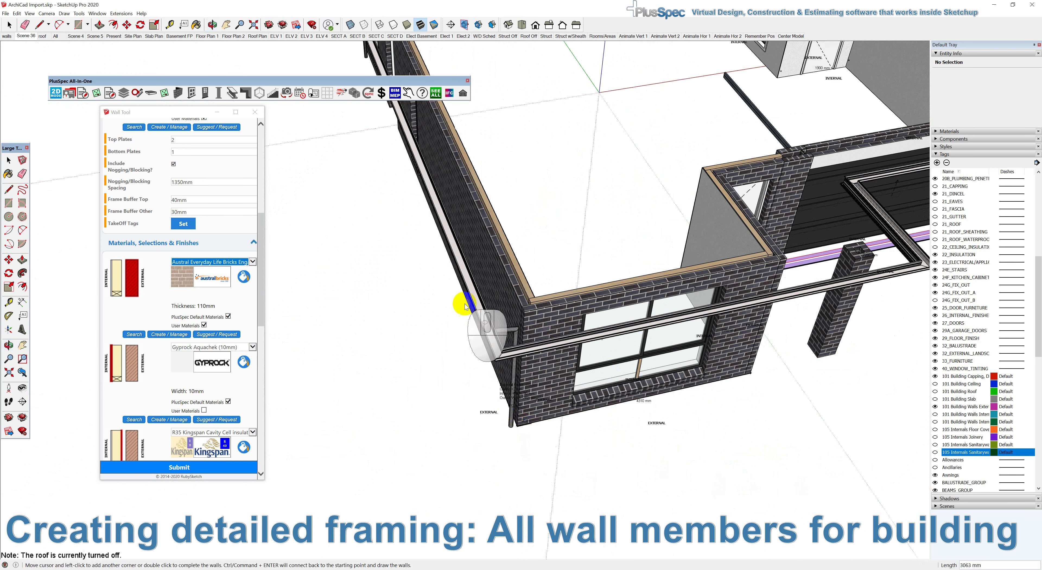
middle_click_drag(479, 342, 459, 303, "shift")
scroll(459, 304, "down", 3)
middle_click_drag(430, 256, 798, 321)
scroll(430, 391, "up", 3)
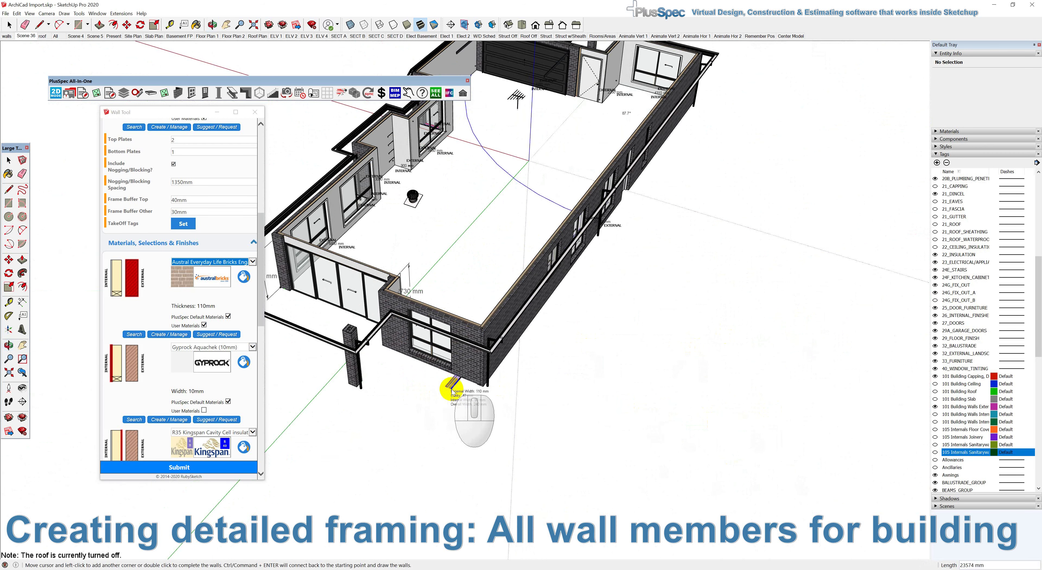
scroll(479, 387, "up", 5)
scroll(479, 386, "up", 5)
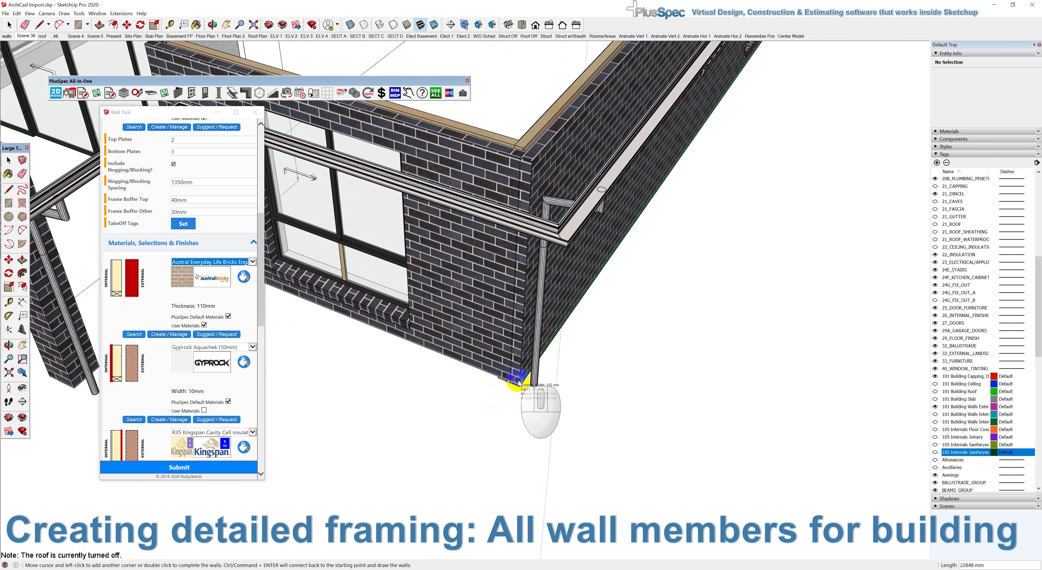
- Trace the rear window wall, the alfresco return and the sliding door wall, finishing the wall run at its starting corner
scroll(441, 356, "down", 3)
middle_click_drag(380, 324, 523, 372)
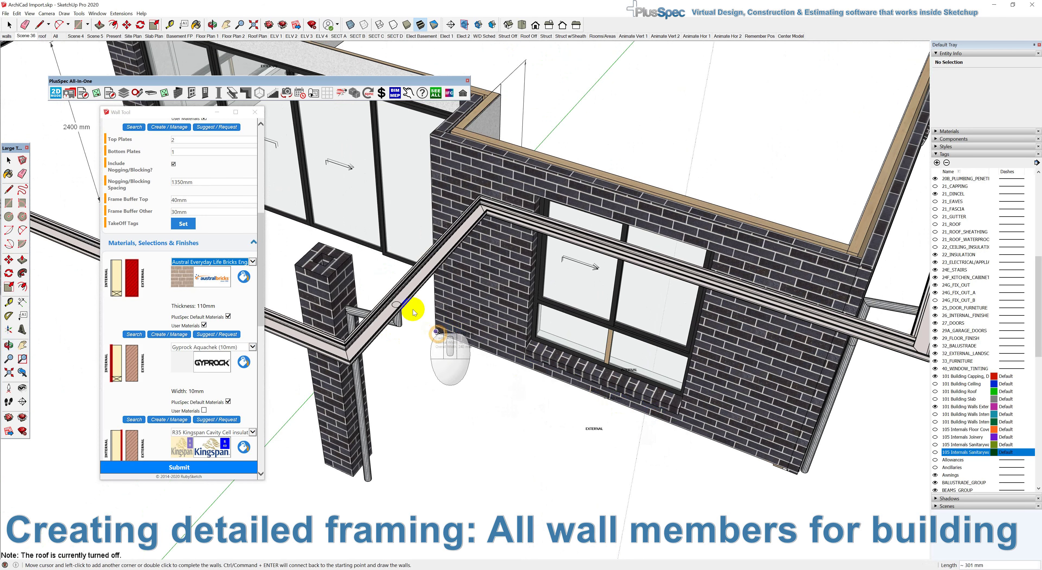
middle_click_drag(412, 310, 833, 298)
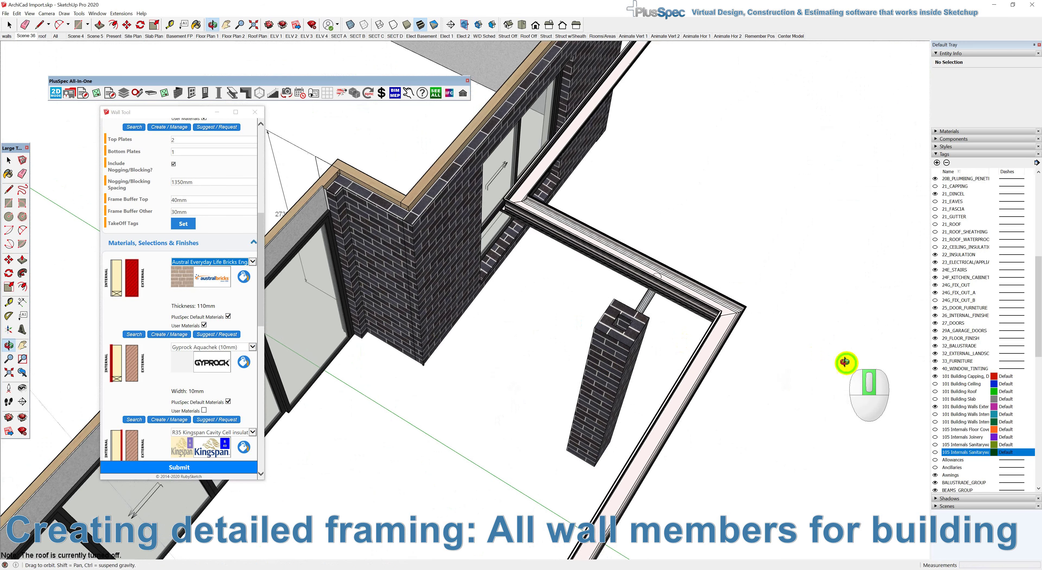
left_click(368, 332)
middle_click_drag(395, 365, 533, 359)
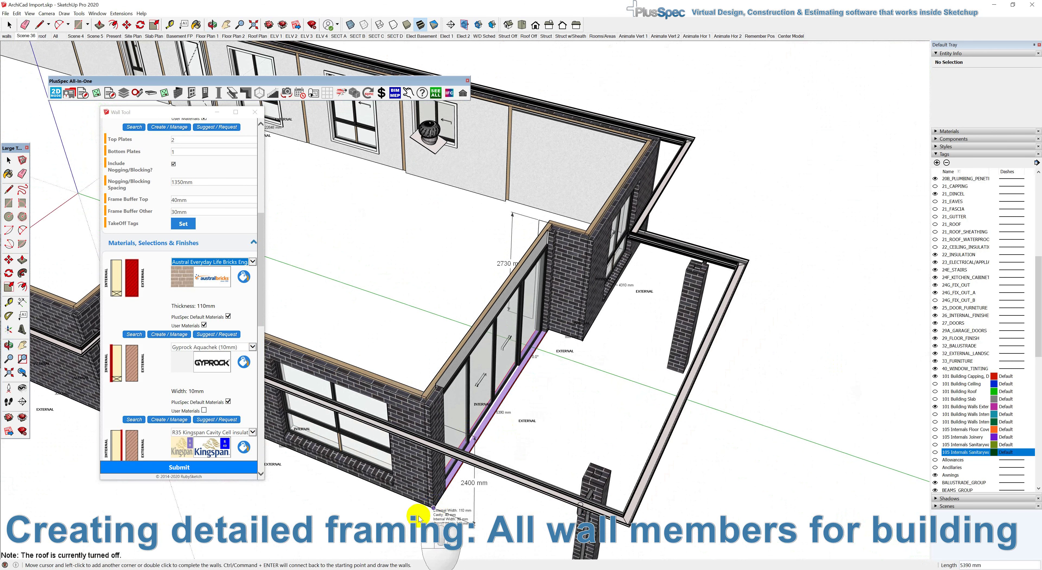
double_click(442, 473)
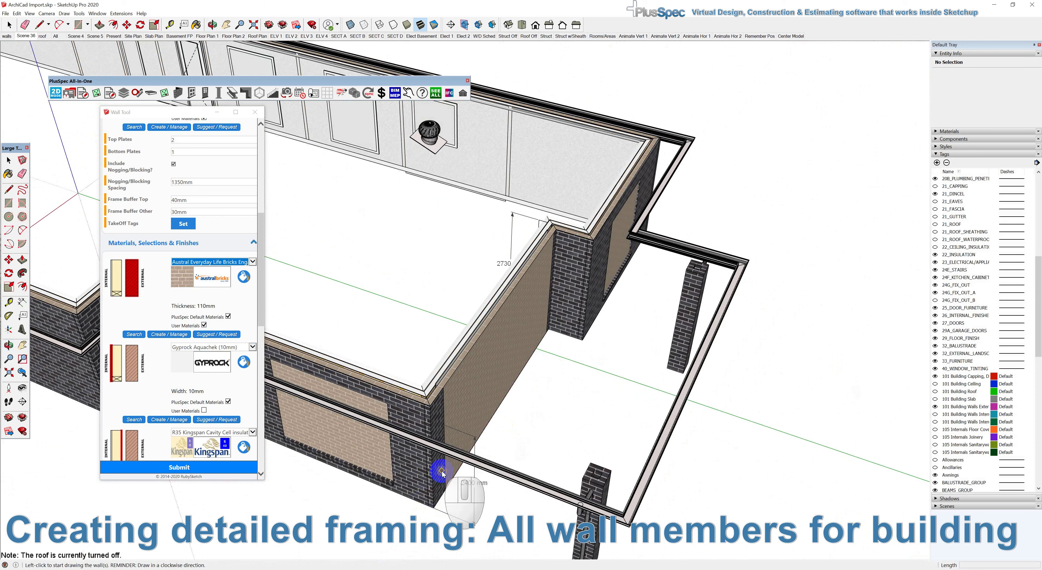
- Hide the imported external building walls by turning off the visibility of their tag
middle_click_drag(442, 474, 558, 380)
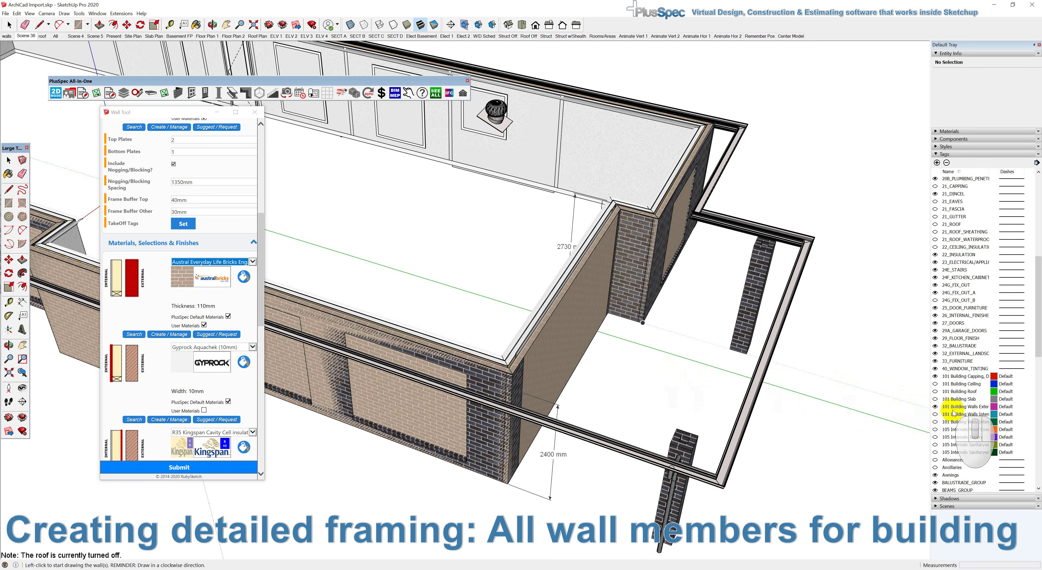
left_click(935, 406)
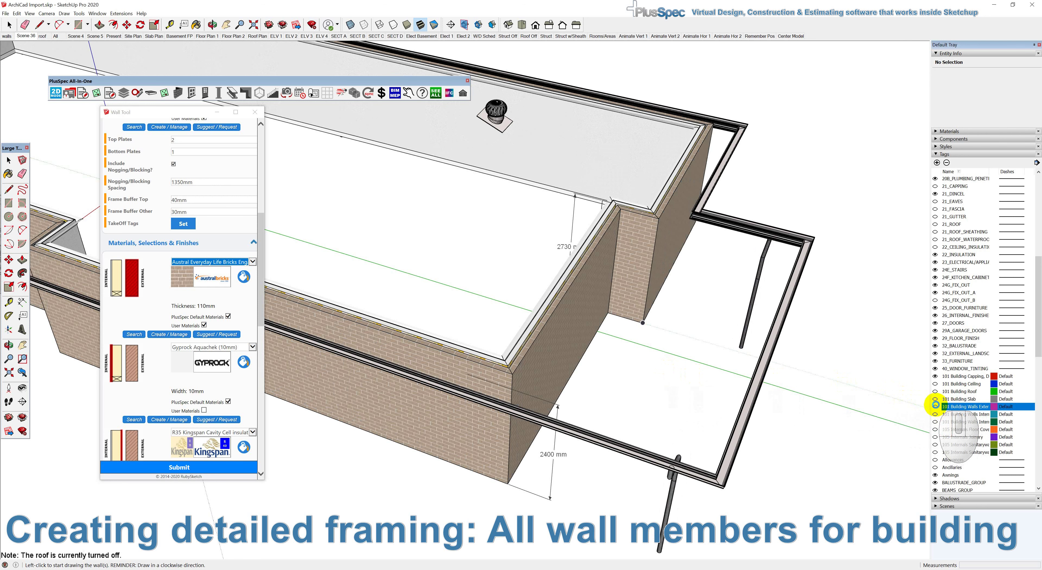
middle_click_drag(644, 333, 849, 315)
- Make the 17A_FRAME tag visible and turn on X-ray display to see the timber framing inside the traced walls
scroll(984, 234, "up", 6)
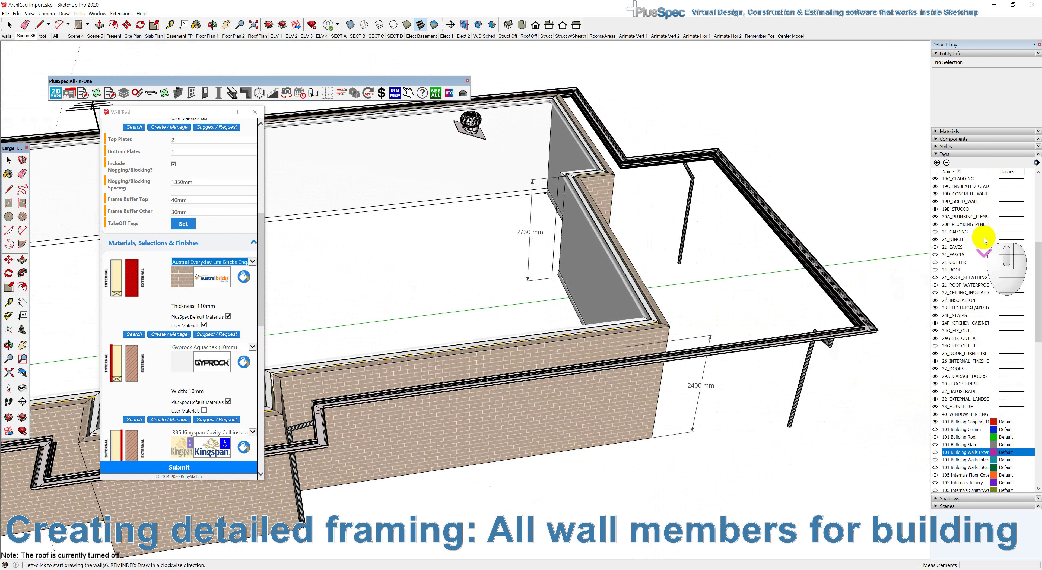
scroll(975, 227, "up", 3)
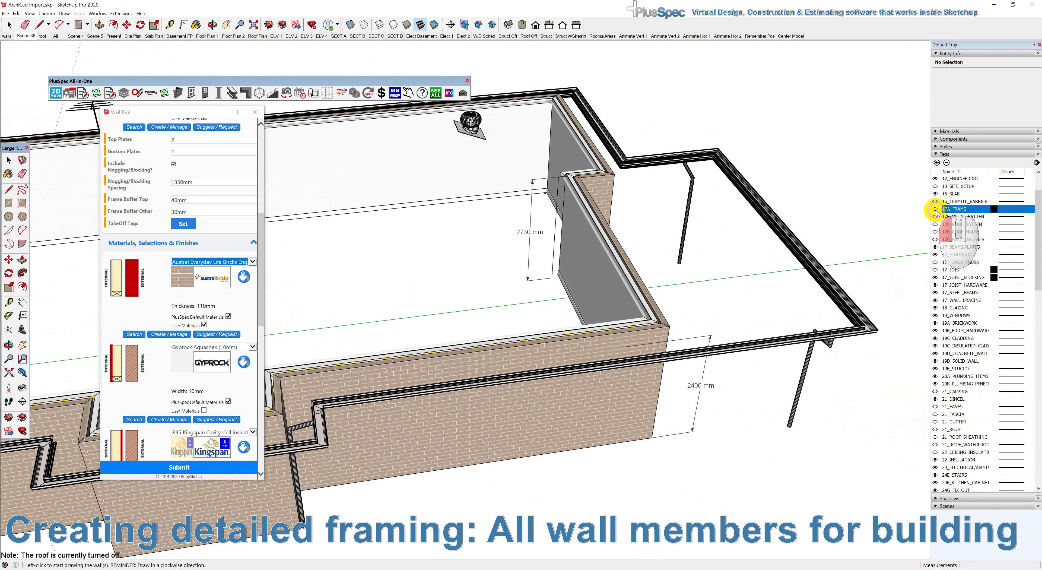
left_click(936, 210)
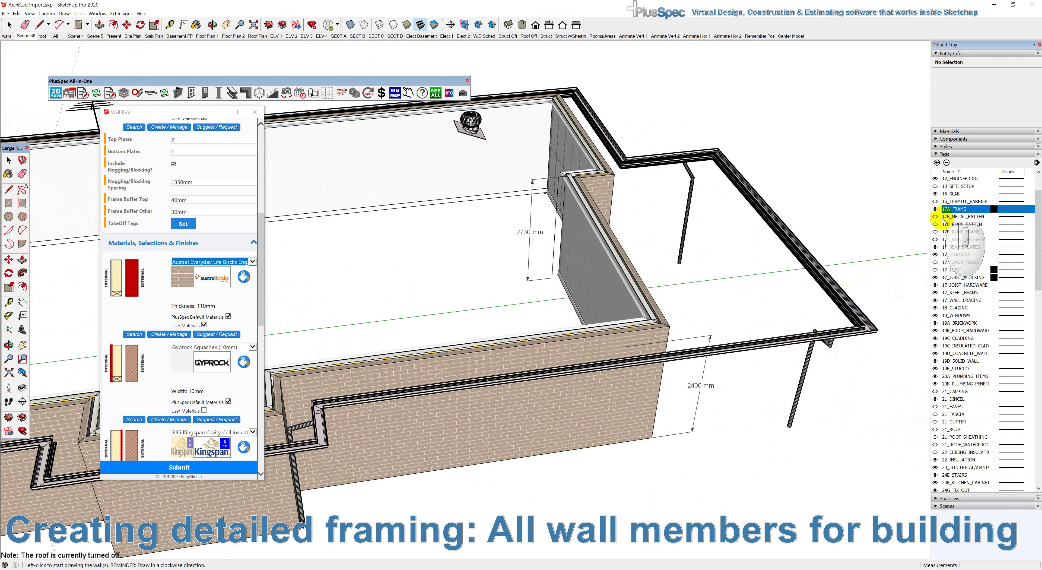
left_click(351, 25)
middle_click_drag(538, 259, 507, 256)
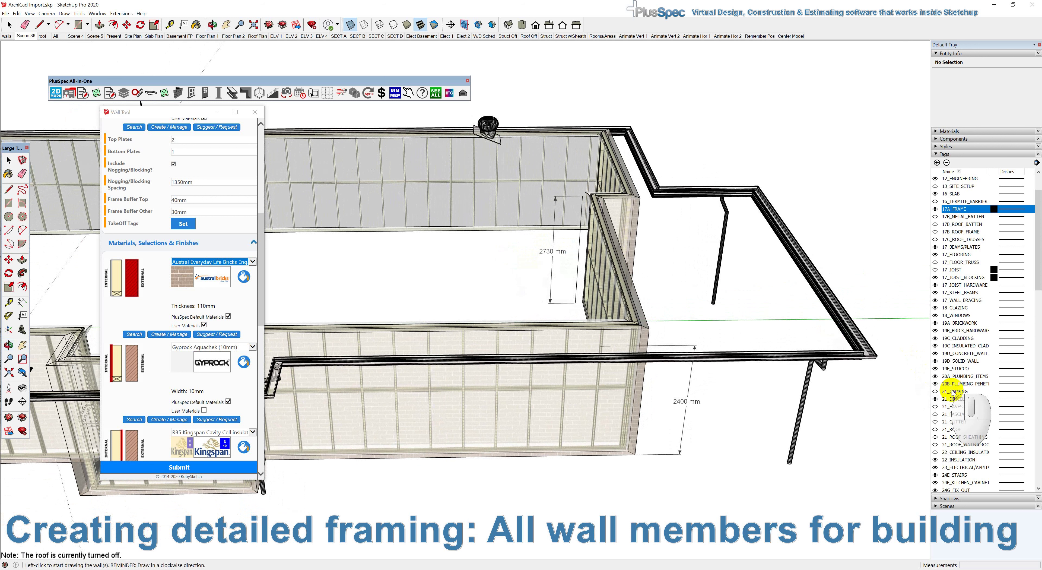
- Show the imported external walls again as a guide for the openings, switching the imported internal walls on and back off
scroll(954, 391, "down", 8)
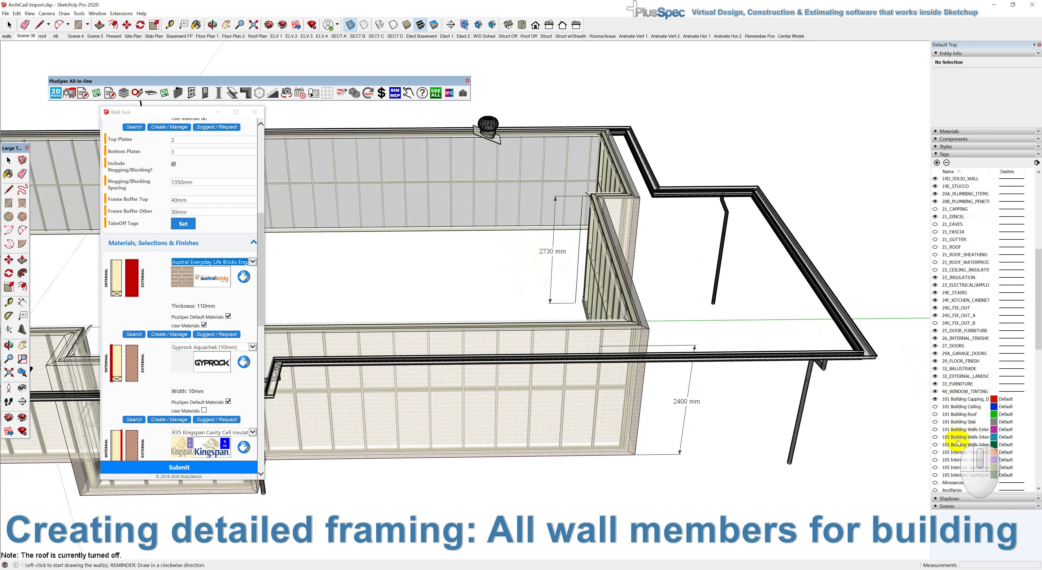
left_click(935, 430)
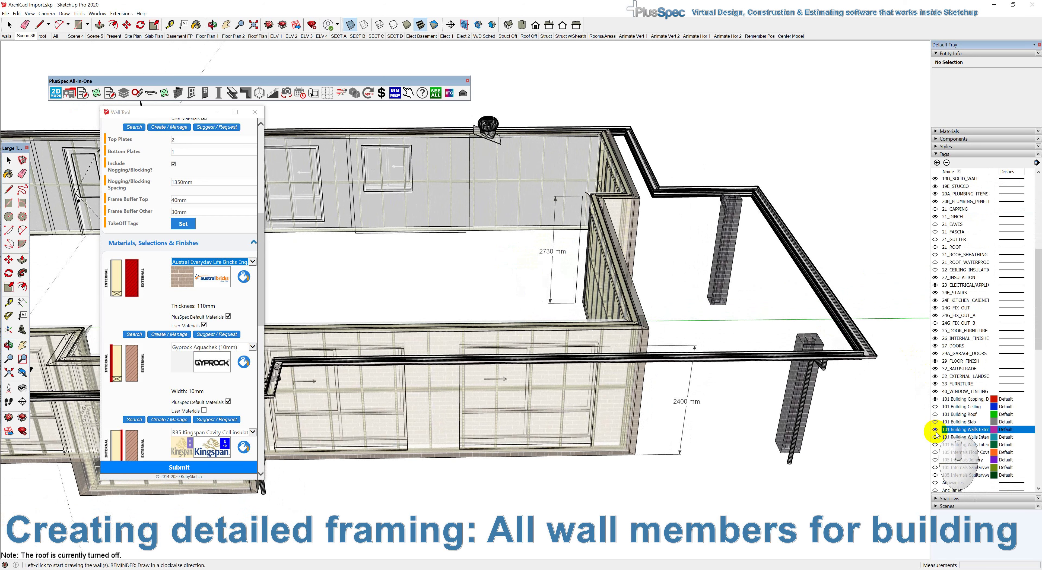
middle_click_drag(712, 405, 694, 395)
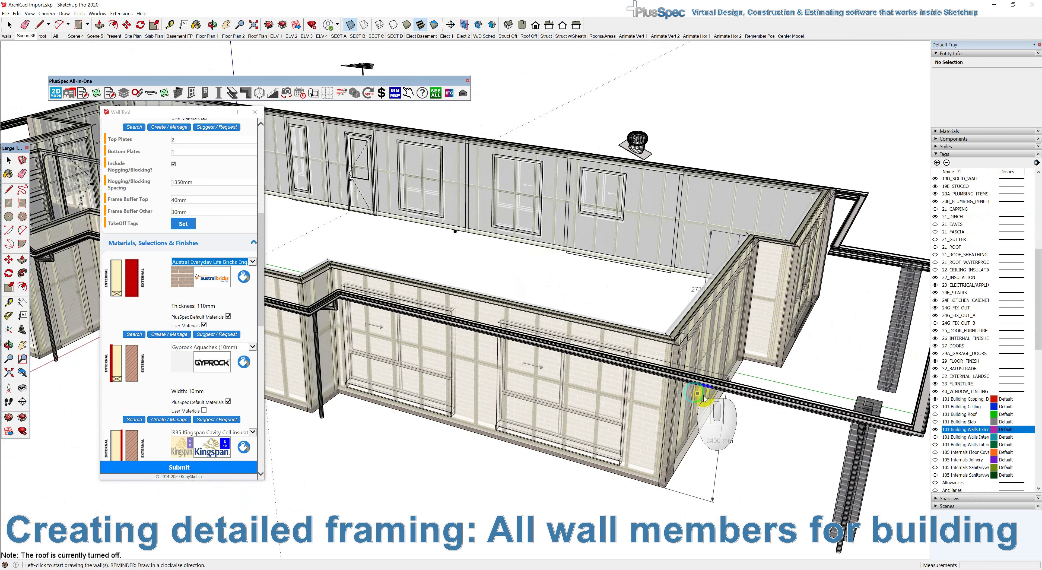
left_click(935, 437)
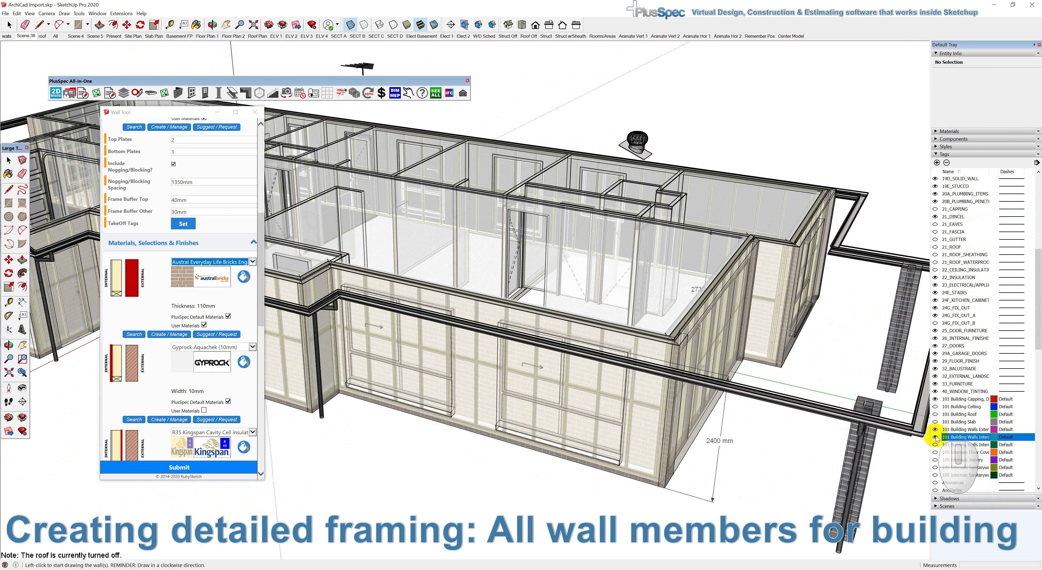
left_click(934, 437)
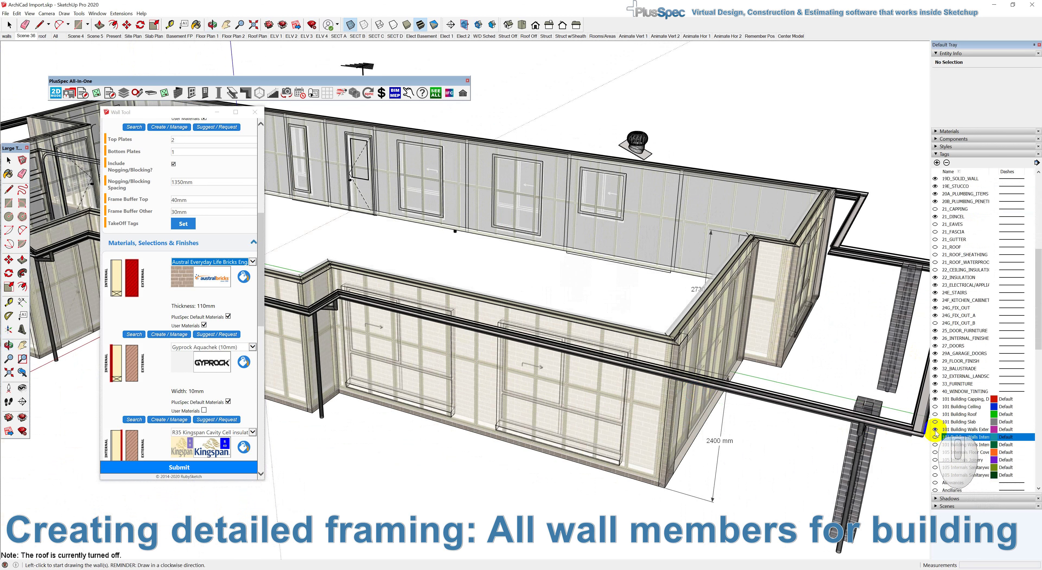
left_click(935, 430)
left_click(935, 430)
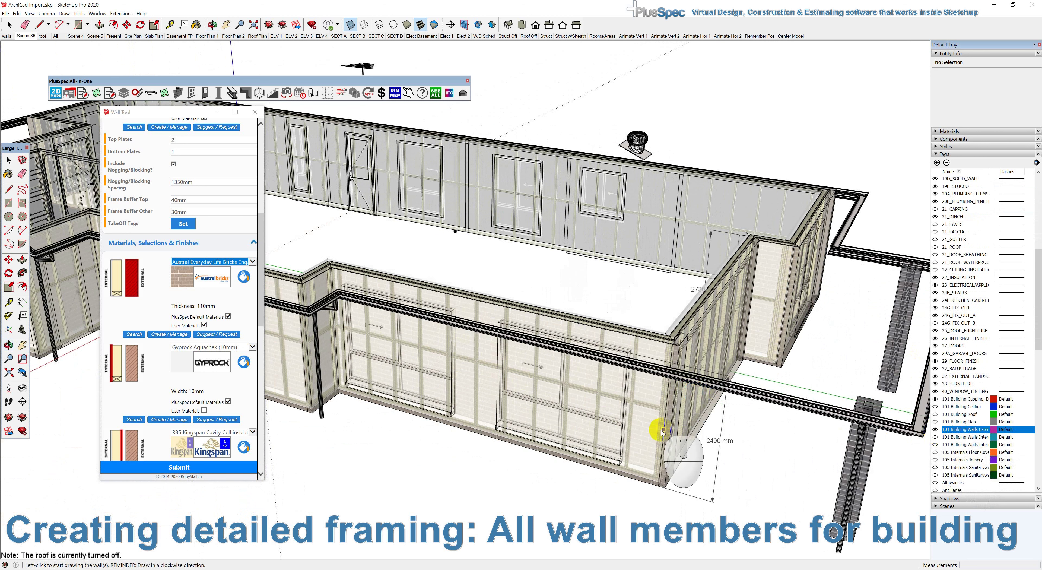
- Add a 2000 mm high window to the long wall, spanning the imported window nearest the alfresco corner
scroll(612, 436, "up", 3)
middle_click_drag(612, 437, 686, 428)
right_click(642, 341)
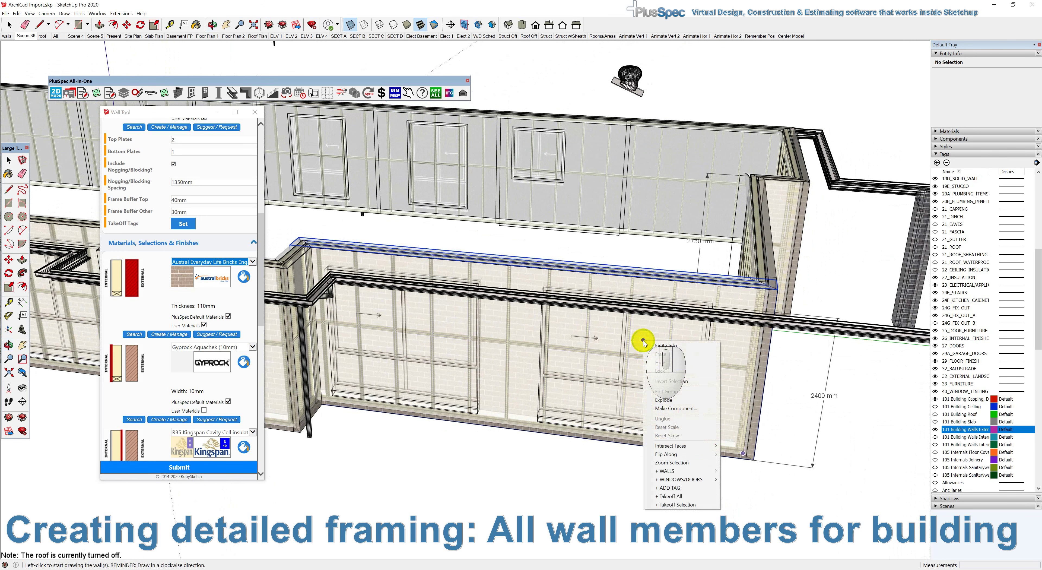
mouse_move(677, 472)
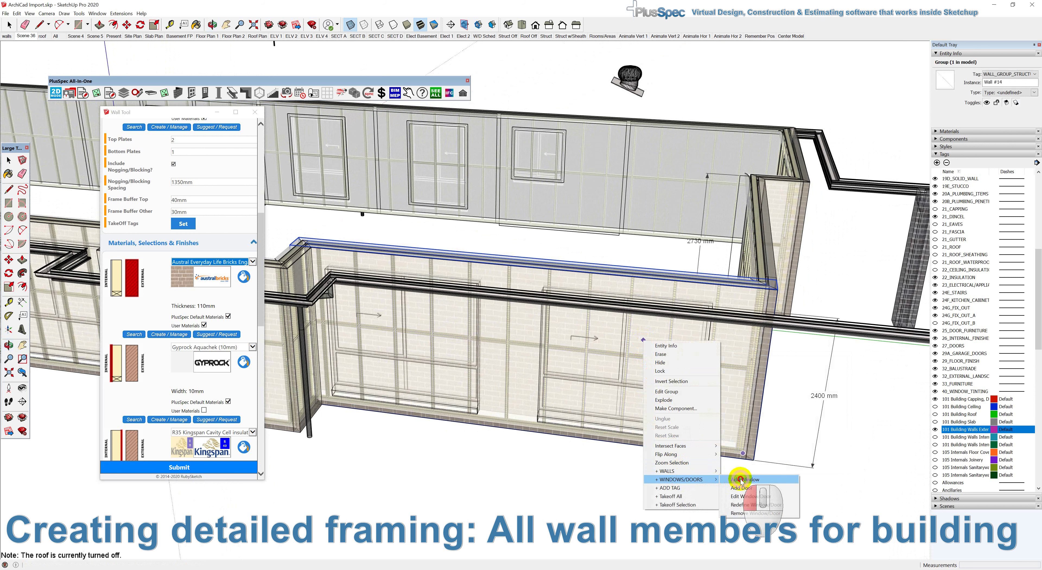
left_click(739, 479)
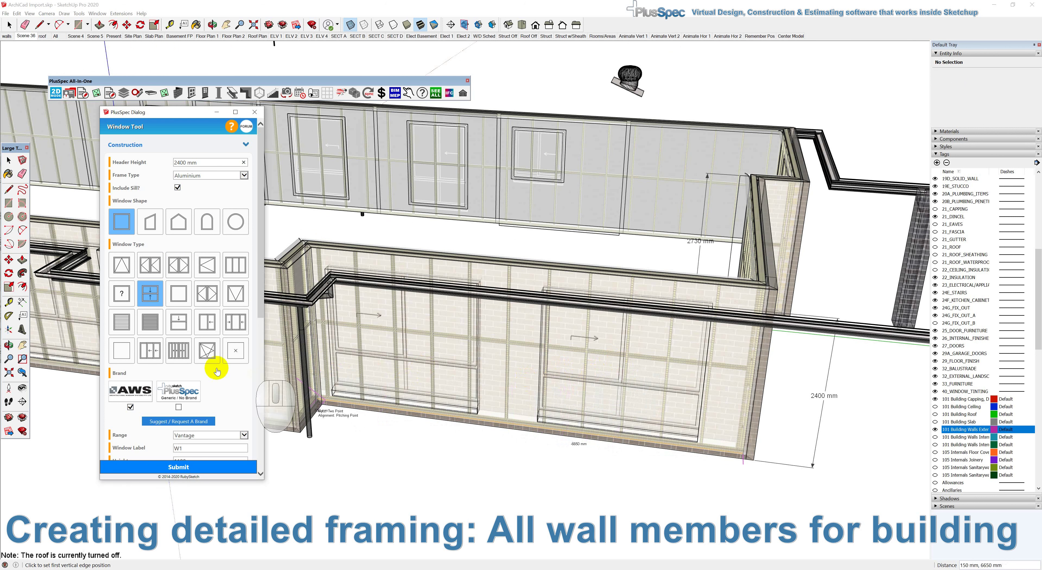
scroll(226, 391, "down", 3)
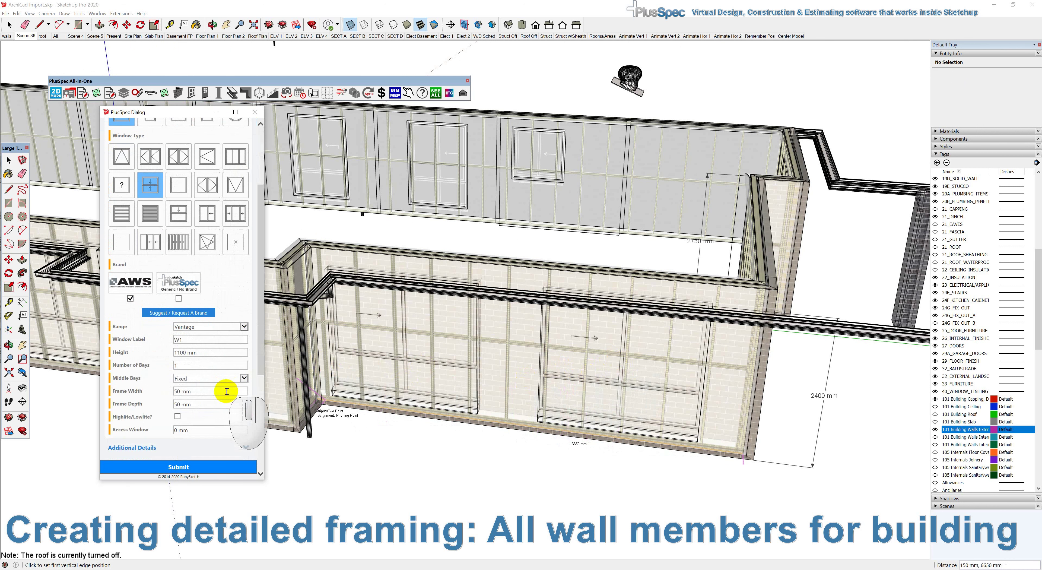
left_click_drag(202, 354, 162, 351)
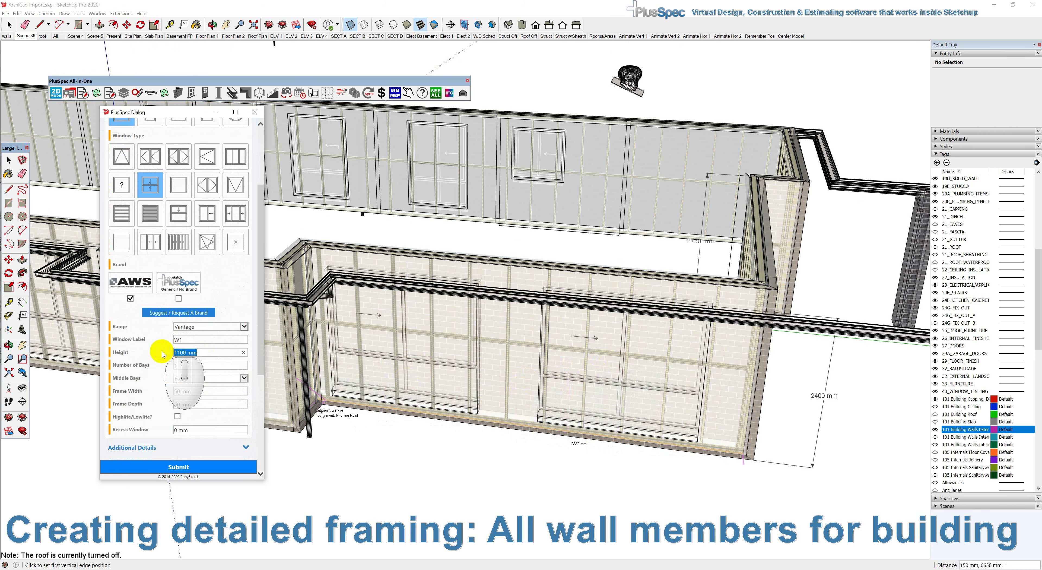
type("2000")
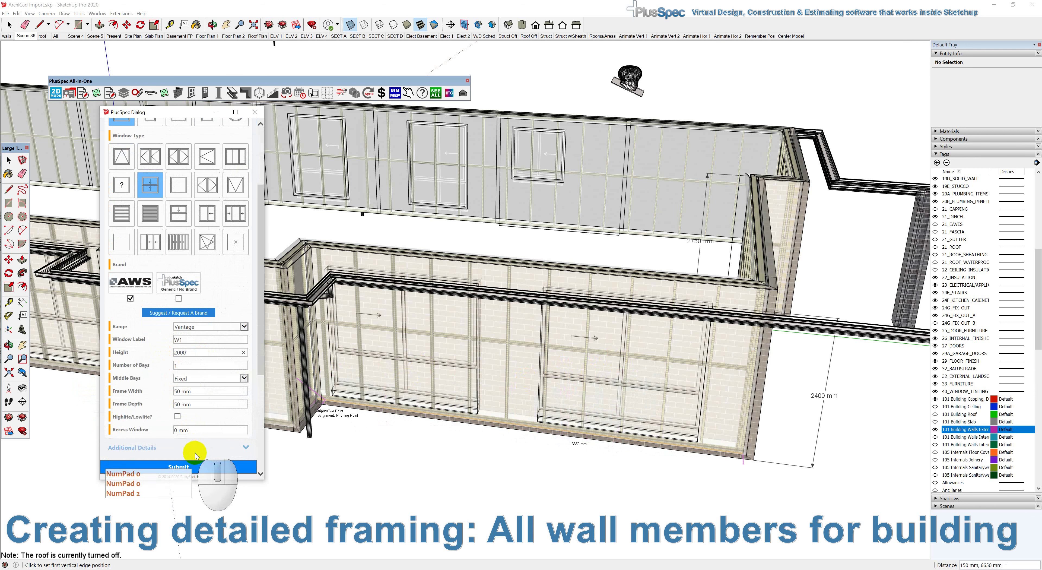
left_click(191, 467)
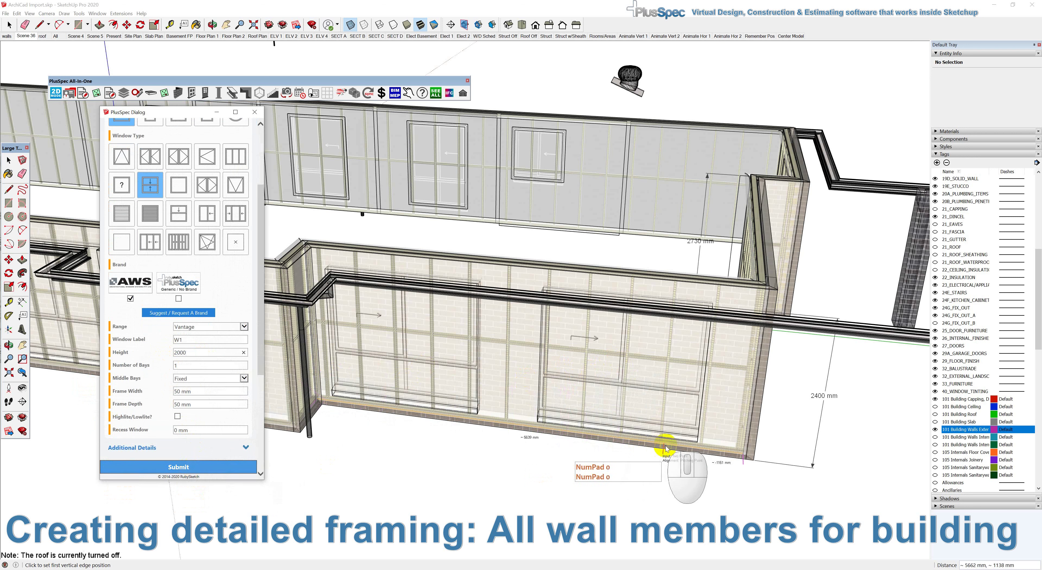
left_click(698, 443)
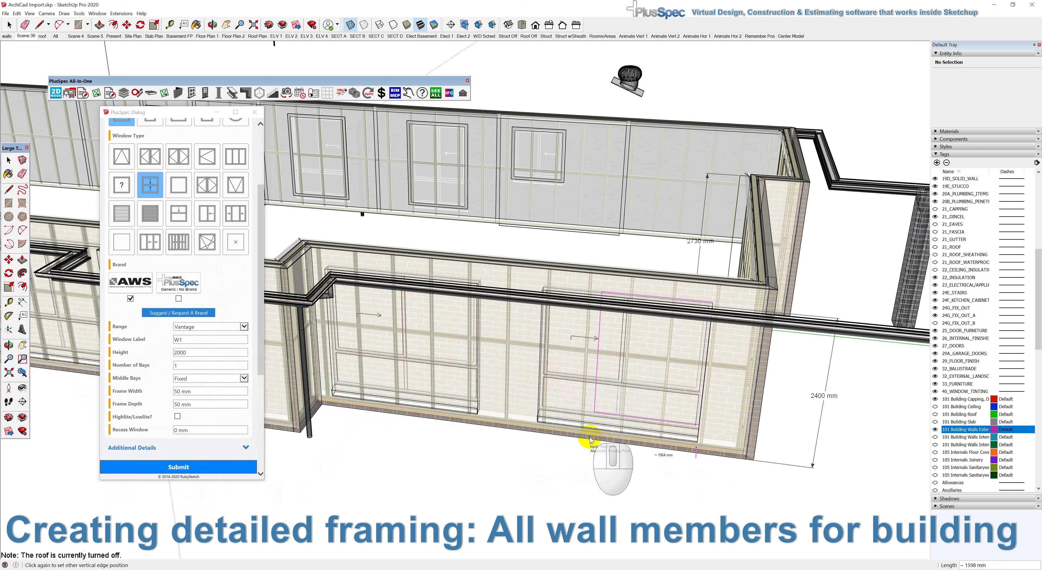
left_click(537, 423)
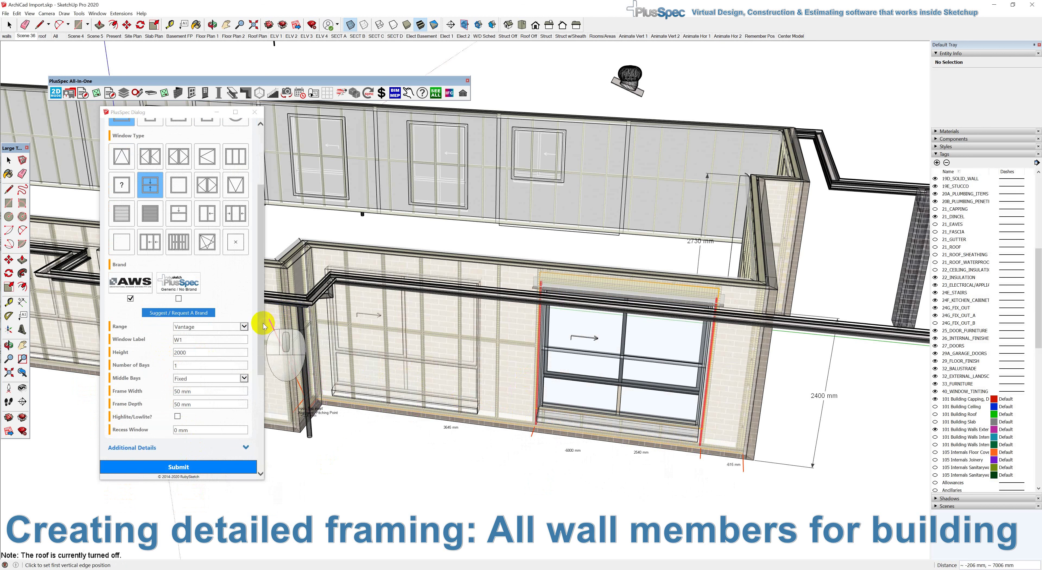
- Label the next window W2 and place it across the other imported window in the same wall
left_click(180, 340)
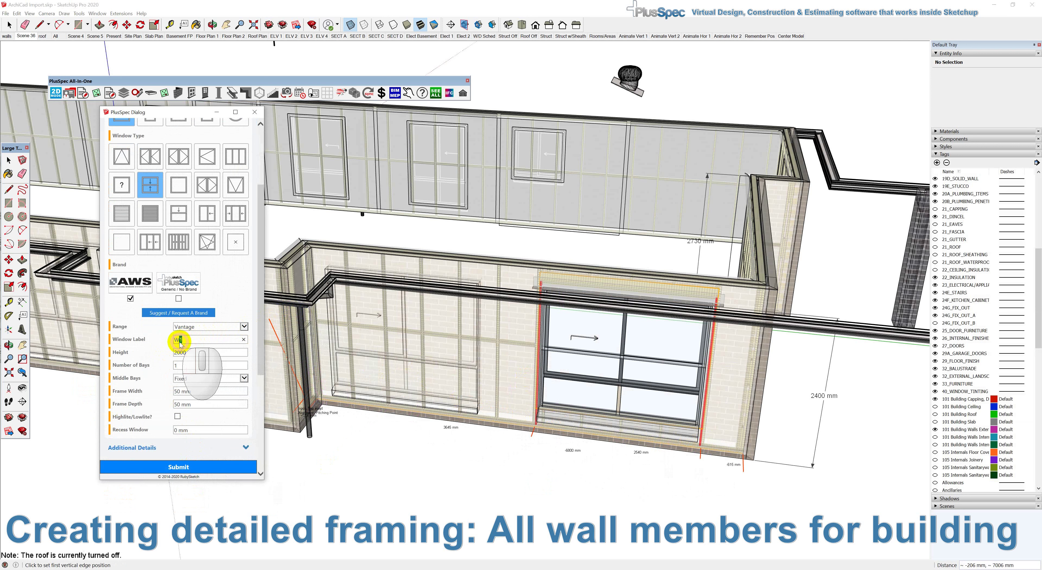
left_click(476, 411)
left_click(332, 393)
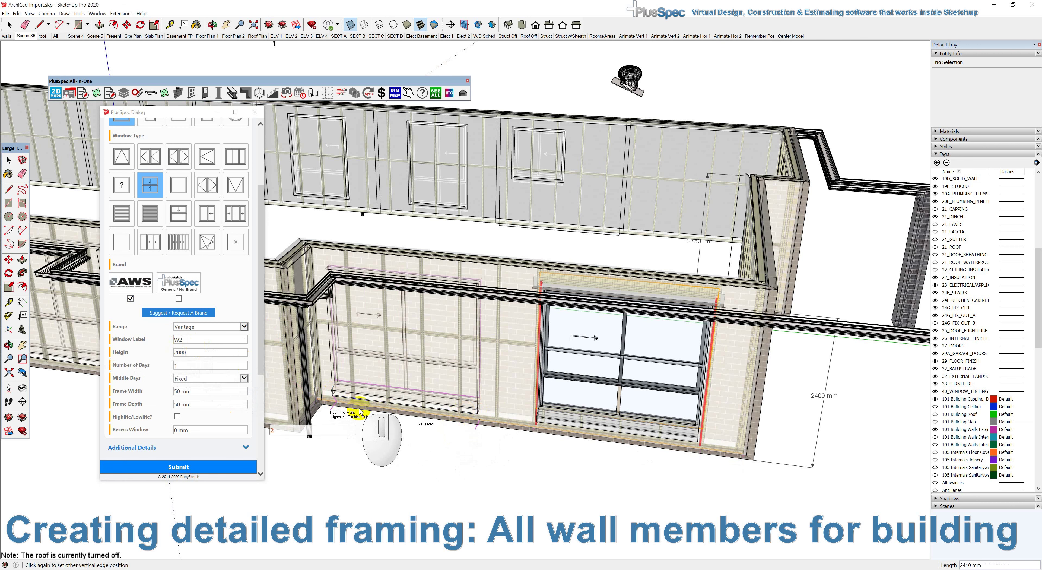
- Hide the imported external walls again and inspect the framing around both new windows from outside and inside
scroll(385, 412, "down", 3)
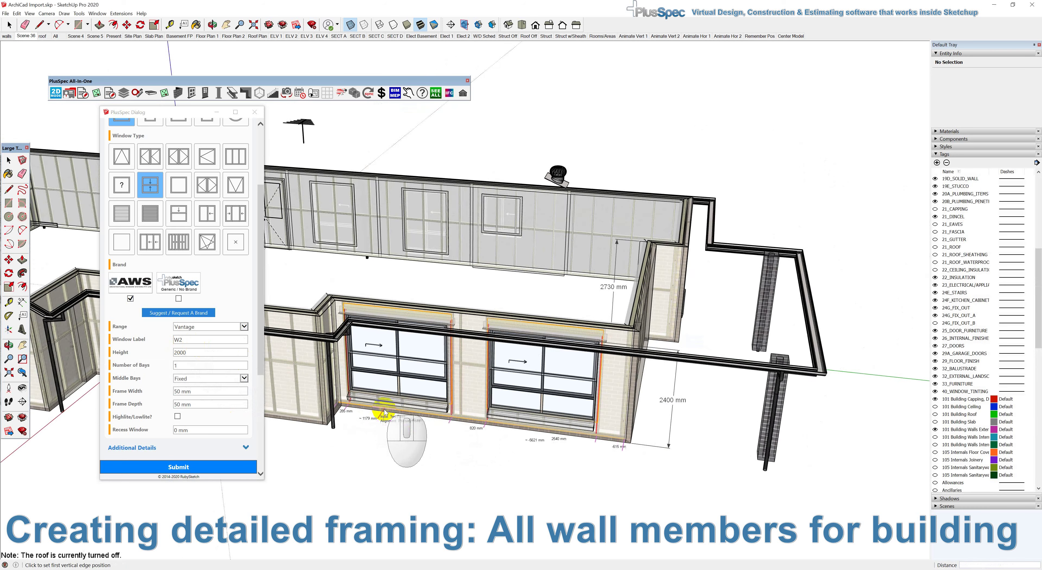
middle_click_drag(384, 411, 480, 356)
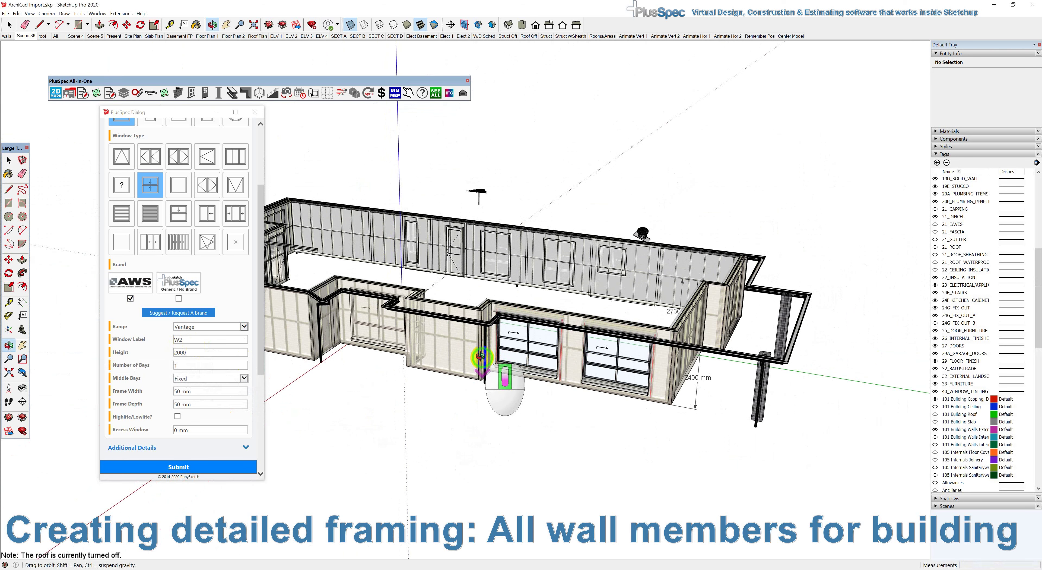
left_click(935, 430)
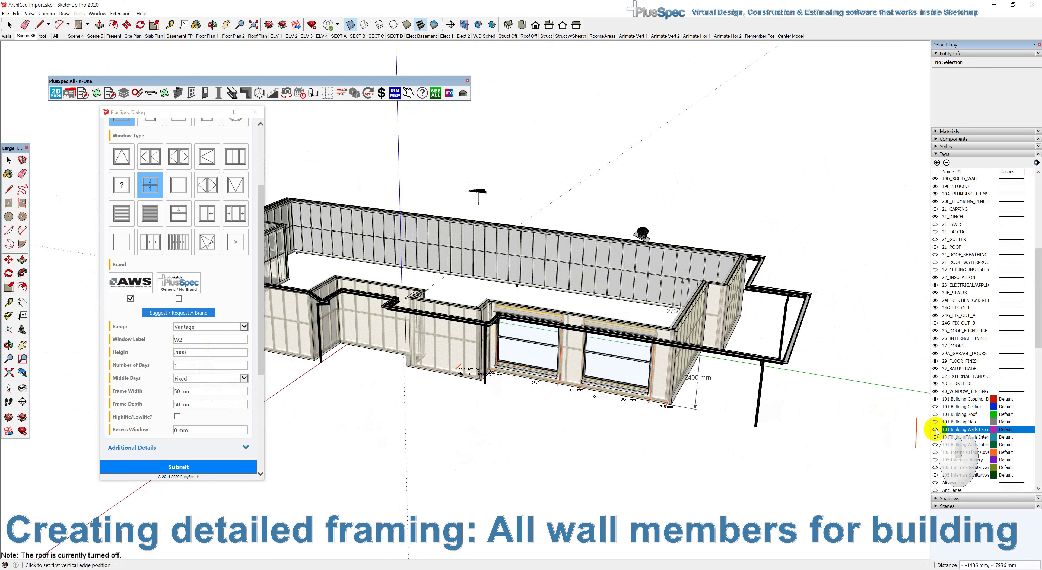
scroll(668, 348, "up", 5)
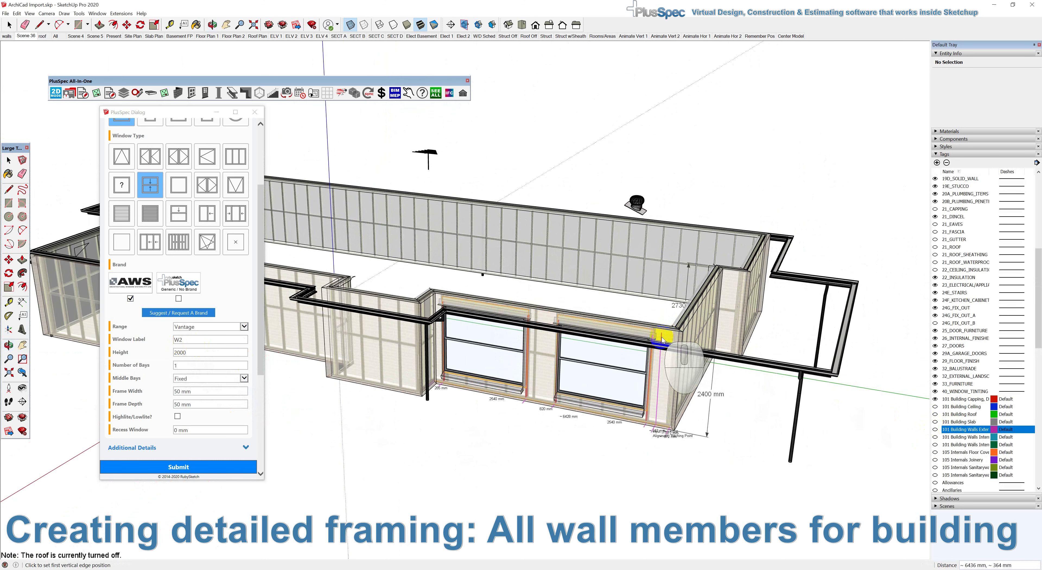
scroll(669, 356, "up", 3)
middle_click_drag(672, 360, 773, 393)
scroll(540, 304, "up", 5)
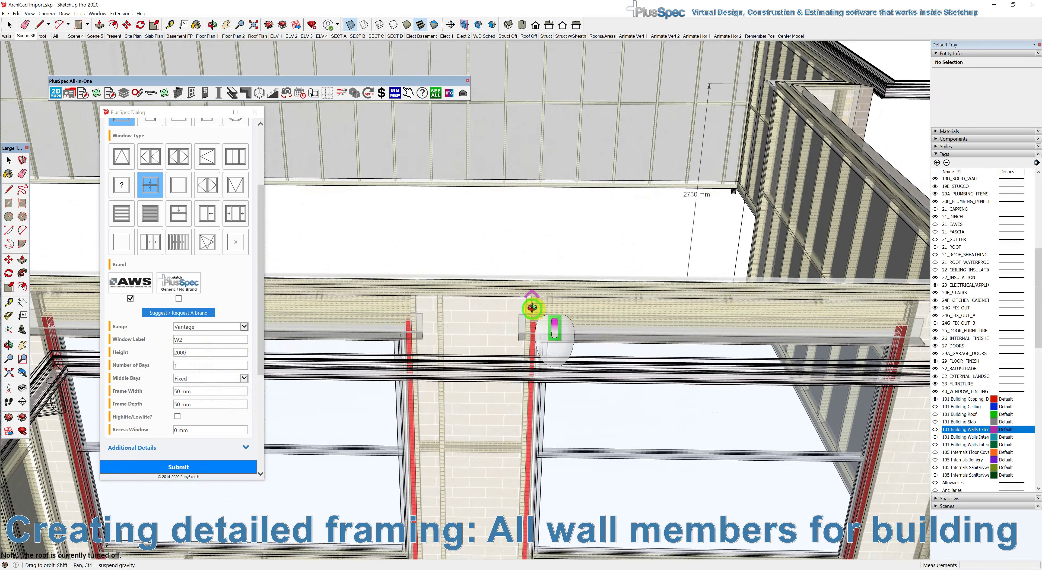
middle_click_drag(532, 303, 598, 186)
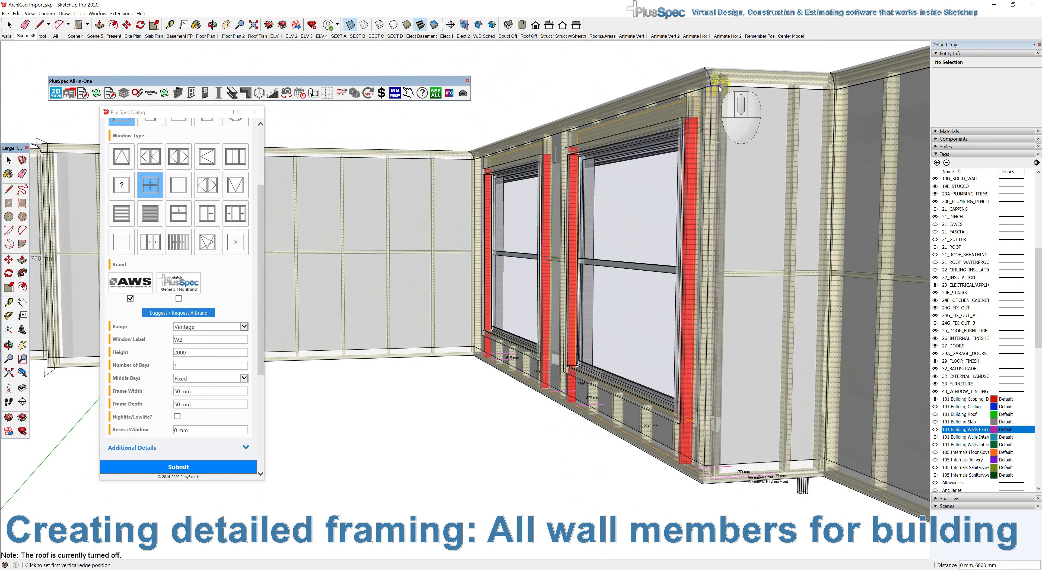
middle_click_drag(664, 442, 661, 286)
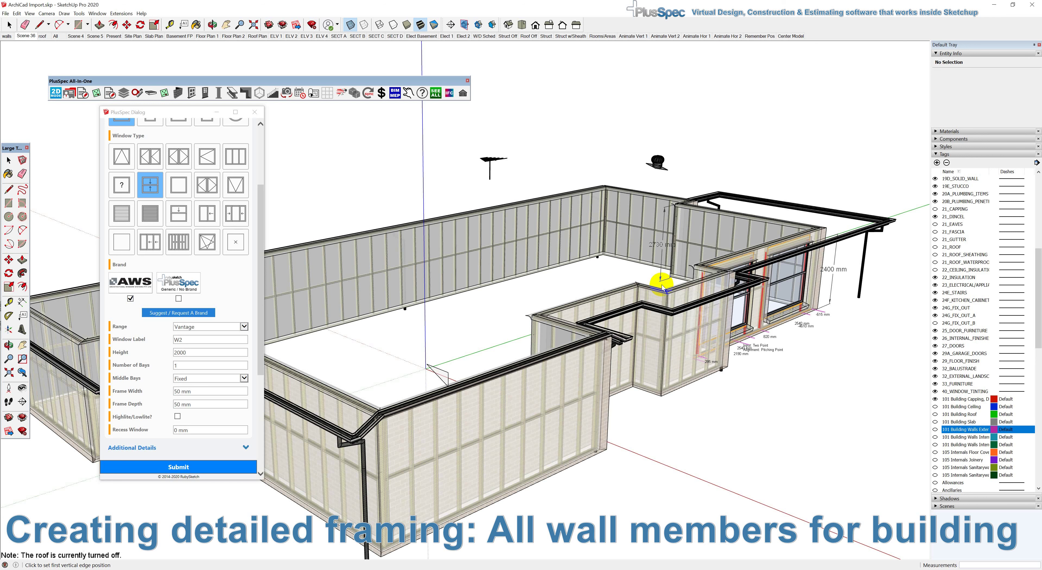
- Display the complete house with the All scene and open the itemized Framing list in the Takeoff Tool
left_click(57, 36)
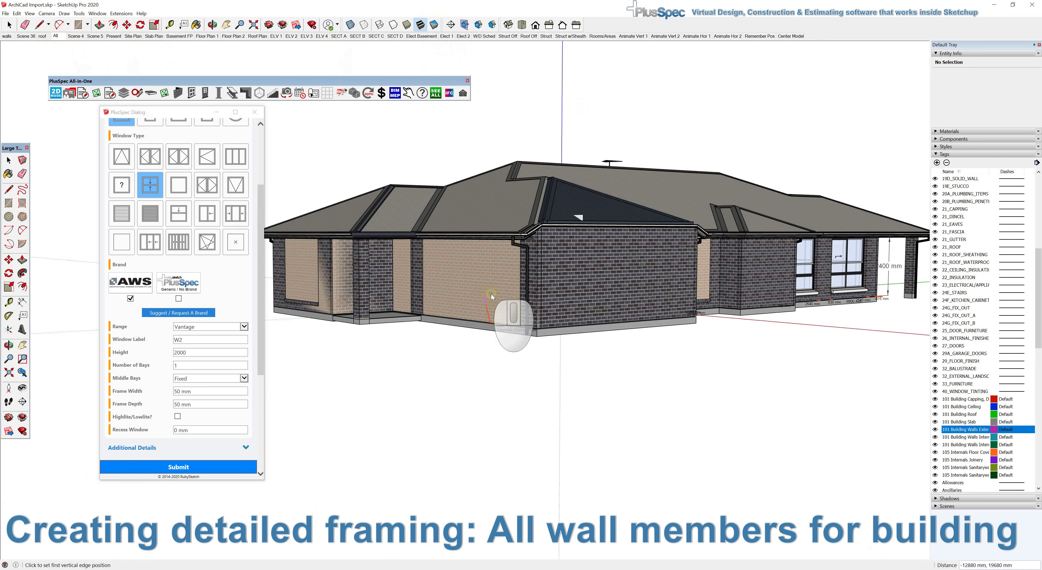
middle_click_drag(531, 276, 453, 251)
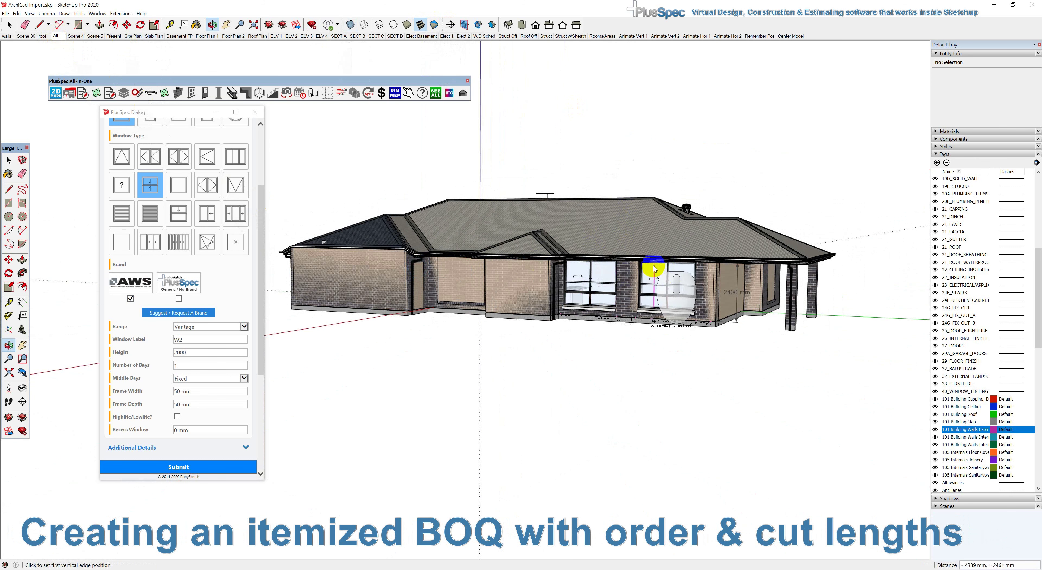
left_click(110, 93)
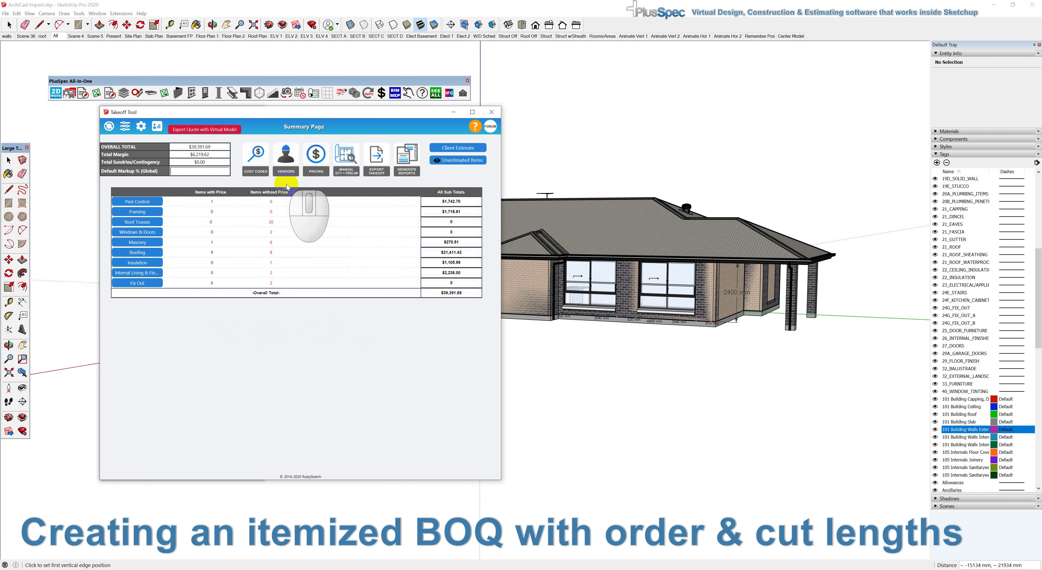
left_click(156, 213)
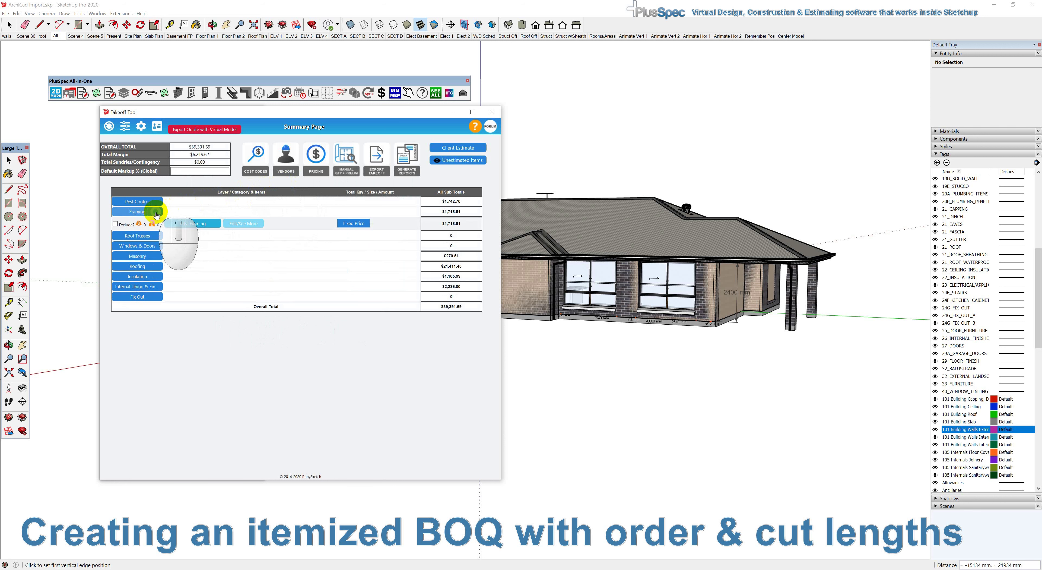
left_click(251, 232)
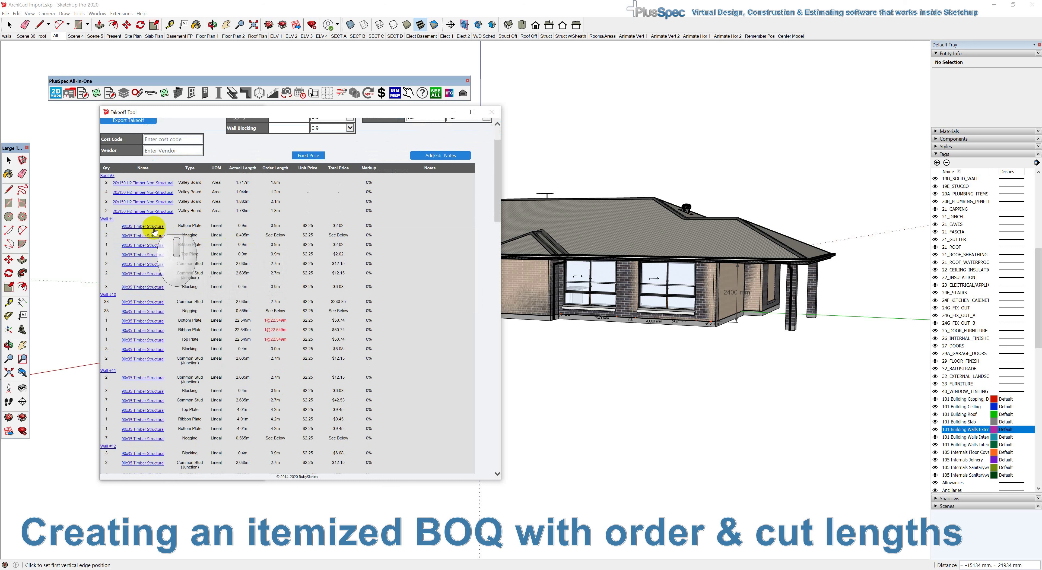
- Highlight the long window wall's ribbon plate from the itemized framing list and inspect it in the model
scroll(155, 231, "down", 3)
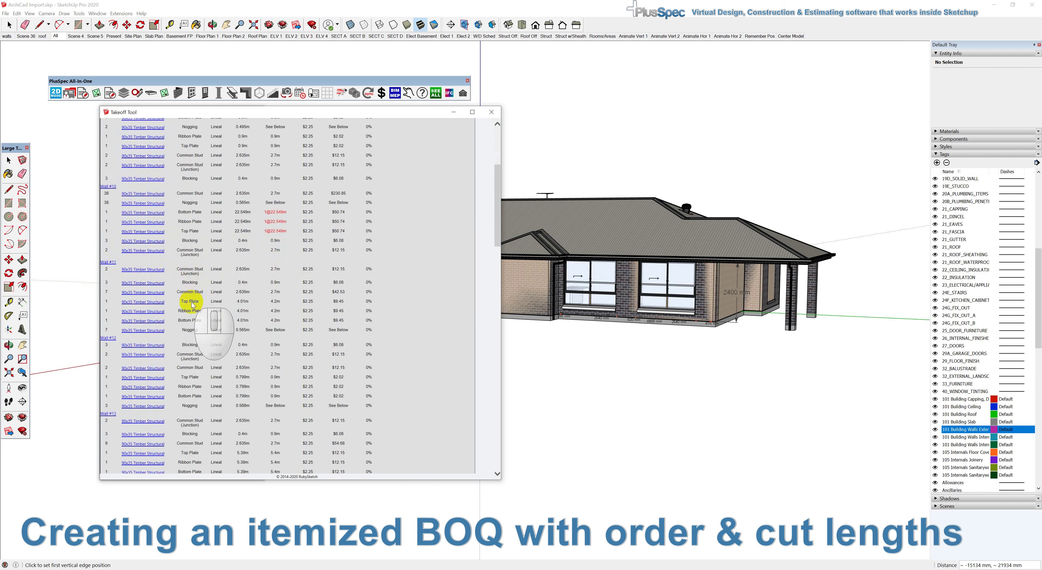
scroll(191, 318, "down", 8)
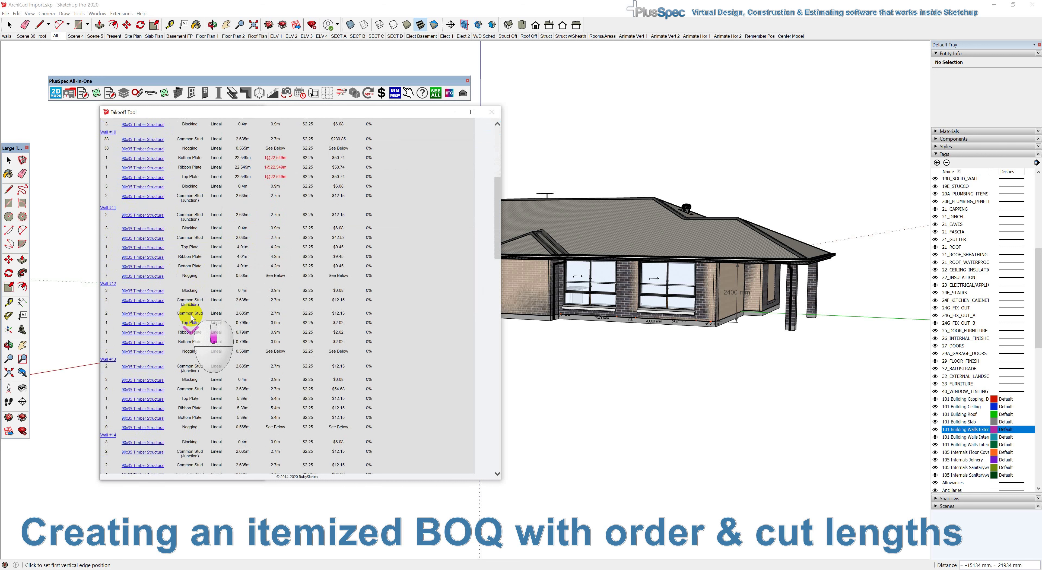
scroll(192, 318, "down", 5)
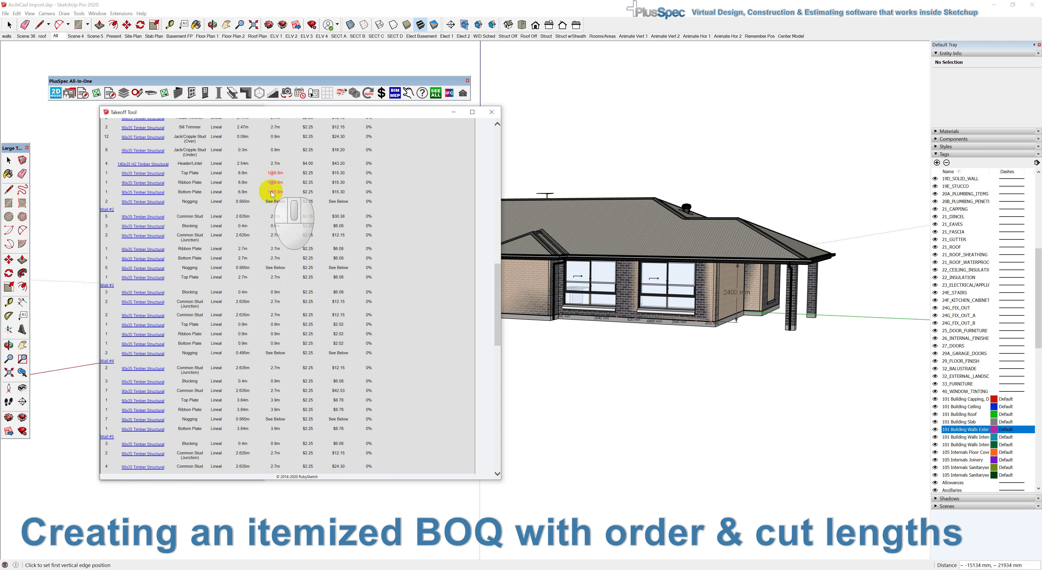
left_click(152, 183)
middle_click_drag(700, 255, 854, 464)
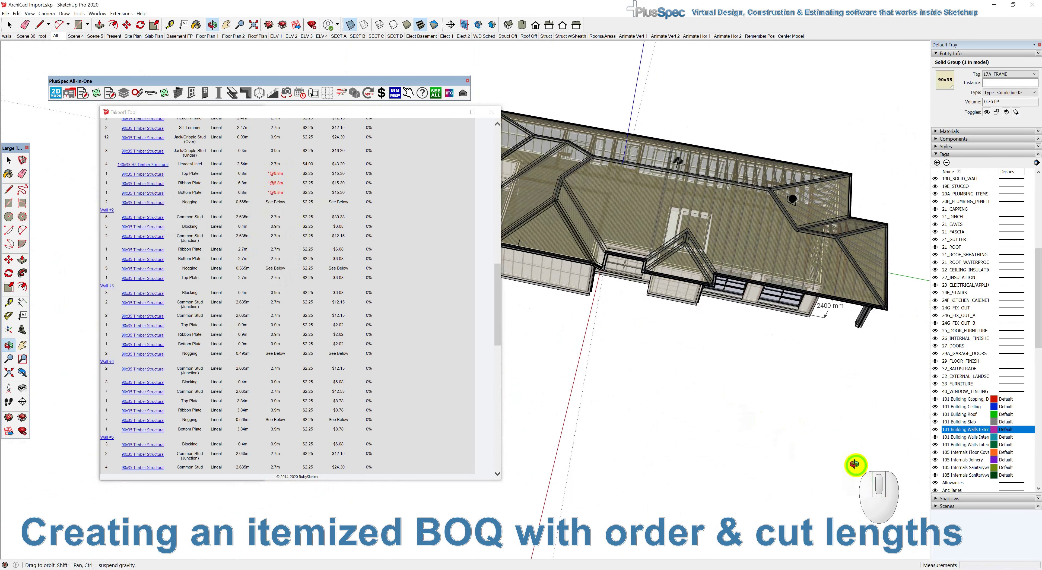
middle_click_drag(667, 227, 582, 315)
scroll(821, 405, "up", 10)
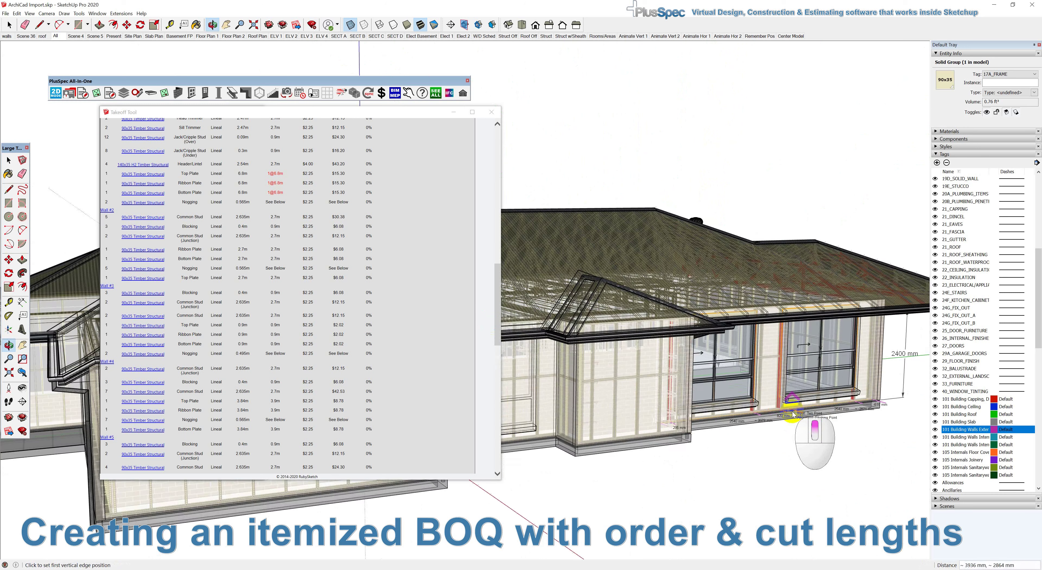
scroll(792, 415, "up", 2)
- Hide the imported external walls to expose the new wall with its two windows
key("space")
right_click(743, 381)
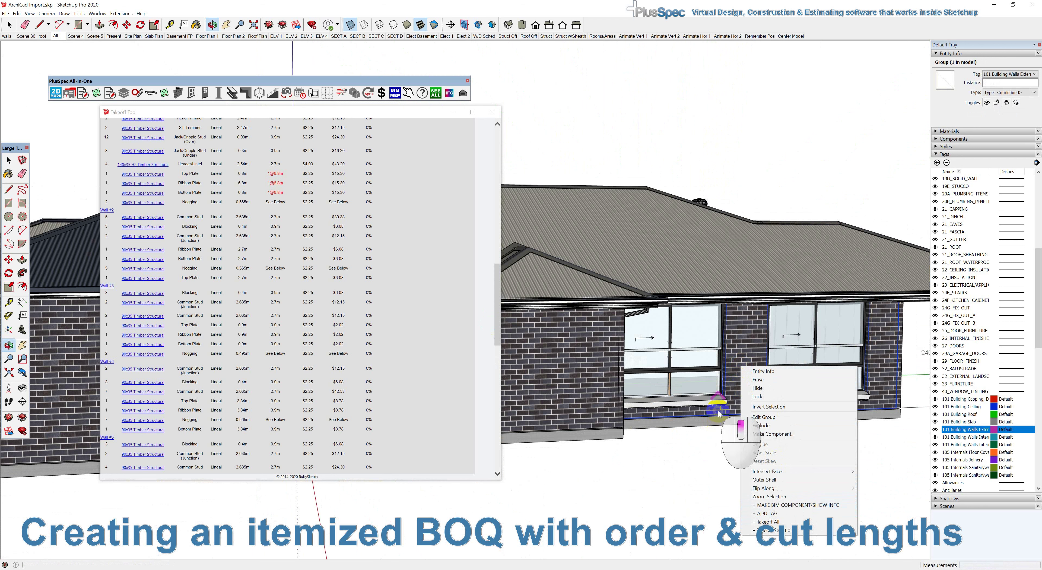
left_click(708, 464)
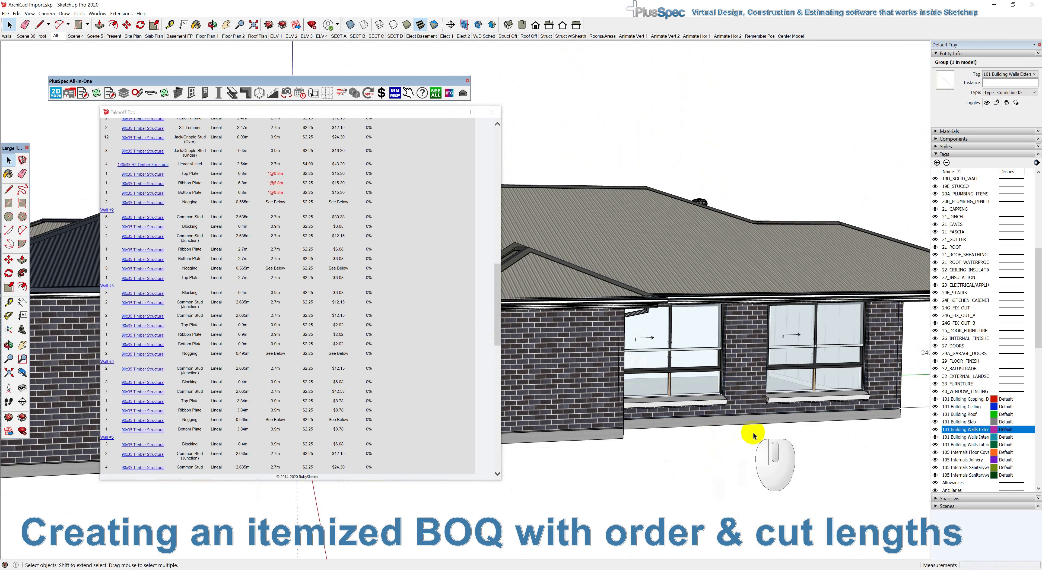
scroll(789, 425, "up", 6)
middle_click_drag(758, 413, 753, 415)
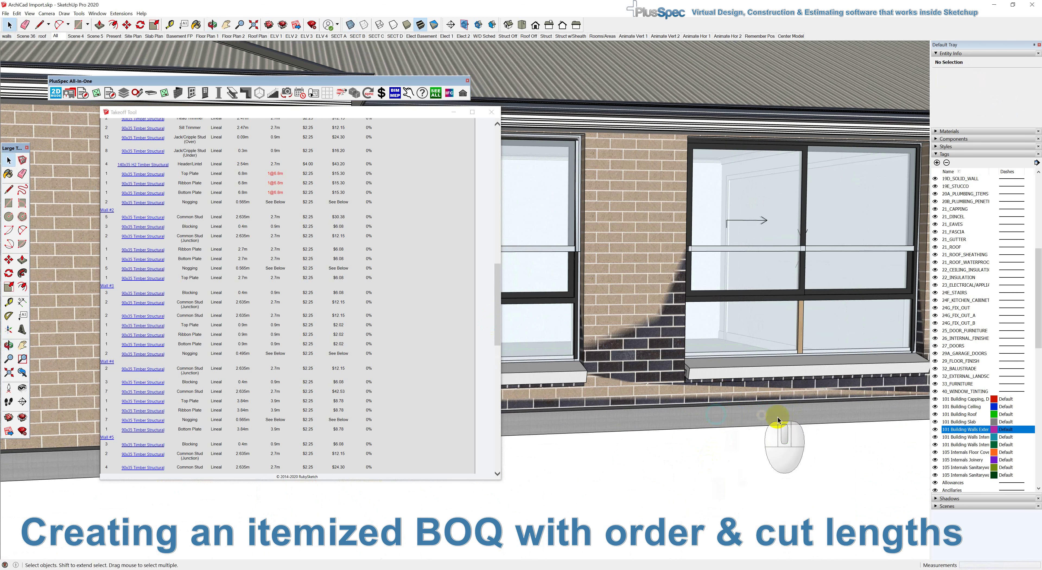
left_click(935, 430)
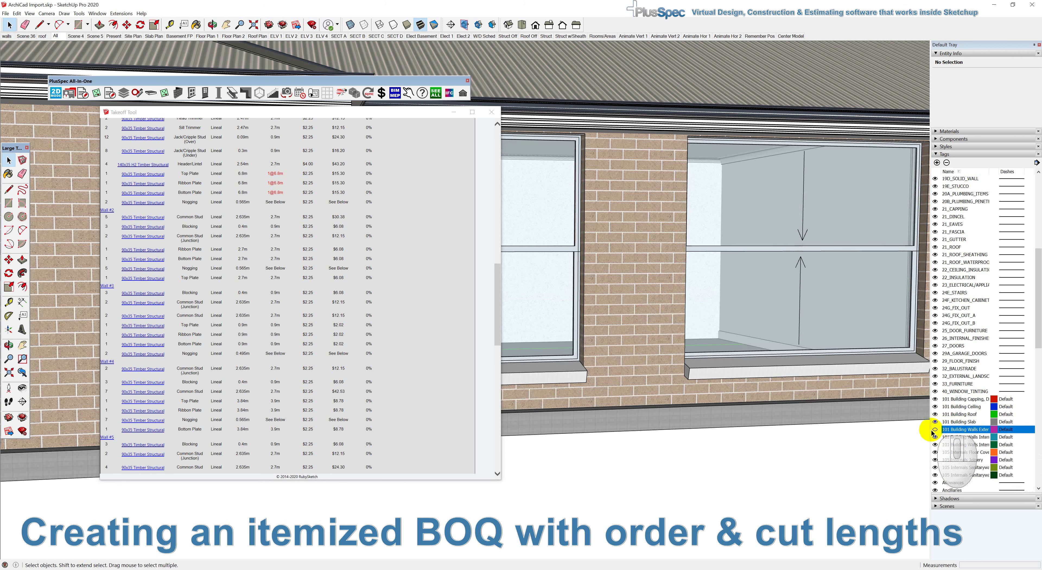
- Split the wall at a point on its base between the two windows
right_click(632, 313)
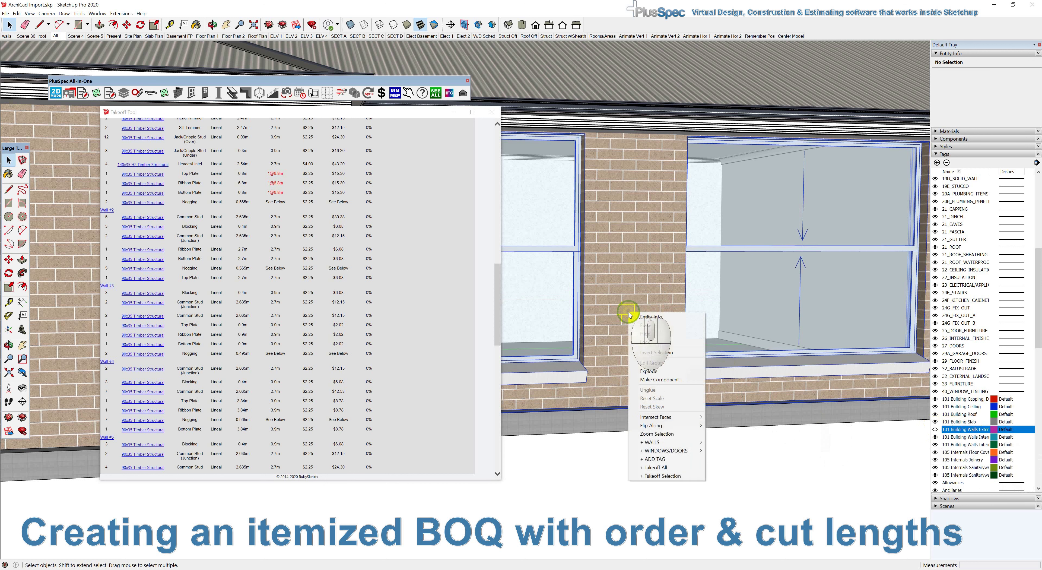
left_click(652, 441)
left_click(735, 483)
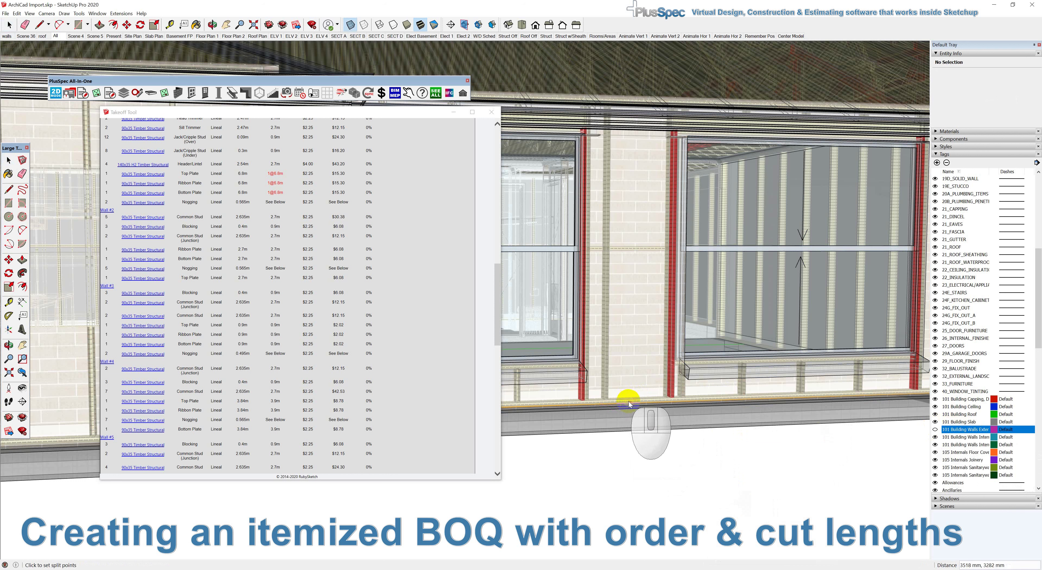
left_click(632, 403)
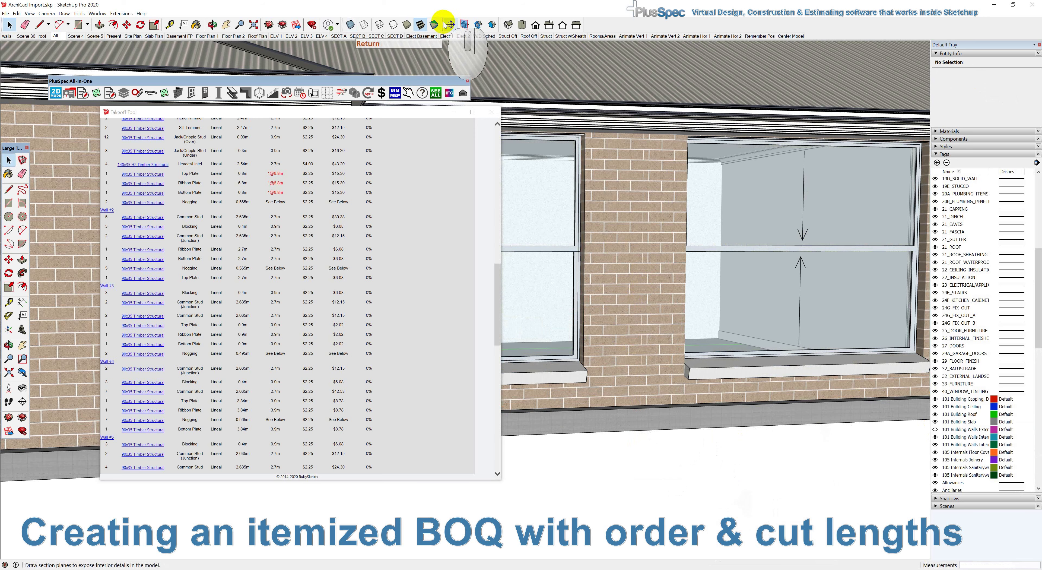
- Move the split-off window section out in front of the house in X-ray view, and undo the move
left_click(350, 25)
scroll(630, 348, "down", 5)
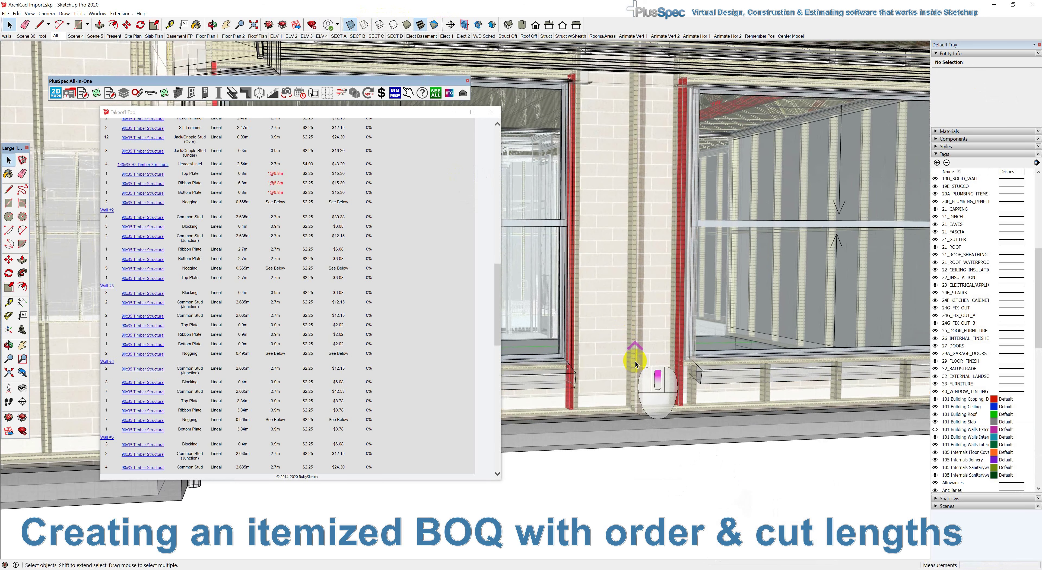
left_click(640, 374)
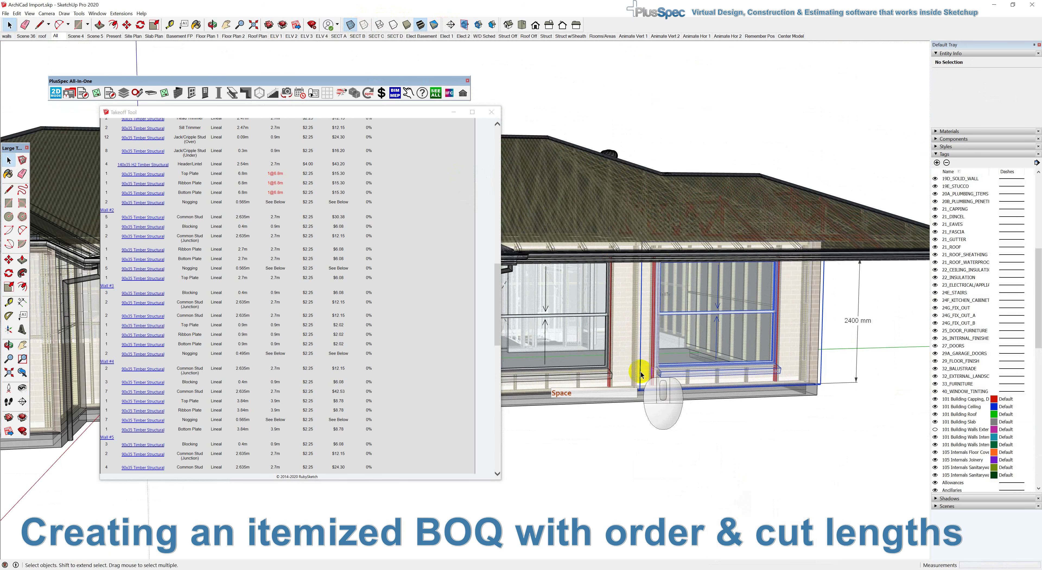
scroll(641, 371, "down", 8)
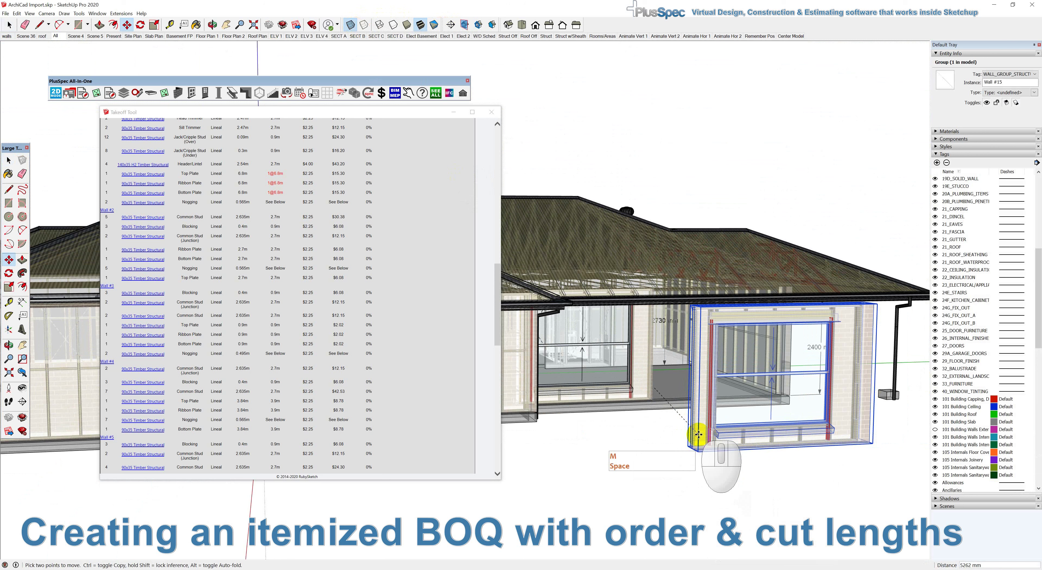
scroll(698, 434, "down", 1)
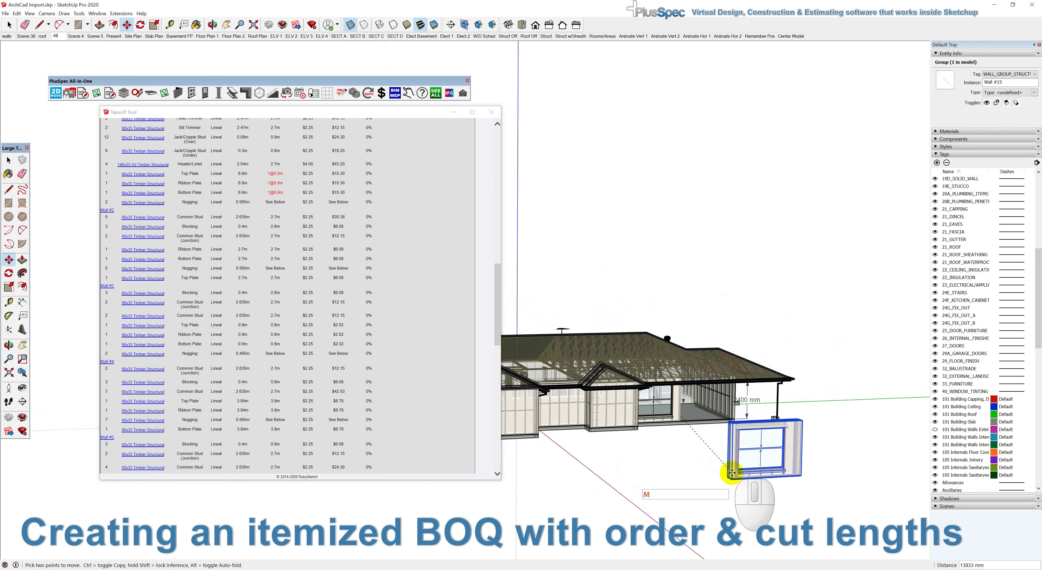
scroll(732, 472, "up", 5)
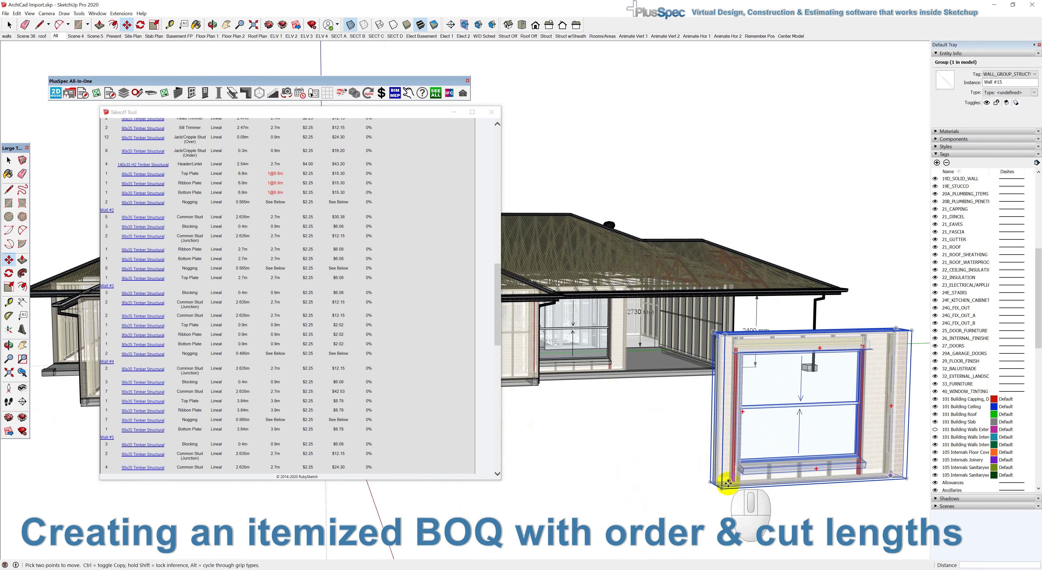
scroll(728, 472, "down", 1)
key("ctrl+z")
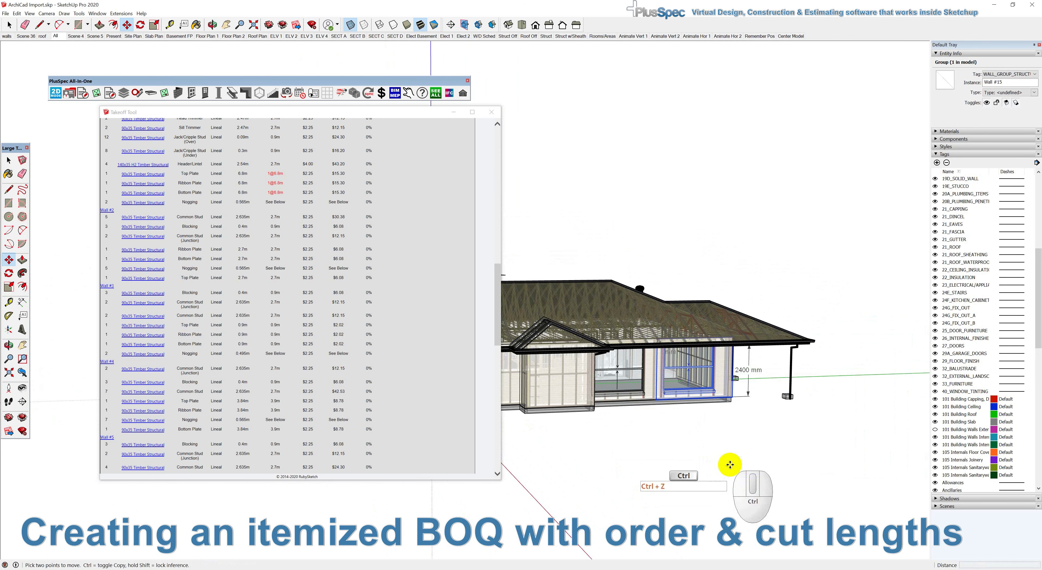
- Select all walls connected to the split section and move them 20 m along the red axis
right_click(697, 367)
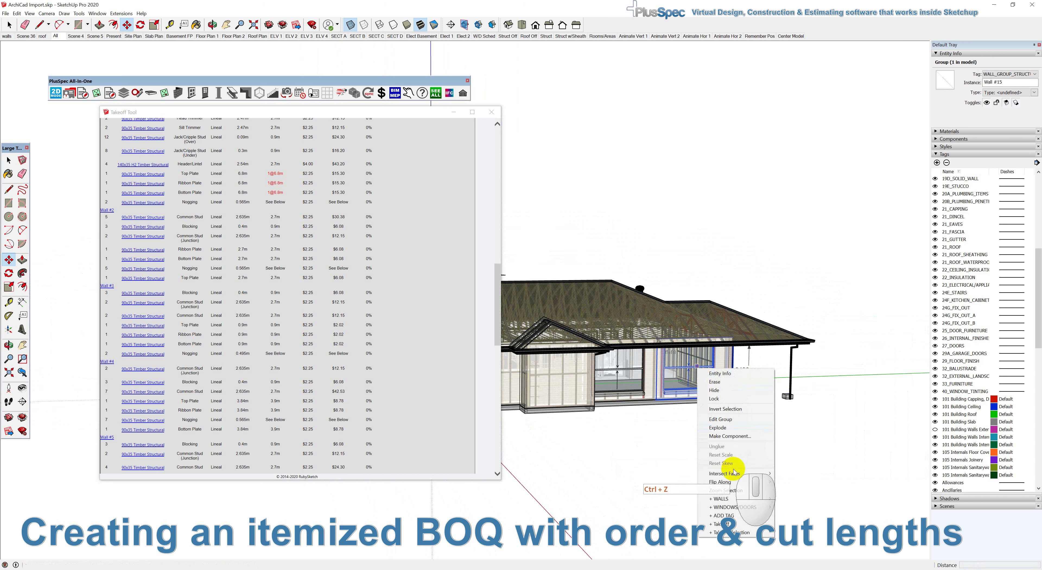
mouse_move(735, 502)
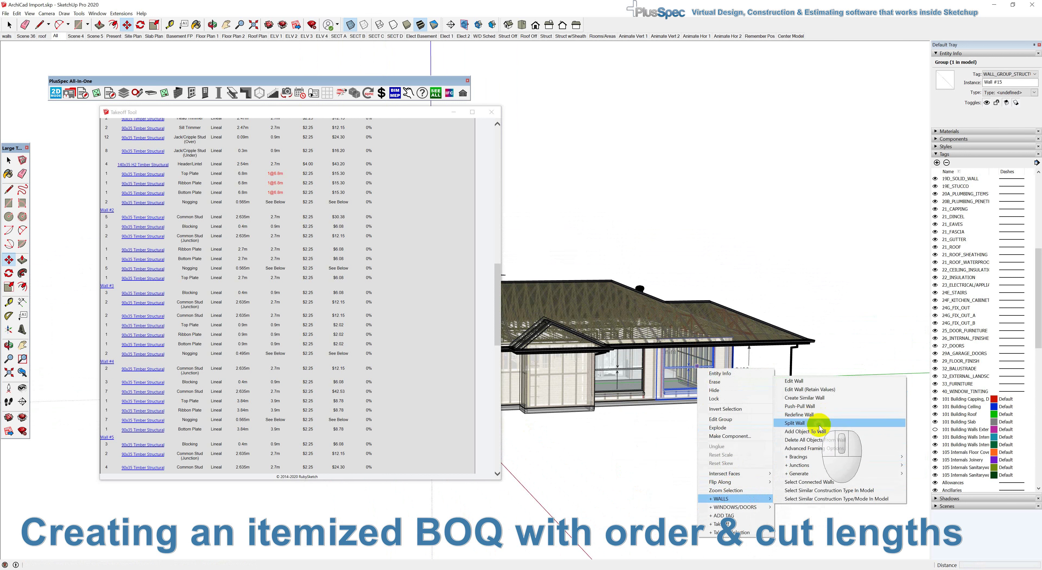
left_click(817, 481)
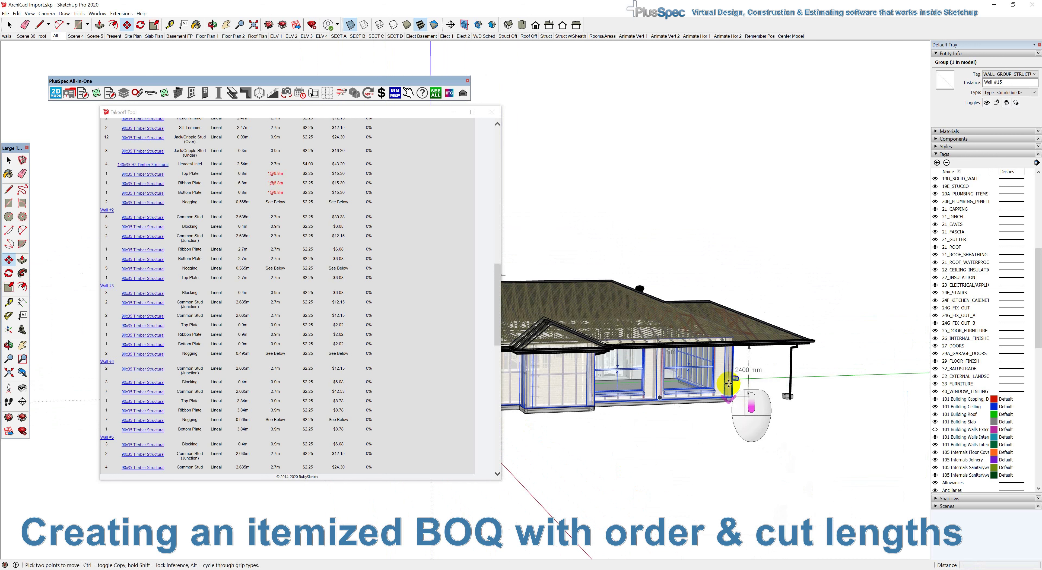
middle_click_drag(719, 381, 764, 359)
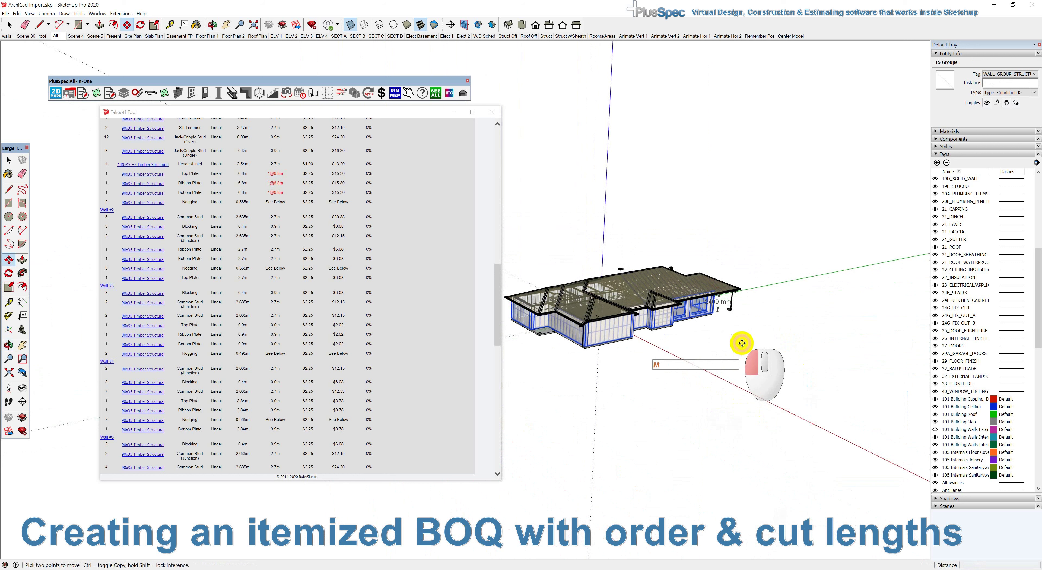
left_click(742, 343)
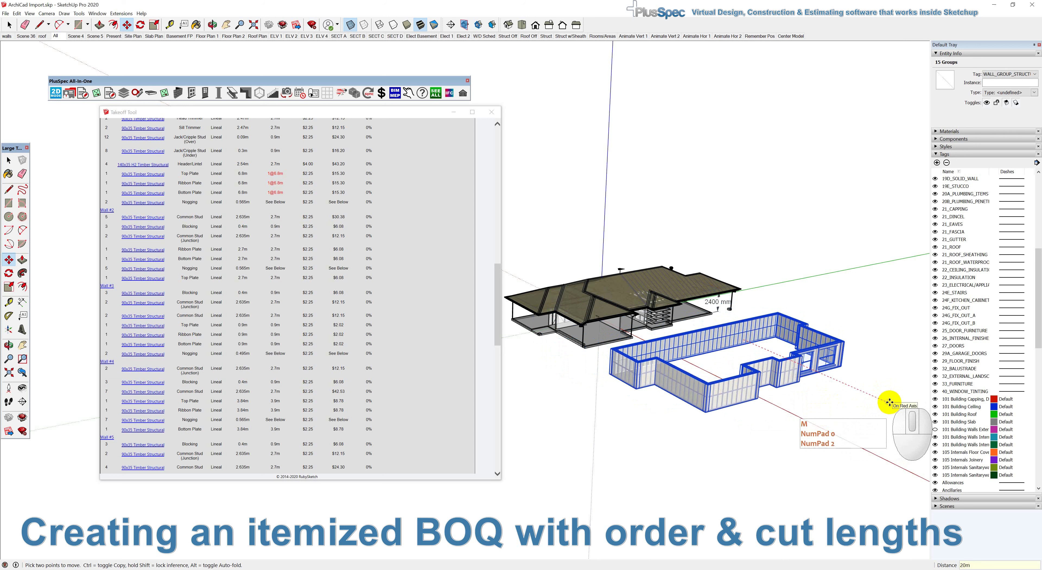
key("Return")
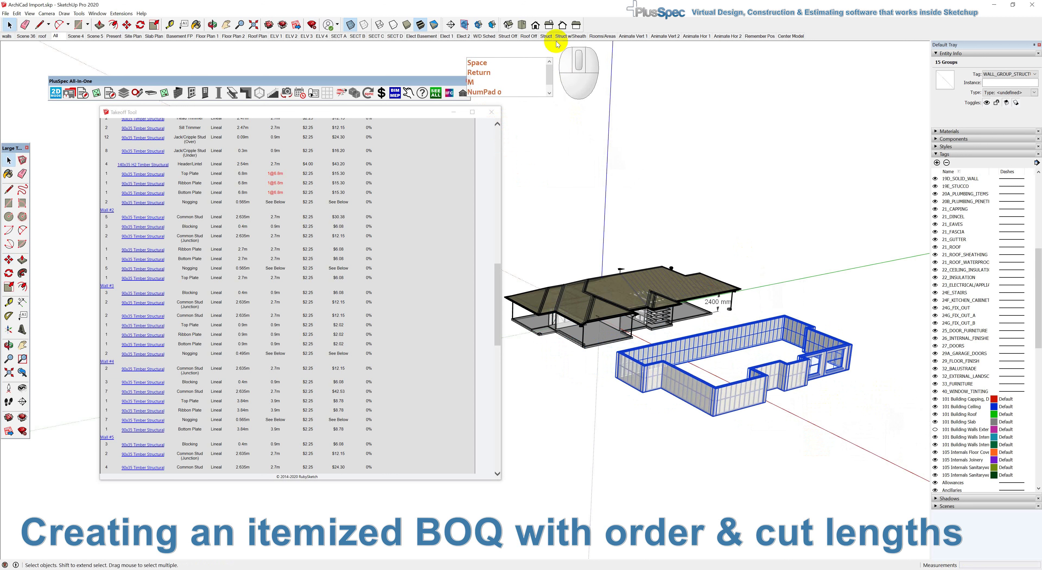
- Isolate the wall framing with the Struct scene and inspect the studs around both window openings
left_click(546, 36)
scroll(837, 374, "up", 10)
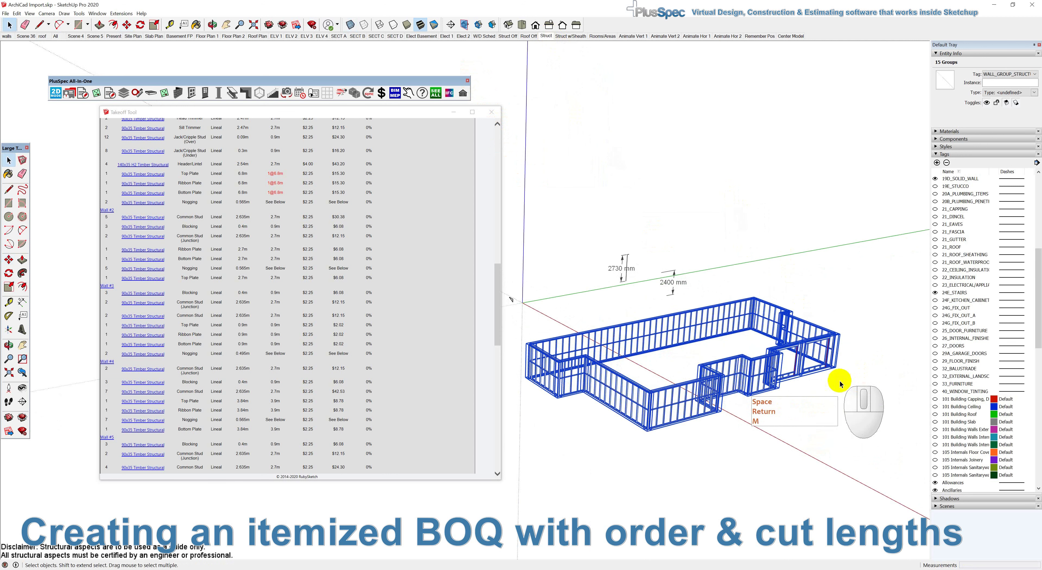
left_click(816, 401)
scroll(732, 326, "up", 5)
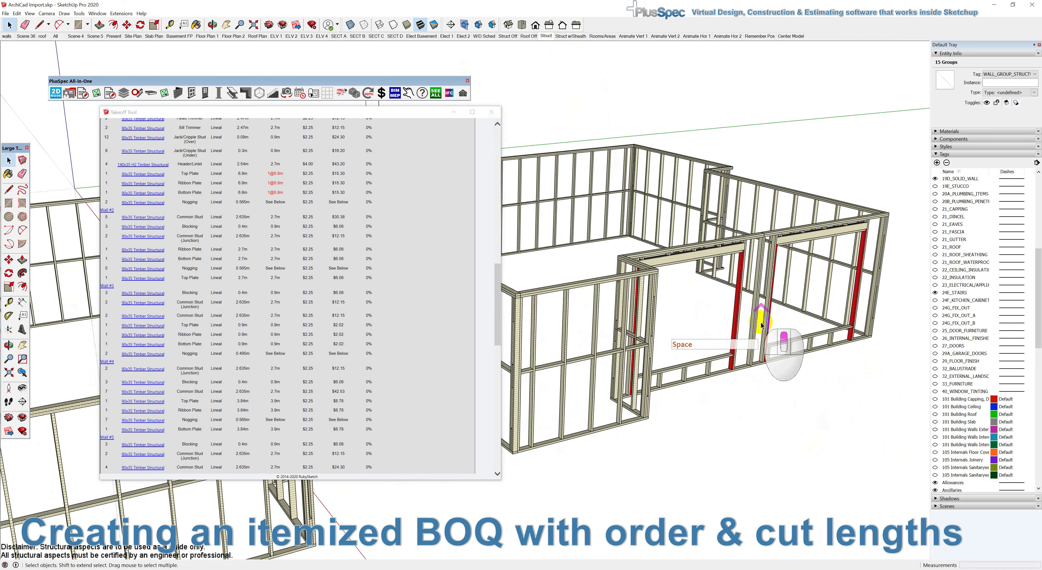
middle_click_drag(698, 310, 667, 298)
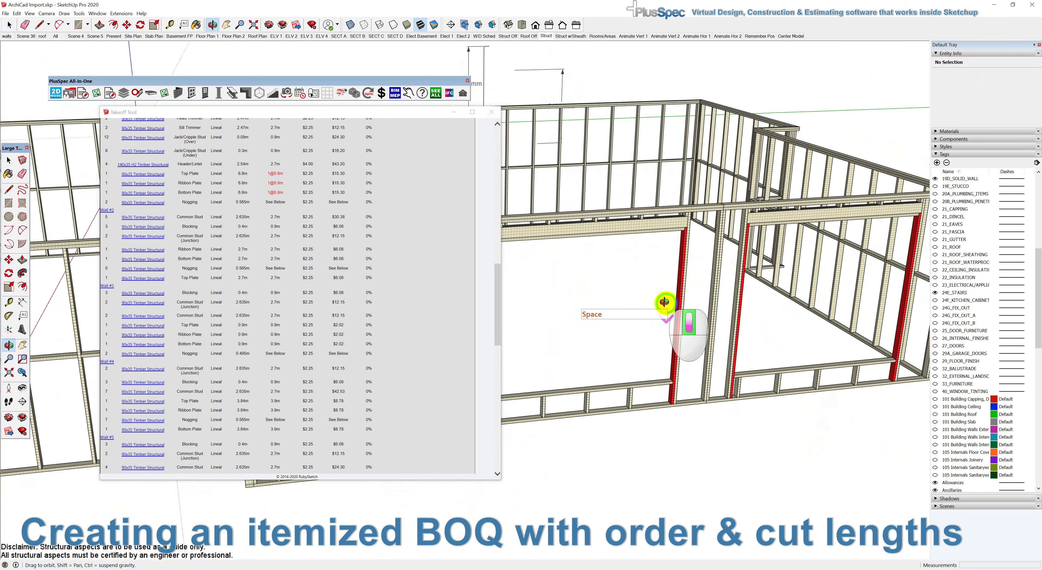
scroll(606, 262, "down", 5)
- Close the Takeoff Tool without turning on all geometry and inspect the complete framing from above
left_click(490, 113)
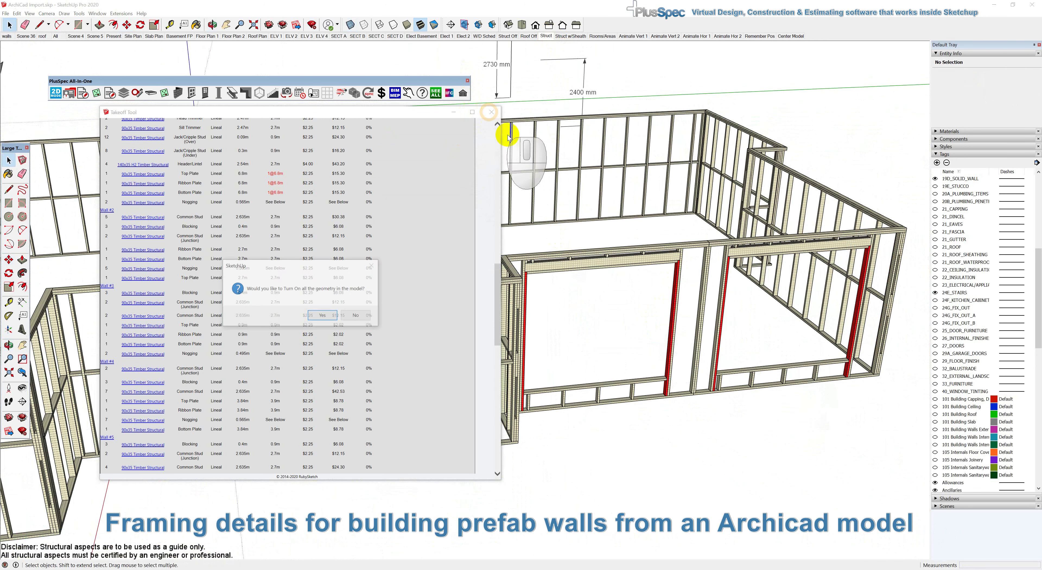
left_click(350, 311)
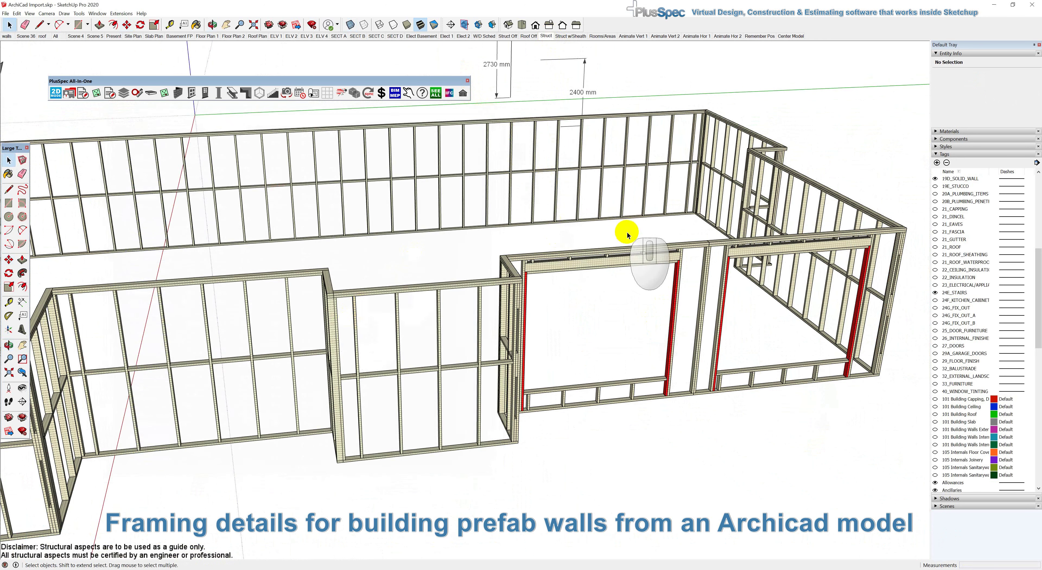
scroll(623, 230, "down", 5)
middle_click_drag(609, 242, 588, 345)
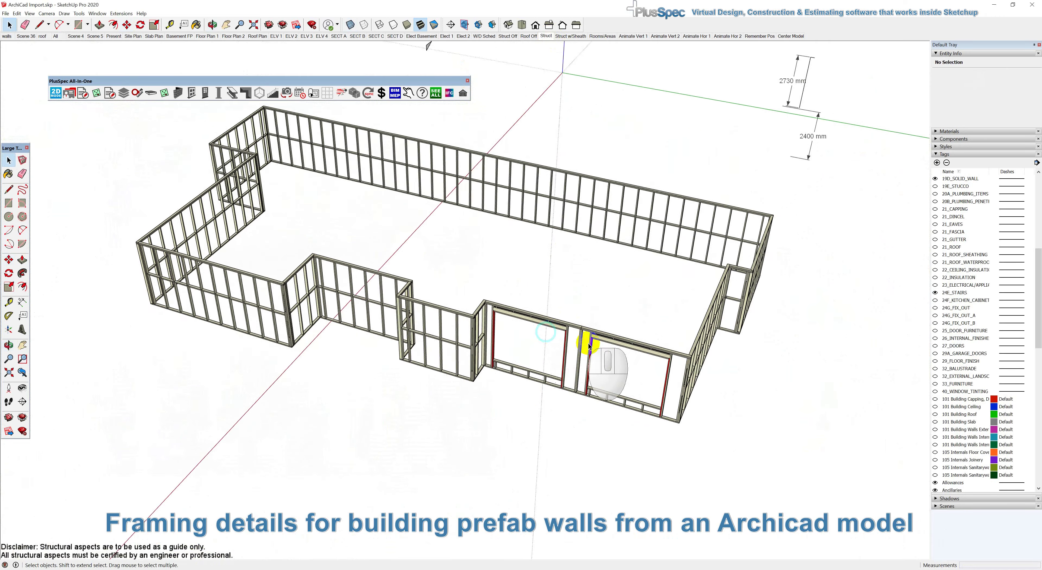
scroll(647, 356, "up", 6)
scroll(743, 373, "down", 4)
middle_click_drag(728, 296, 600, 307)
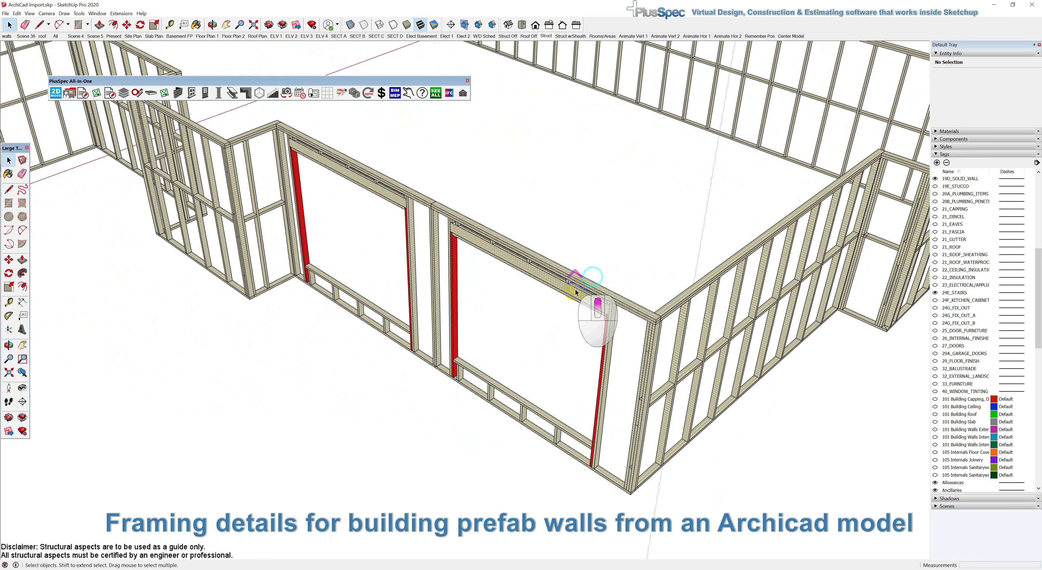
- Pull the corner window panel out of the wall framing to show it separately, and undo the move
left_click(630, 309)
left_click(670, 319)
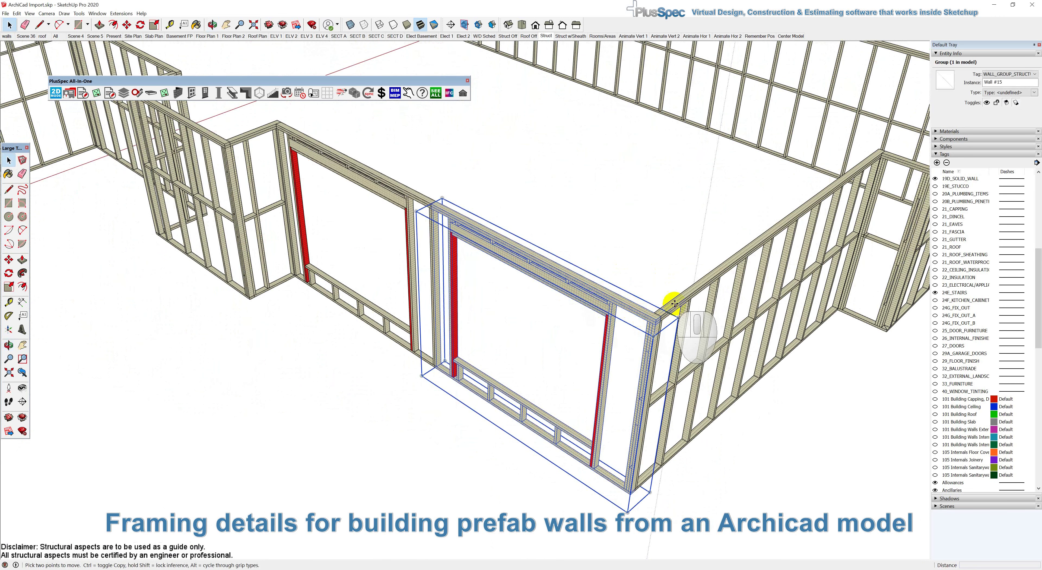
key("m")
left_click_drag(693, 289, 657, 318)
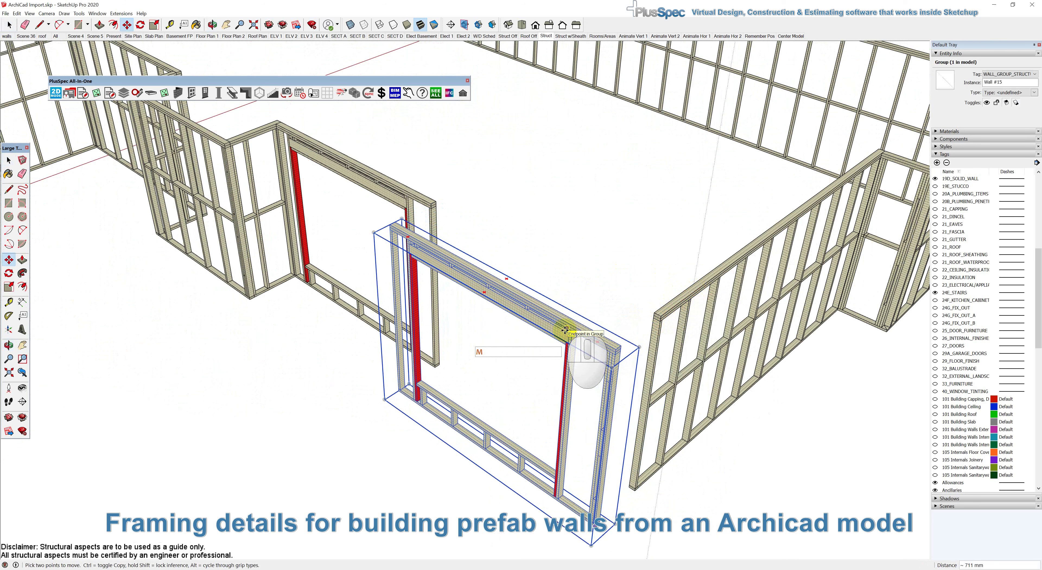
scroll(545, 324, "down", 3)
middle_click_drag(560, 321, 614, 271)
scroll(651, 255, "down", 2)
key("ctrl+z")
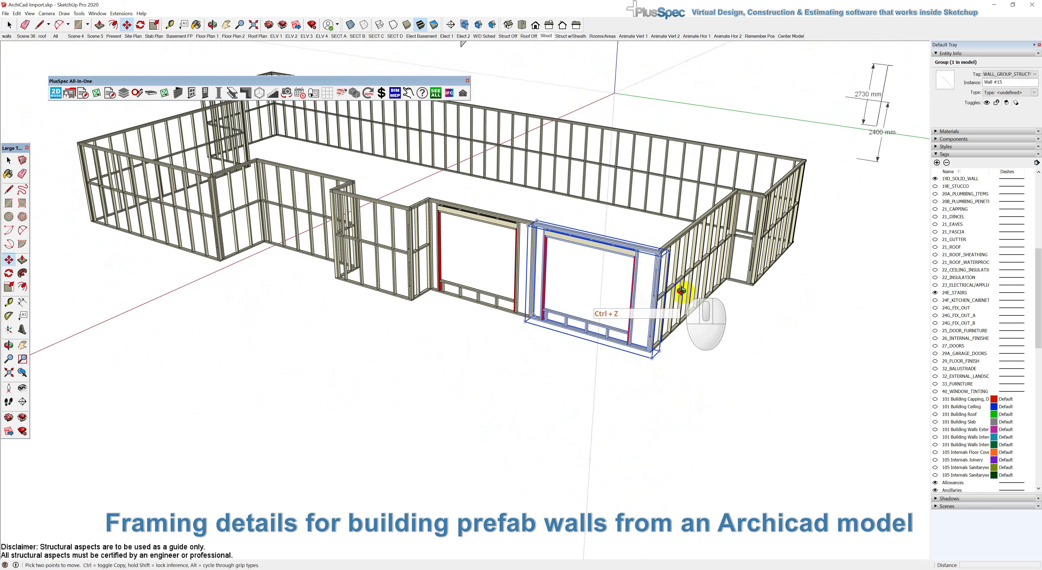
- Start adding a window to the blank wall frame around the corner from the two window openings
middle_click_drag(676, 281, 542, 332)
key("space")
left_click(562, 363)
scroll(557, 364, "up", 5)
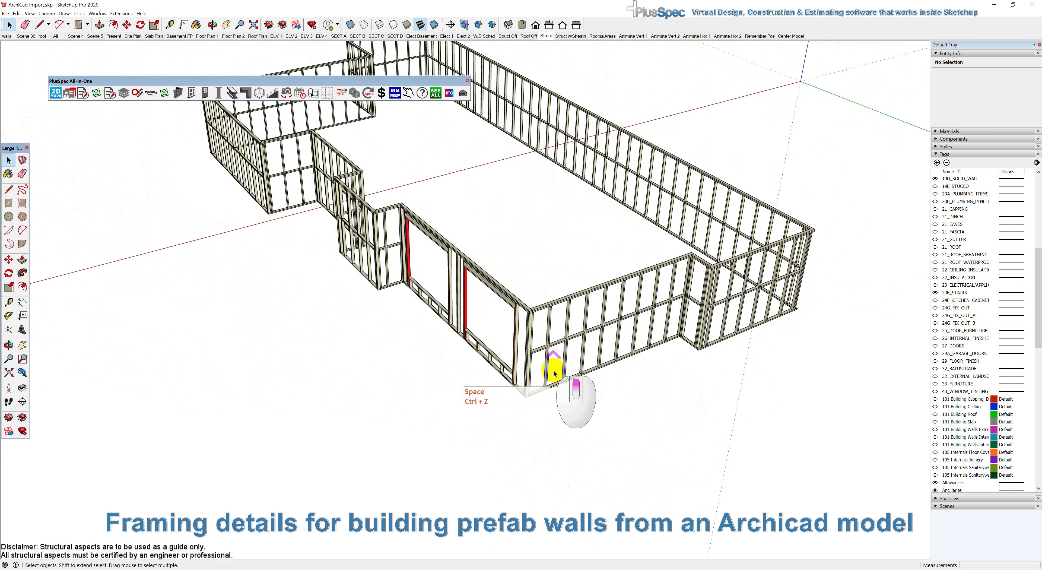
right_click(571, 327)
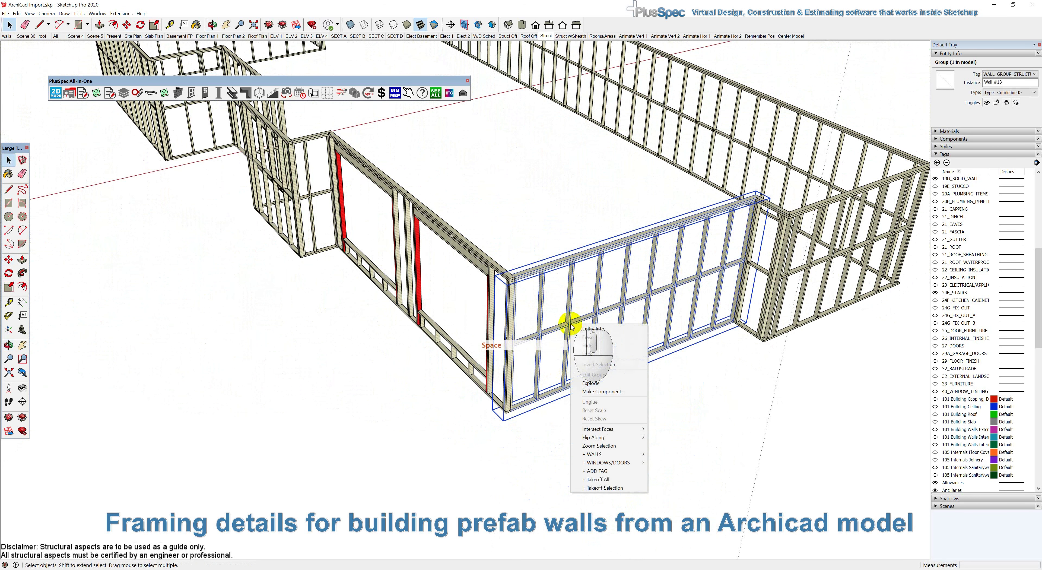
left_click(619, 463)
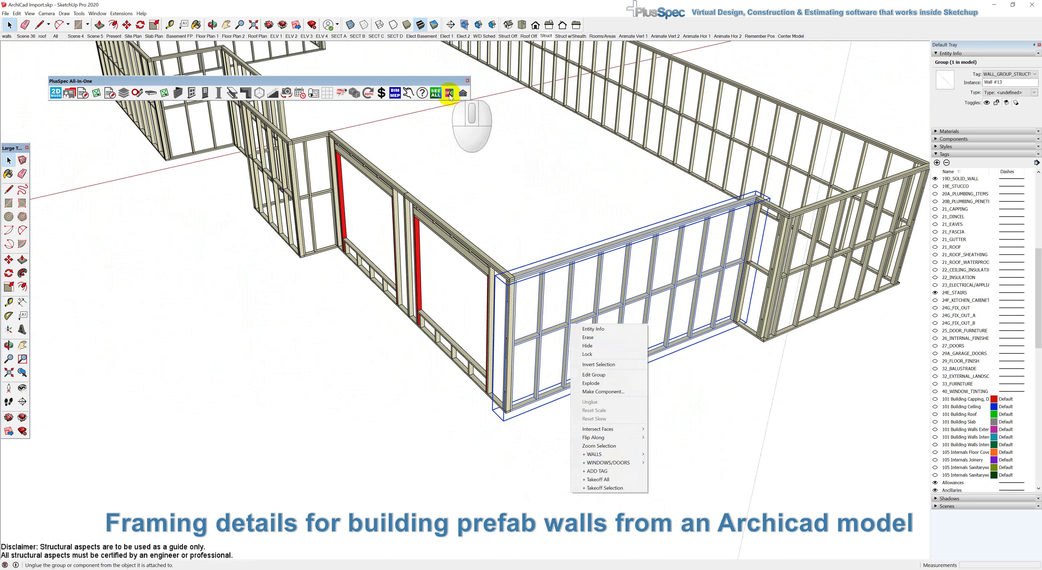
left_click(613, 462)
left_click(667, 465)
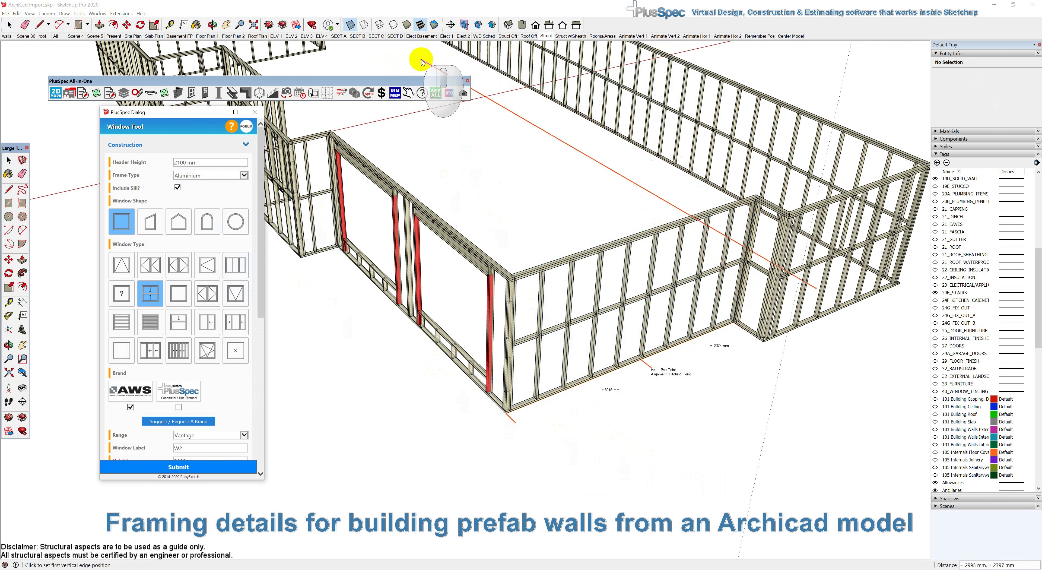
- Show the complete model with the All scene and try to place a window in the blank brick wall beside the corner window
left_click(60, 36)
scroll(611, 435, "down", 5)
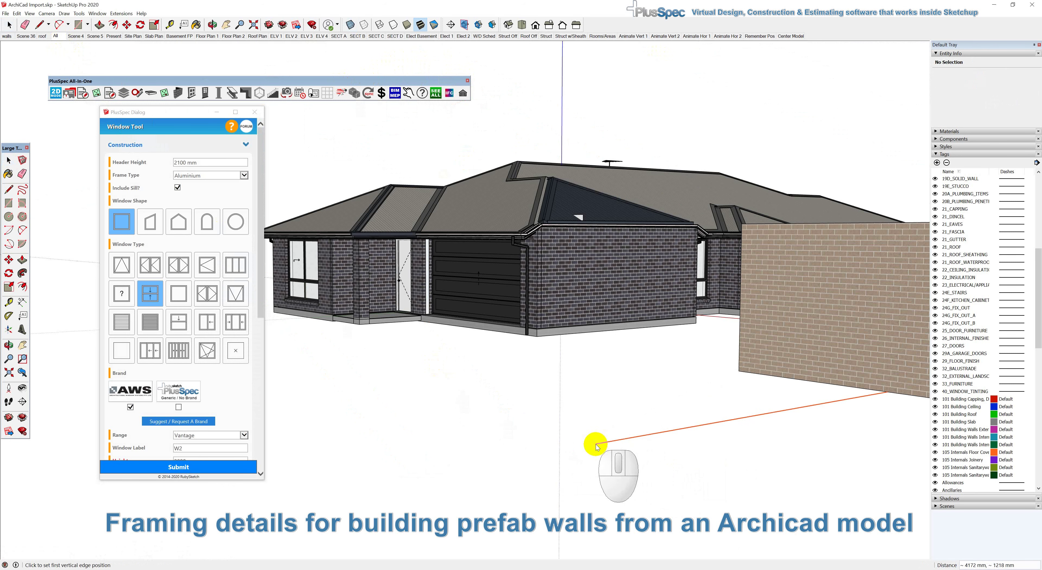
scroll(573, 349, "down", 3)
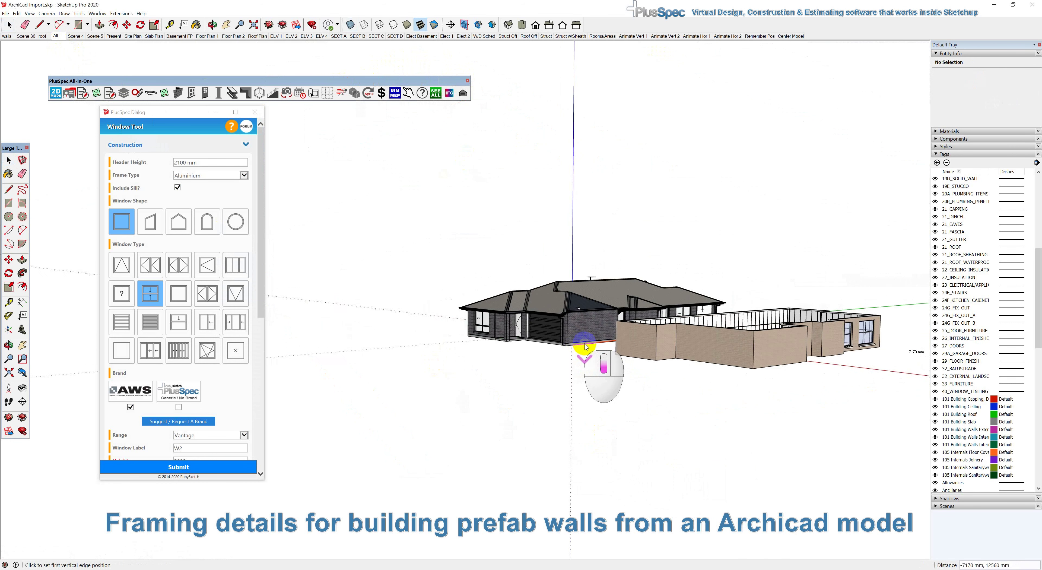
middle_click_drag(745, 325, 324, 380)
scroll(320, 429, "up", 3)
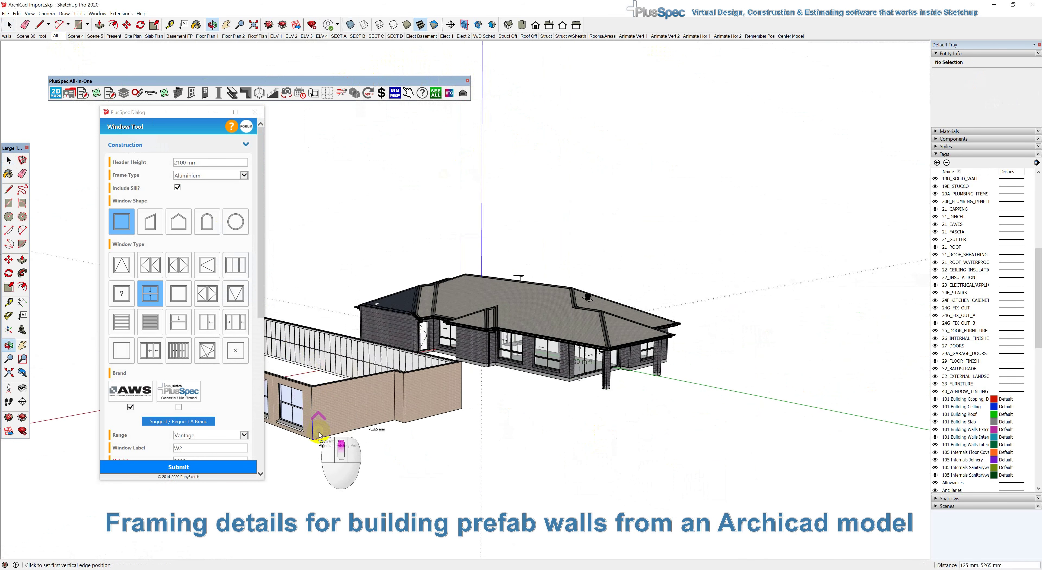
left_click(327, 440)
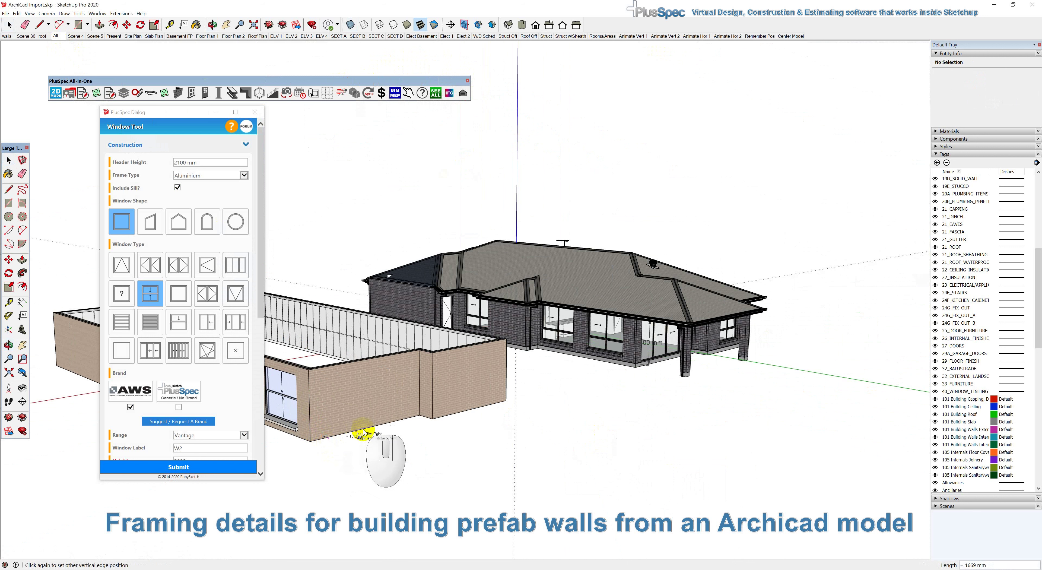
left_click(411, 417)
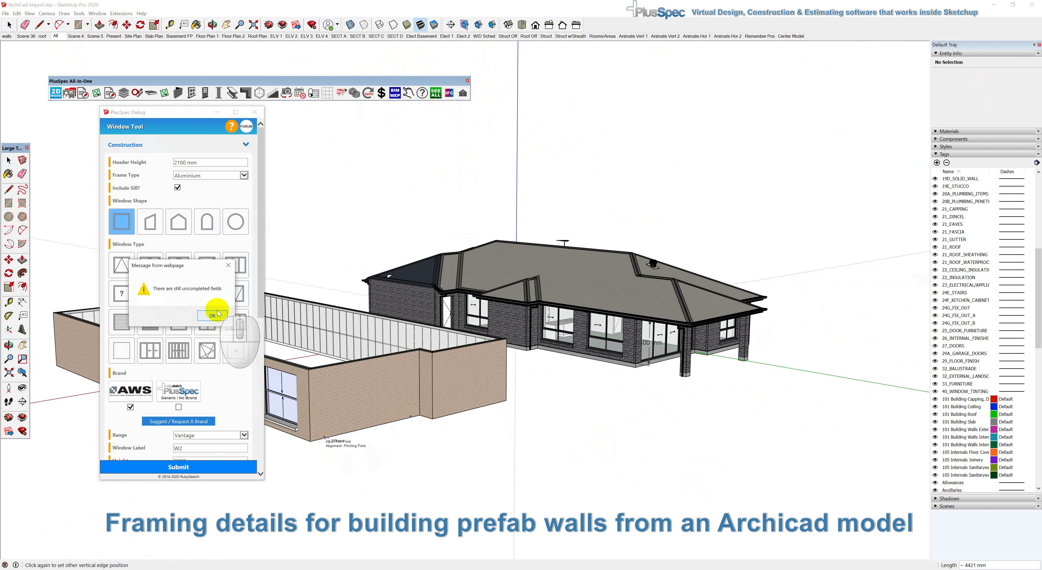
left_click(213, 315)
- Add a four-panel external bifold door to the blank wall around the corner from the two windows
right_click(345, 398)
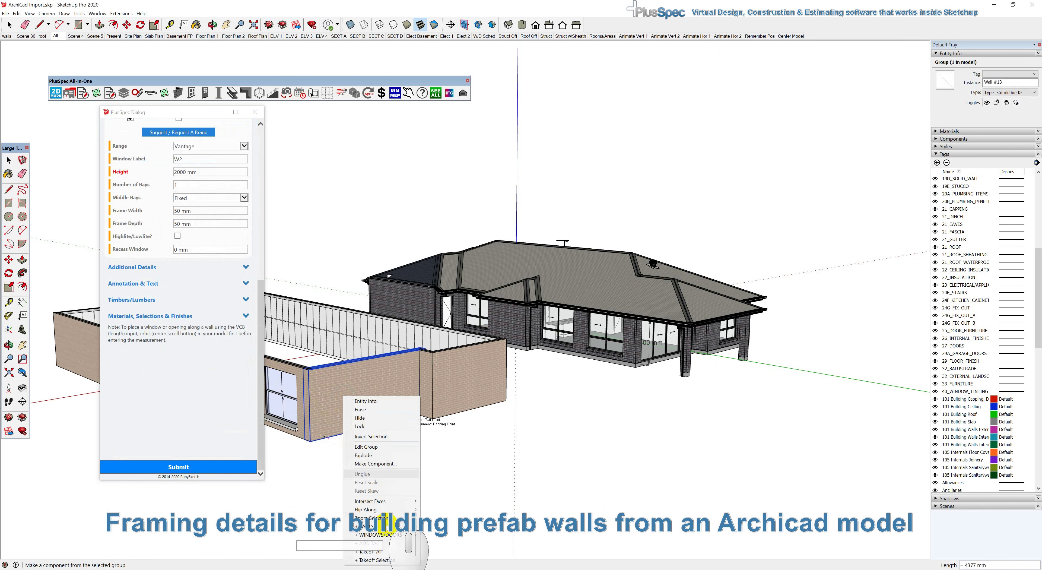
mouse_move(388, 534)
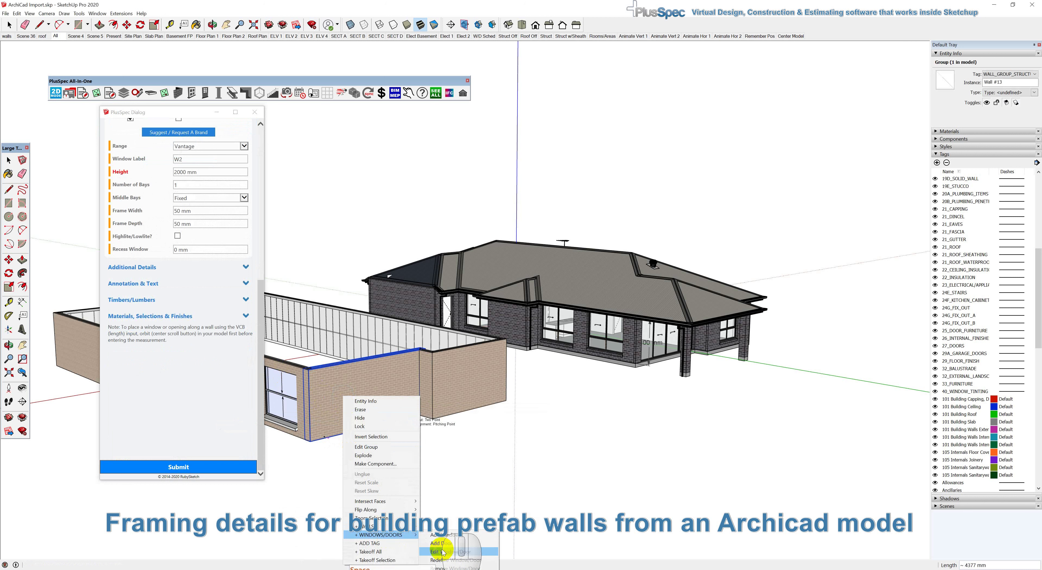
left_click(453, 551)
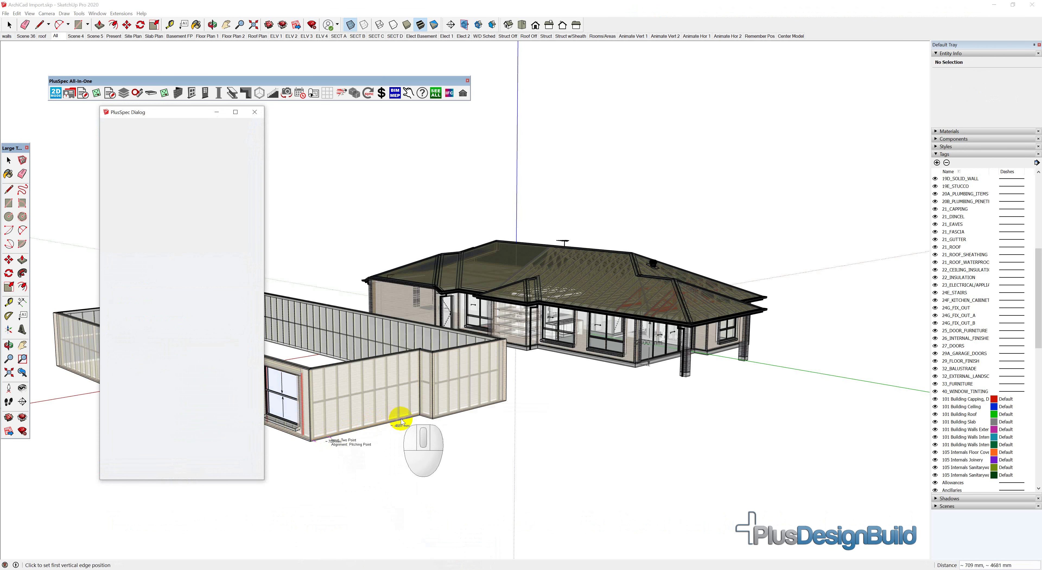
left_click(412, 420)
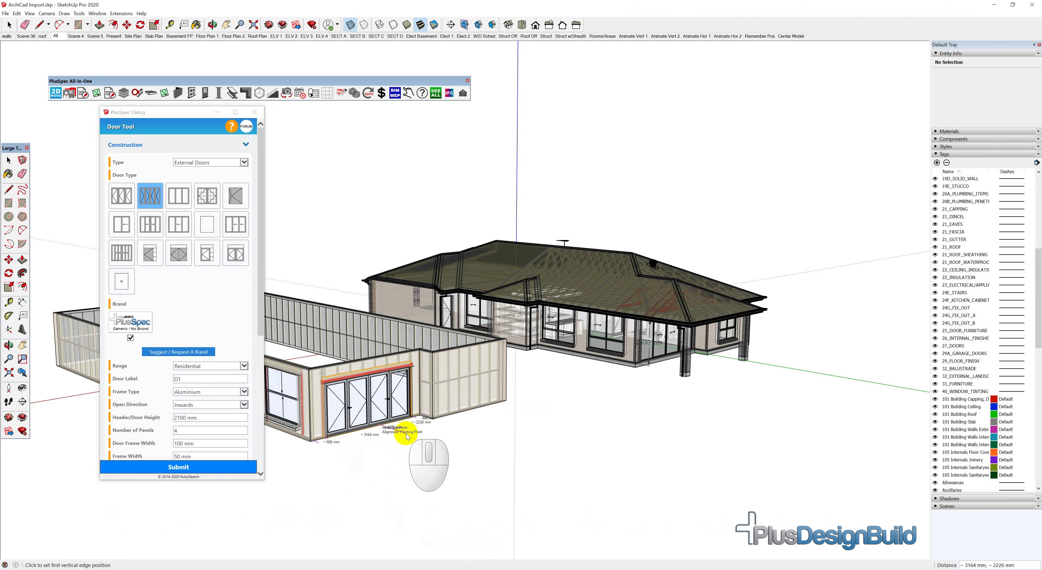
- Inspect the framing around the new door and across the whole house, closing the Door Tool settings
middle_click_drag(404, 413, 591, 382)
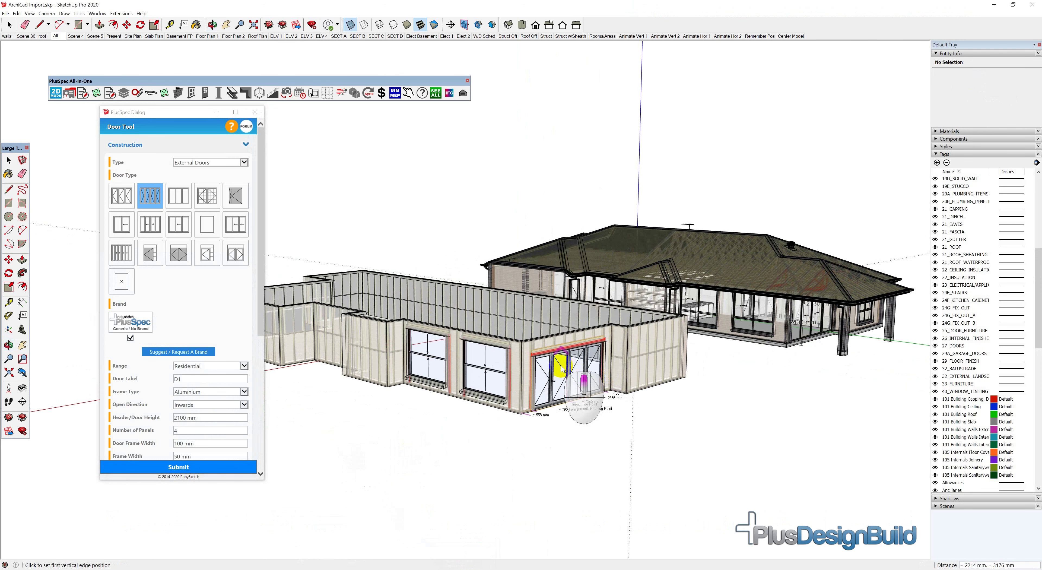
scroll(540, 356, "up", 8)
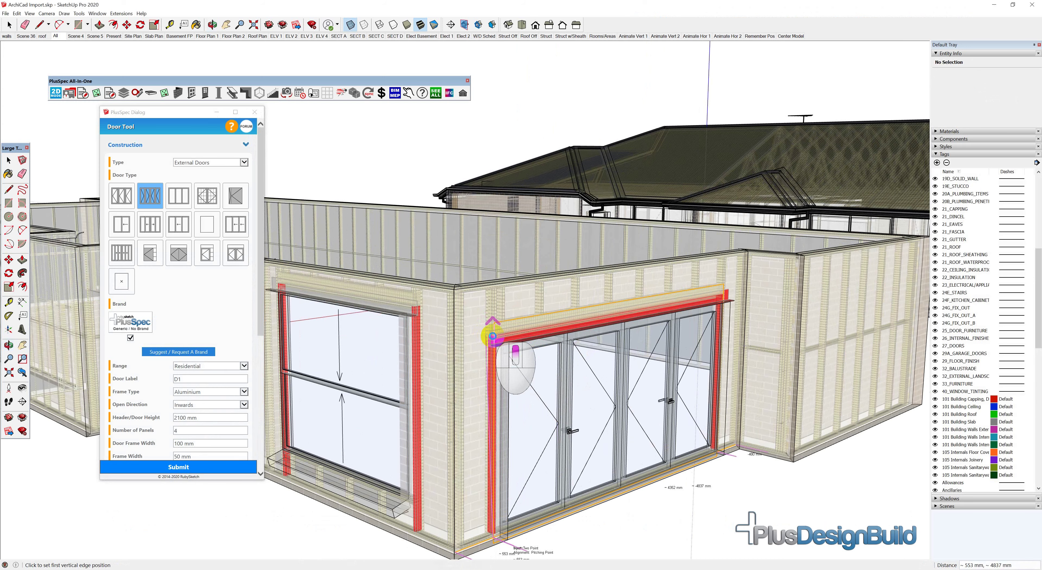
scroll(493, 336, "up", 2)
middle_click_drag(498, 346, 674, 354, "shift")
scroll(566, 321, "down", 1)
scroll(566, 322, "down", 3)
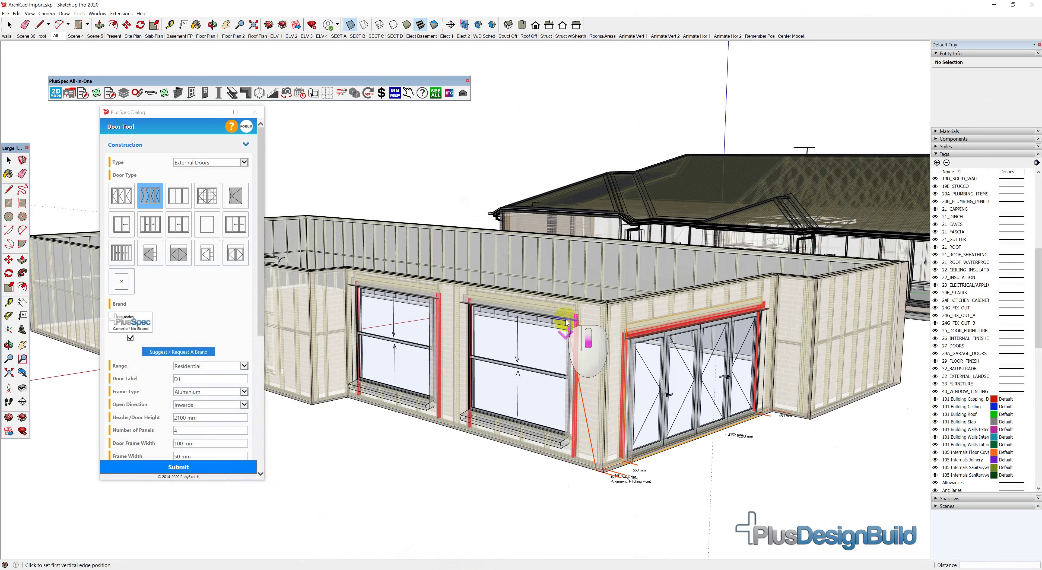
middle_click_drag(565, 319, 504, 329)
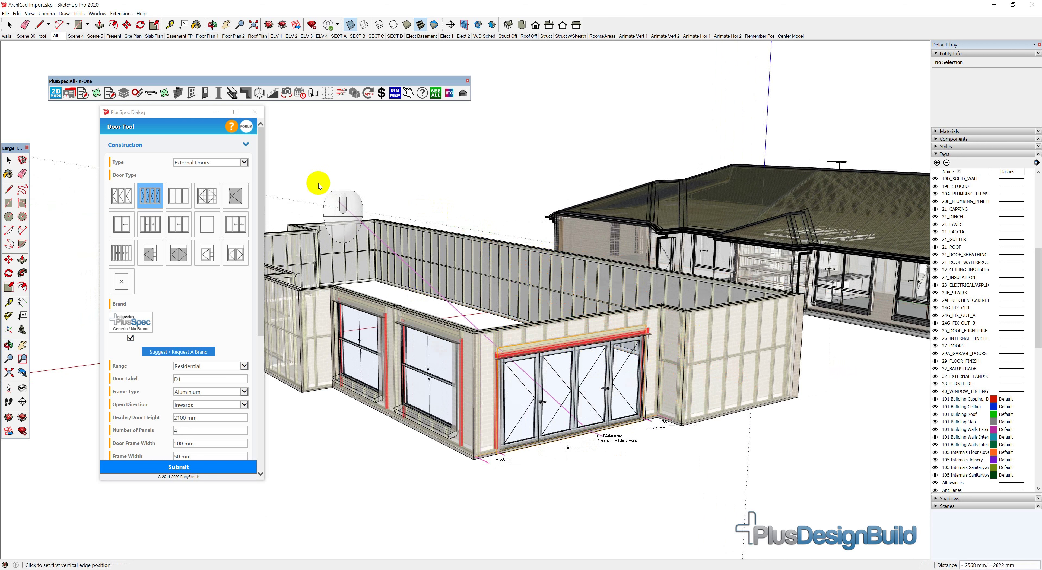
left_click(257, 112)
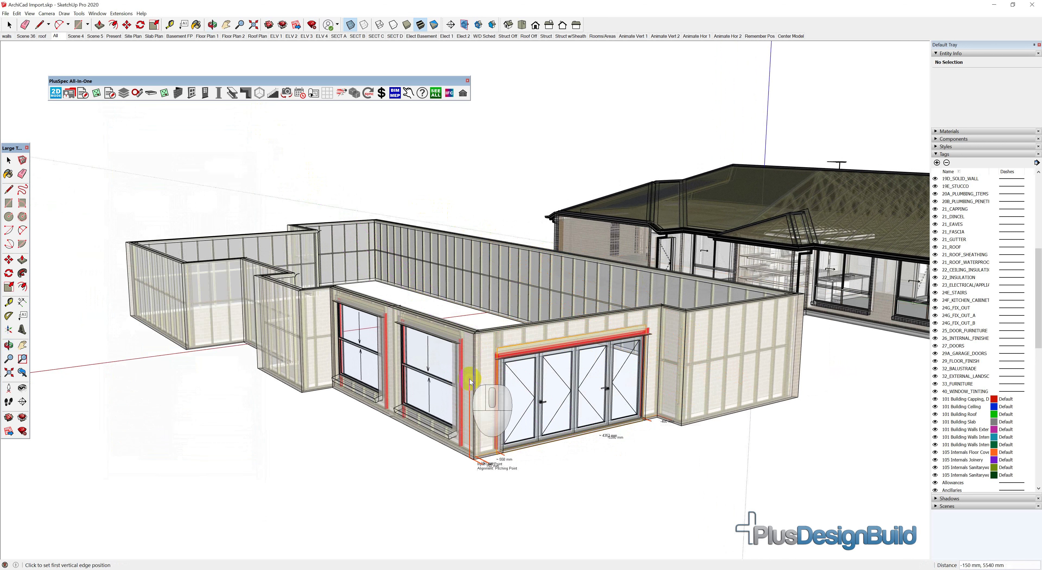
middle_click_drag(475, 368, 628, 333)
scroll(517, 245, "up", 5)
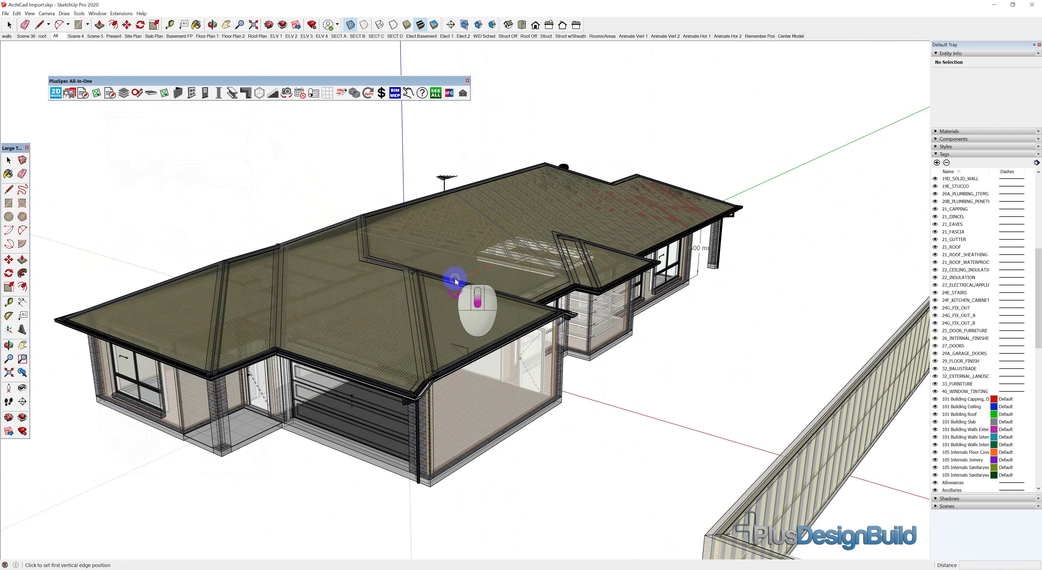
scroll(455, 281, "down", 6)
middle_click_drag(688, 400, 517, 366)
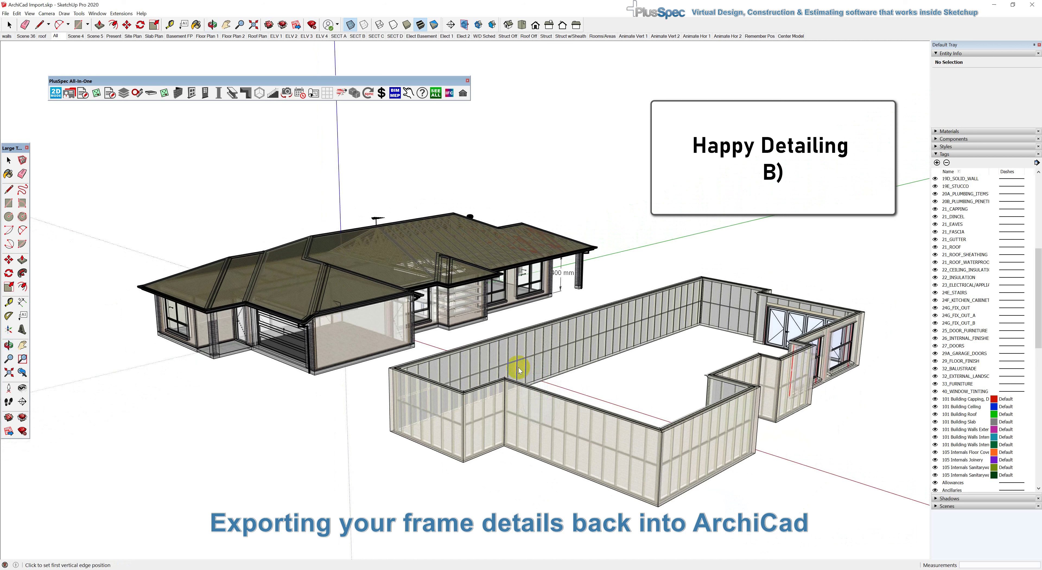
- Set up a 3D model export to the Documents folder as the IFC file ArchiCad Import.ifc
left_click(448, 283)
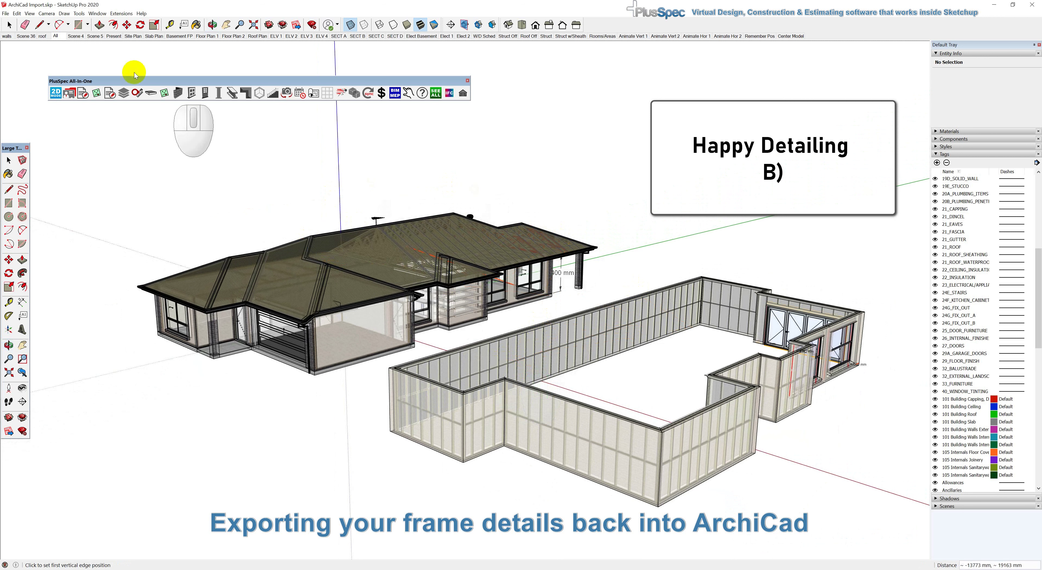
left_click(5, 13)
left_click(16, 13)
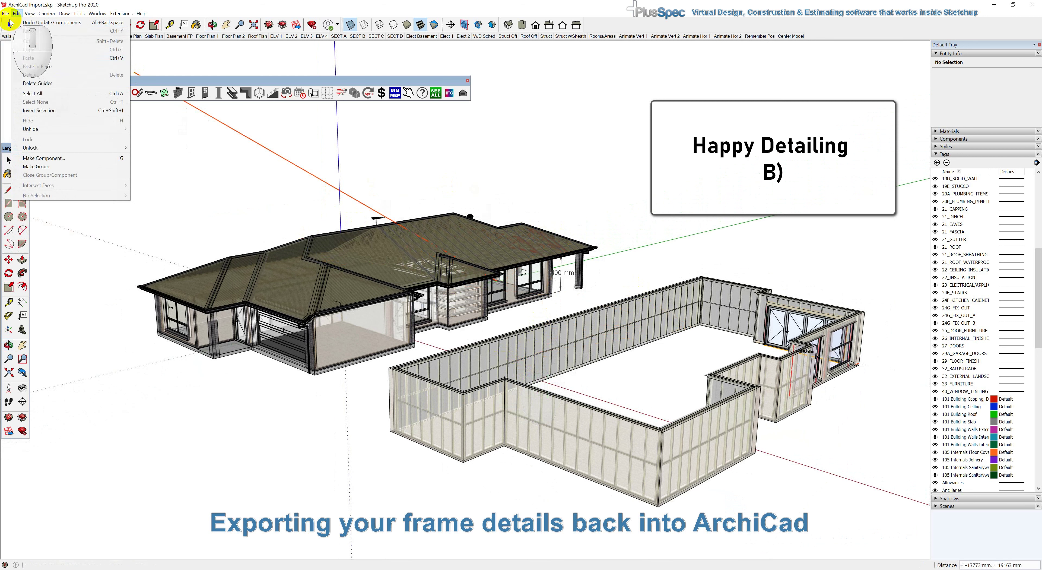
left_click(6, 14)
left_click(21, 138)
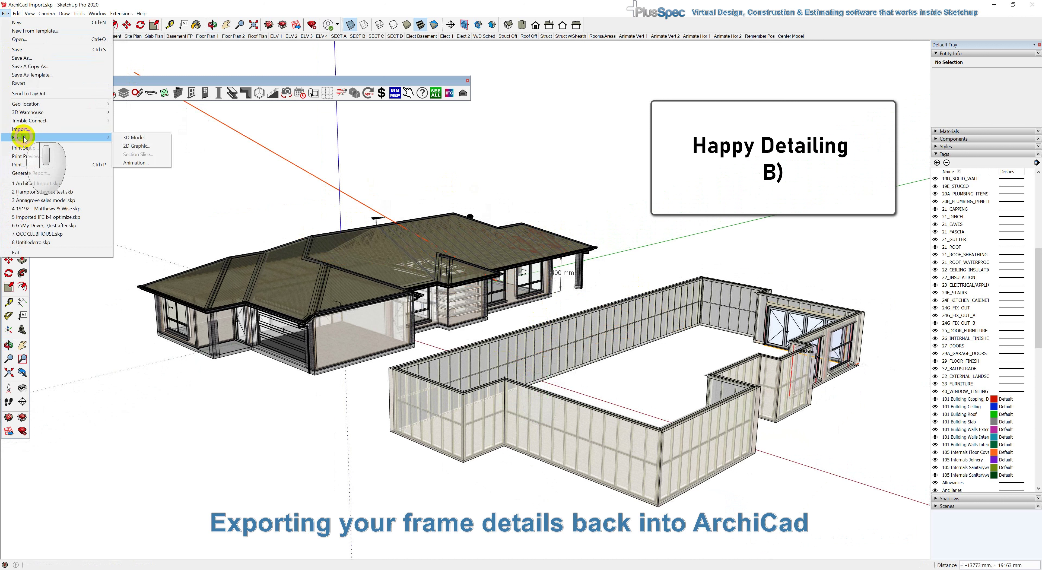
left_click(134, 137)
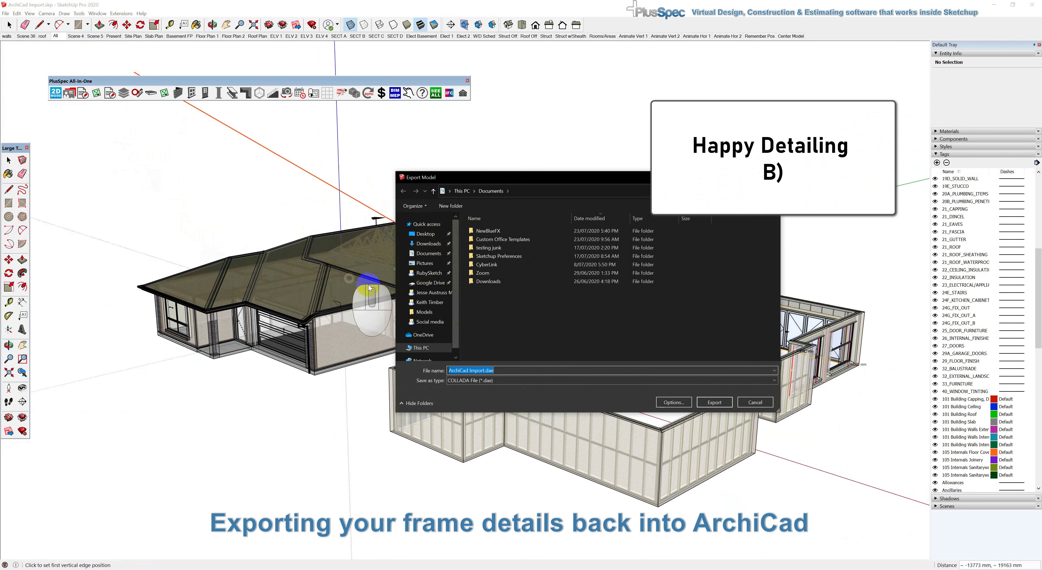
left_click(773, 381)
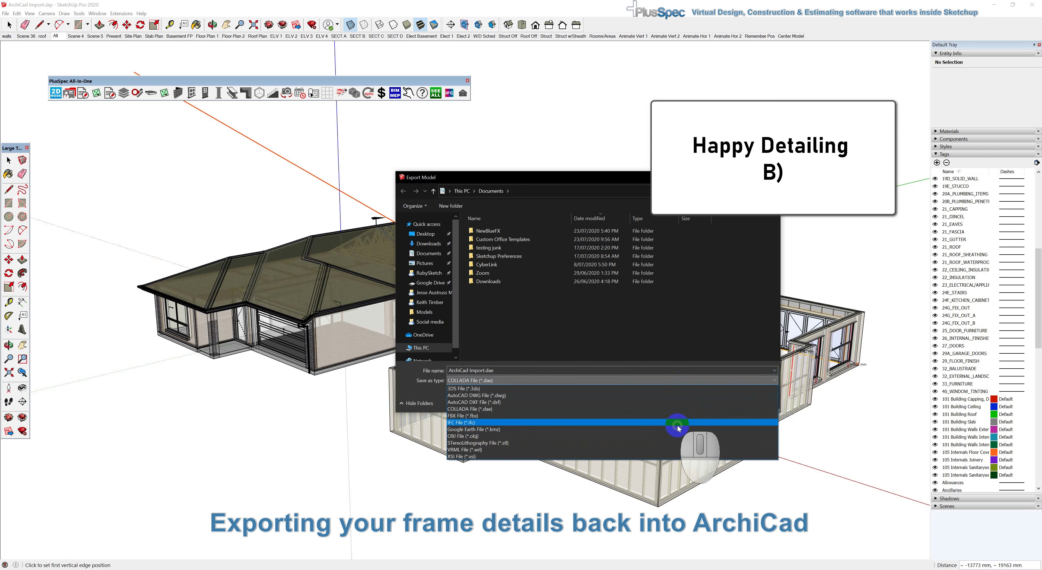
left_click(674, 424)
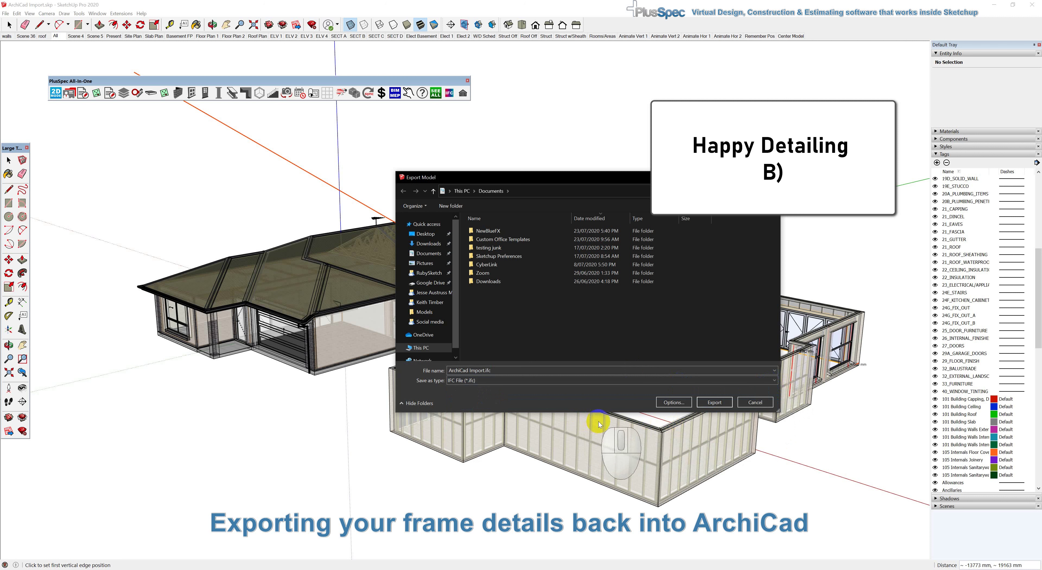